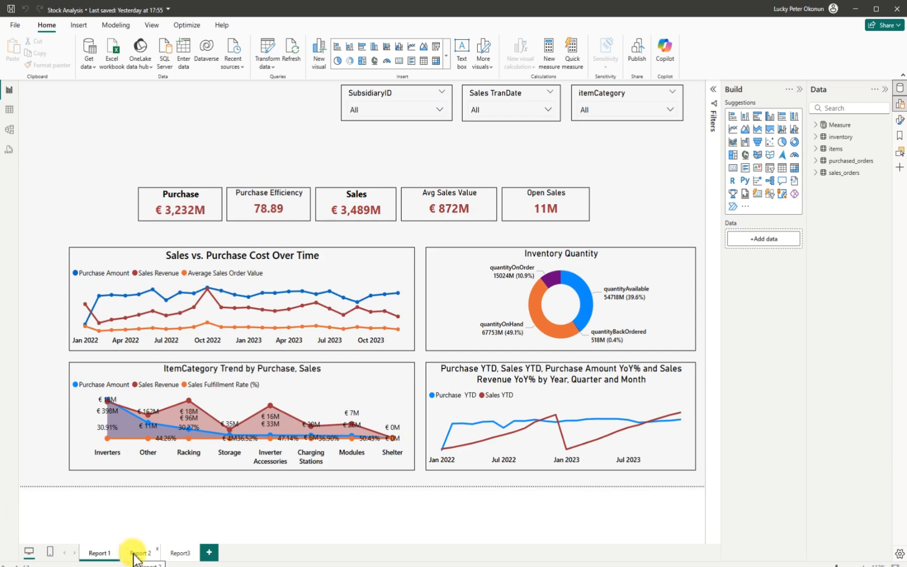
- Look through the Report 2 and Report3 pages of the finished stock report, ending back on Report 1
left_click(135, 552)
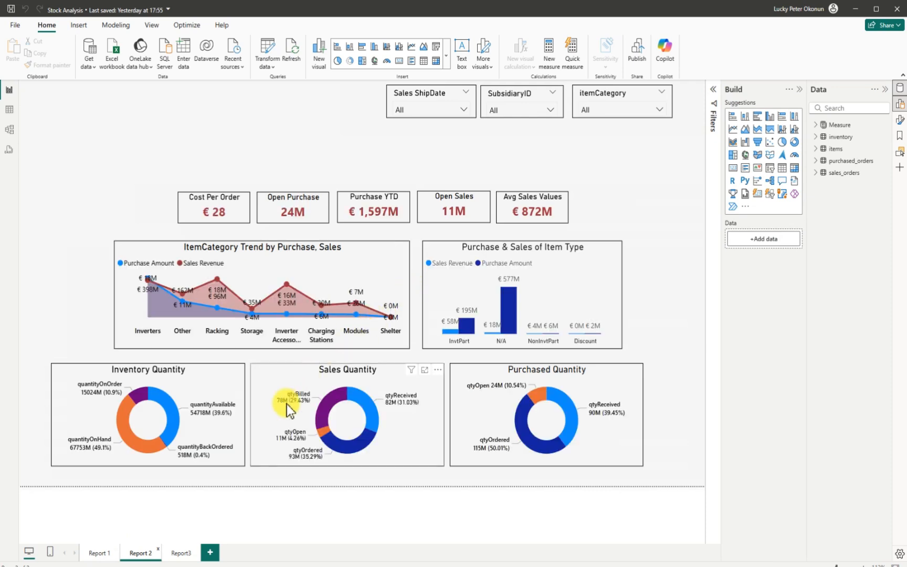
left_click(185, 552)
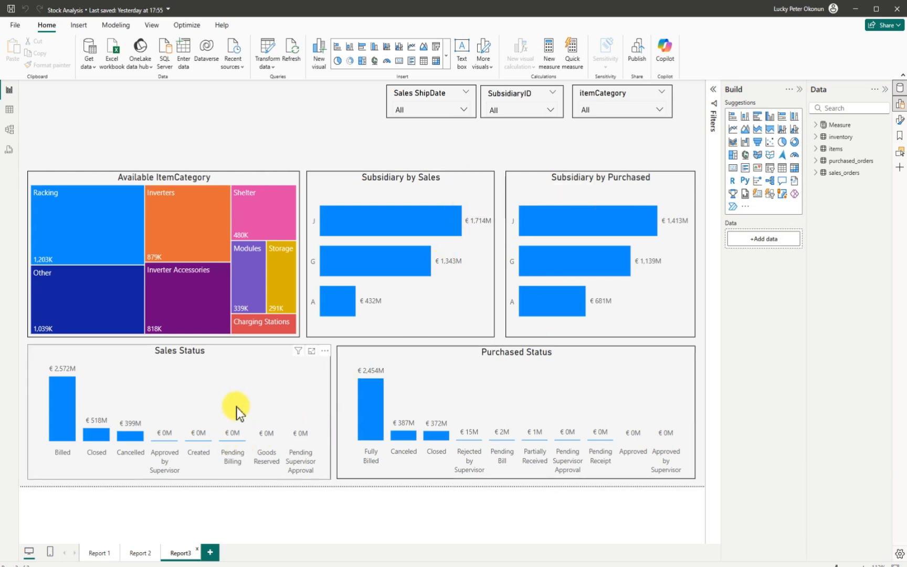
left_click(95, 551)
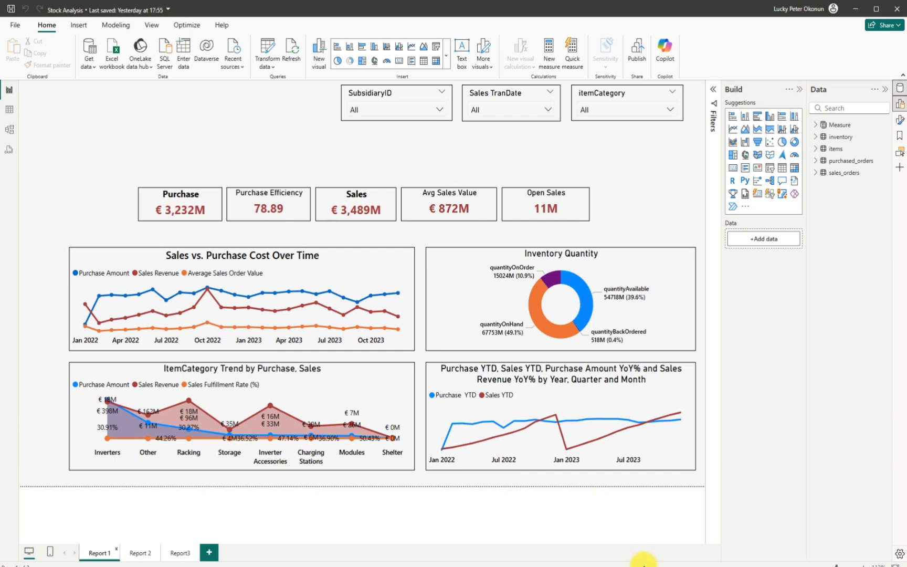
- Switch to the Stock-Training file and display its data model diagram with the Properties pane collapsed
mouse_move(641, 560)
left_click(608, 535)
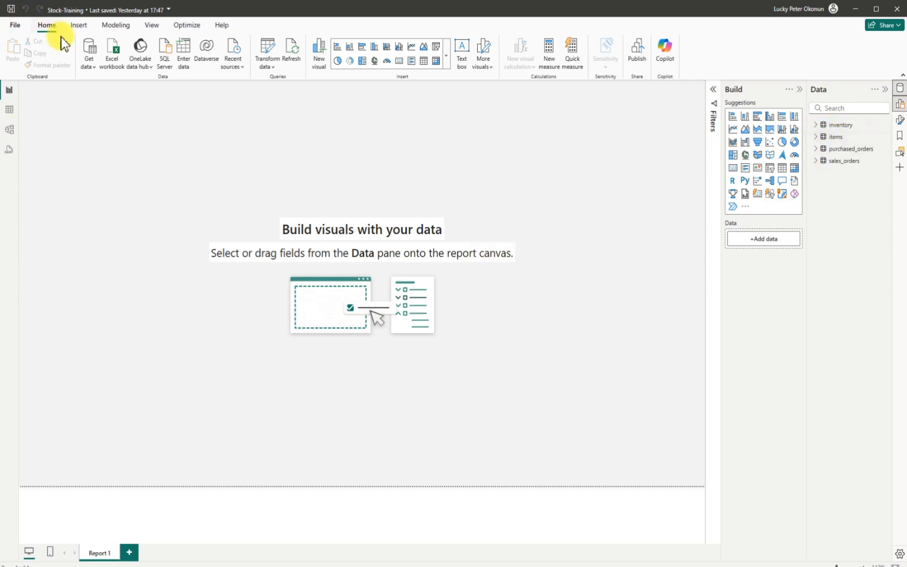
left_click(17, 130)
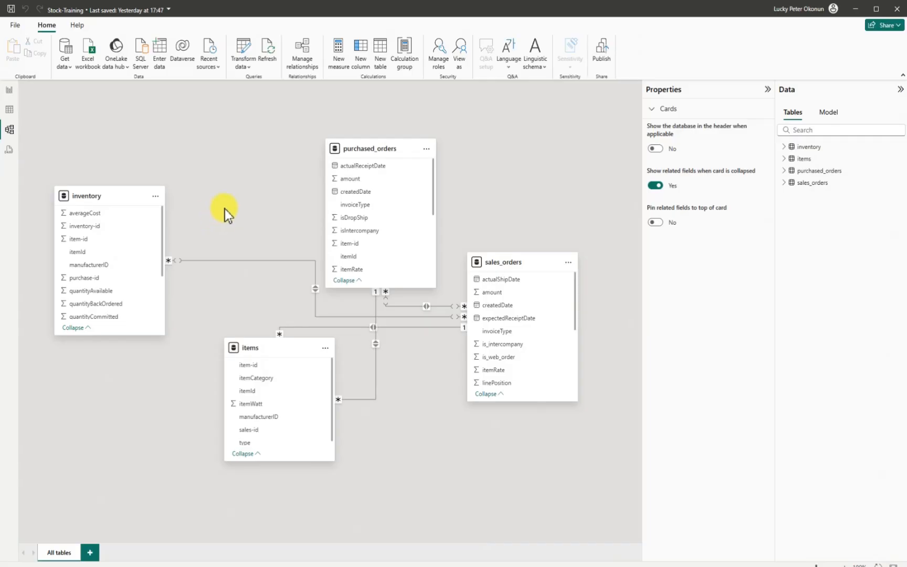
left_click(766, 91)
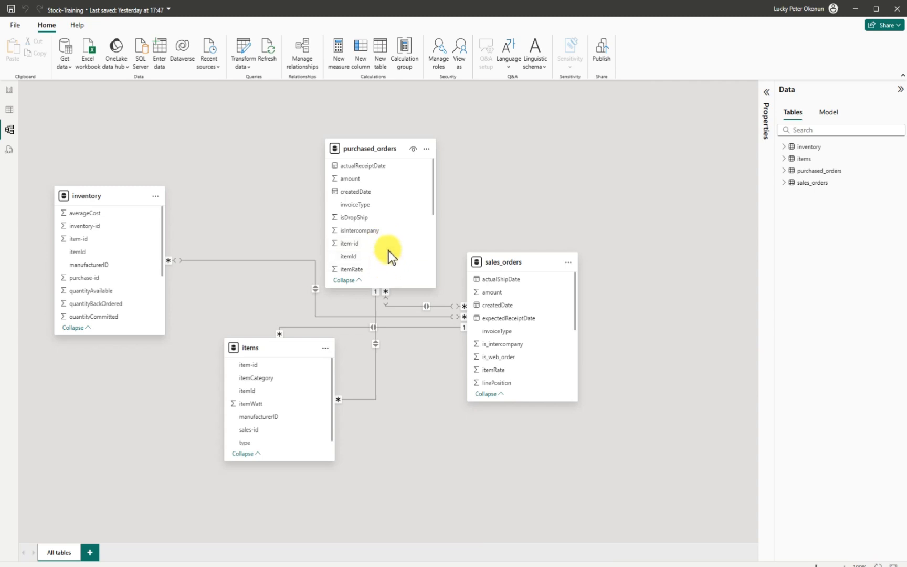
- Examine the relationships between the purchased_orders, sales_orders, items and inventory tables and the fields they contain
left_click(366, 399)
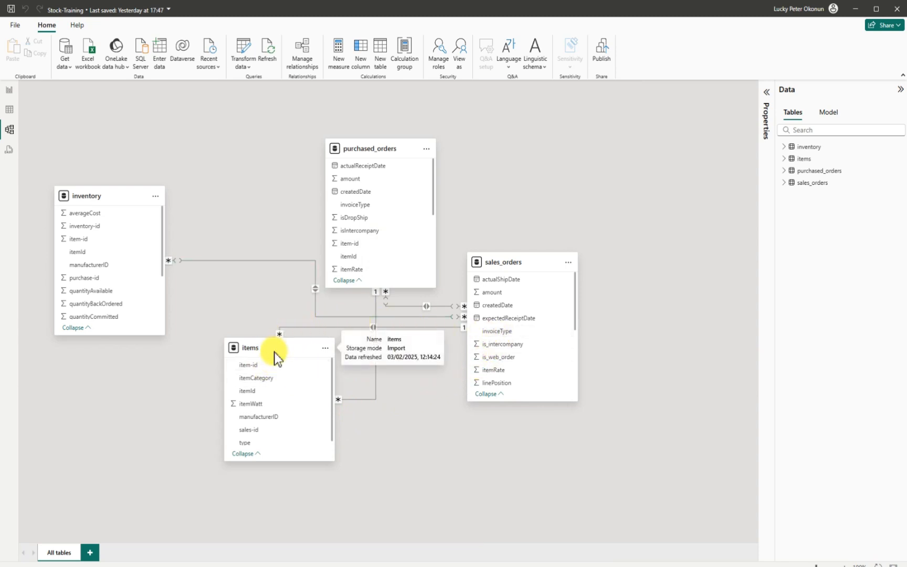
mouse_move(286, 349)
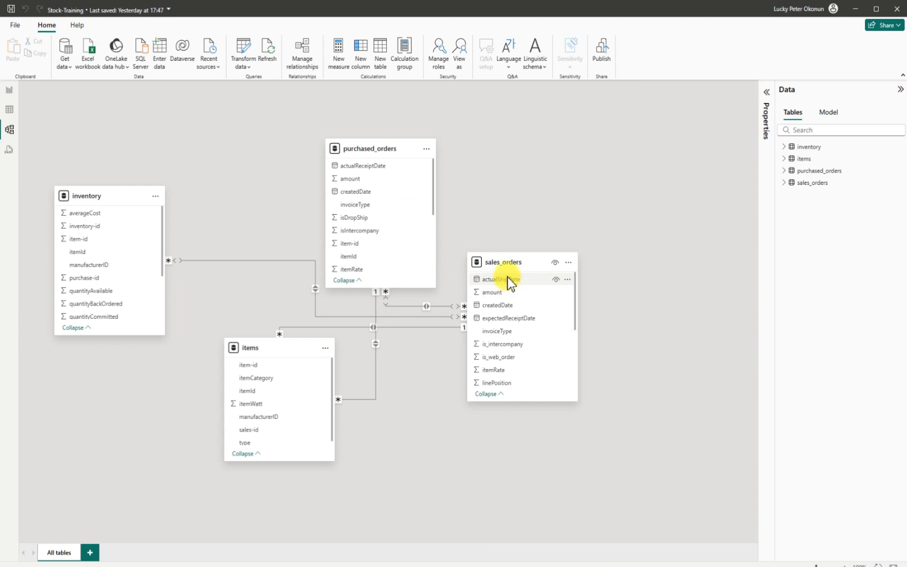
left_click(413, 306)
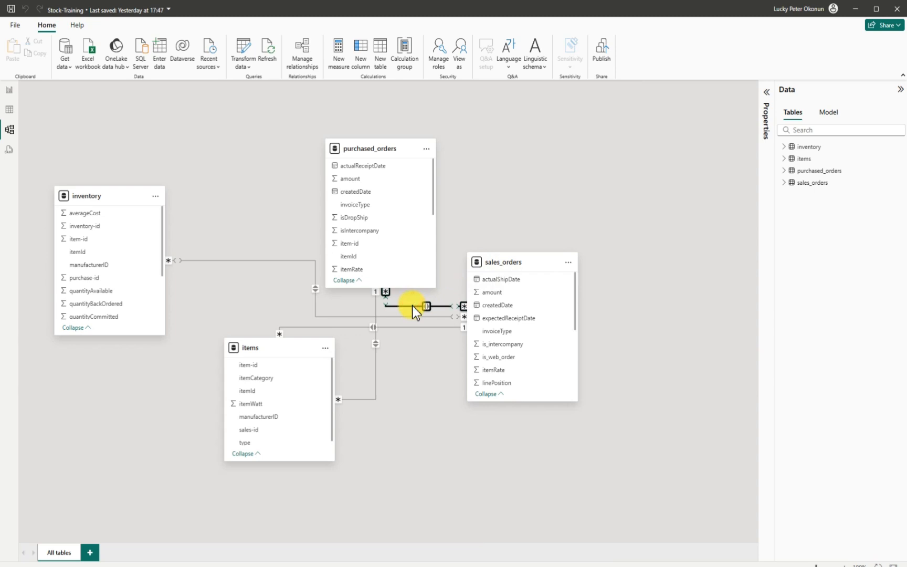
scroll(376, 223, "down", 3)
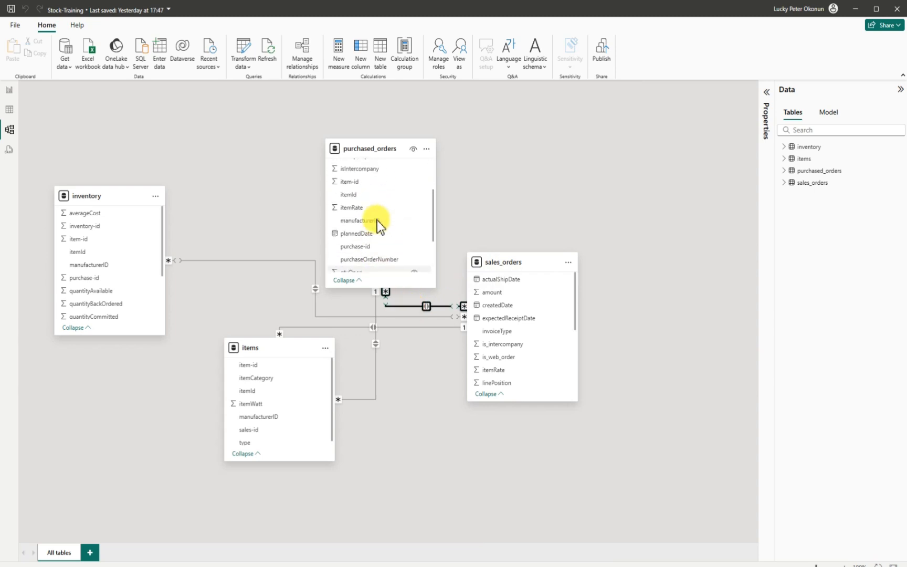
scroll(378, 221, "up", 1)
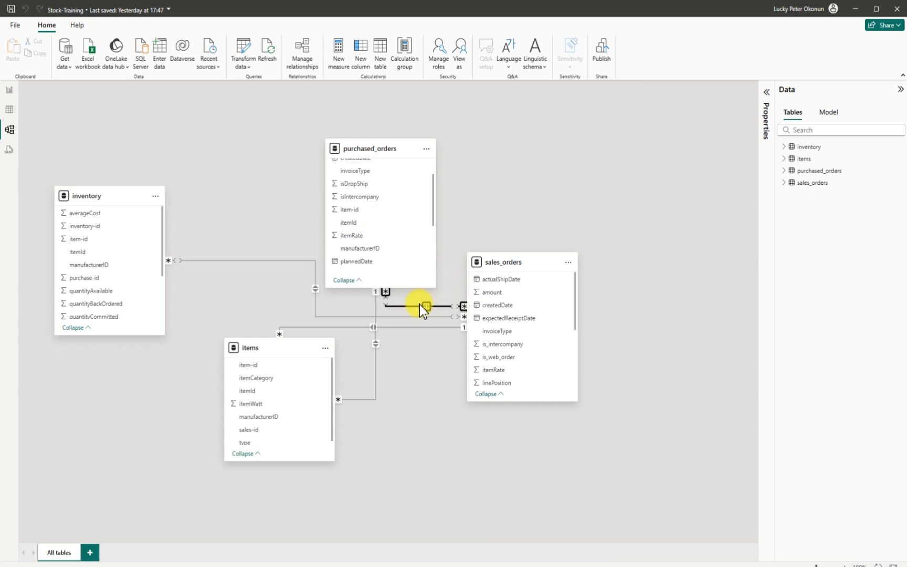
scroll(525, 335, "down", 5)
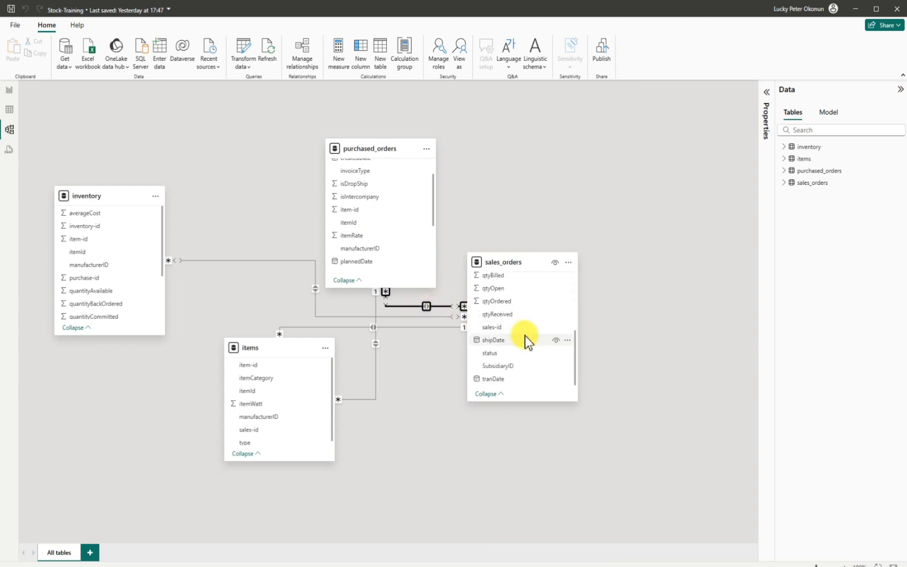
scroll(522, 338, "up", 3)
scroll(522, 338, "down", 3)
scroll(522, 337, "up", 5)
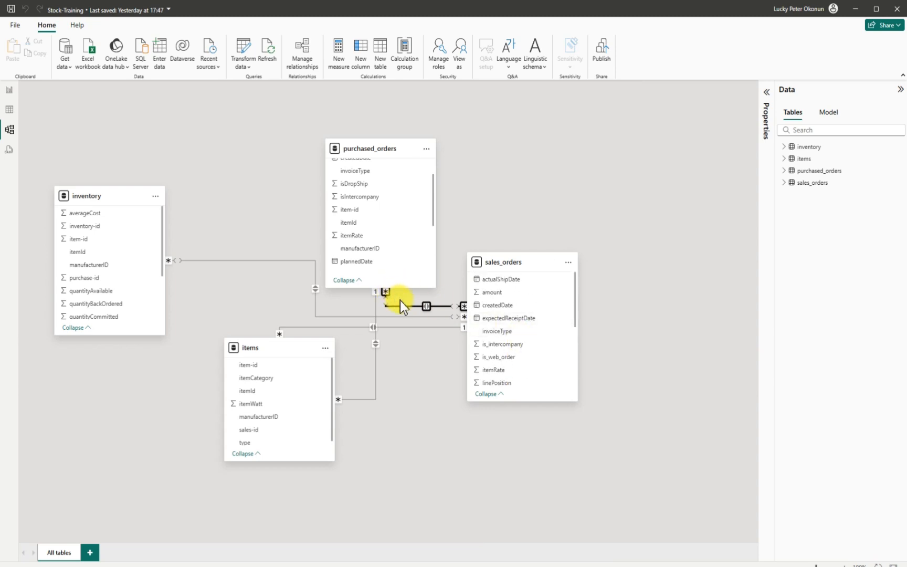
scroll(388, 255, "down", 3)
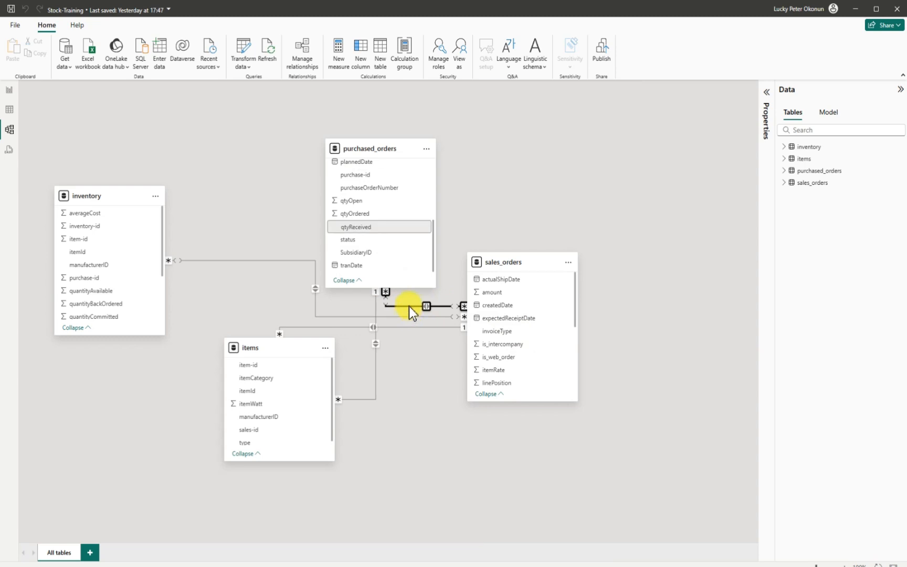
scroll(524, 353, "down", 5)
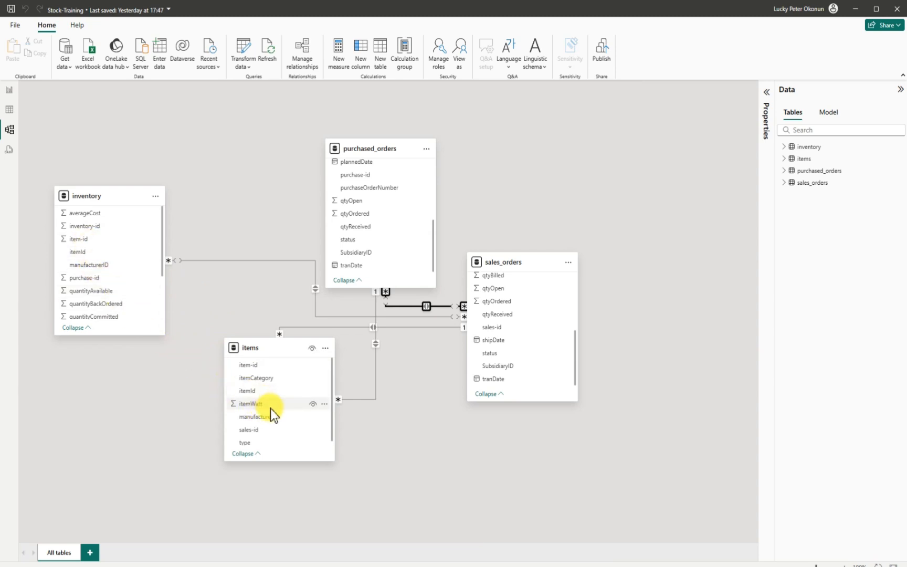
scroll(270, 412, "down", 1)
scroll(271, 412, "up", 1)
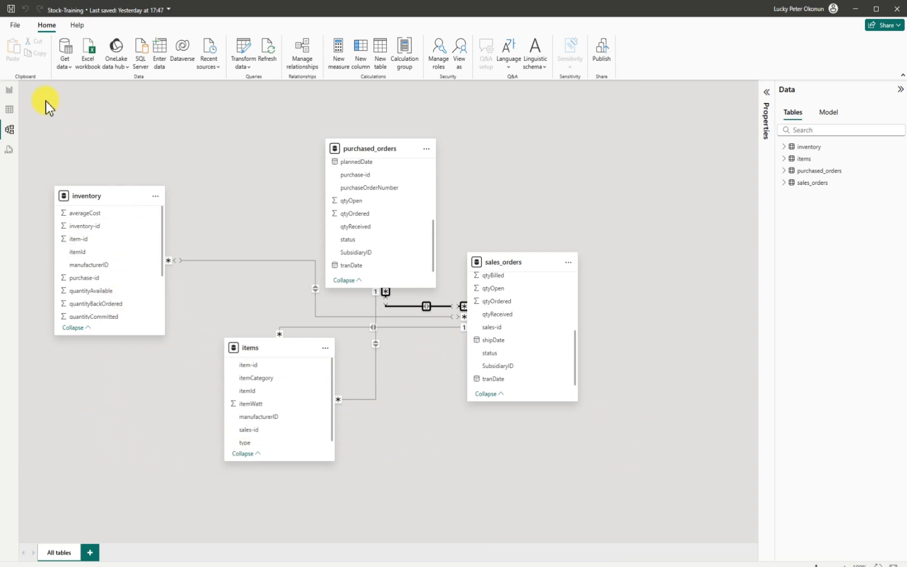
- Return to the report view and load a new empty, manually entered table named Measure
left_click(11, 89)
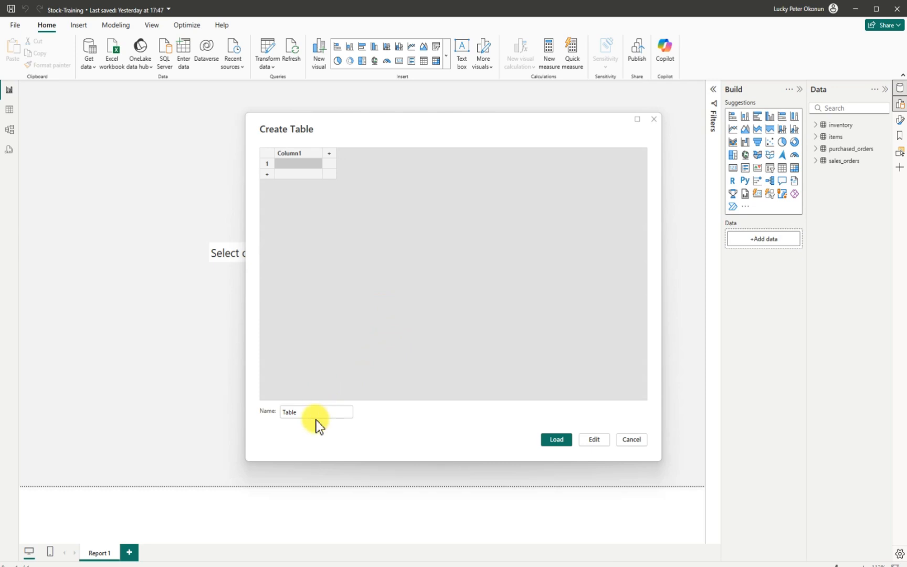
left_click(317, 412)
key("BackSpace")
key("BackSpace")
key("BackSpace")
key("BackSpace")
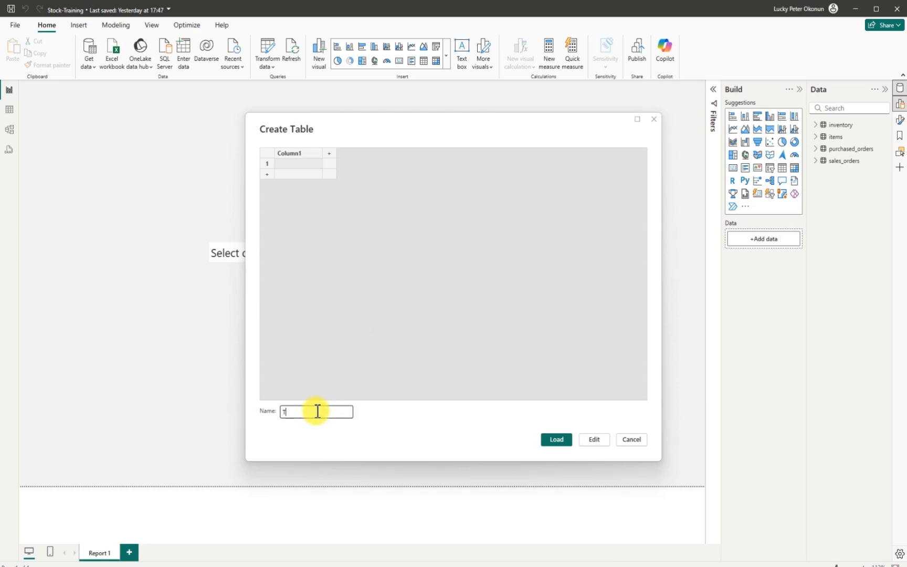
key("BackSpace")
type("Measure")
left_click(564, 439)
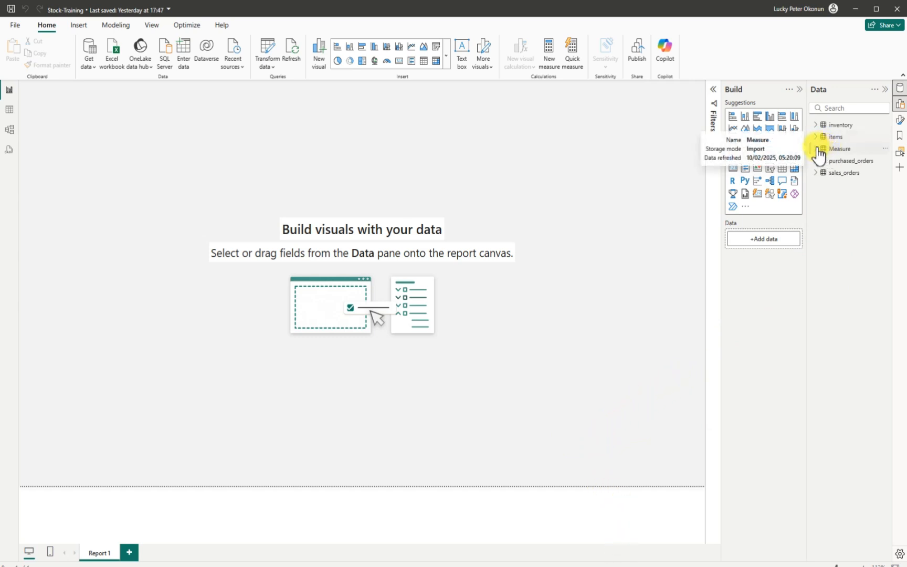
- Create a measure in the Measure table with the formula Purchase = SUM(purchased_orders[amount])
left_click(817, 150)
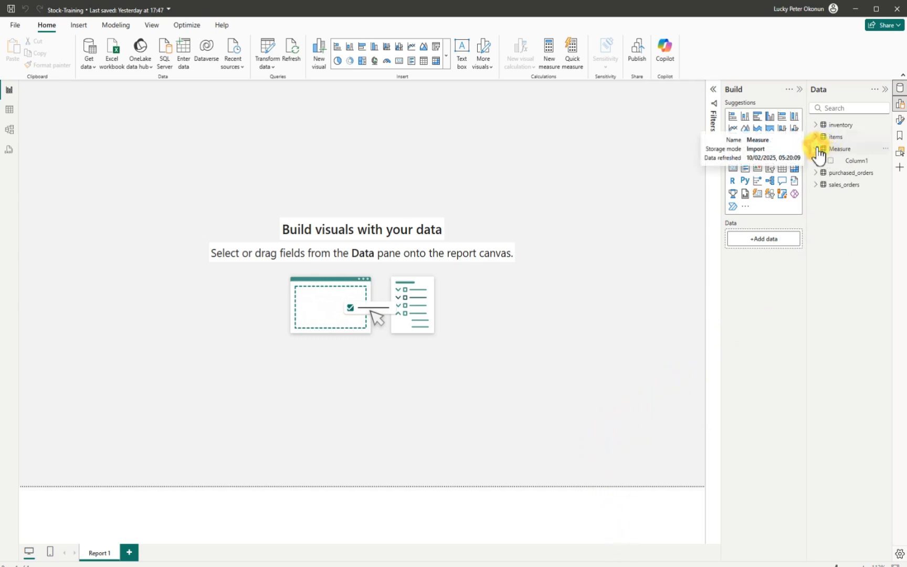
left_click(886, 152)
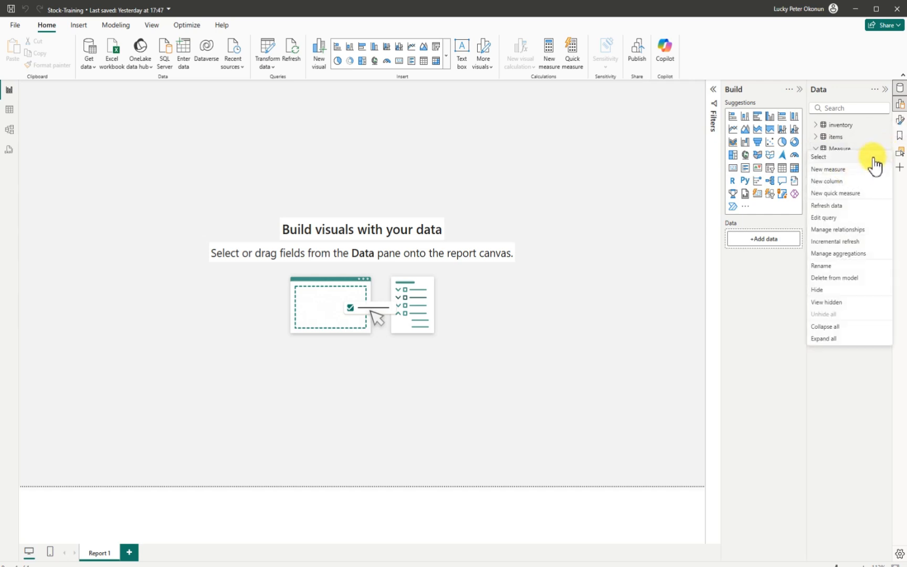
left_click(841, 170)
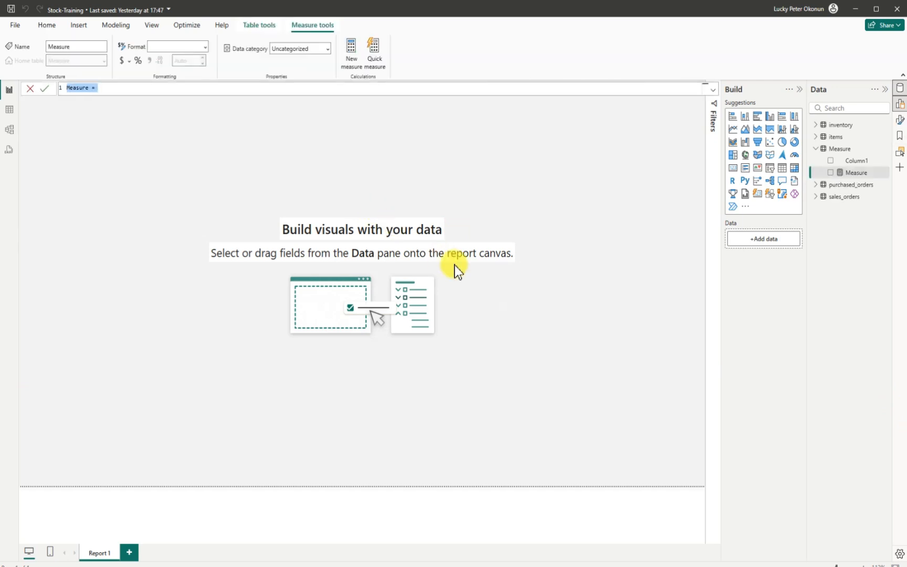
key("BackSpace")
type("Purchase = sum")
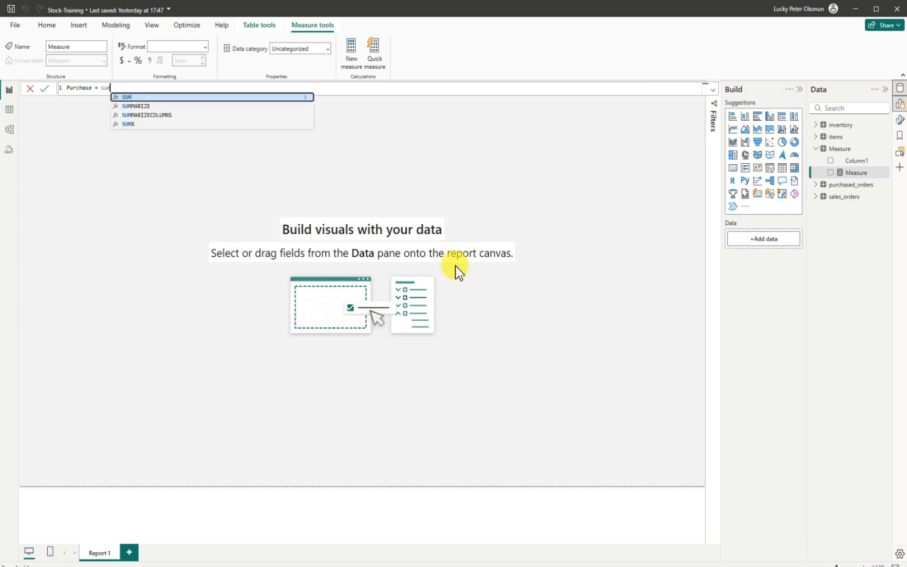
key("Tab")
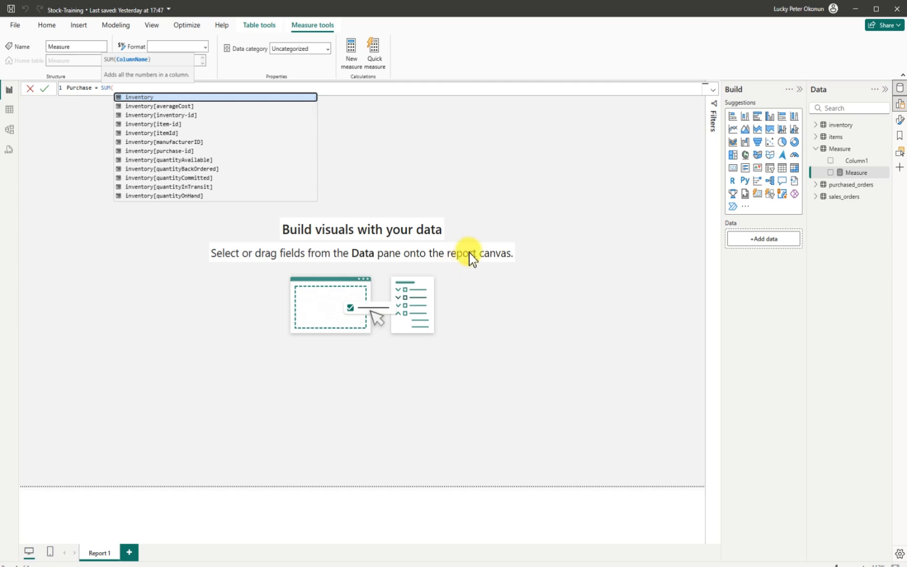
scroll(253, 176, "down", 4)
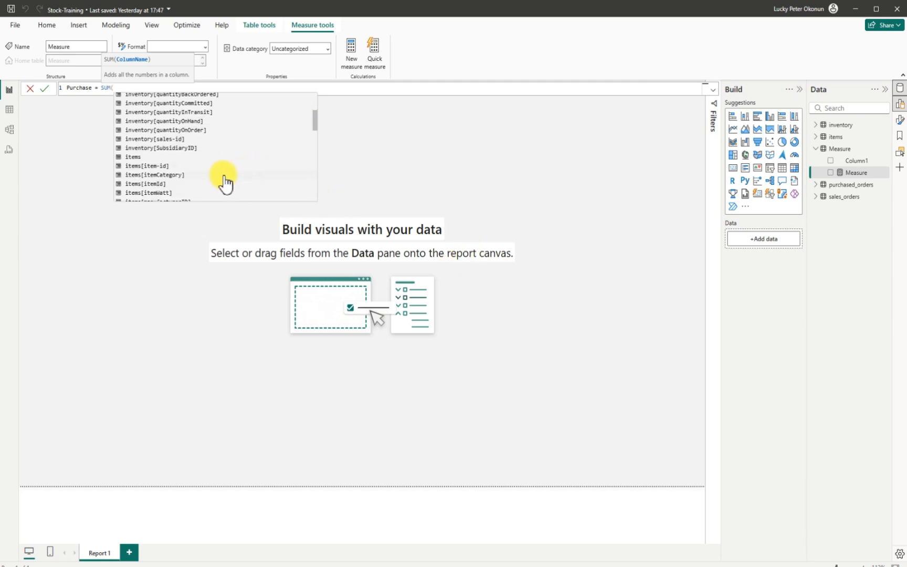
scroll(220, 183, "down", 2)
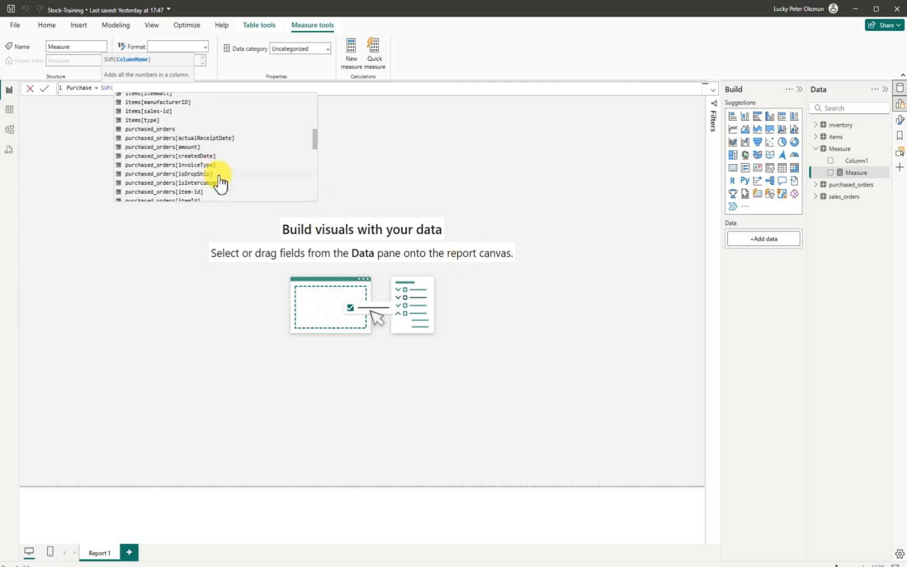
left_click(162, 147)
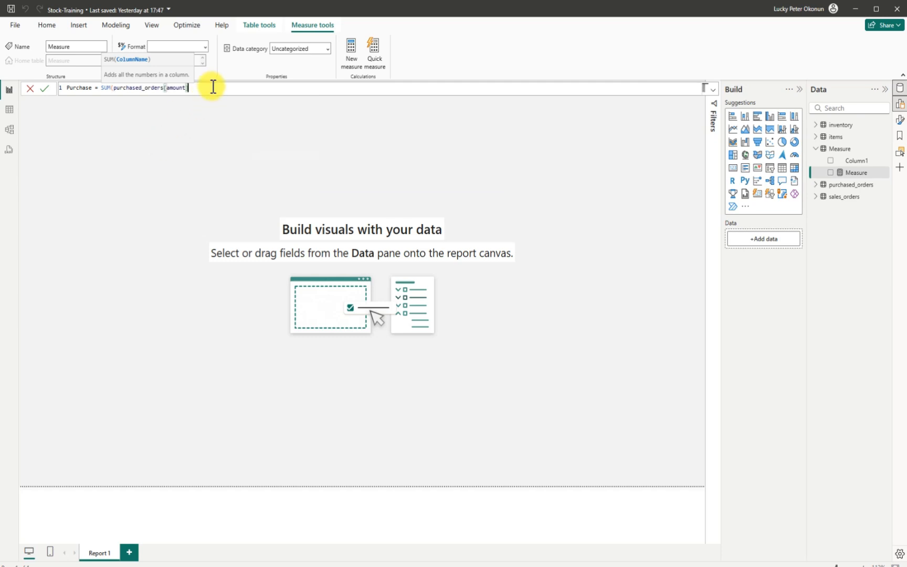
type(")")
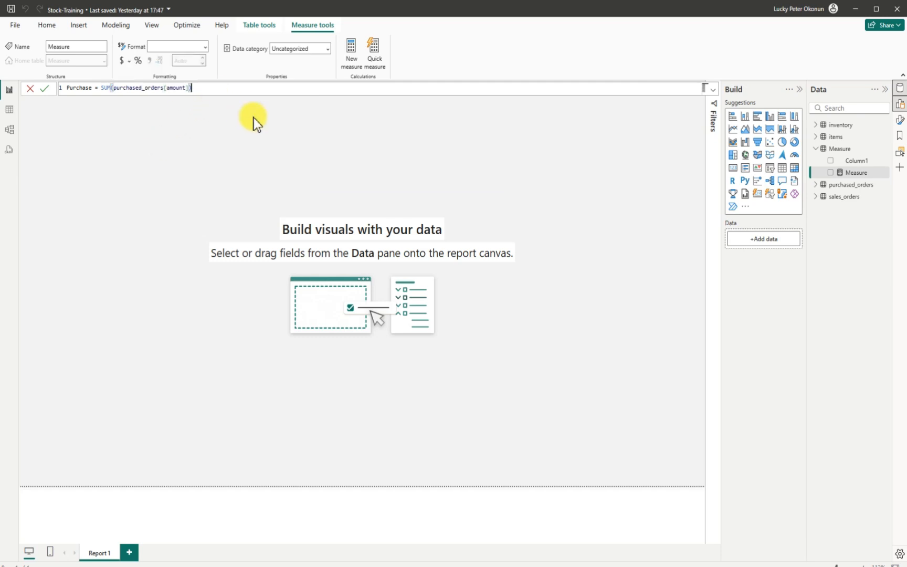
key("Return")
- Format the Purchase measure as Euro (€ 123) currency with 1 decimal place
left_click(131, 63)
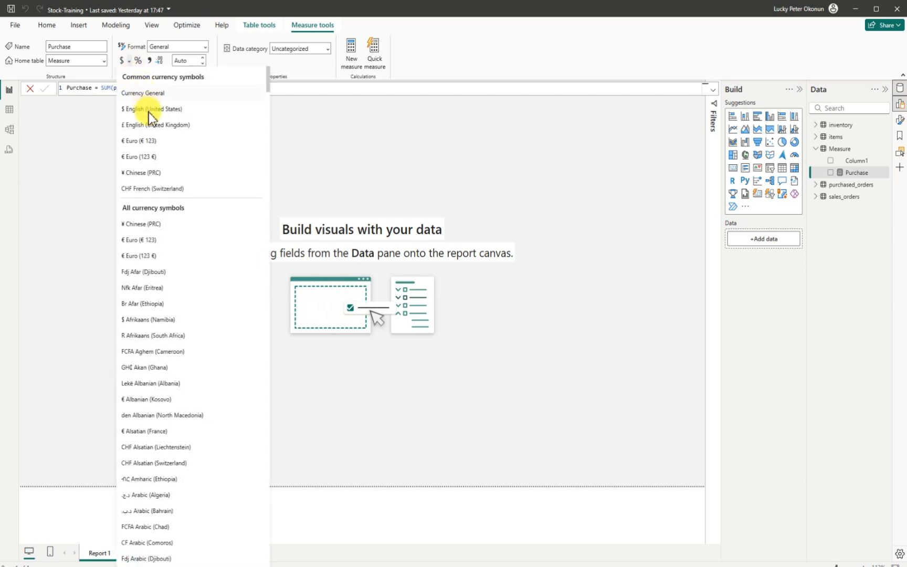
left_click(148, 141)
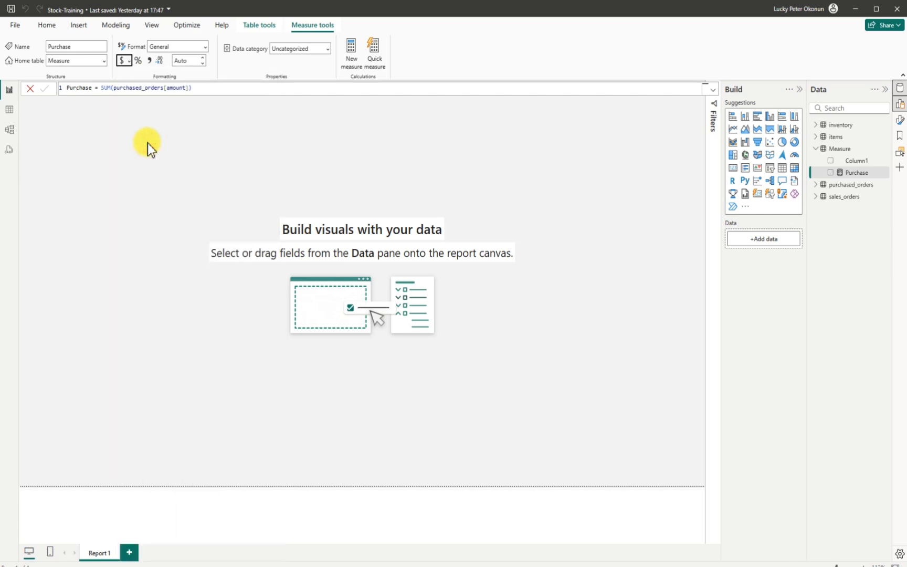
left_click(190, 60)
left_click(190, 60)
type("0")
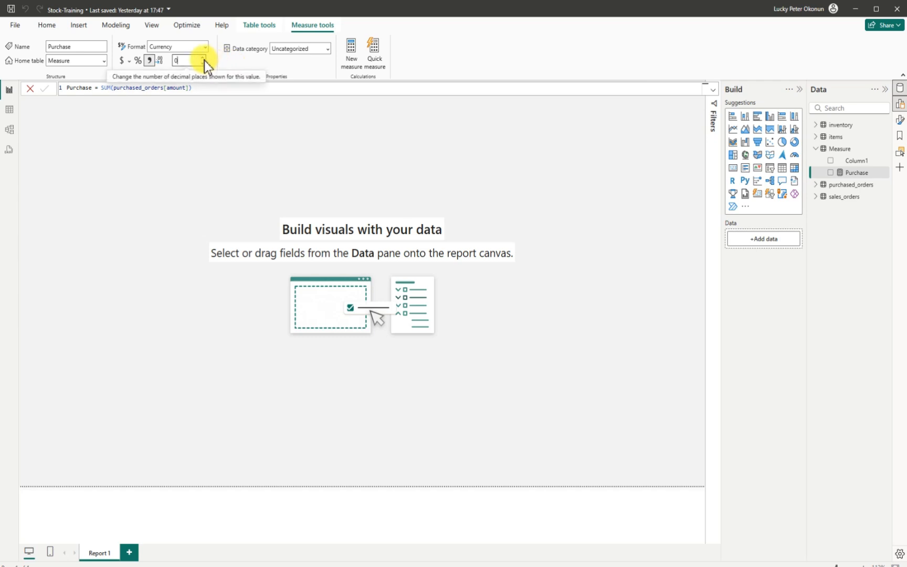
key("Return")
type("3")
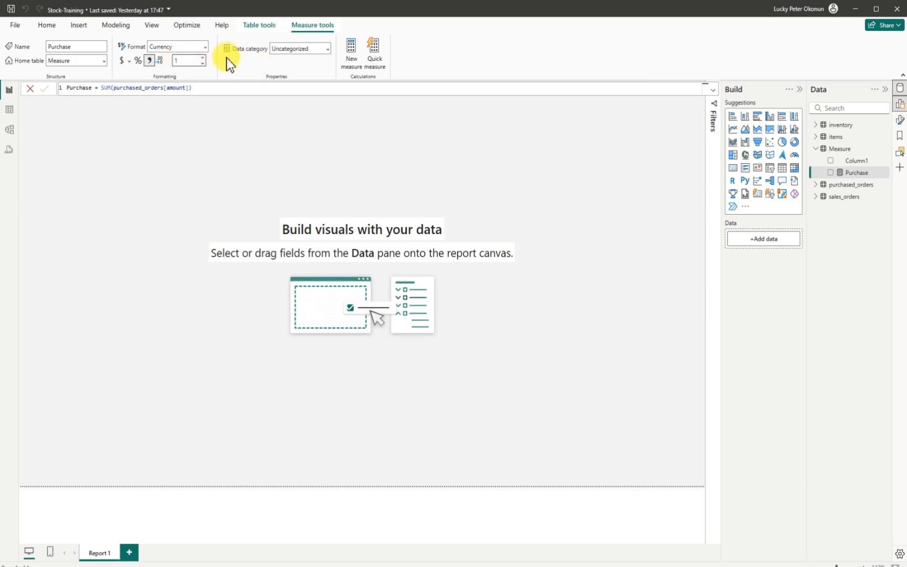
left_click(240, 64)
- Delete the empty Column1 from the Measure table, confirming the deletion
left_click(885, 166)
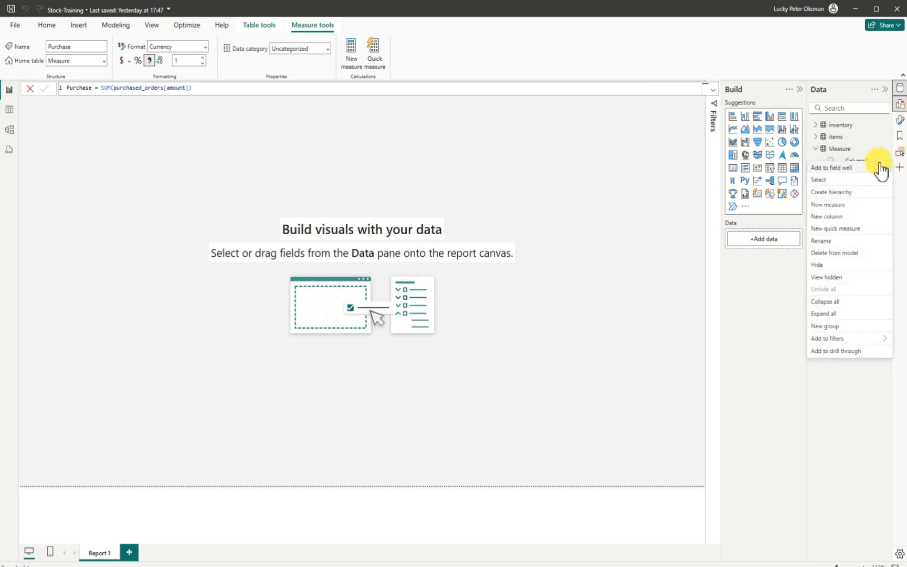
left_click(836, 253)
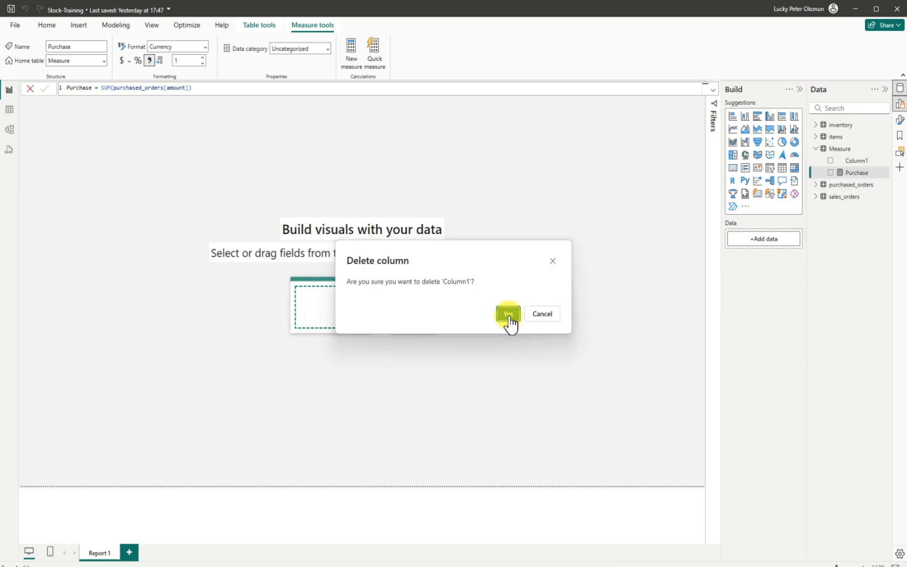
left_click(509, 316)
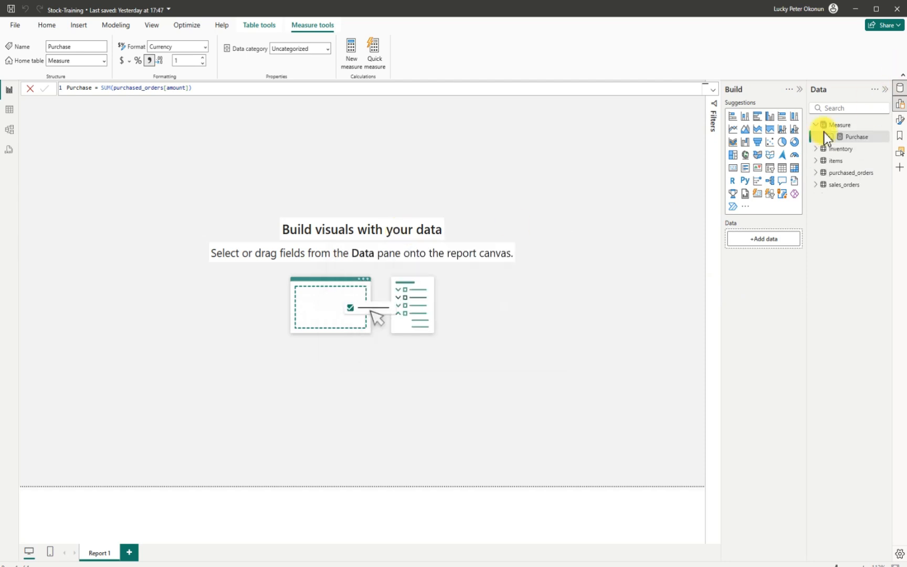
- Create a measure in the Measure table with the formula Sales Revenue = SUM(sales_orders[amount])
left_click(349, 44)
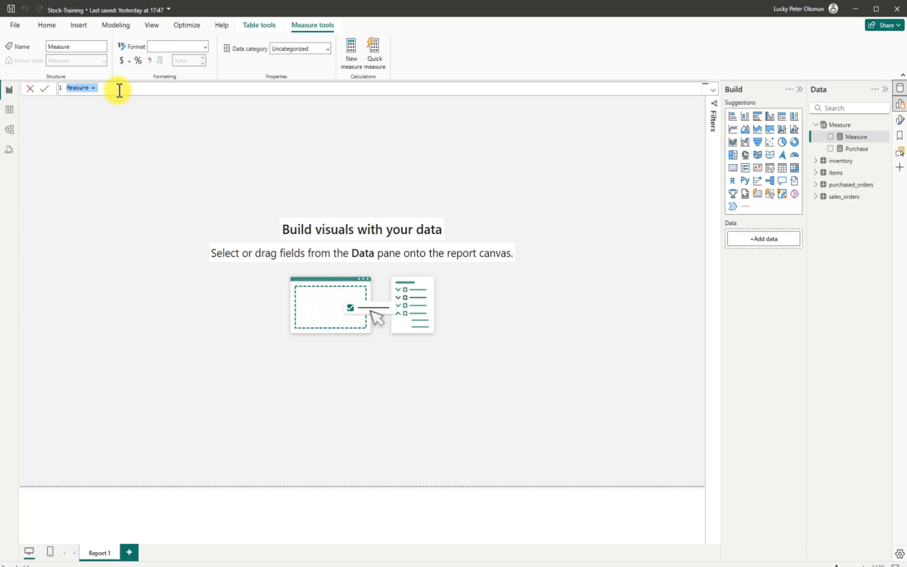
key("BackSpace")
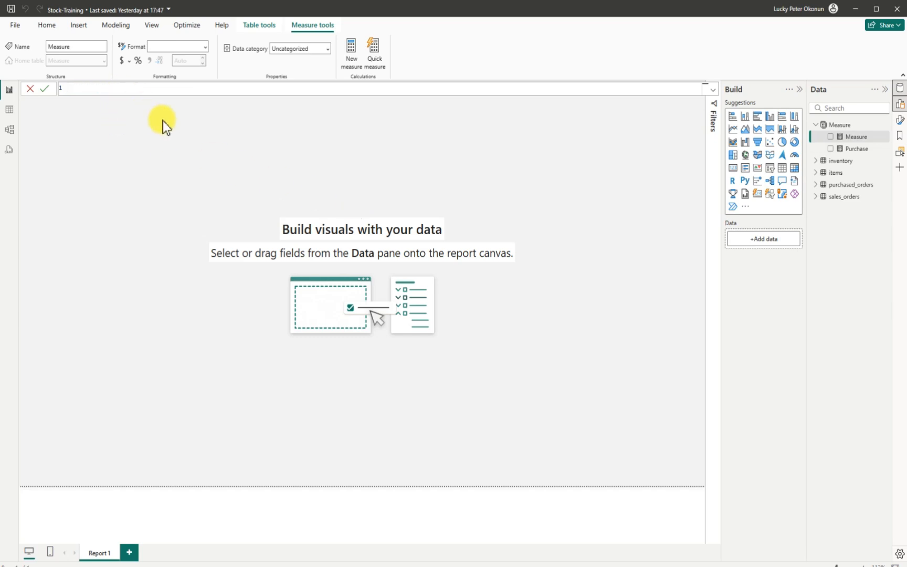
type("Sales Revenue = sum")
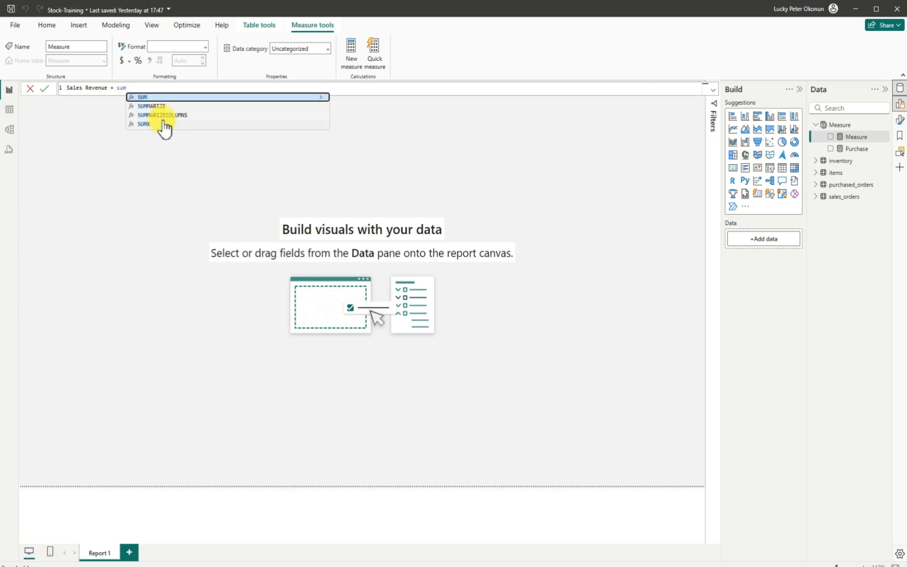
key("Tab")
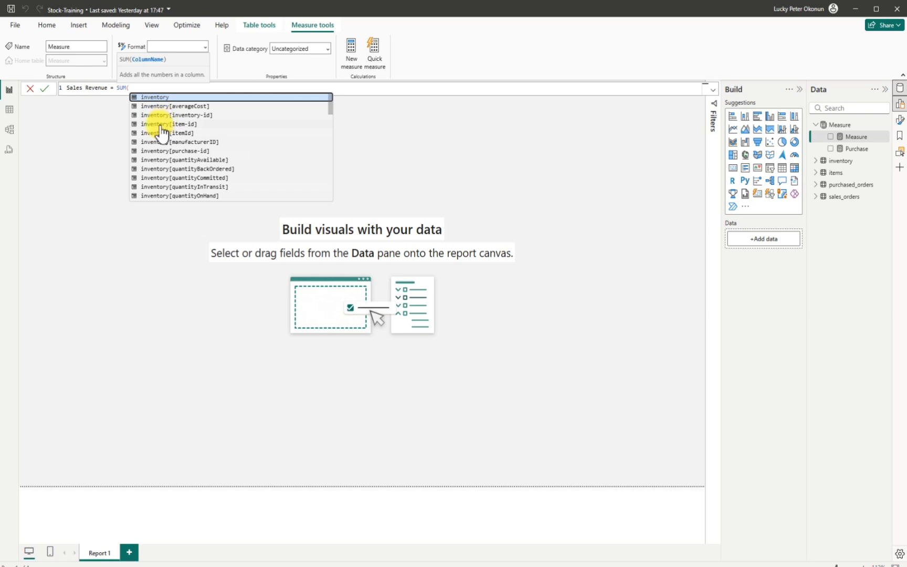
scroll(252, 141, "down", 10)
scroll(256, 170, "down", 5)
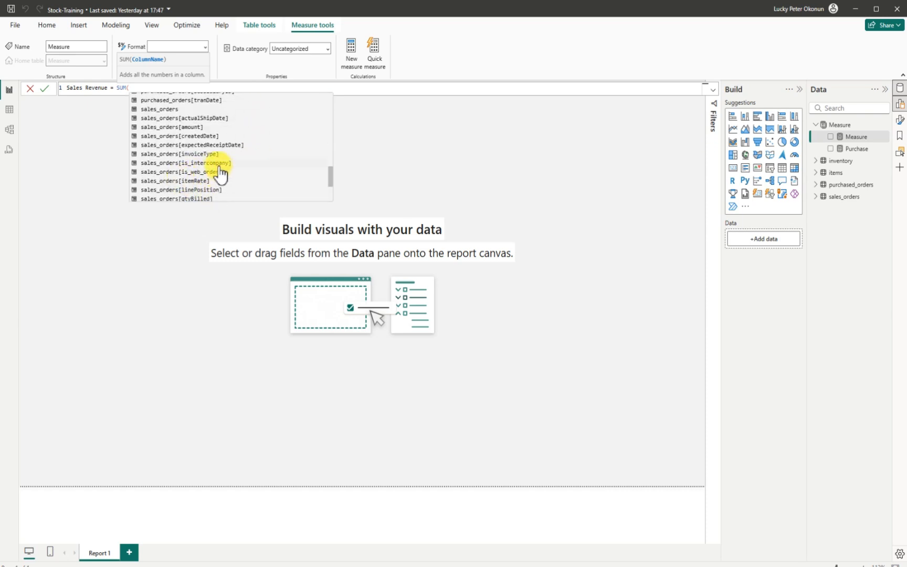
left_click(184, 127)
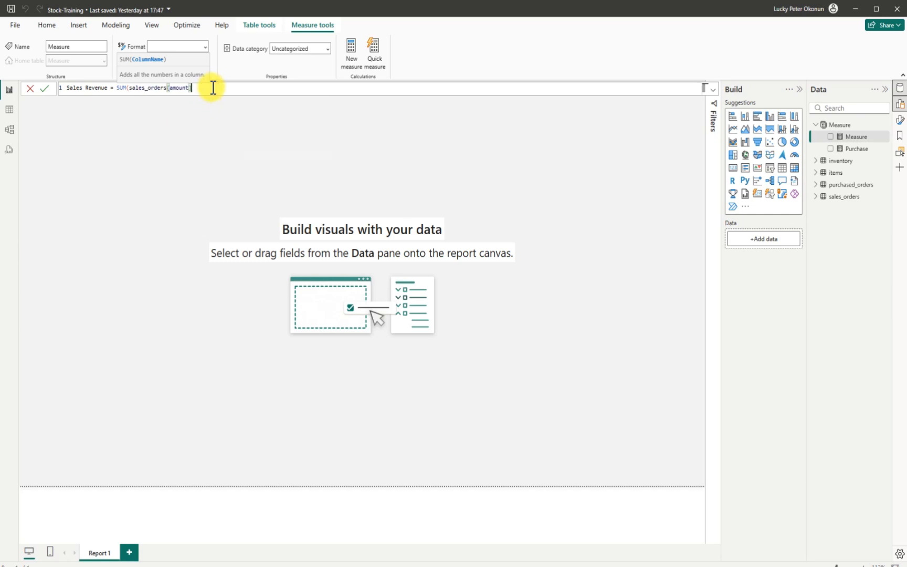
type(")")
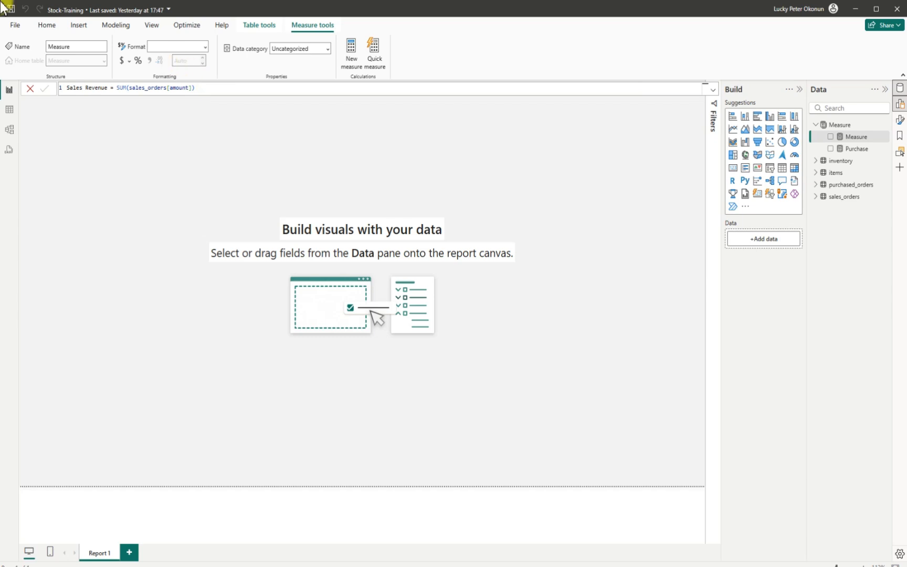
key("Return")
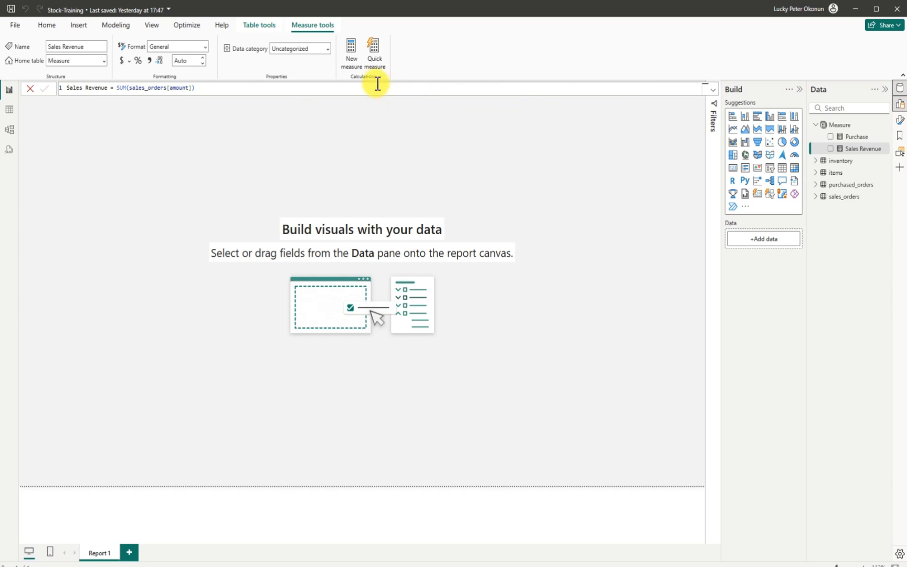
- Start a new measure named Purchase Efficiency using DIVIDE, with SUM(purchased_orders[qtyReceived]) as the numerator
left_click(351, 47)
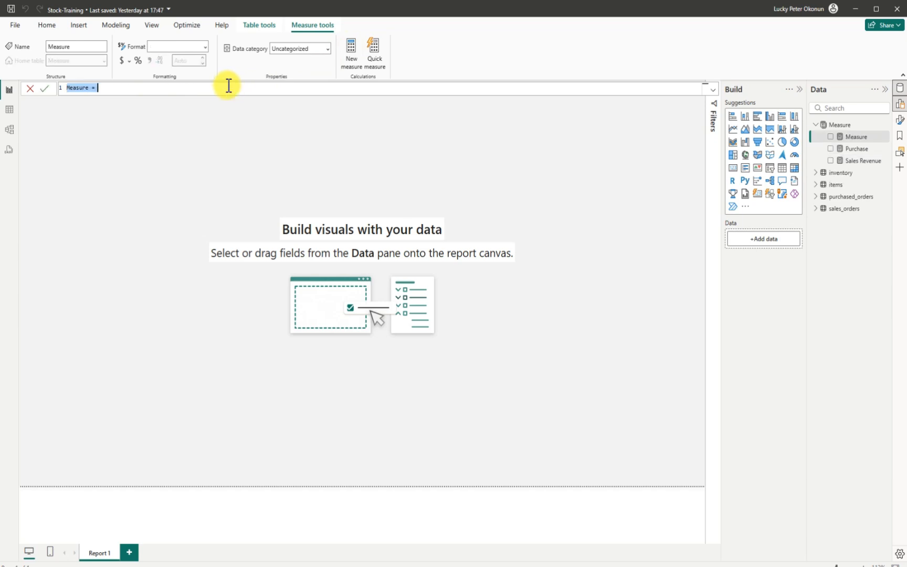
key("BackSpace")
type("Purchase Effic")
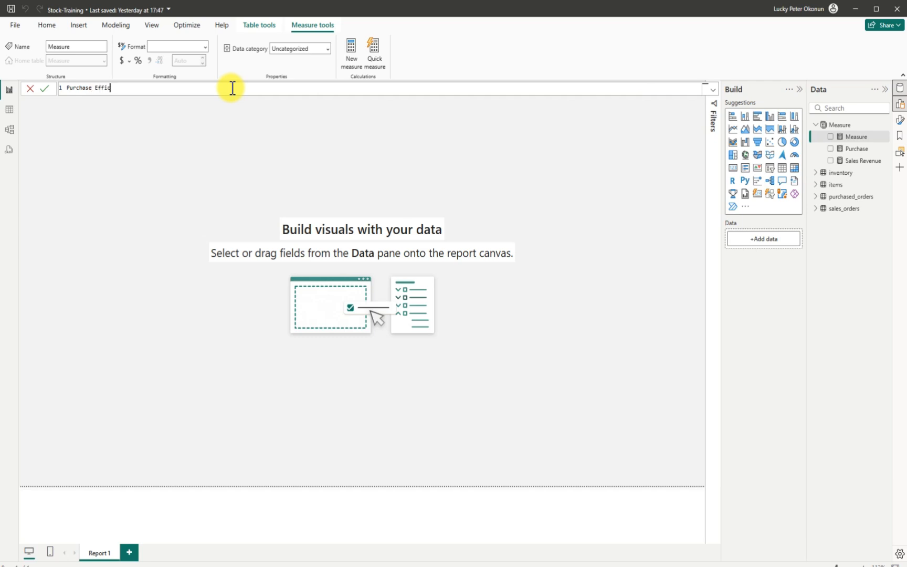
type("iency = div")
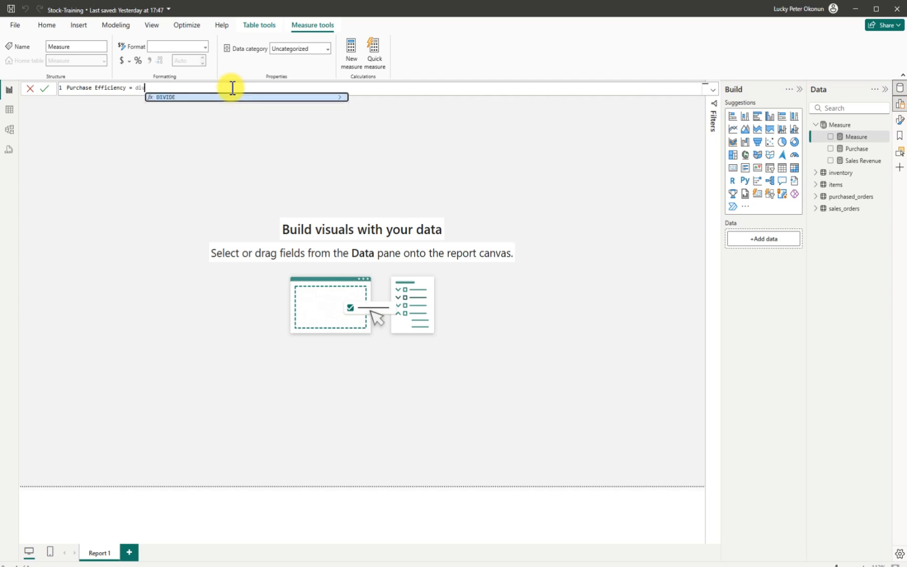
key("Tab")
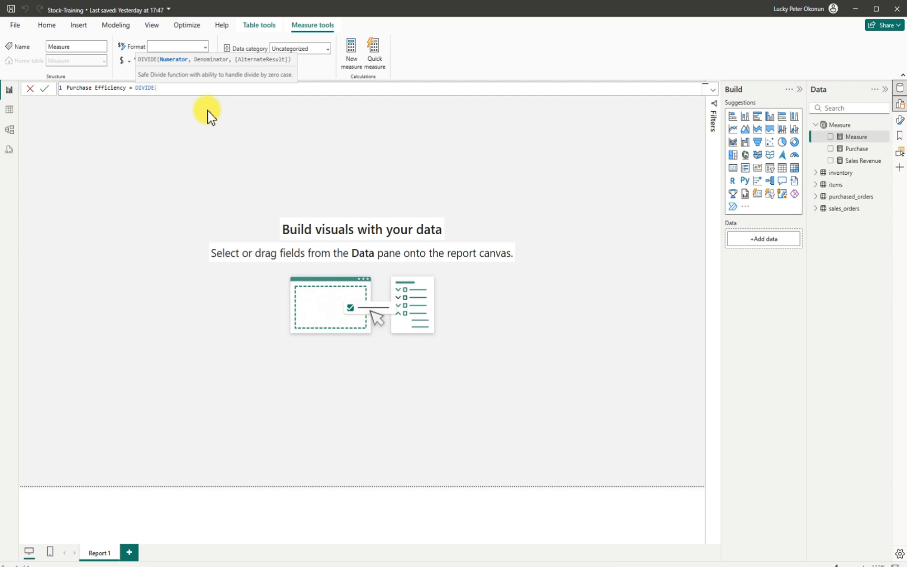
type("s")
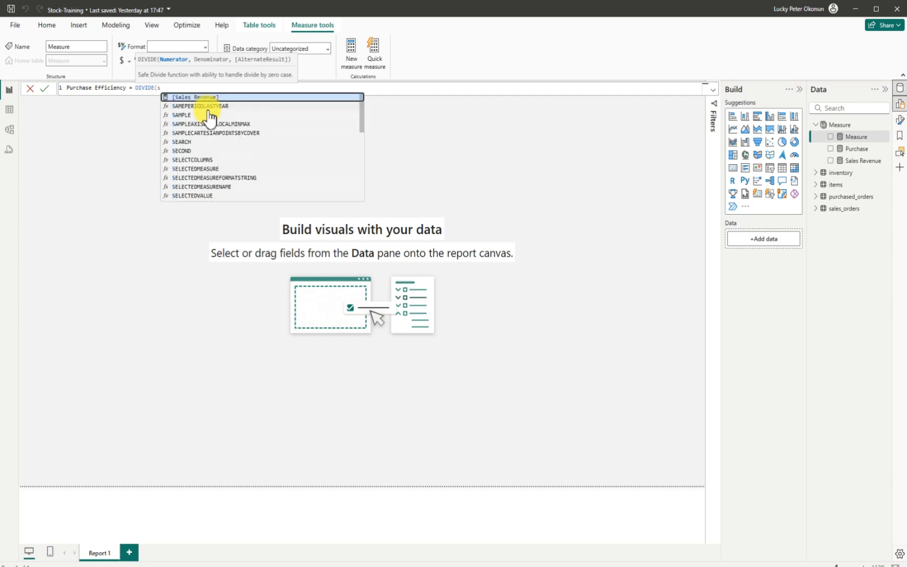
type("um")
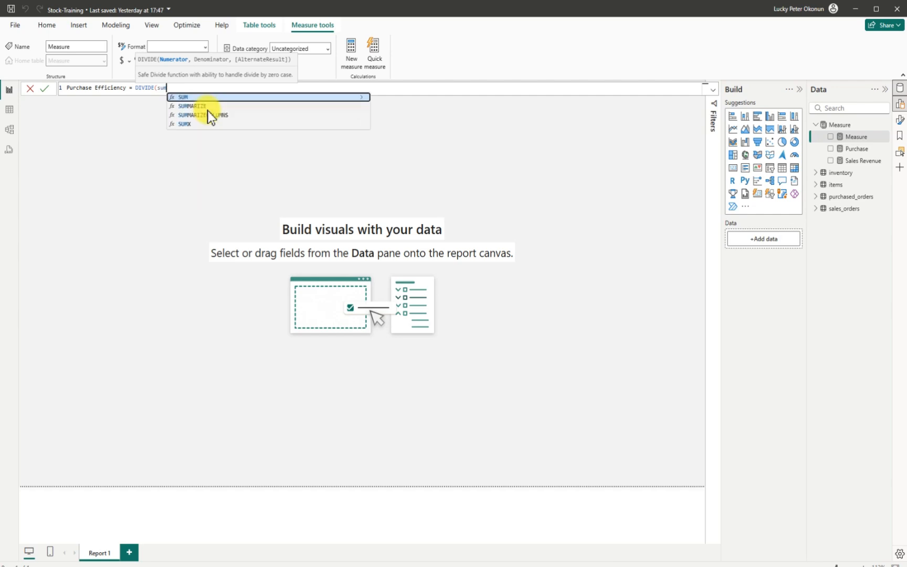
key("Tab")
type("pur")
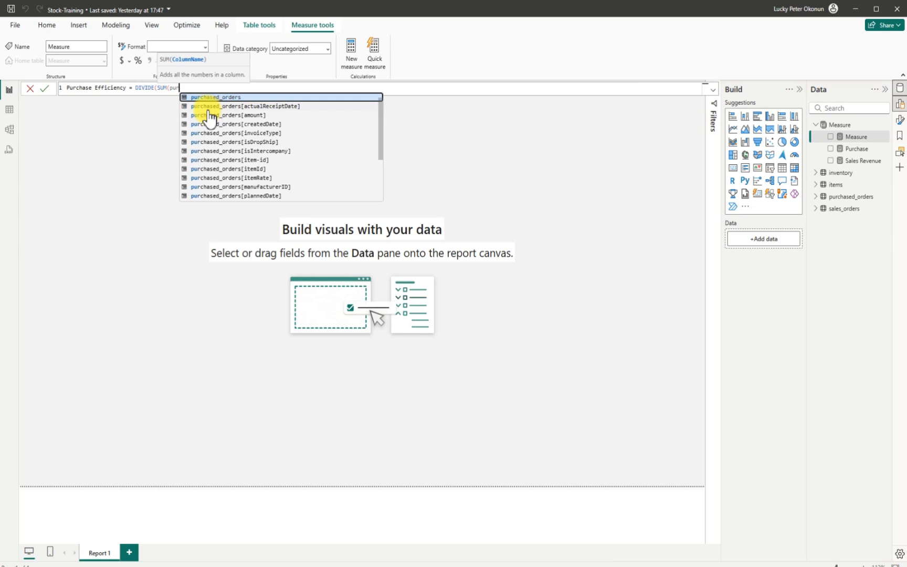
type("chase")
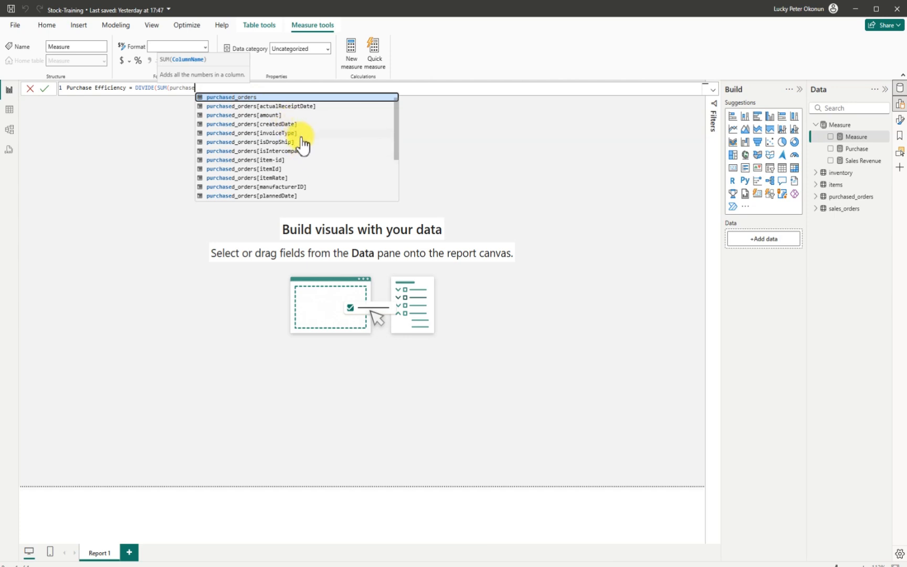
scroll(304, 149, "down", 1)
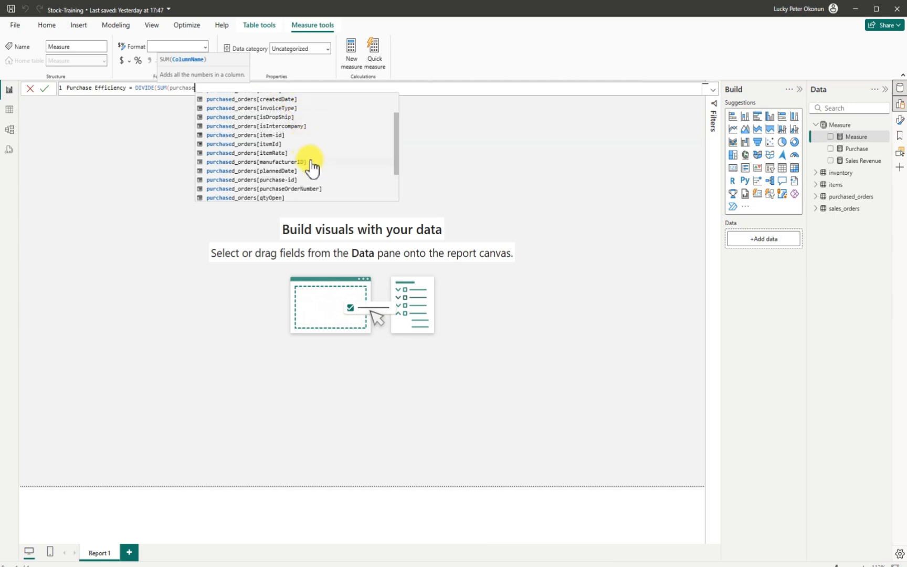
scroll(311, 161, "down", 1)
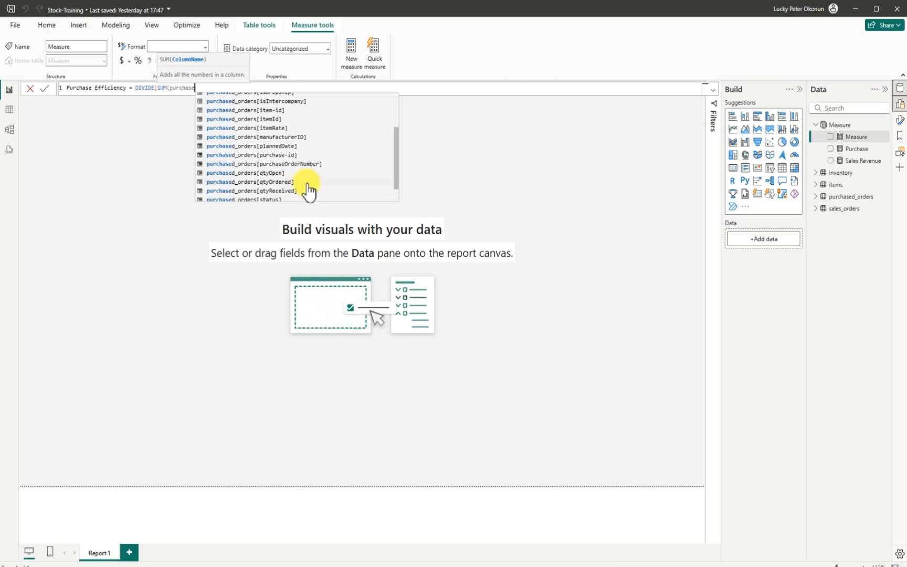
left_click(290, 190)
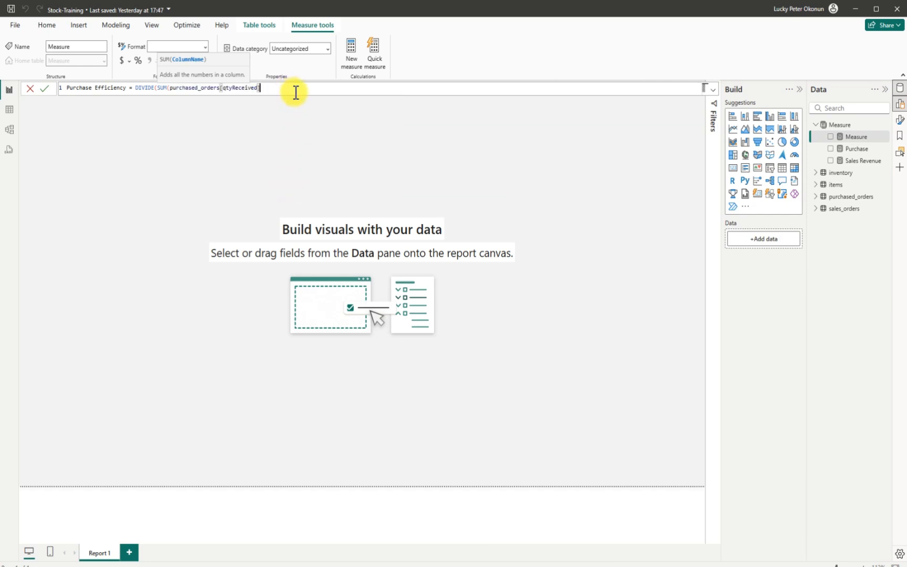
type(")")
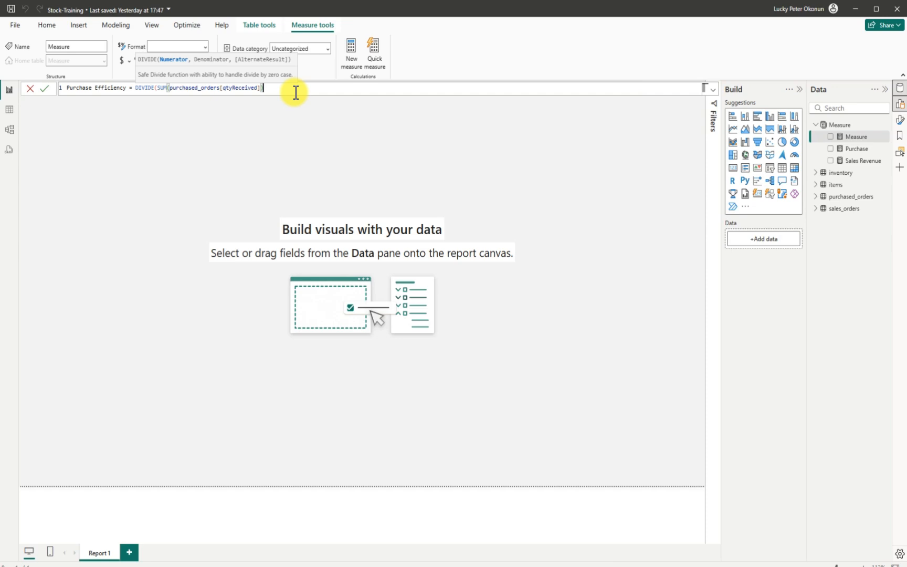
- Complete the Purchase Efficiency formula with SUM(purchased_orders[qtyOrdered]) as the denominator and 0 as the alternate result, and commit the measure
type("), sum")
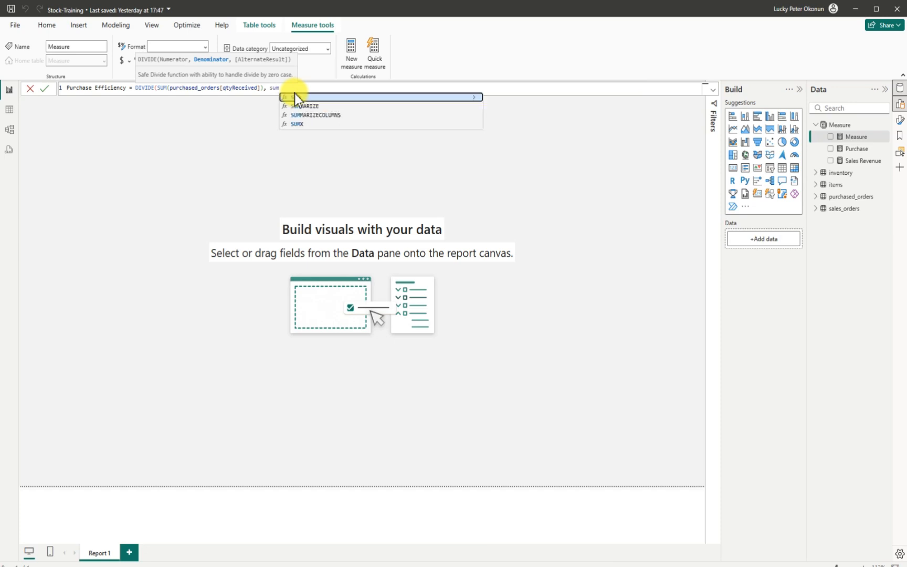
left_click(295, 94)
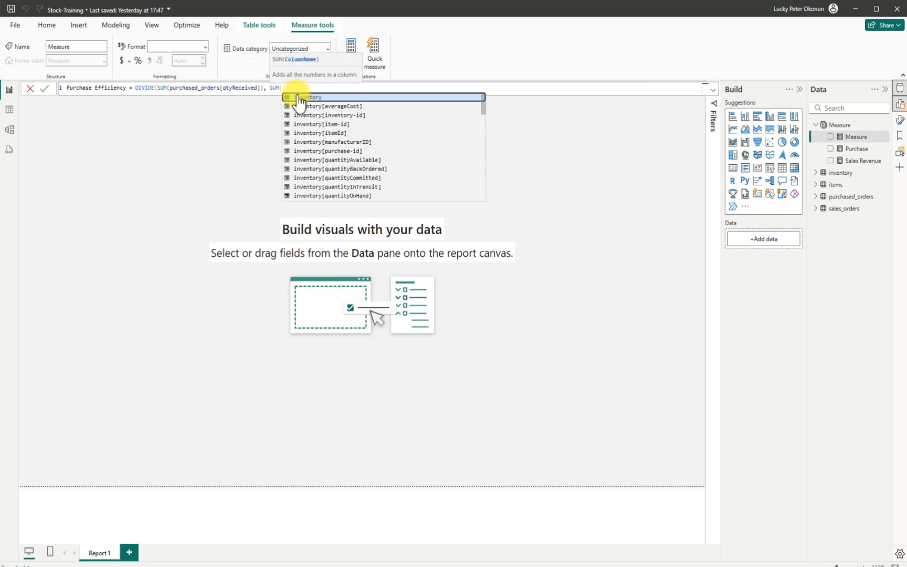
scroll(328, 152, "down", 7)
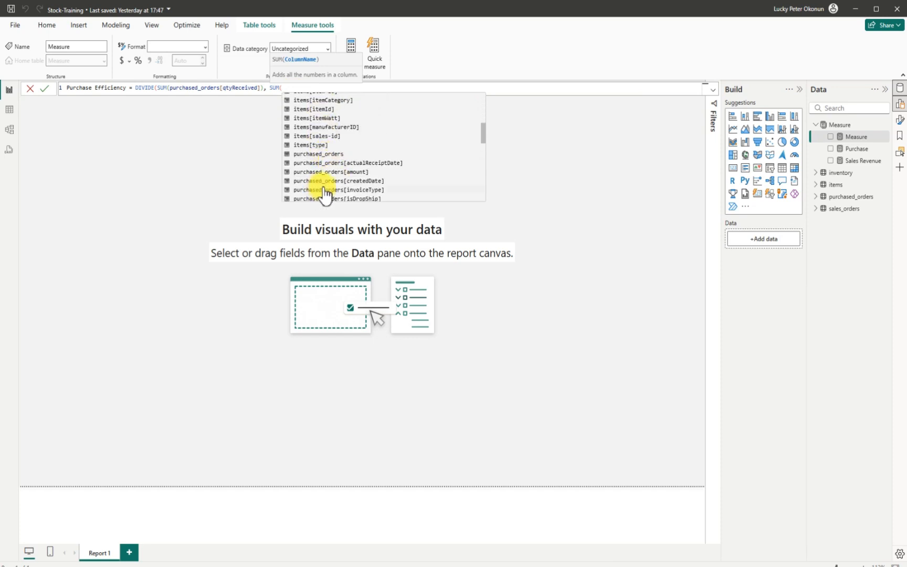
scroll(349, 188, "down", 2)
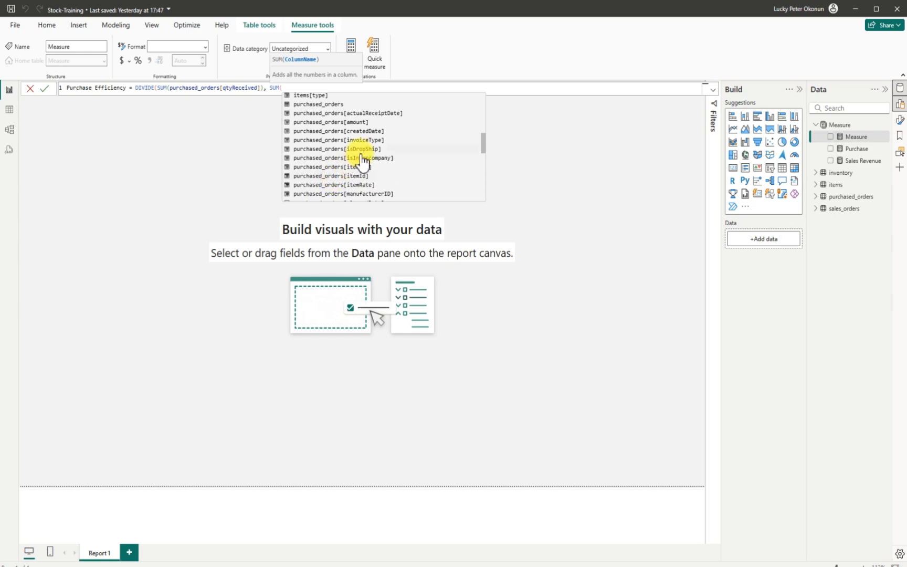
scroll(364, 157, "down", 1)
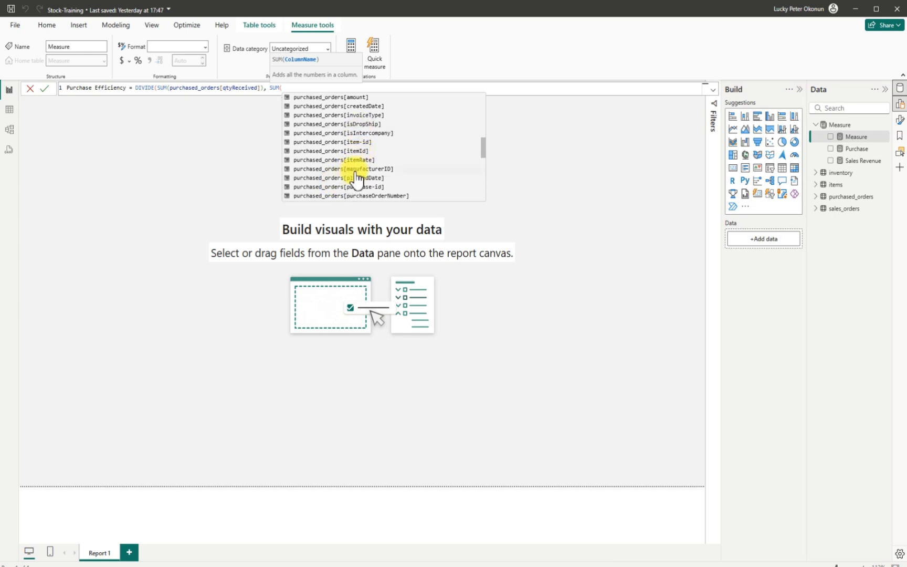
scroll(357, 173, "down", 1)
scroll(358, 179, "down", 1)
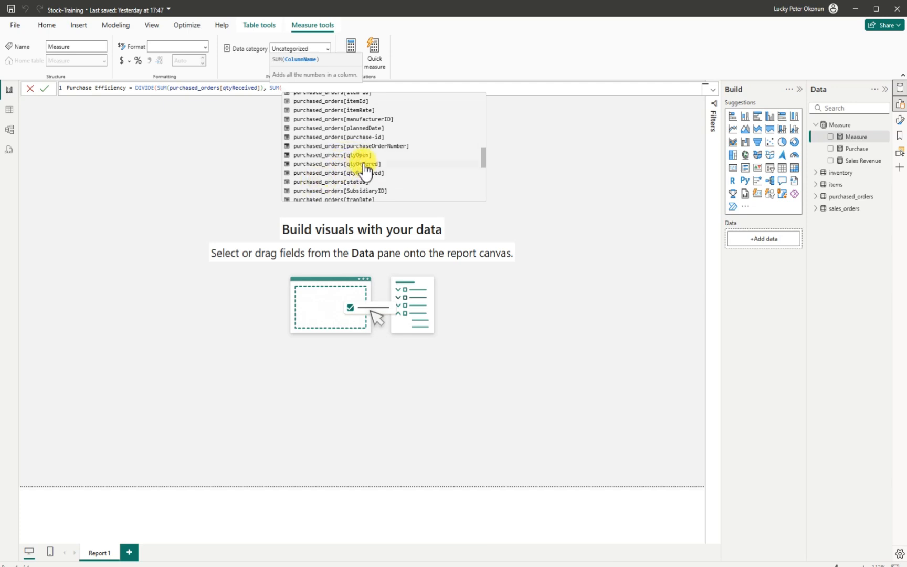
left_click(364, 164)
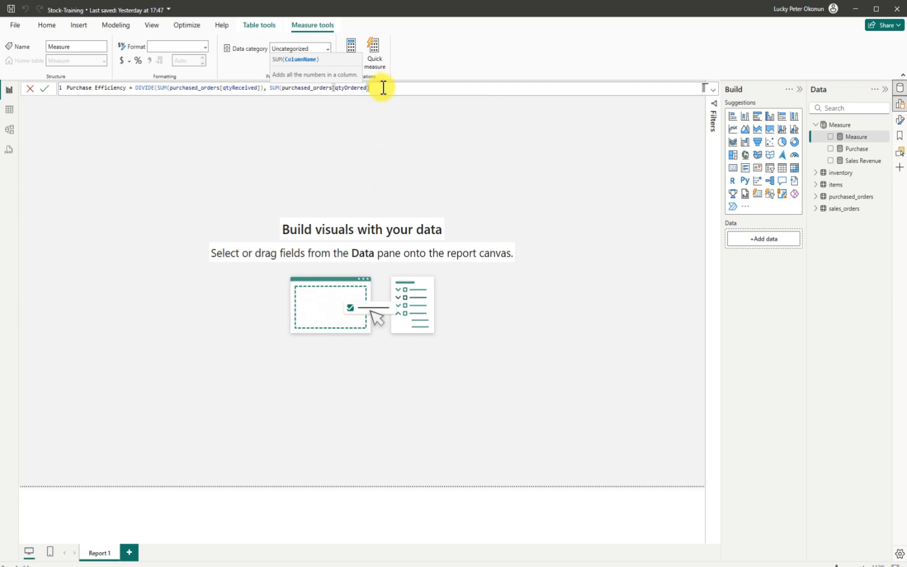
type("),")
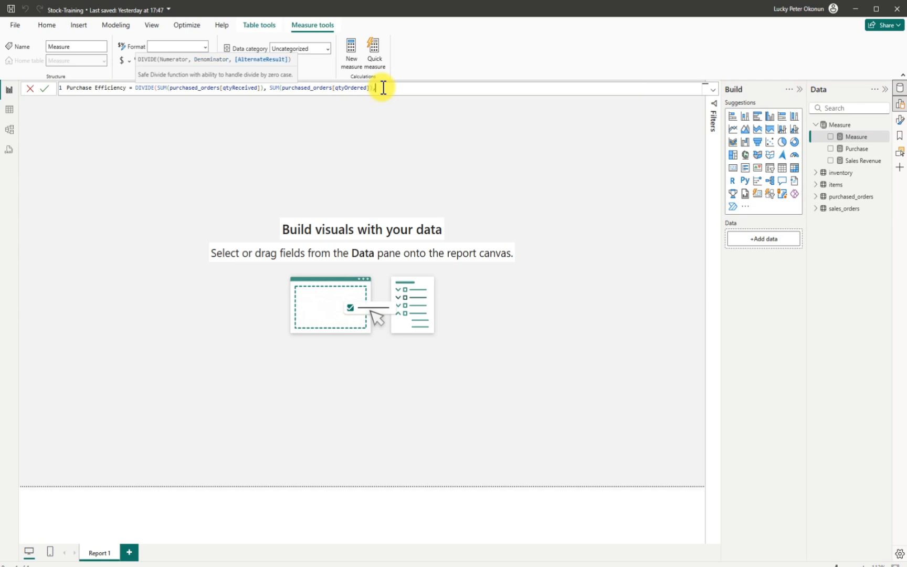
type("0)")
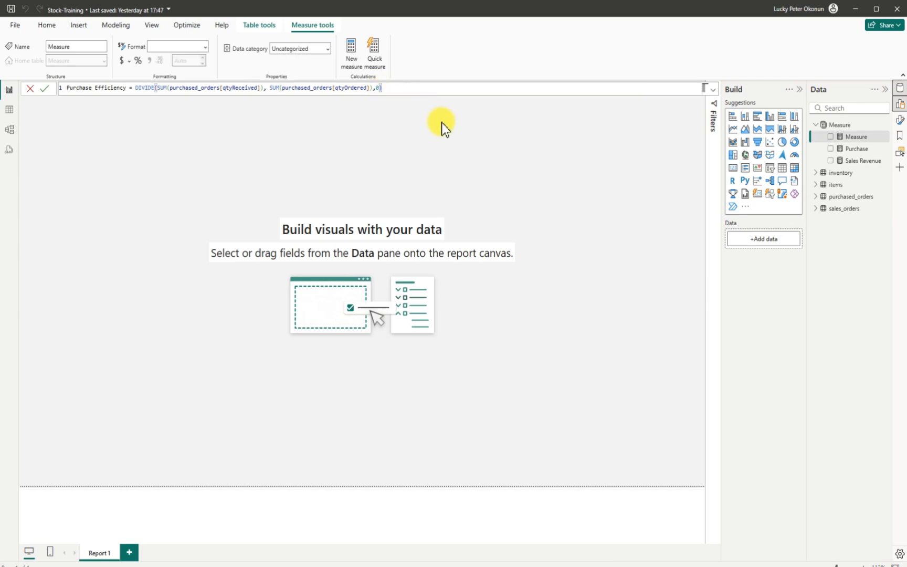
key("Return")
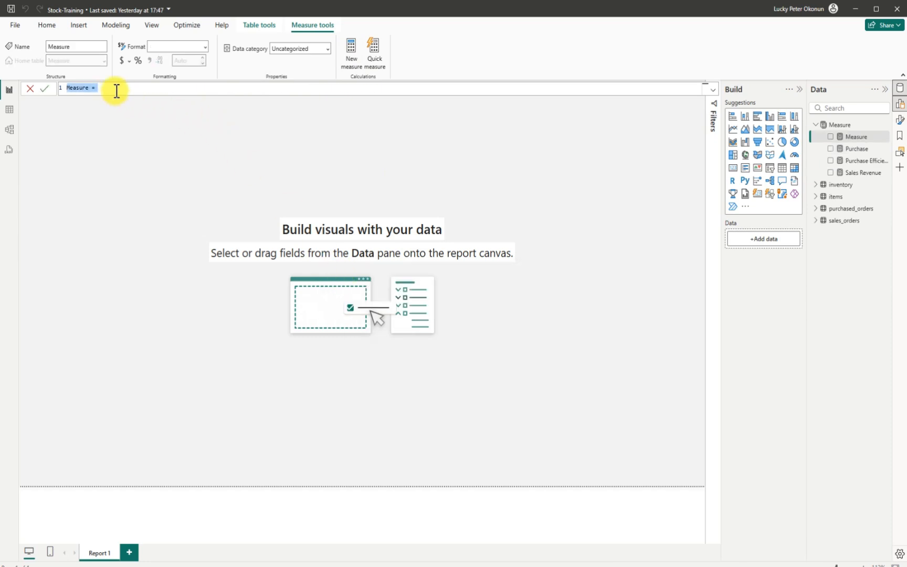
- Replace the new measure's placeholder text with the formula beginning Avg Sales Order Value = DIVIDE(
key("BackSpace")
type("Avg Sales Order Value = div")
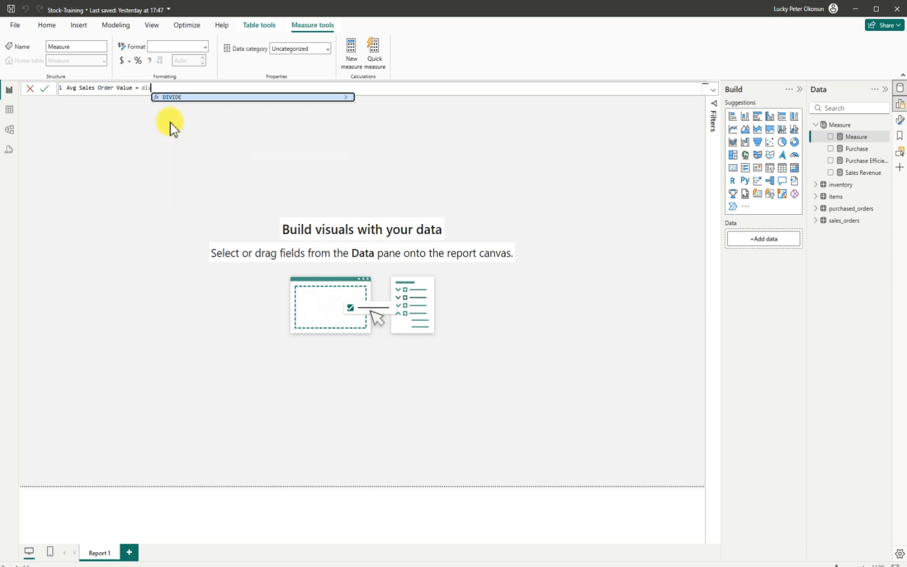
key("Tab")
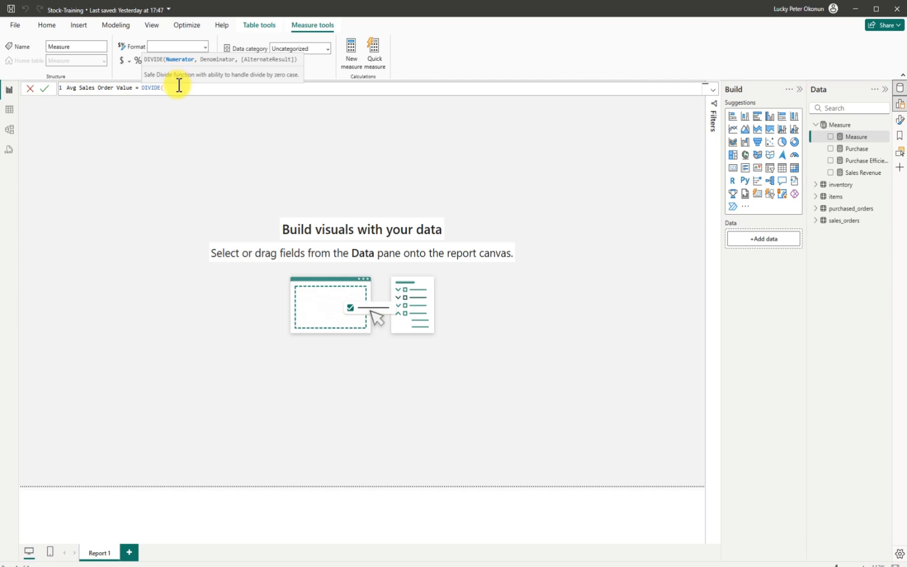
type("sales")
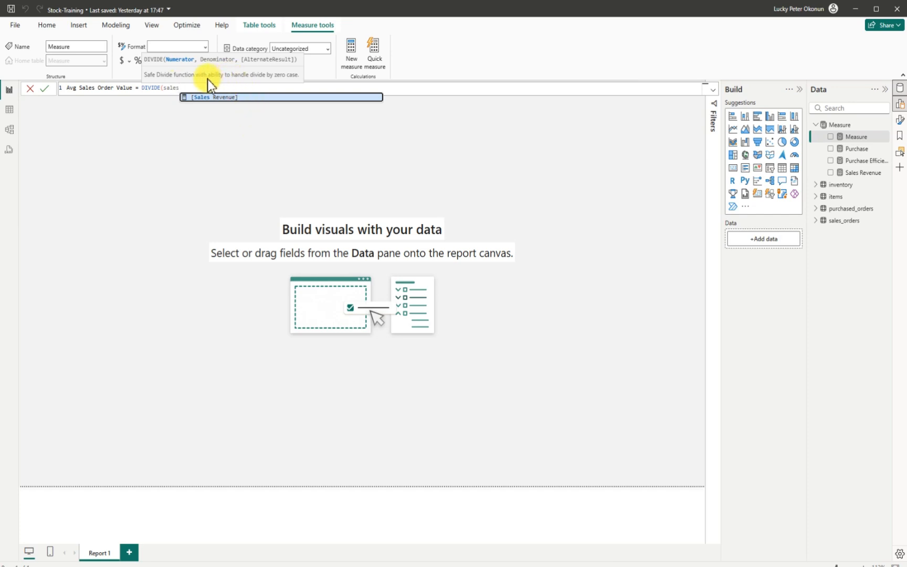
left_click(200, 96)
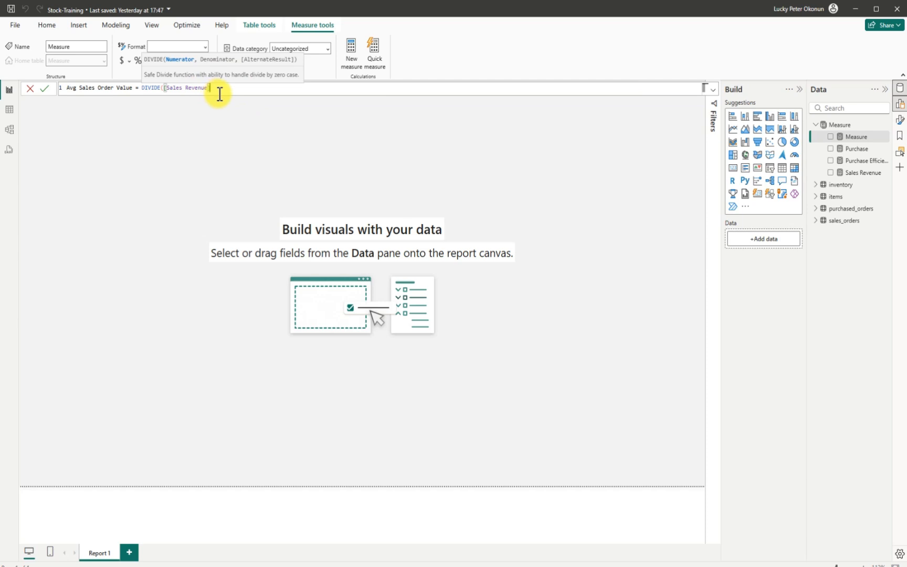
key("BackSpace")
key("BackSpace")
key("BackSpace")
key("BackSpace")
key("BackSpace")
key("BackSpace")
key("BackSpace")
key("BackSpace")
key("BackSpace")
key("BackSpace")
key("BackSpace")
key("BackSpace")
key("BackSpace")
key("BackSpace")
key("BackSpace")
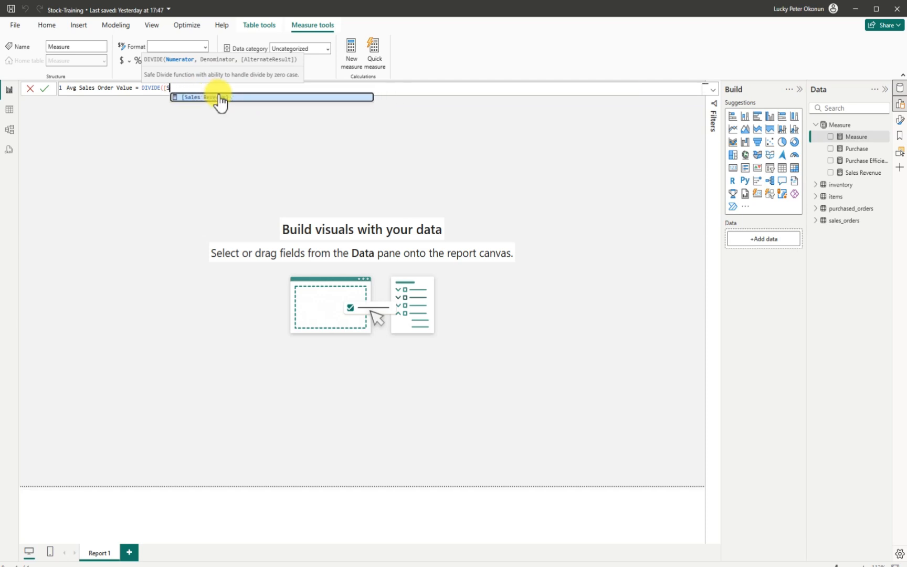
- Enter SUM(sales_orders[amount]) as the DIVIDE numerator in the Avg Sales Order Value formula
type("sum")
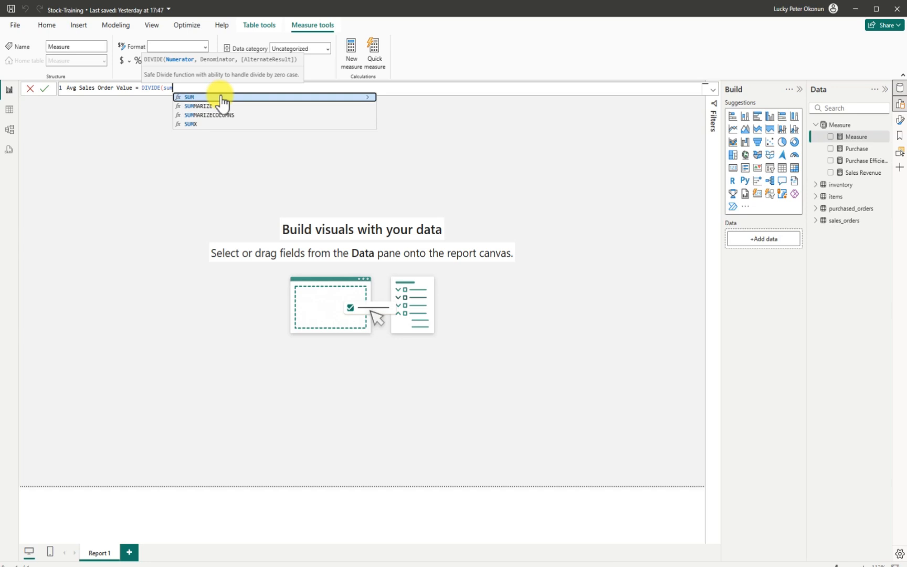
left_click(222, 101)
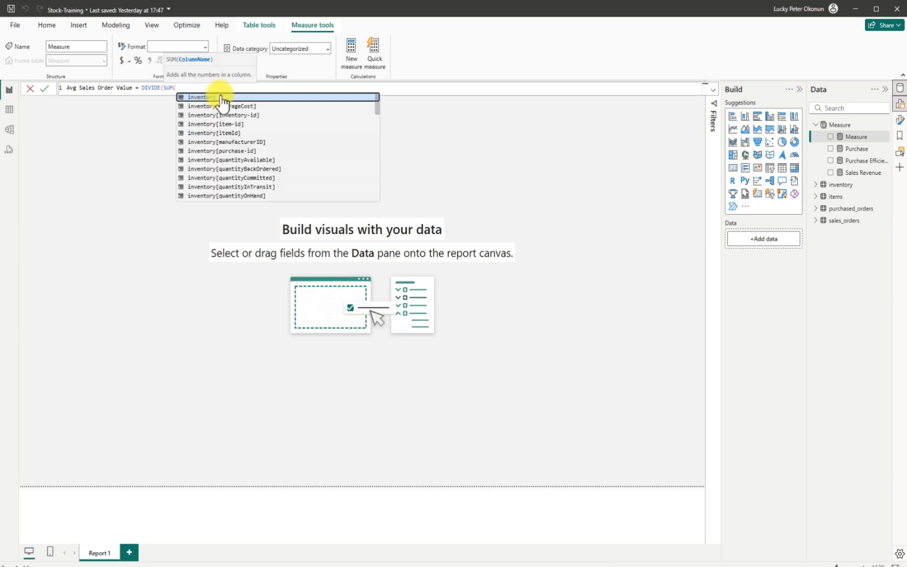
scroll(271, 140, "down", 15)
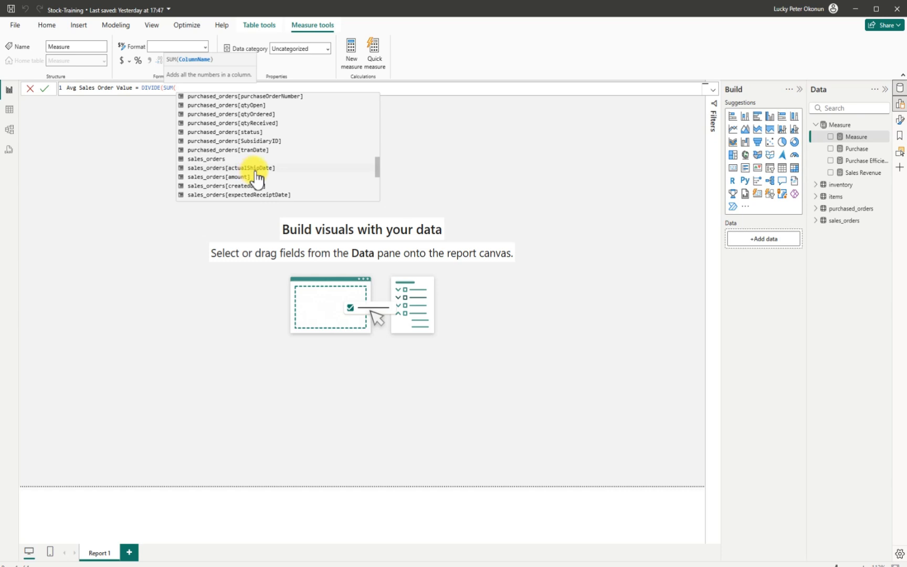
scroll(255, 178, "down", 4)
scroll(272, 179, "down", 1)
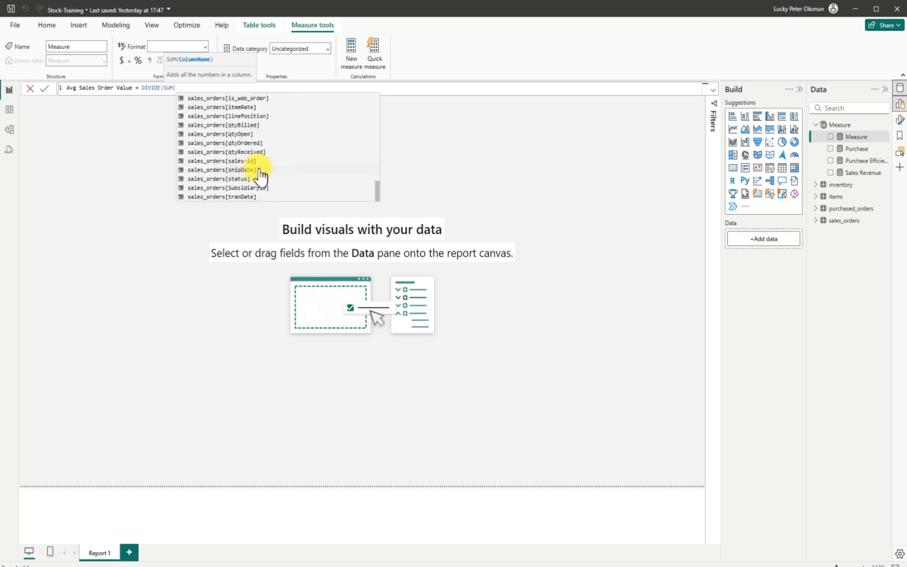
scroll(261, 177, "up", 2)
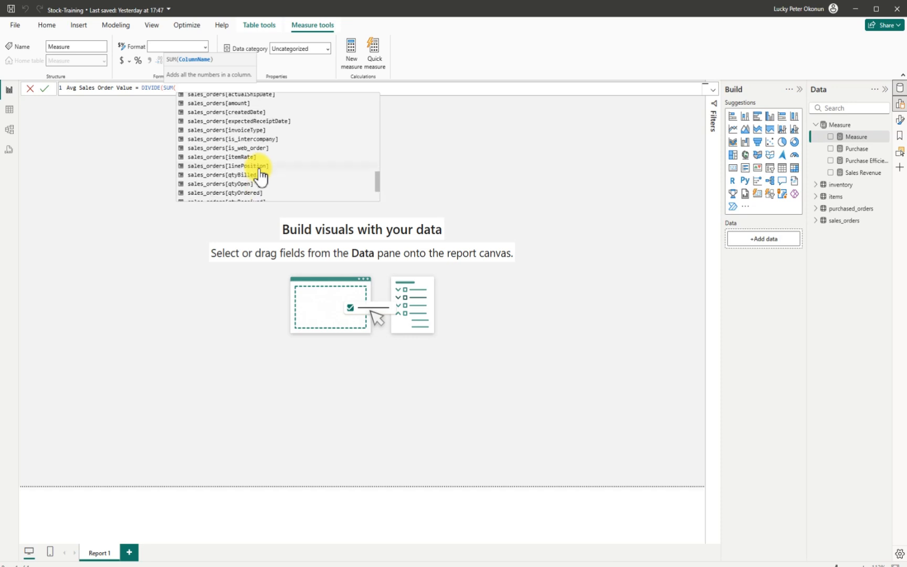
left_click(235, 103)
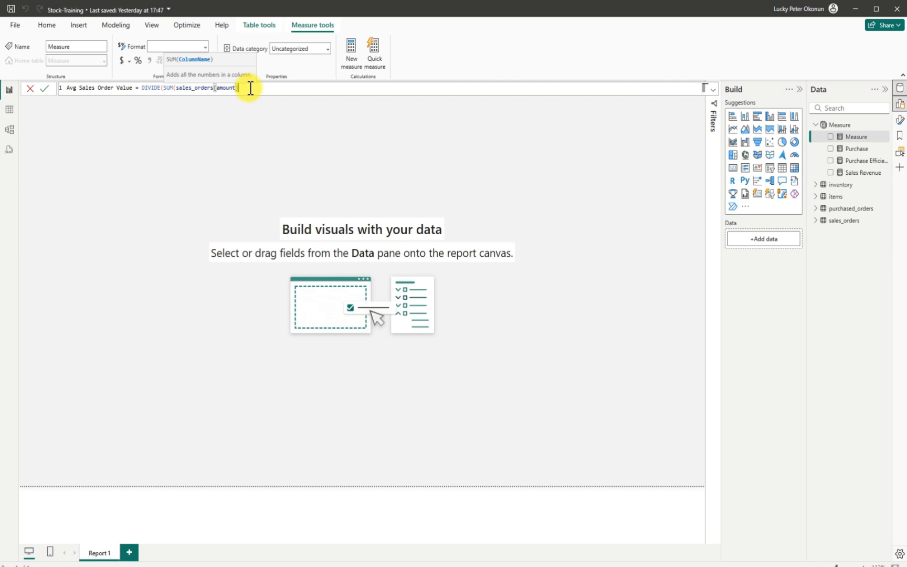
type("),")
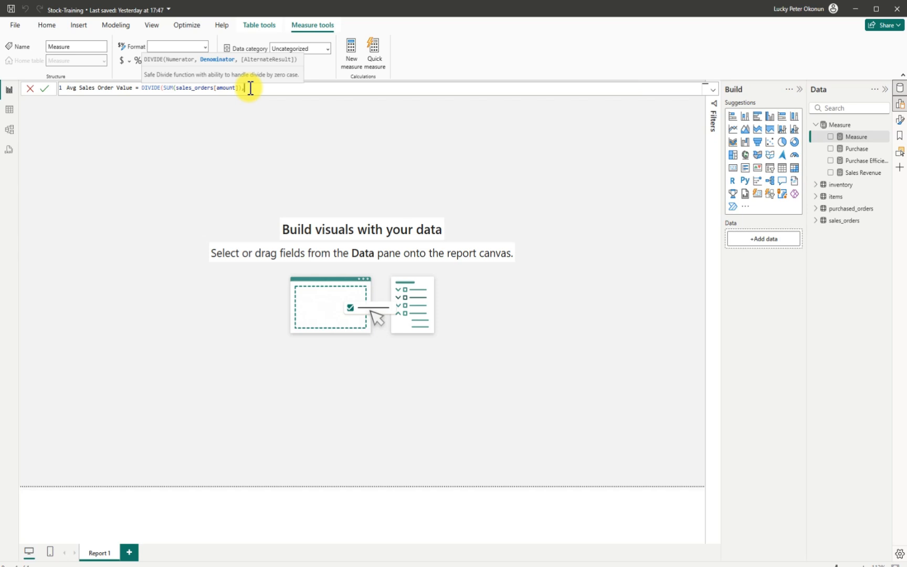
type("sum")
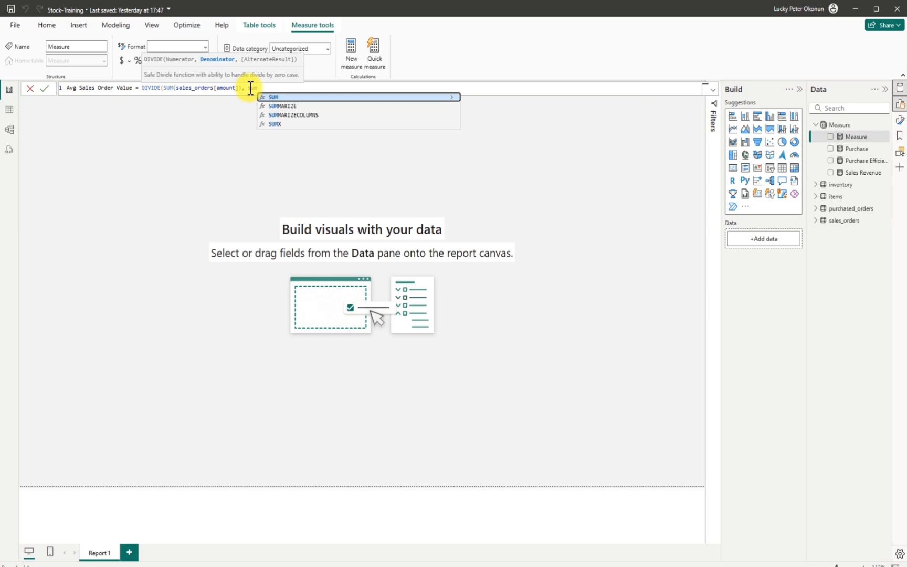
key("Tab")
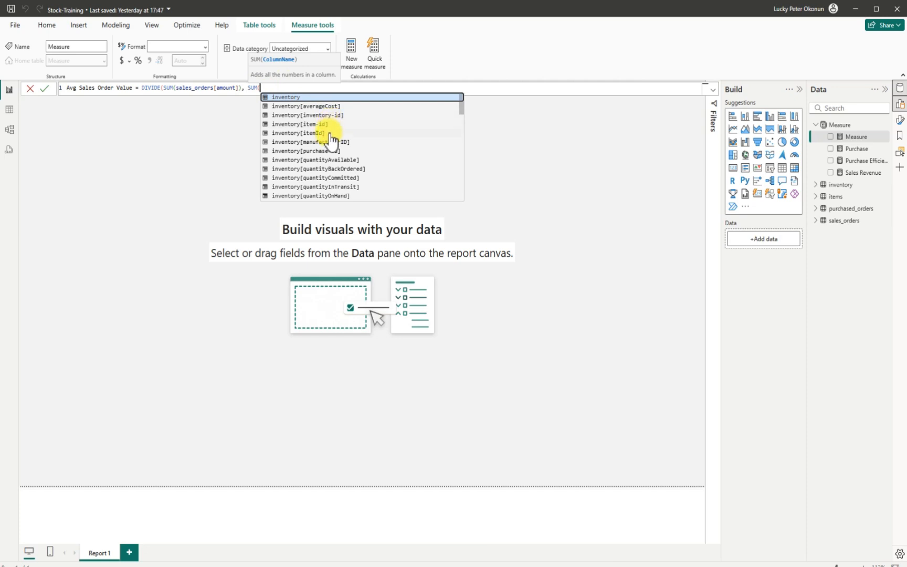
left_click(258, 89)
key("BackSpace")
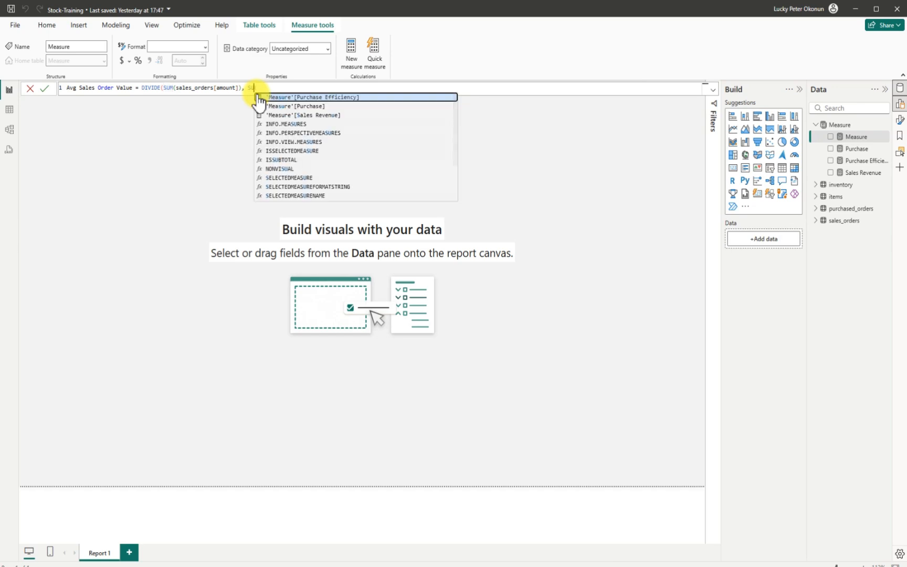
left_click(257, 94)
type("M")
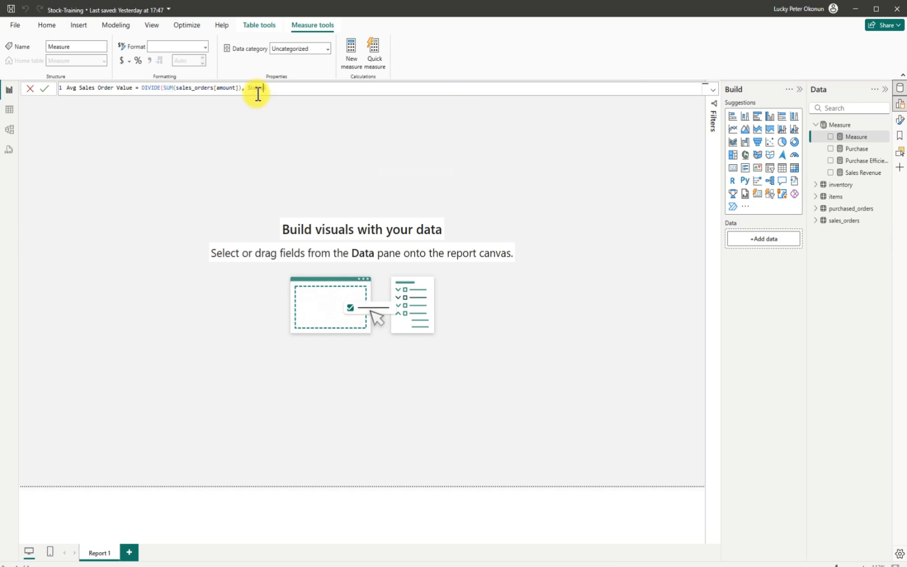
key("BackSpace")
key("BackSpace")
key("BackSpace")
- Enter DISTINCTCOUNT(sales_orders[invoiceType]) as the DIVIDE denominator in the Avg Sales Order Value formula
type("d")
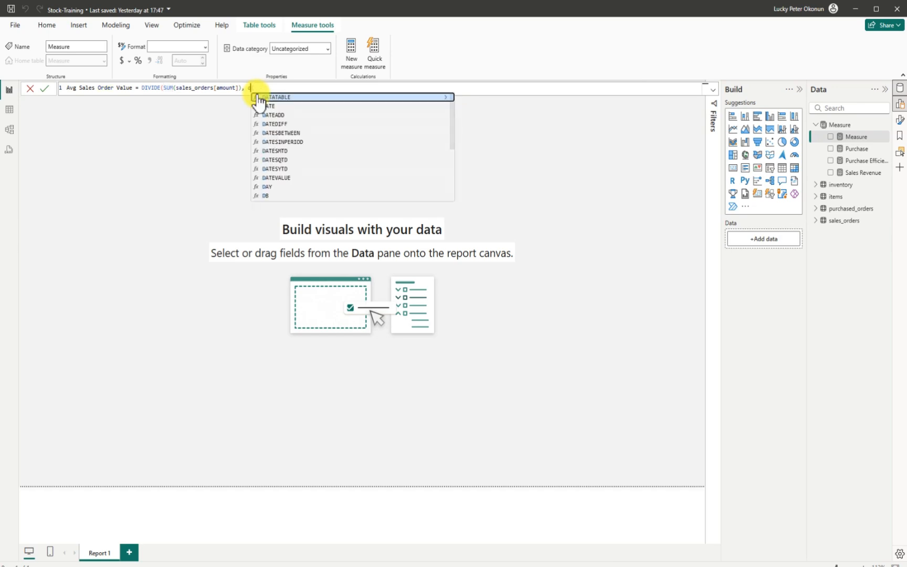
type("is(")
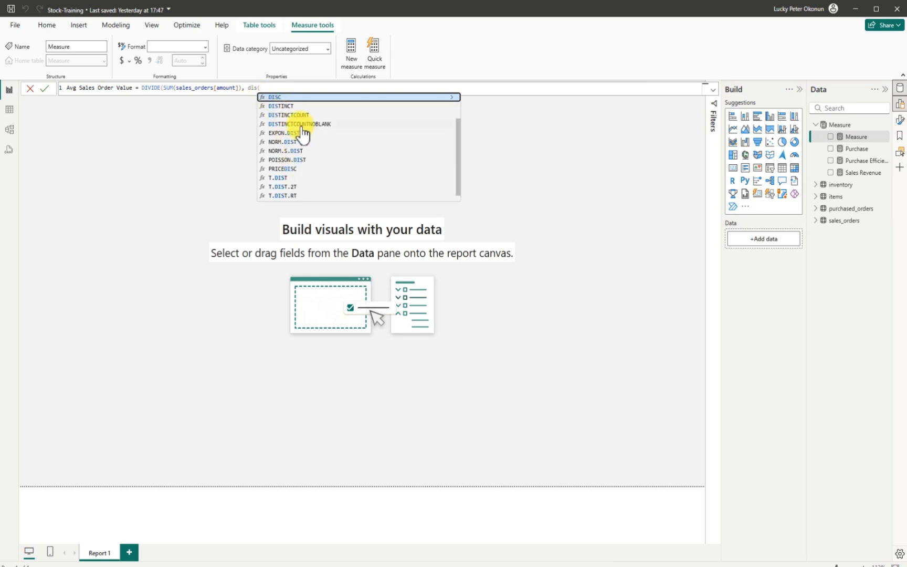
left_click(297, 115)
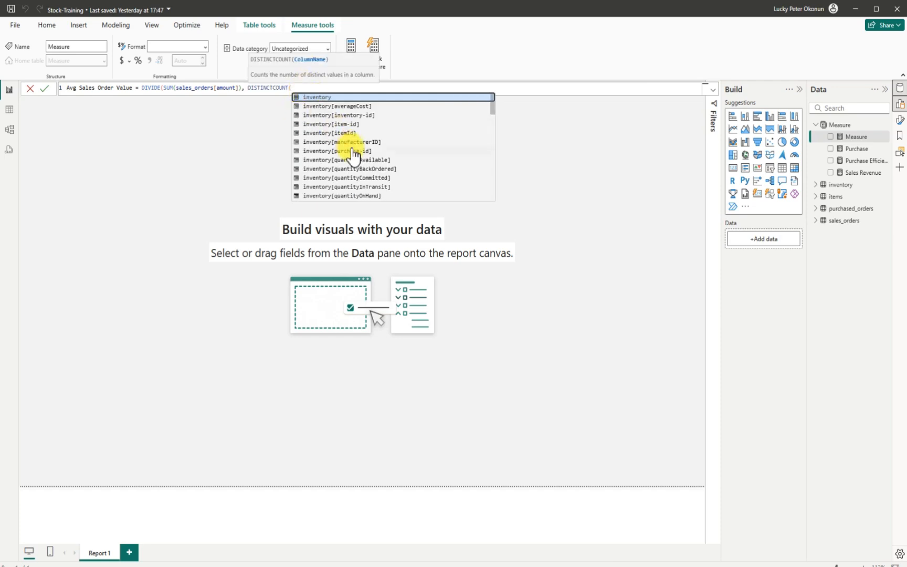
scroll(370, 165, "down", 2)
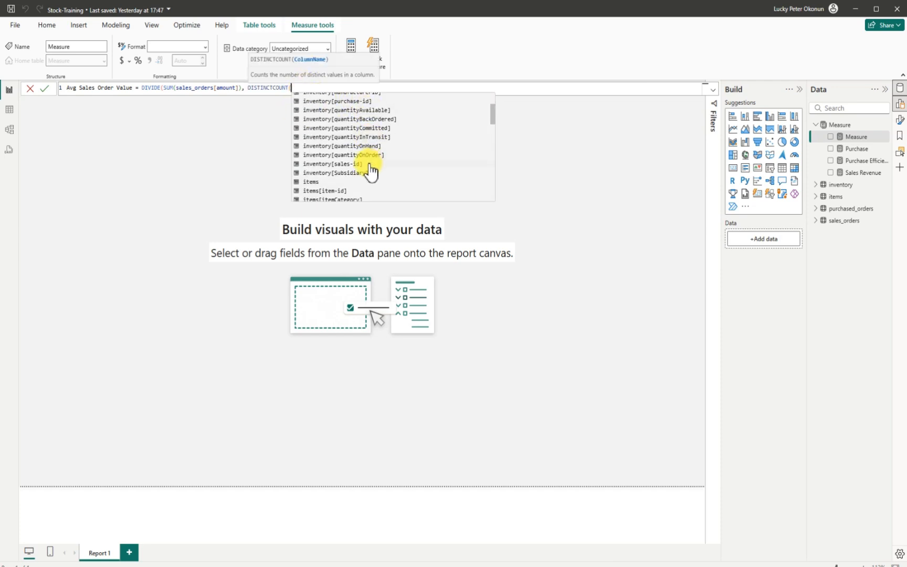
scroll(367, 171, "down", 3)
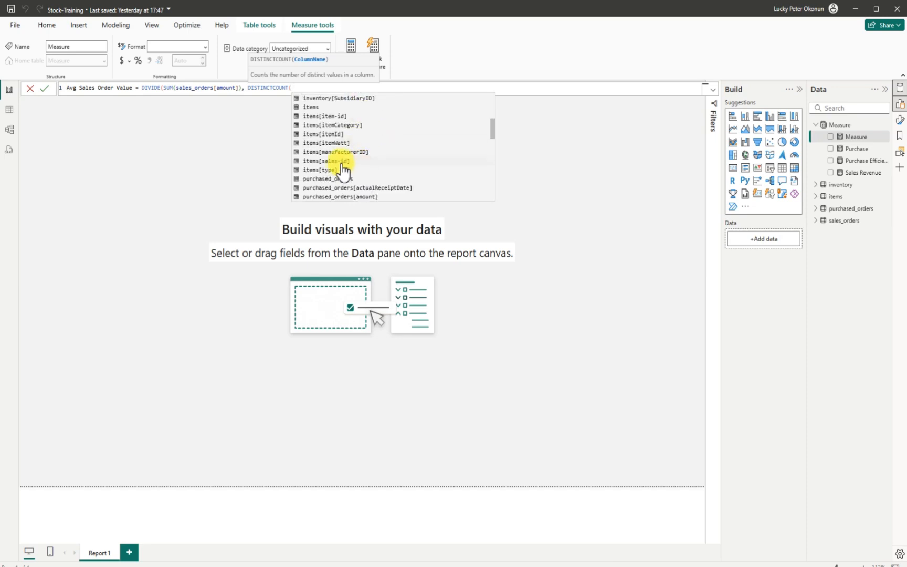
scroll(344, 171, "down", 3)
scroll(346, 181, "down", 2)
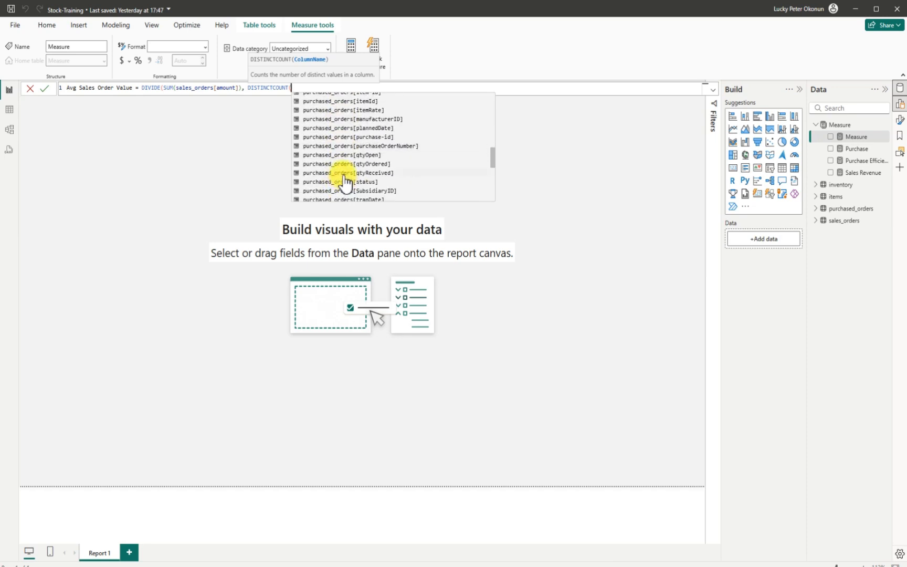
scroll(345, 181, "down", 3)
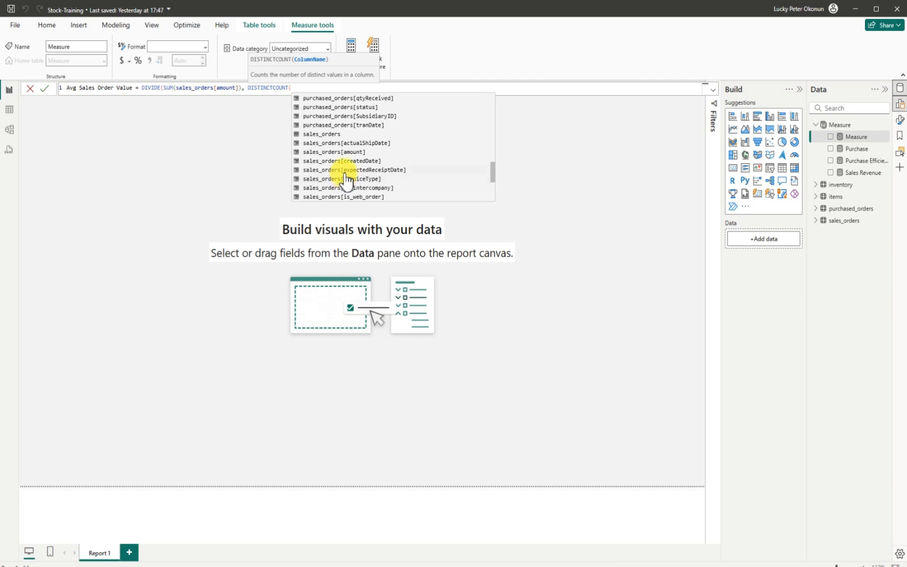
left_click(373, 178)
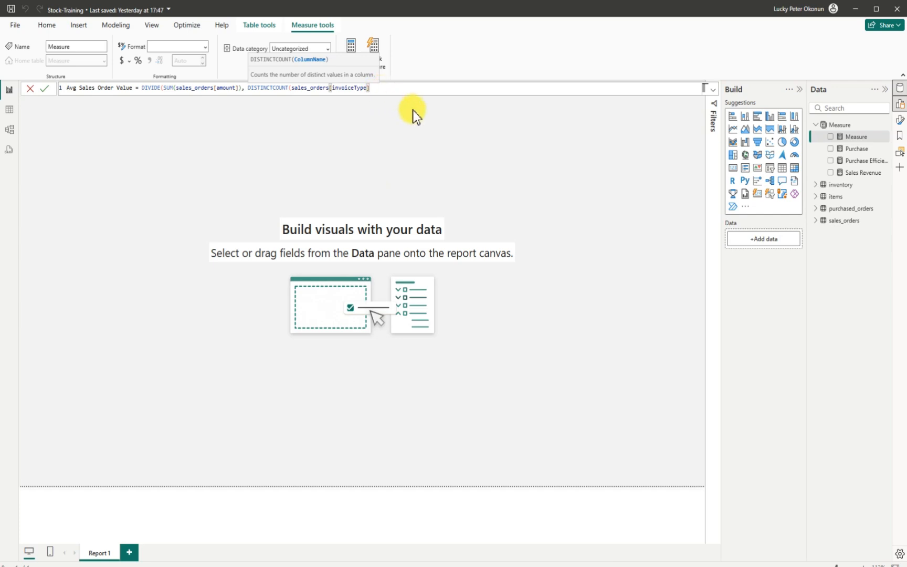
type(")")
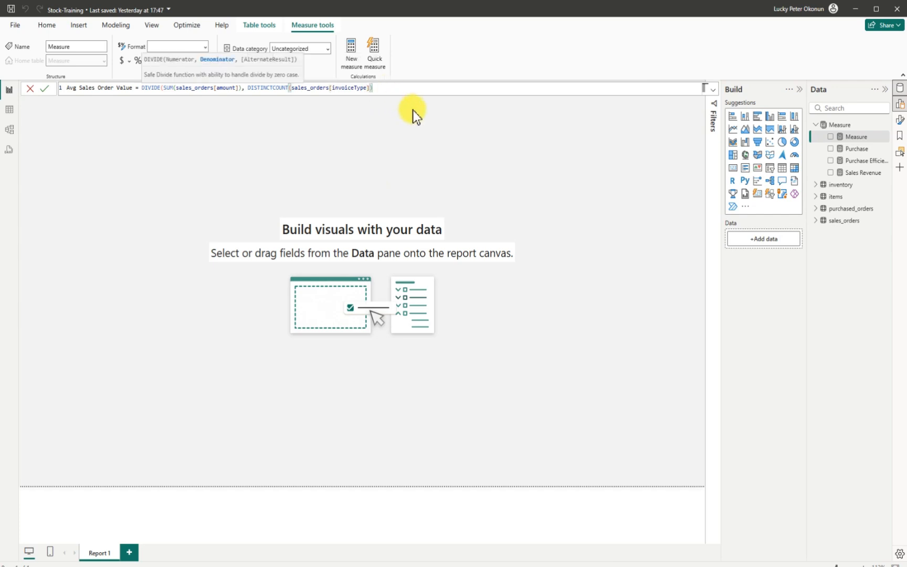
- Commit the Avg Sales Order Value measure with 0 as the alternate result and format it as € Euro (€ 123) currency
type(",0")
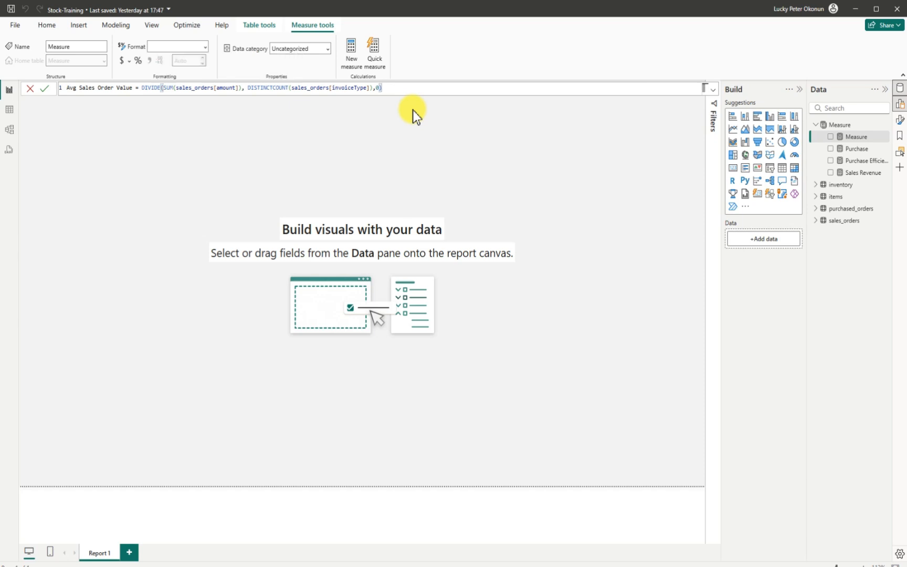
type(")")
key("Return")
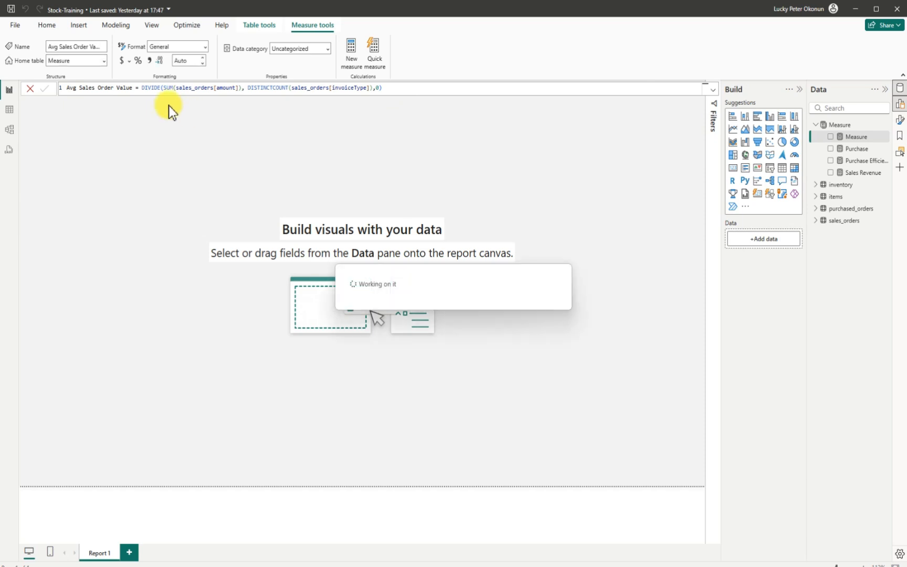
left_click(130, 61)
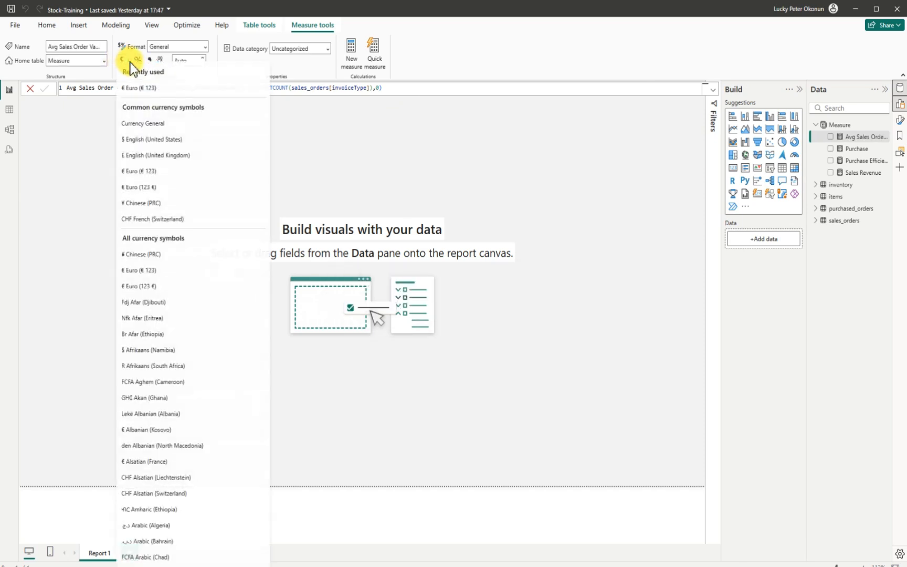
left_click(136, 93)
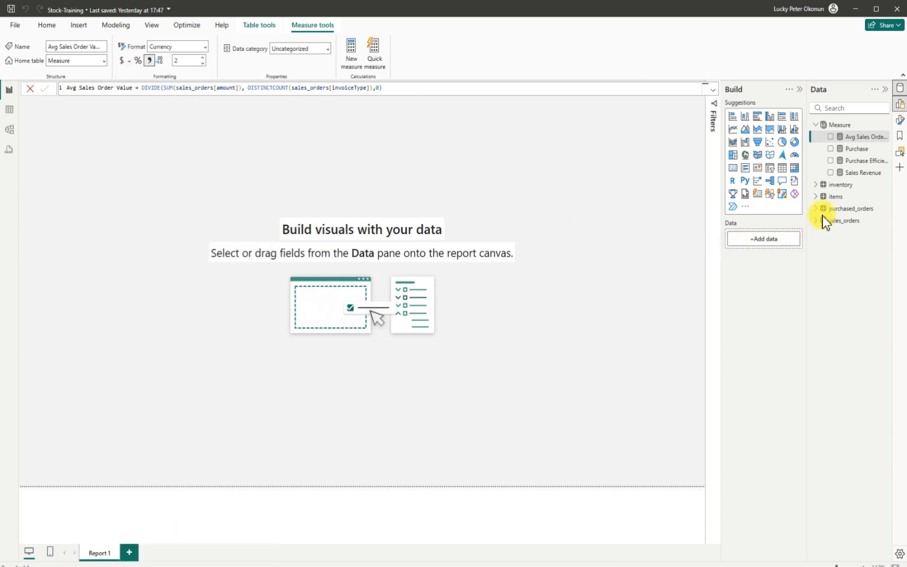
- Open the Sales Revenue measure and delete the sales_orders table name inside its SUM formula
left_click(857, 173)
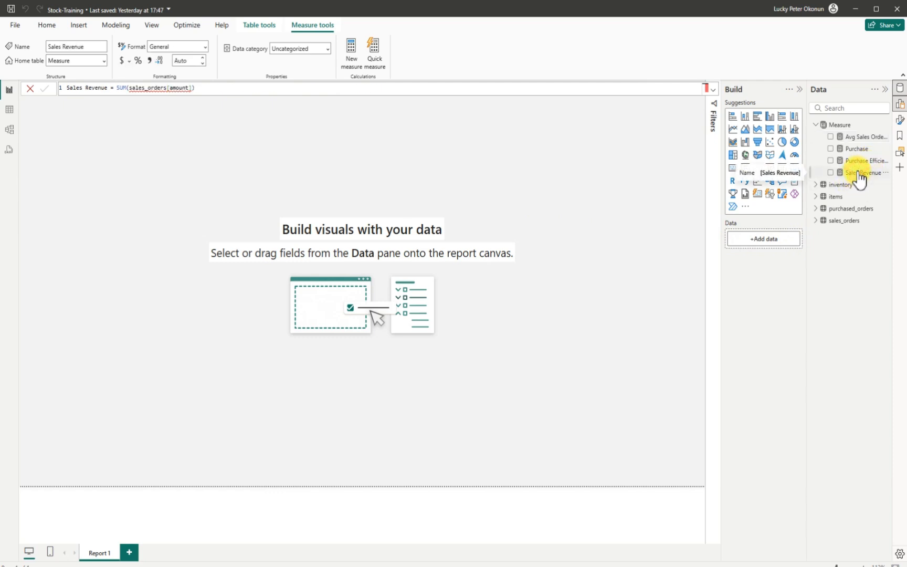
left_click(165, 89)
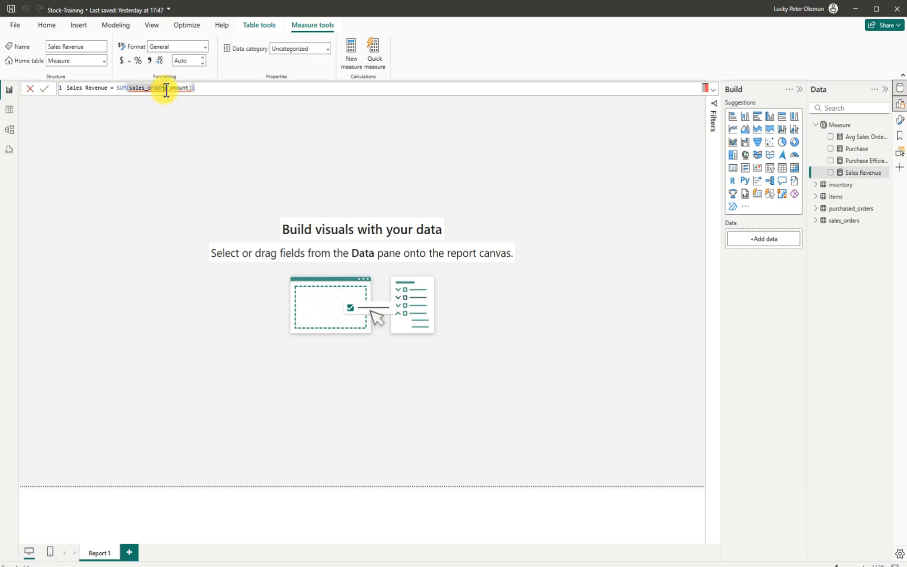
key("BackSpace")
key("BackSpace")
key("BackSpace")
key("BackSpace")
key("BackSpace")
key("BackSpace")
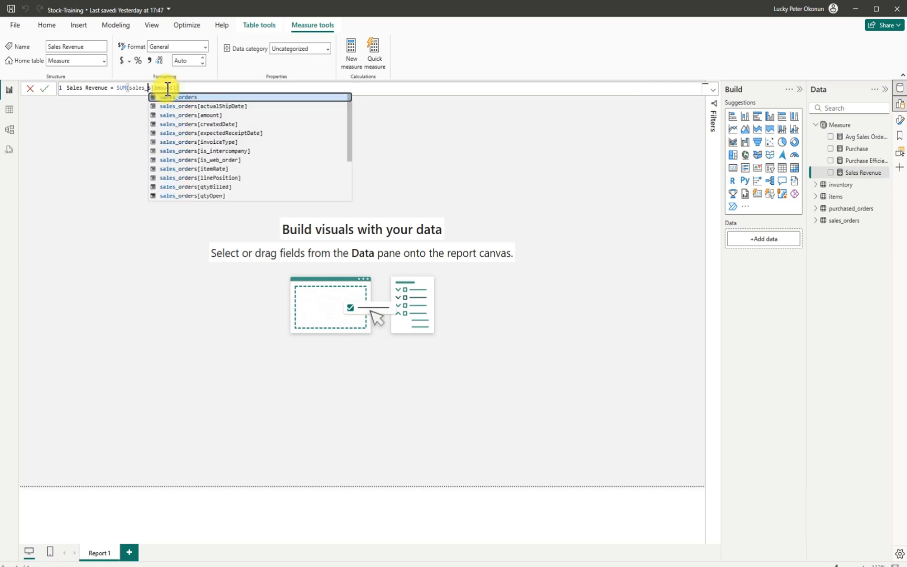
key("BackSpace")
key("BackSpace")
key("BackSpace")
key("BackSpace")
key("BackSpace")
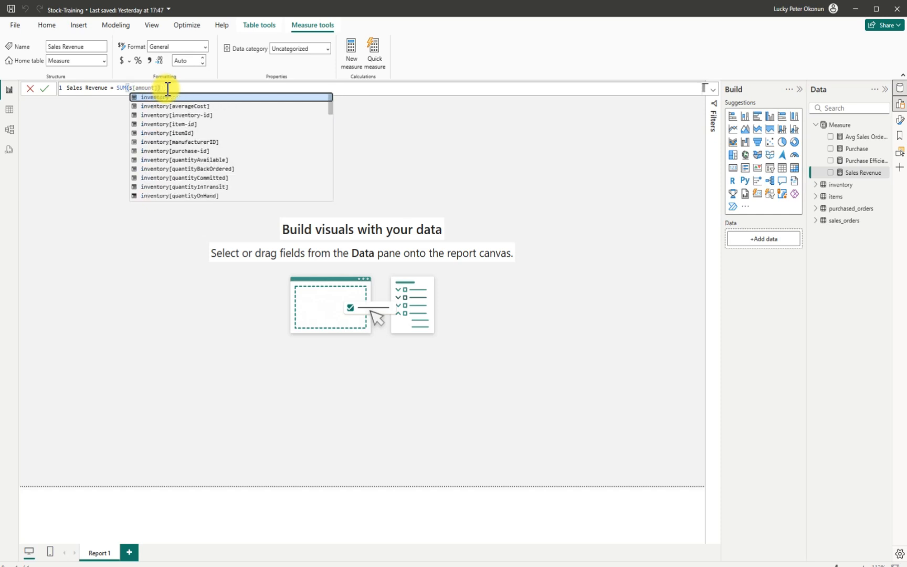
- Enter sales_orders[amount] as the SUM argument in Sales Revenue, remove the leftover reference text and commit the formula
scroll(247, 190, "down", 5)
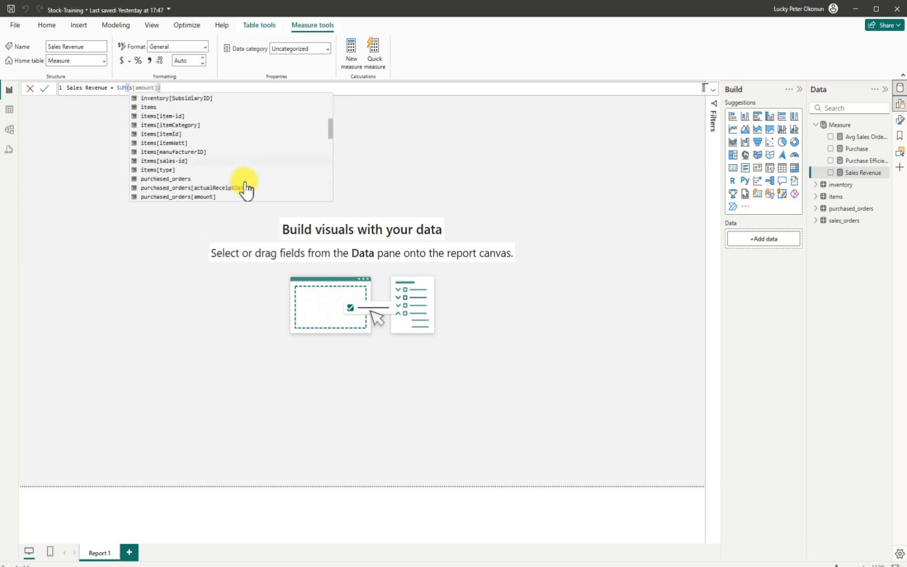
scroll(246, 190, "down", 4)
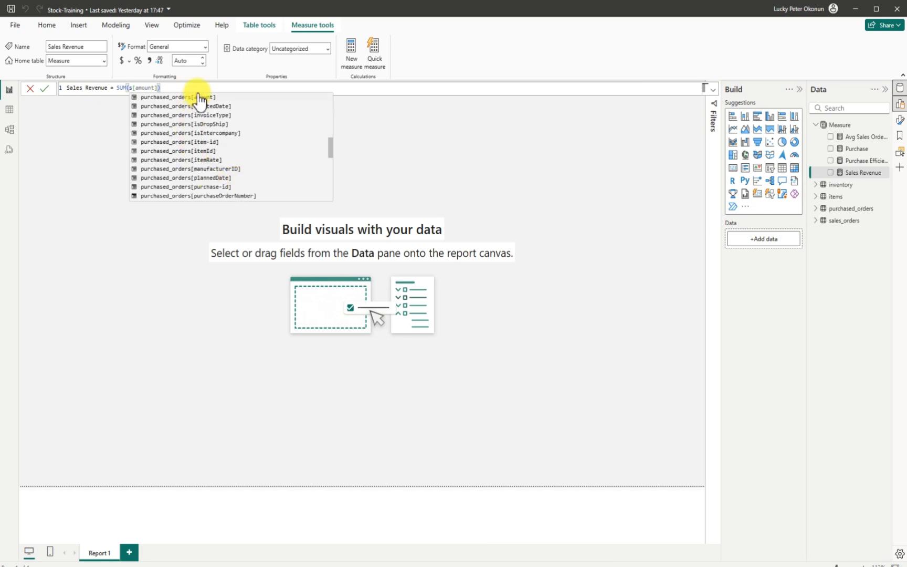
scroll(196, 150, "down", 5)
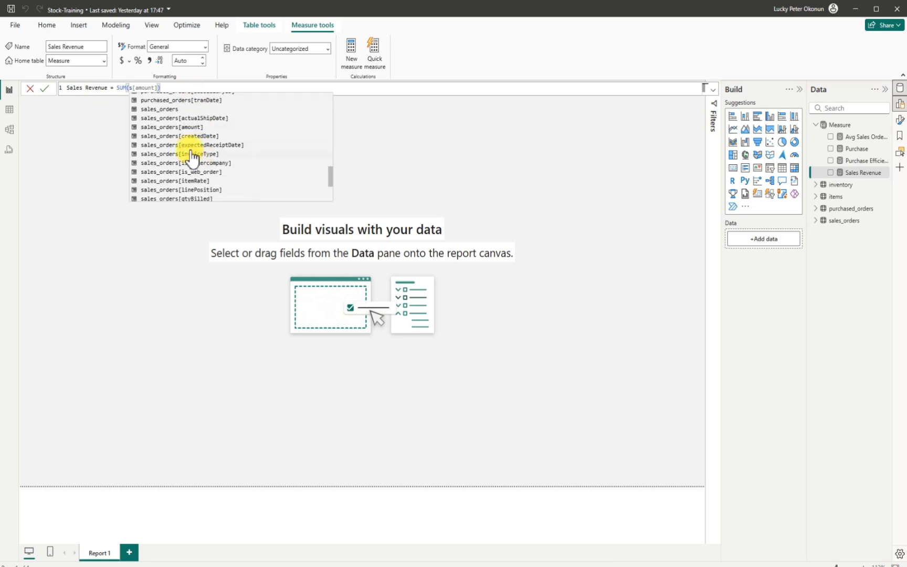
left_click(189, 126)
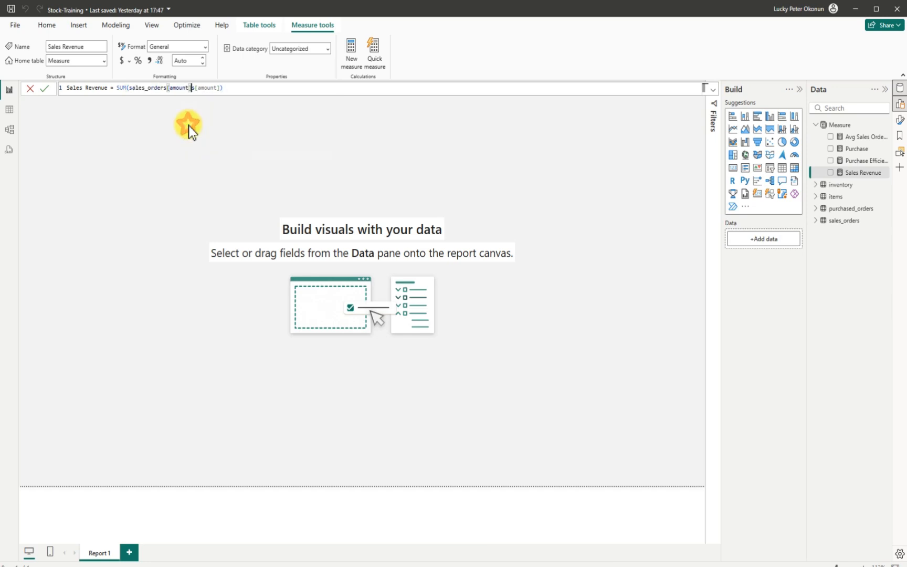
left_click(221, 89)
key("BackSpace")
key("BackSpace")
key("BackSpace")
key("BackSpace")
key("BackSpace")
key("BackSpace")
key("BackSpace")
key("BackSpace")
key("Return")
- Format the Sales Revenue measure as € Euro (€ 123) currency with 1 decimal place
left_click(190, 61)
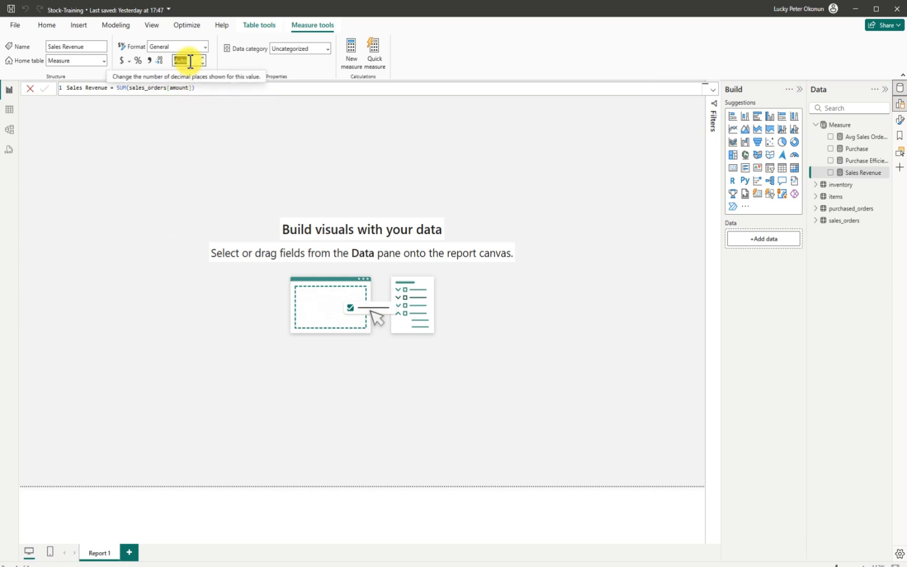
key("BackSpace")
type("1")
left_click(231, 67)
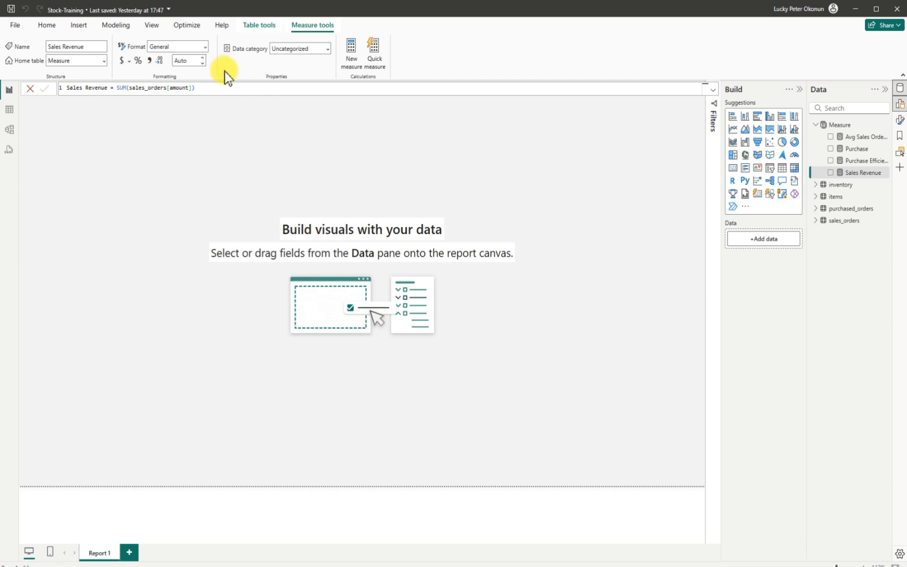
left_click(130, 61)
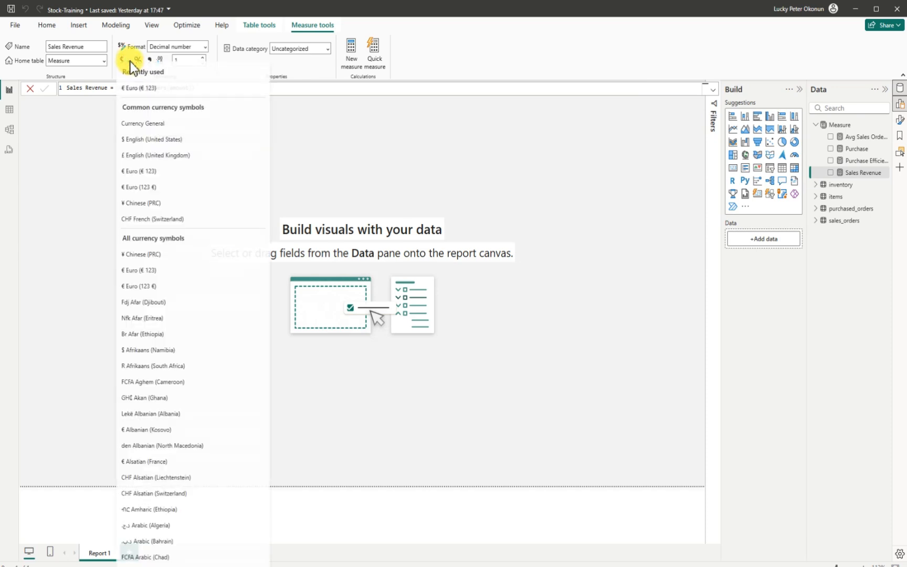
left_click(137, 176)
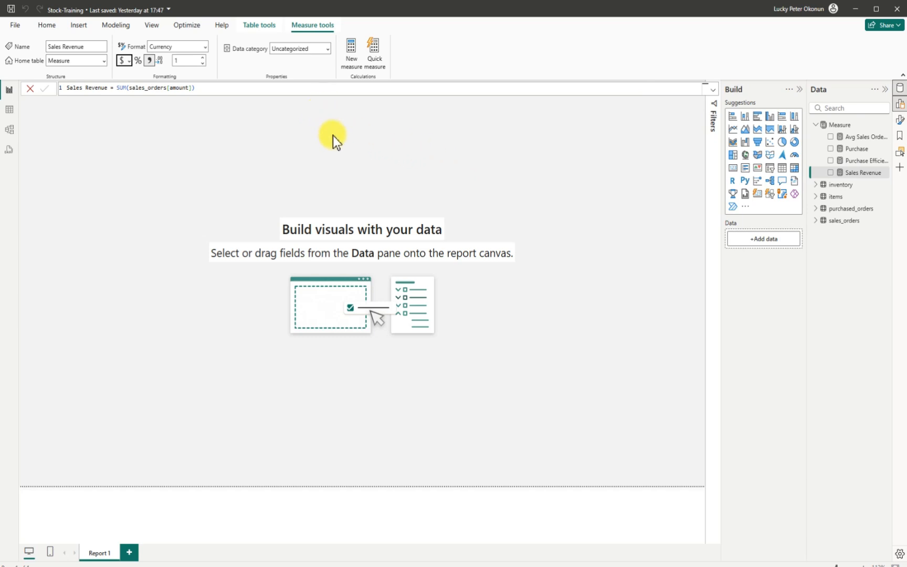
- Create a new measure and replace its placeholder text with the formula beginning Open Sales = SUM(
left_click(352, 49)
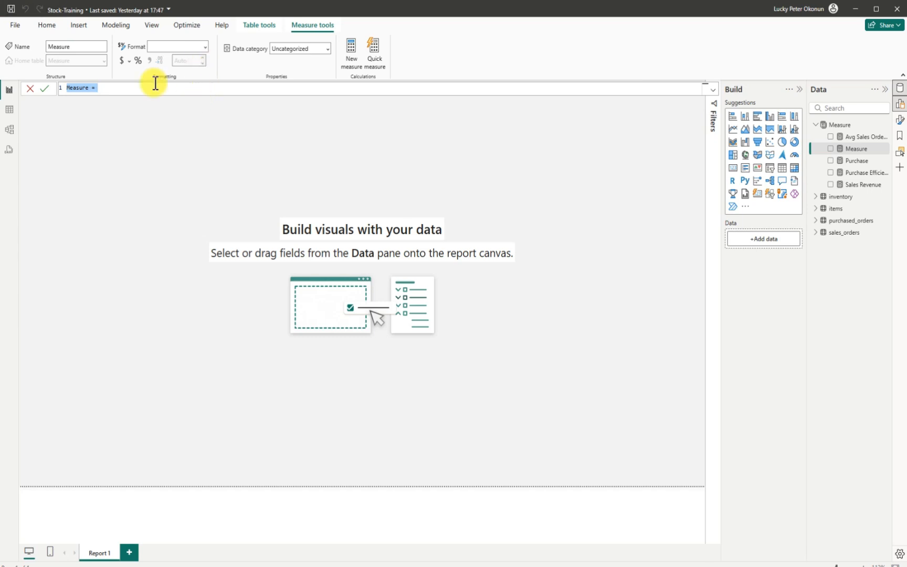
left_click(122, 89)
key("BackSpace")
key("BackSpace")
key("BackSpace")
key("BackSpace")
key("BackSpace")
key("BackSpace")
key("BackSpace")
key("BackSpace")
key("BackSpace")
type("Oper")
type(" Sales")
type(" = s")
type("um")
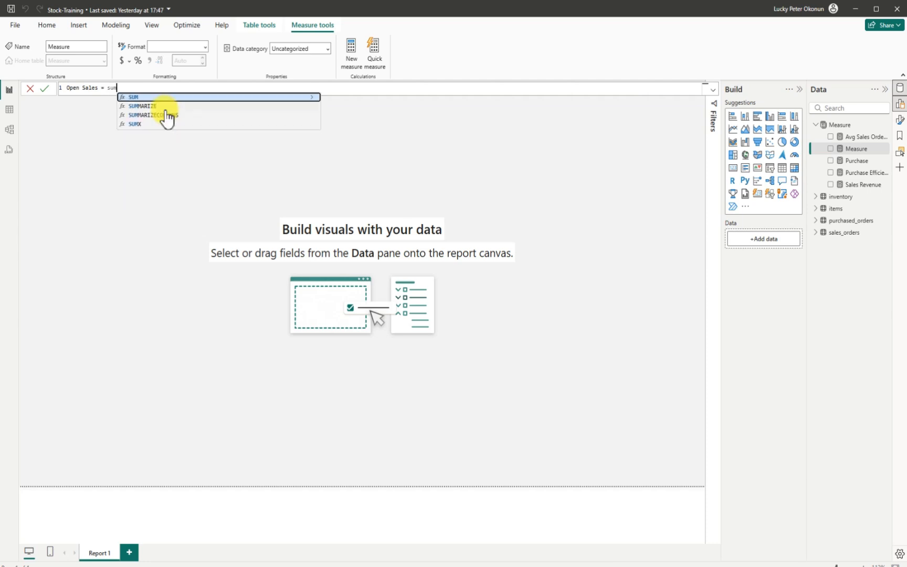
key("Tab")
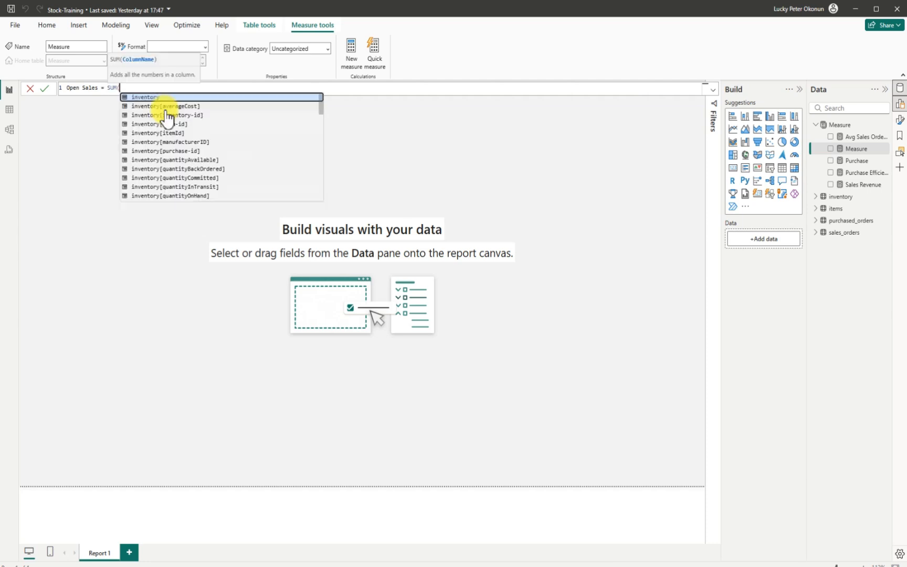
- Enter sales_orders[qtyBilled] as the SUM column in the Open Sales formula and commit the measure
scroll(221, 173, "down", 2)
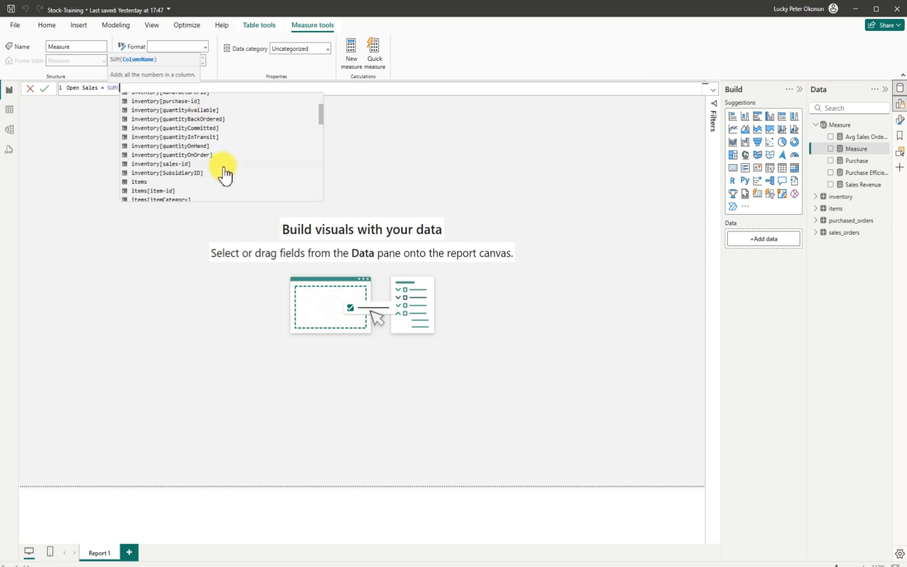
scroll(223, 175, "down", 5)
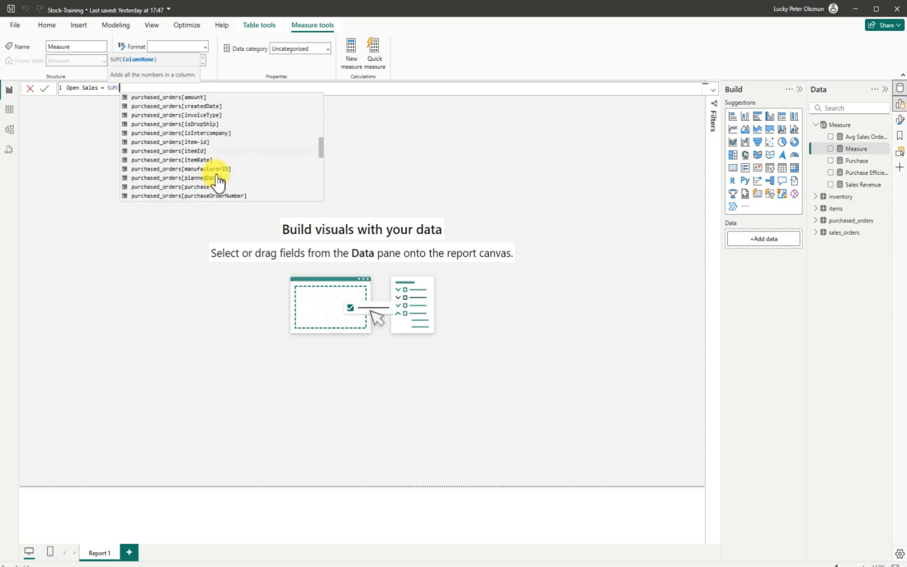
scroll(218, 182, "down", 5)
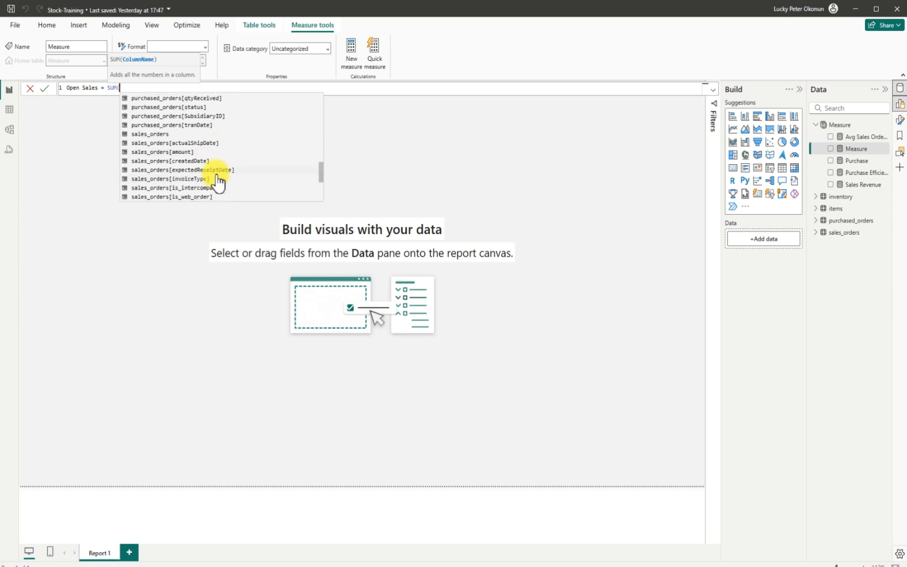
scroll(219, 184, "down", 1)
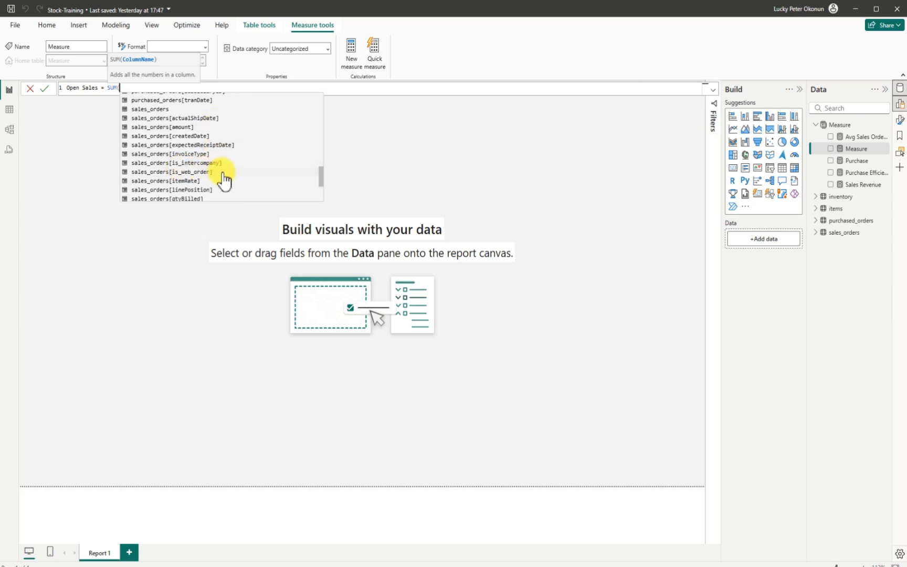
scroll(225, 181, "down", 3)
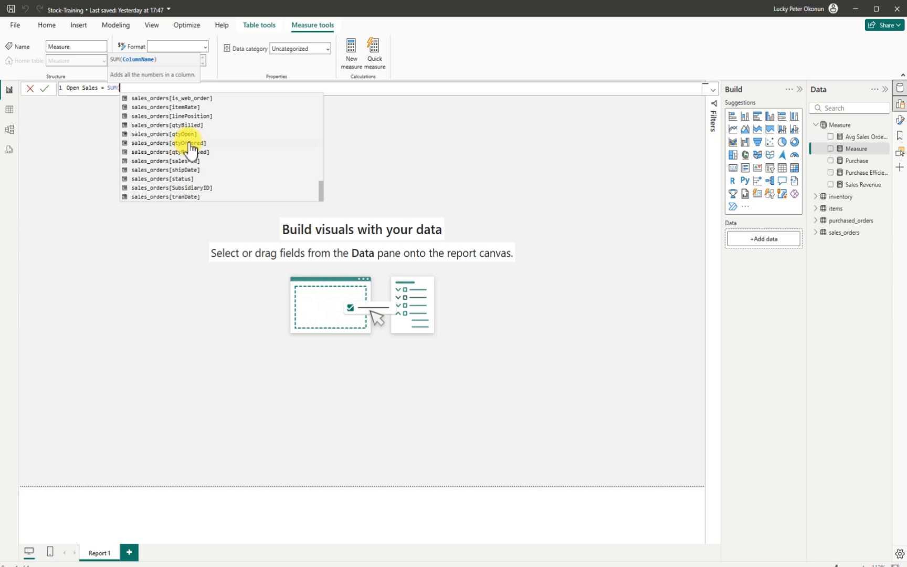
left_click(182, 126)
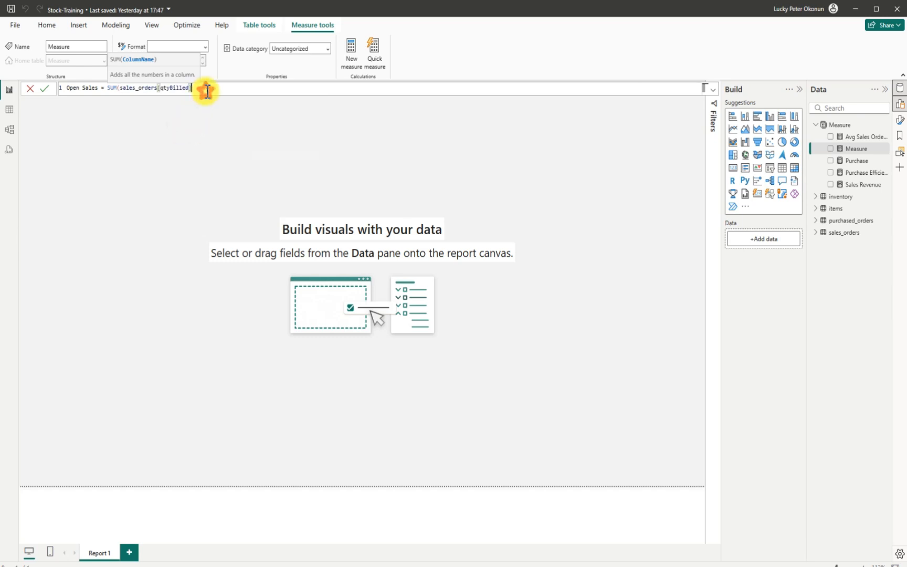
type(")")
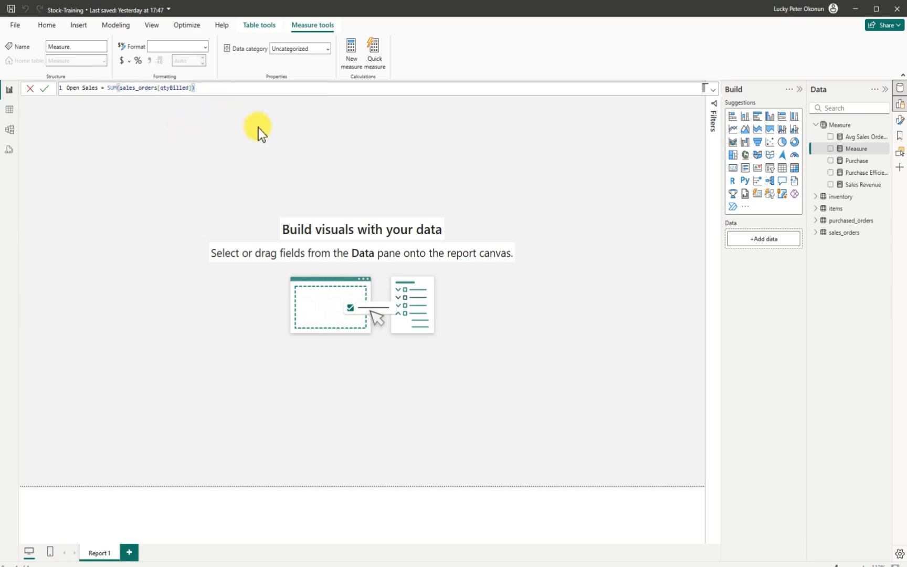
key("Return")
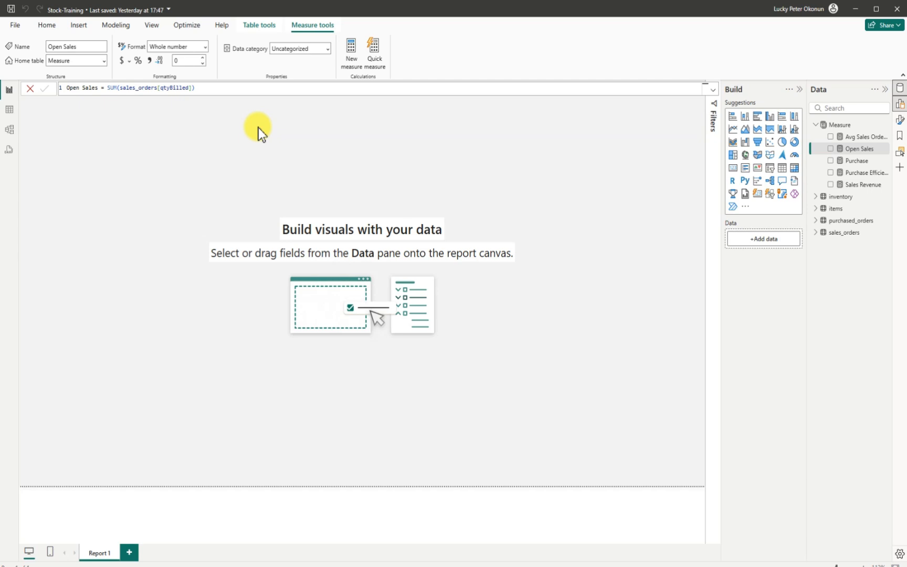
- Replace the qtyBilled column in the Open Sales formula with sales_orders[qtyOpen]
left_click(193, 88)
key("BackSpace")
key("BackSpace")
key("BackSpace")
key("BackSpace")
key("BackSpace")
key("BackSpace")
key("BackSpace")
key("BackSpace")
key("BackSpace")
key("BackSpace")
key("BackSpace")
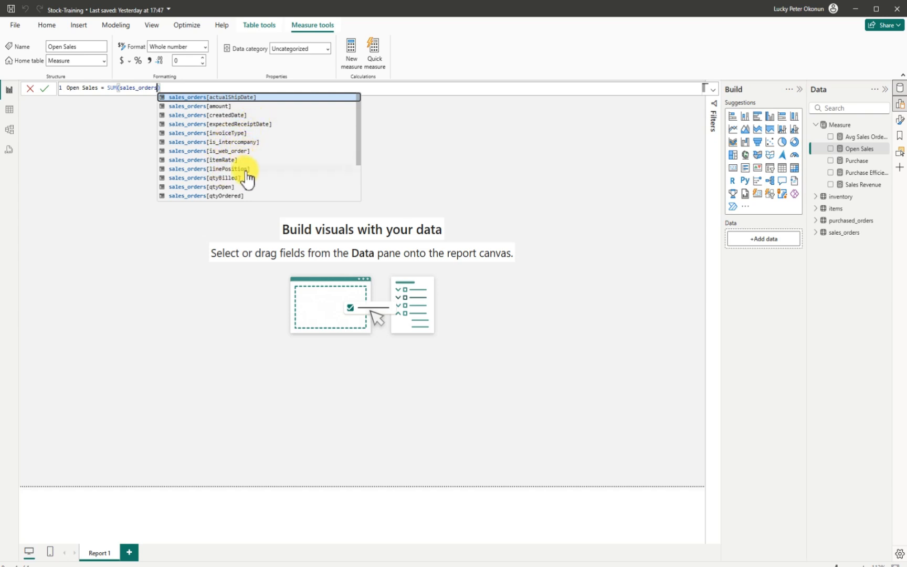
left_click(221, 186)
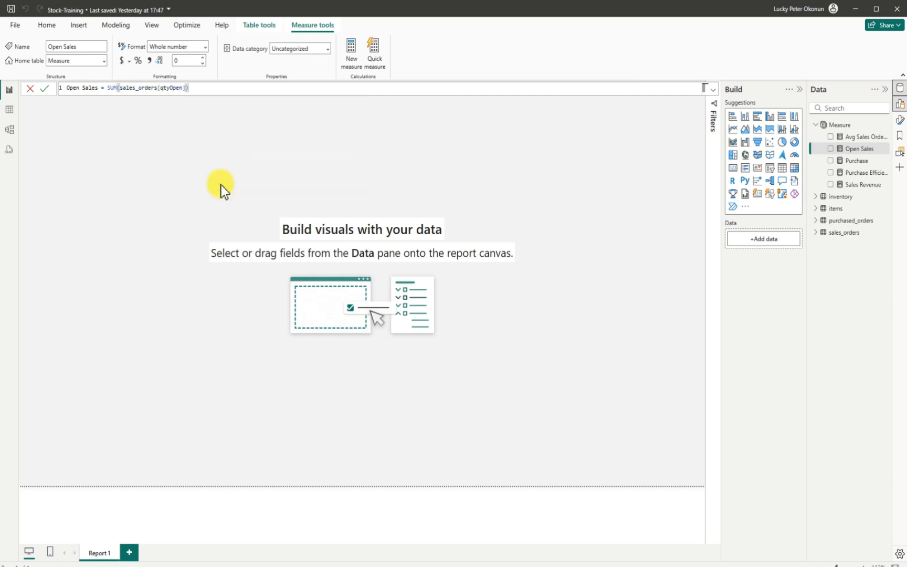
- Commit the edited Open Sales formula and format the measure as € Euro (€ 123) currency
left_click(211, 88)
key("Return")
left_click(130, 60)
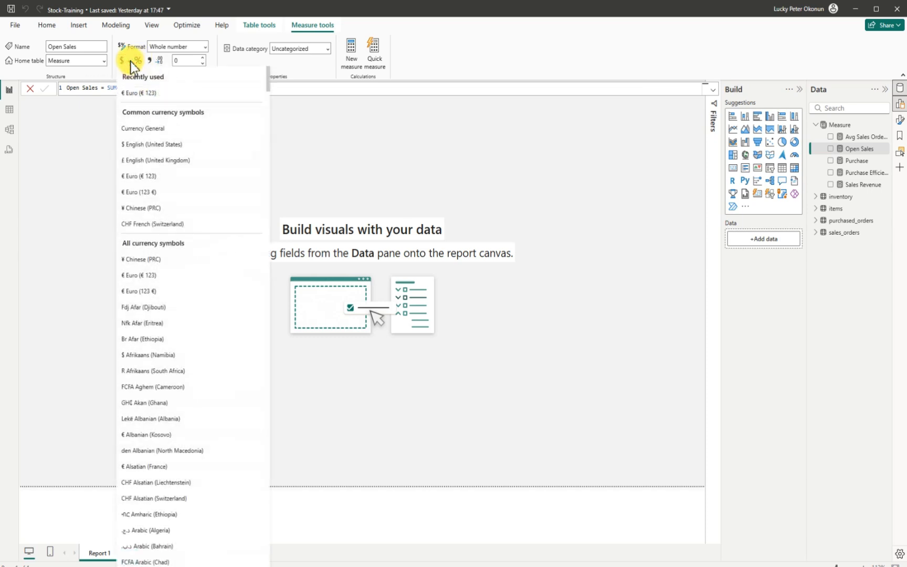
left_click(134, 92)
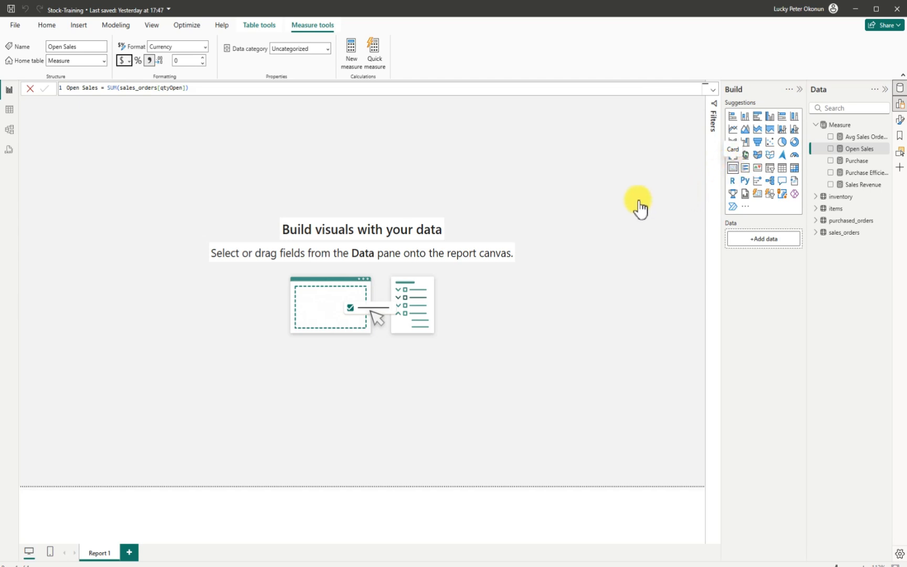
- Add a card visual to the upper-left area of the report page and shrink it to a small box
left_click_drag(640, 209, 215, 237)
left_click_drag(157, 196, 206, 268)
left_click_drag(149, 309, 147, 237)
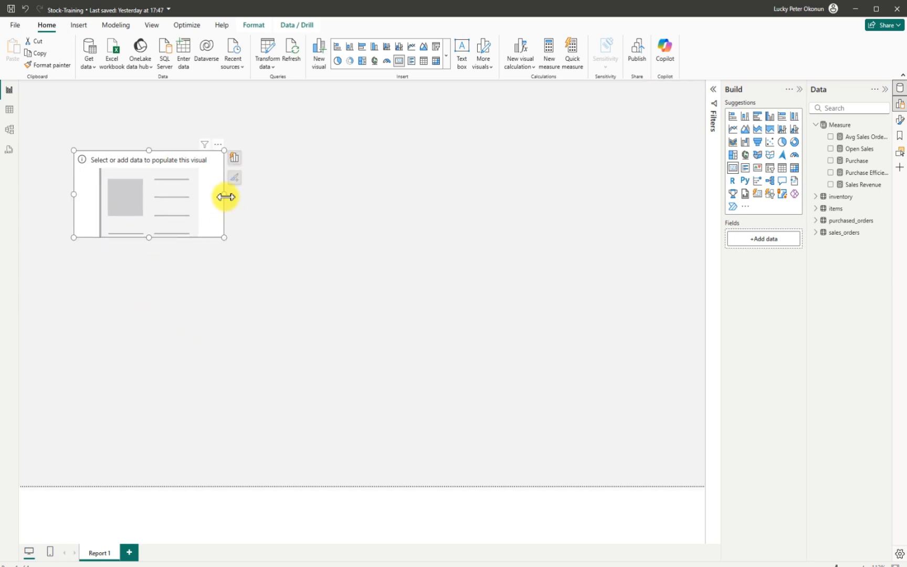
left_click_drag(225, 197, 169, 191)
left_click_drag(121, 149, 109, 175)
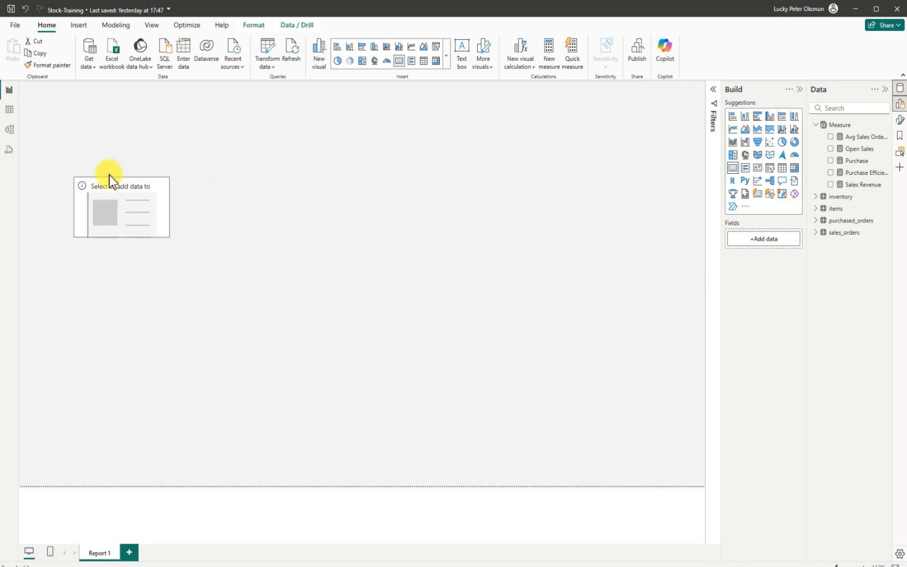
left_click_drag(150, 211, 148, 184)
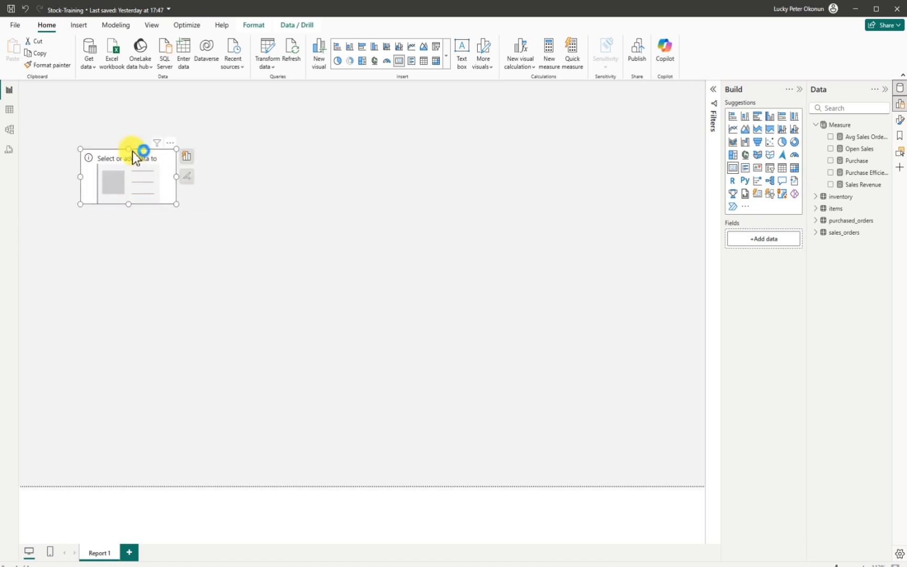
left_click_drag(132, 152, 127, 164)
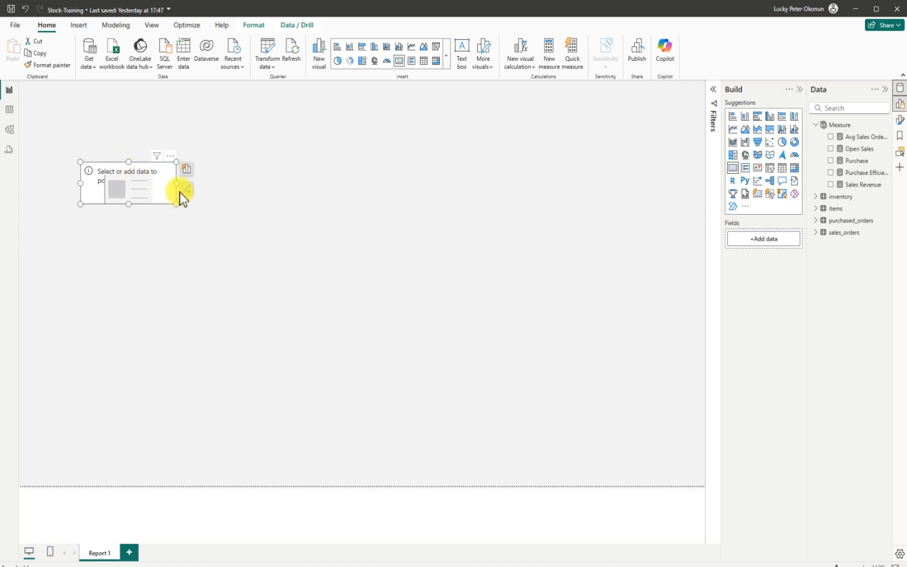
left_click_drag(176, 183, 163, 182)
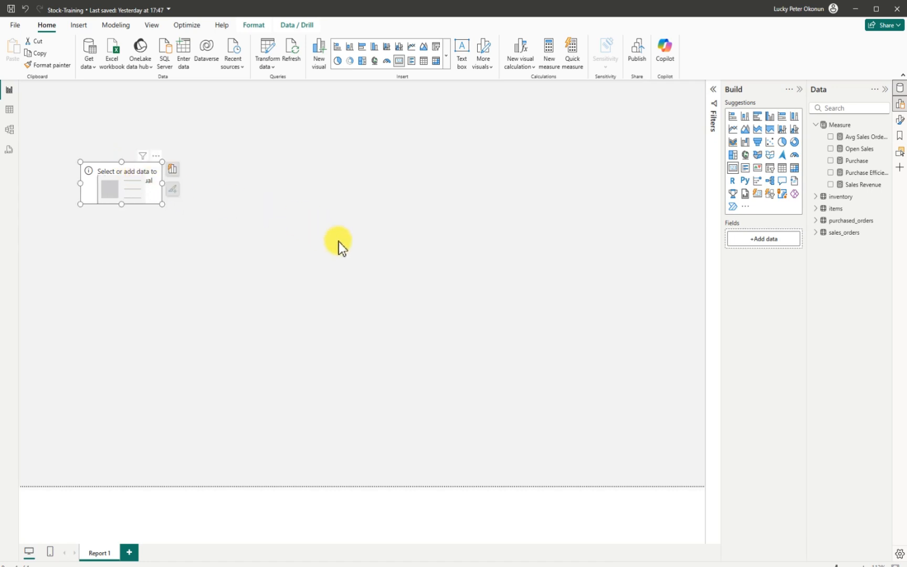
- Show the Purchase measure in the card and open the card's formatting settings
left_click(832, 162)
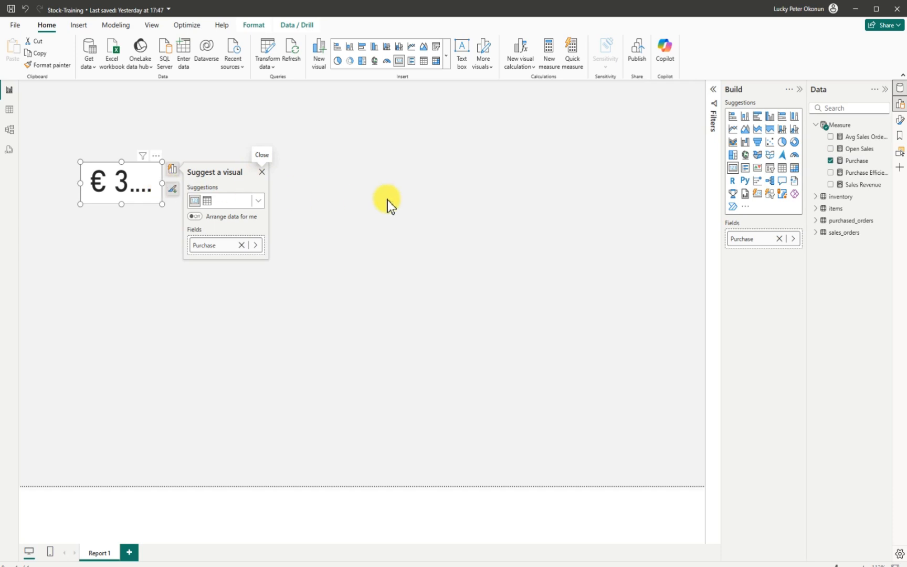
left_click(157, 156)
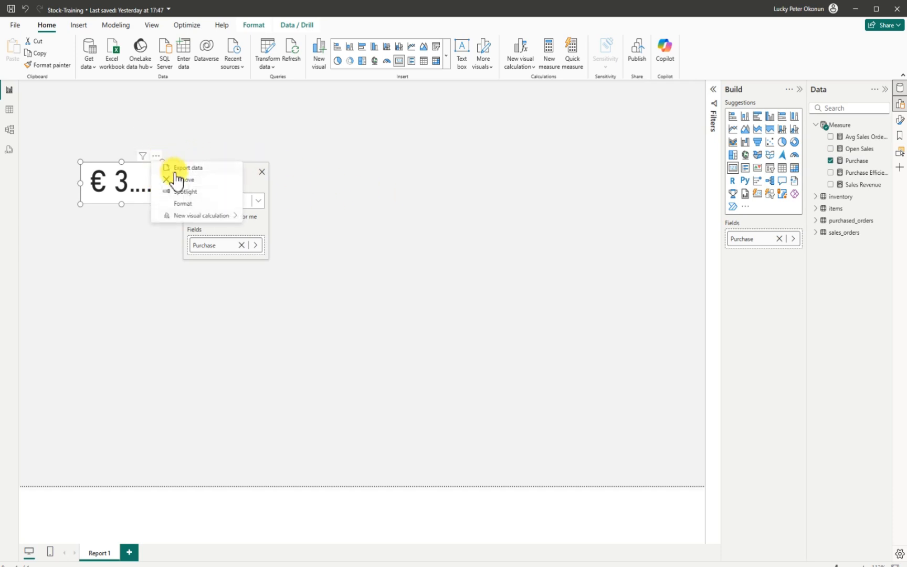
left_click(193, 208)
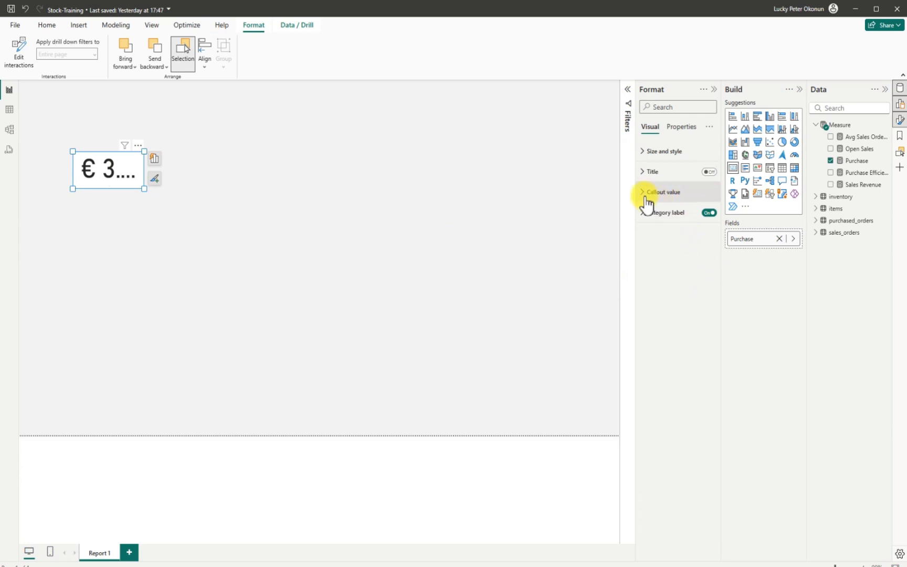
- Turn off the card's category label and turn on a centered title reading Purchase
left_click(708, 212)
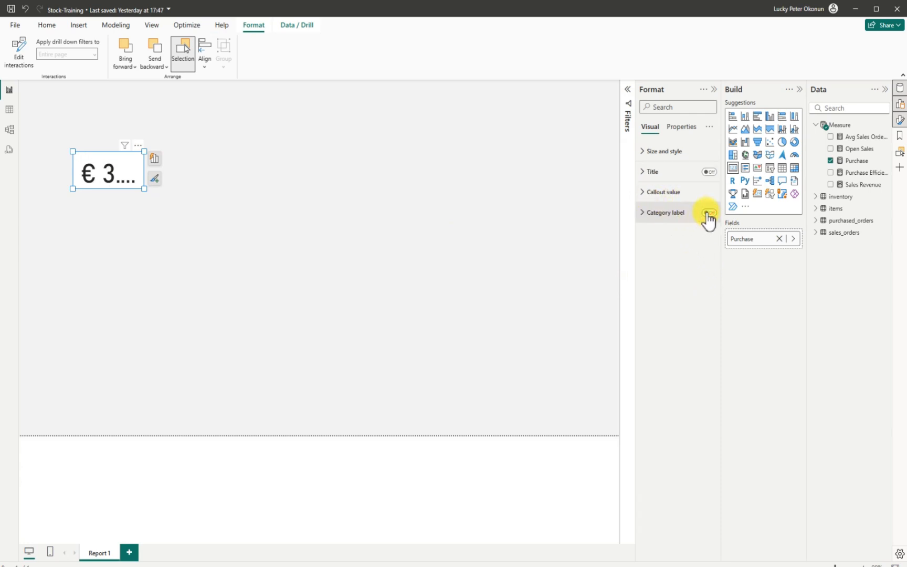
left_click(709, 171)
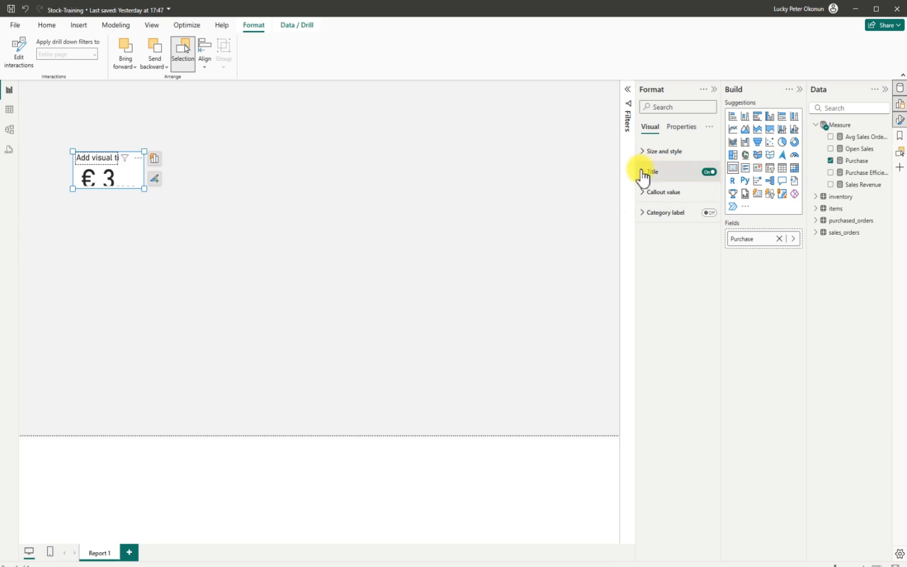
left_click(644, 171)
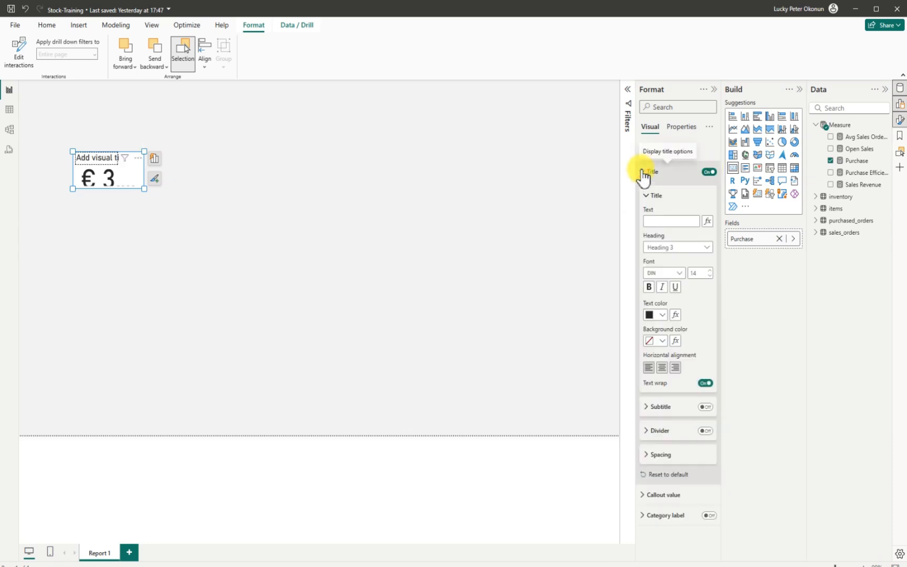
left_click(677, 221)
type("Purcha")
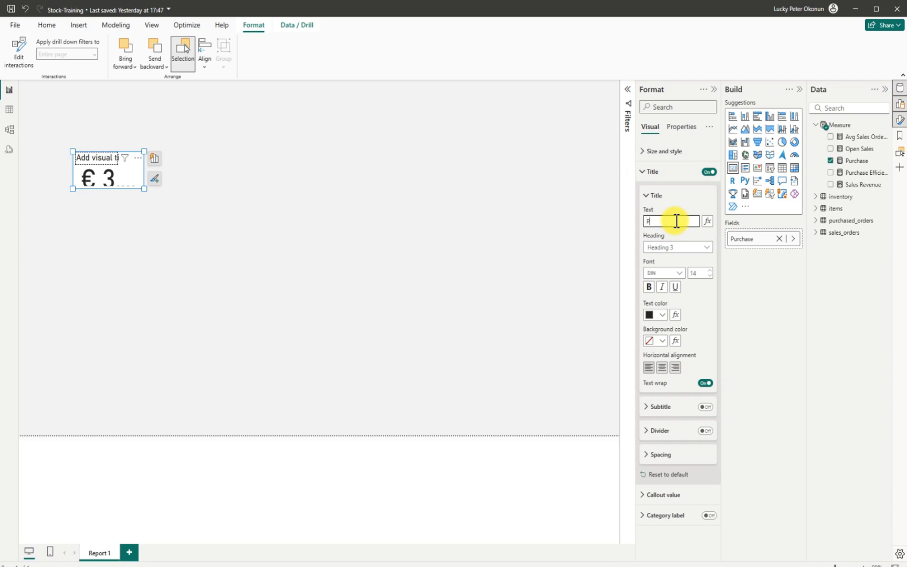
type("se")
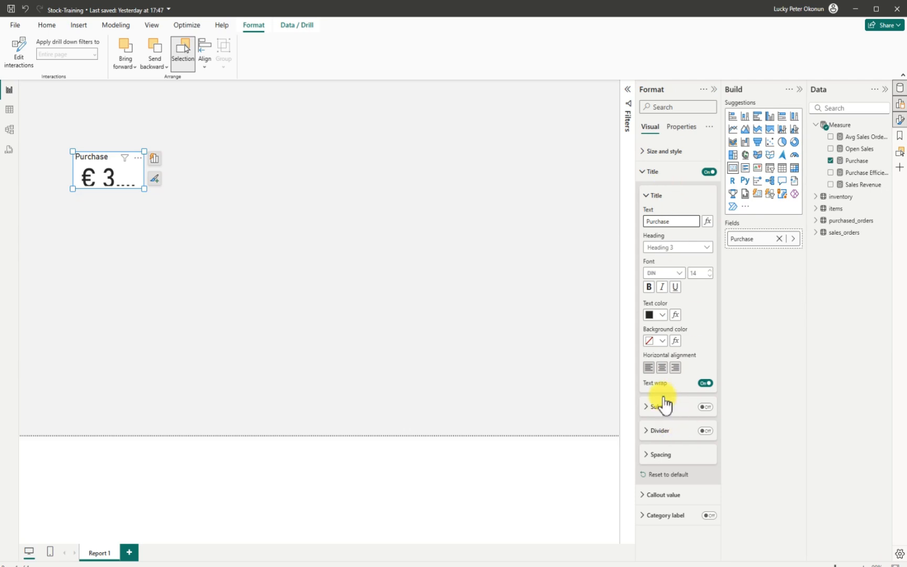
left_click(661, 368)
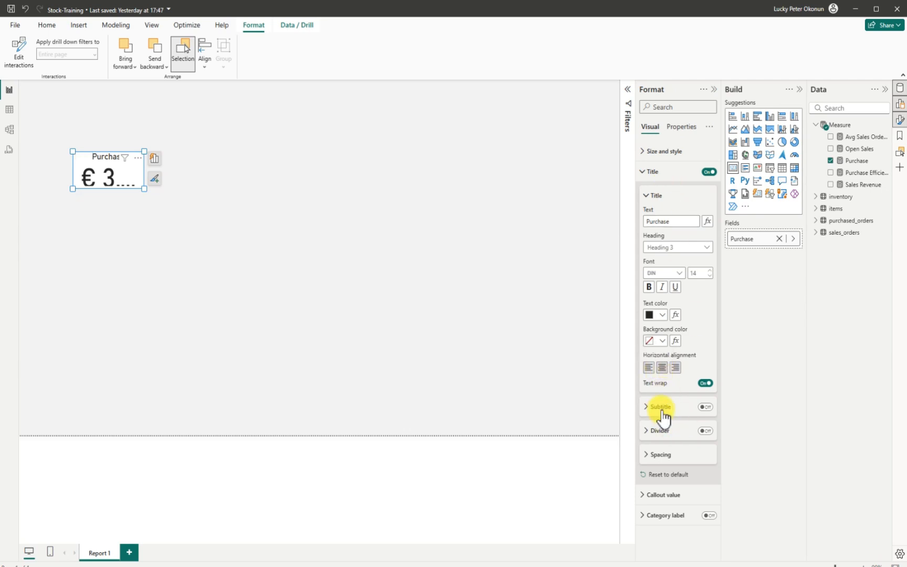
- Format the Purchase card's callout value with font size 35 in dark red, and widen the card slightly to 160
left_click(648, 493)
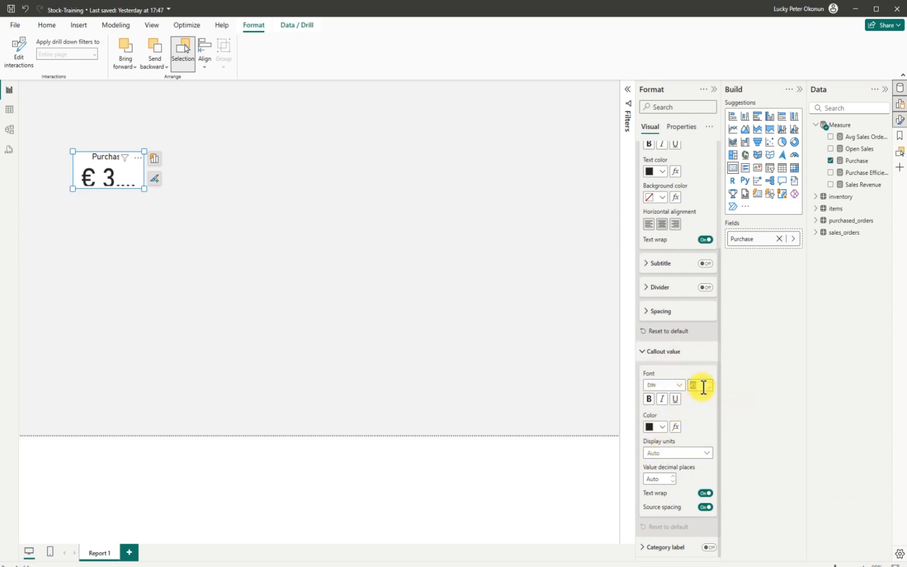
type("35")
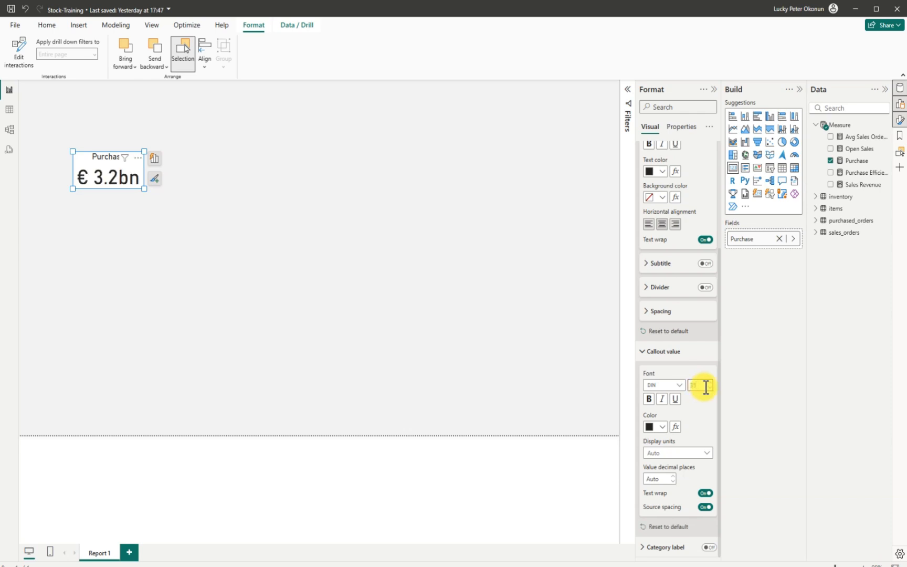
left_click(663, 425)
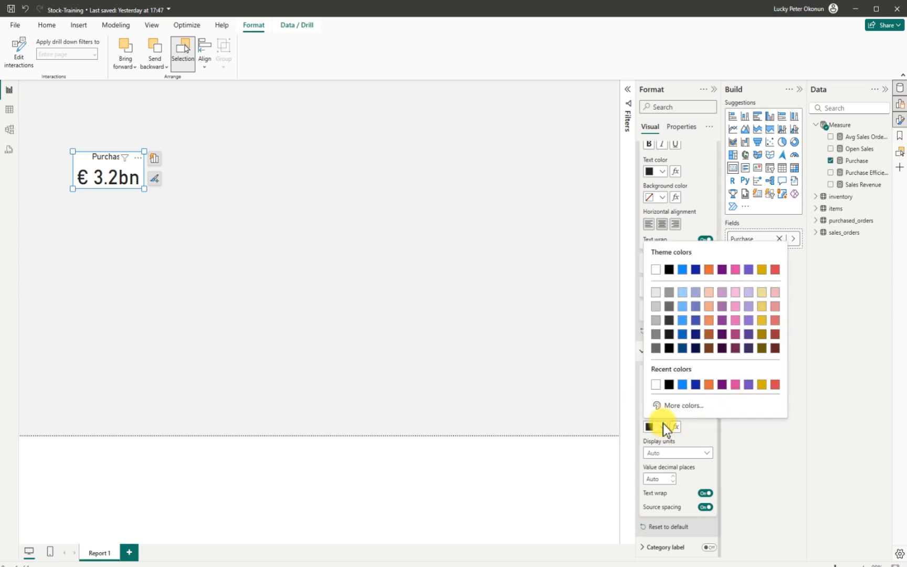
left_click(775, 334)
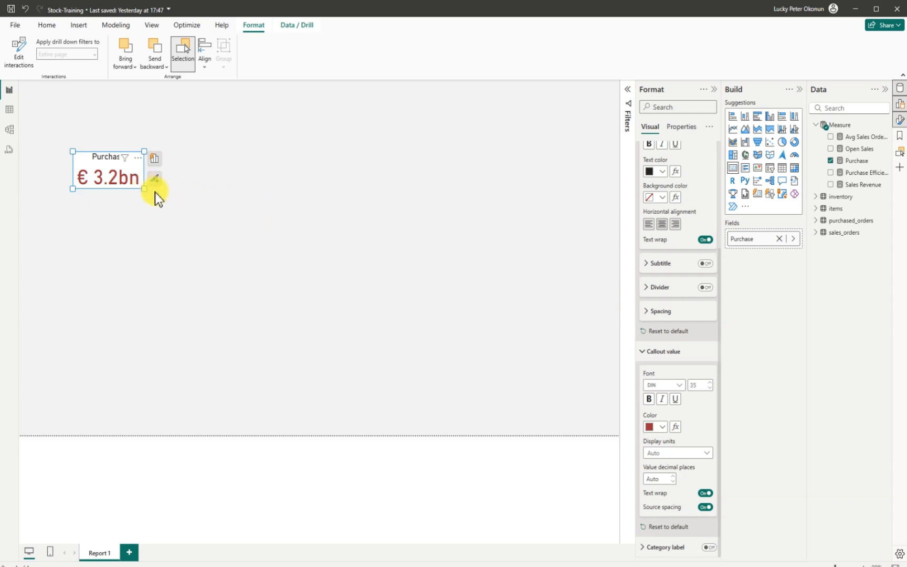
left_click_drag(144, 189, 150, 190)
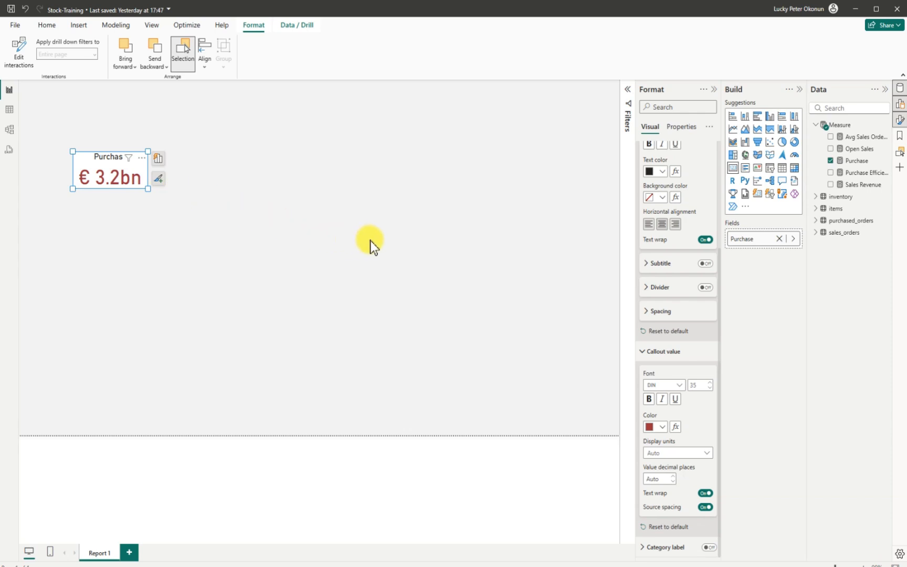
- Turn off the Purchase card's background and turn on its visual border
scroll(677, 214, "up", 3)
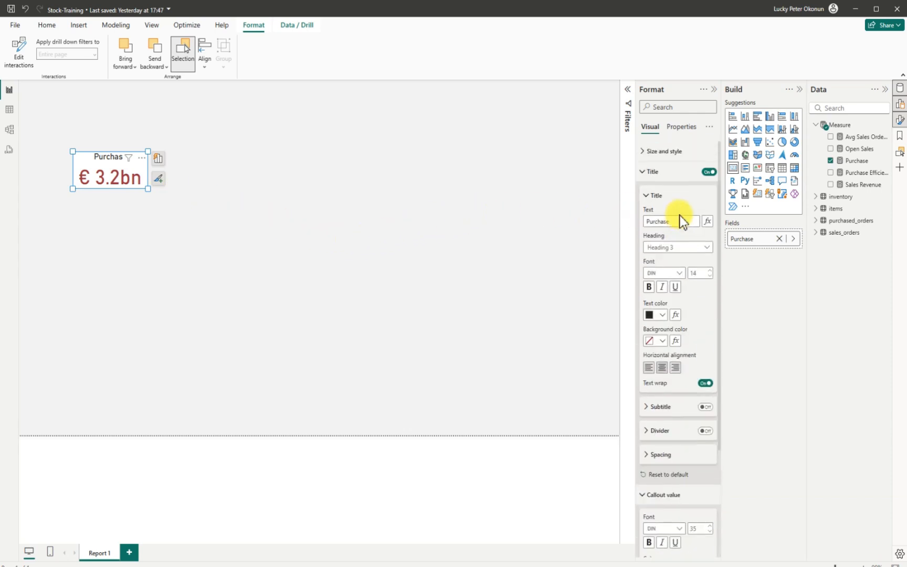
left_click(645, 153)
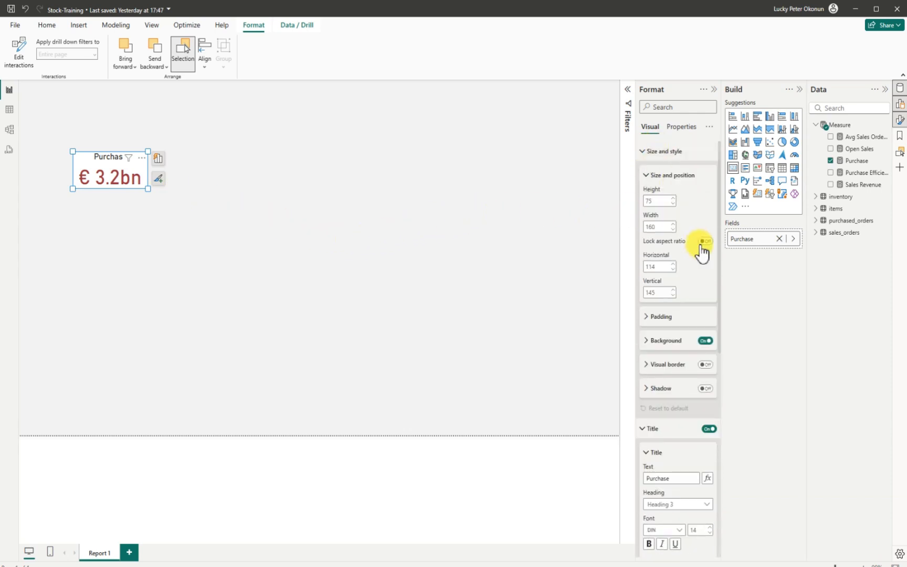
left_click(706, 341)
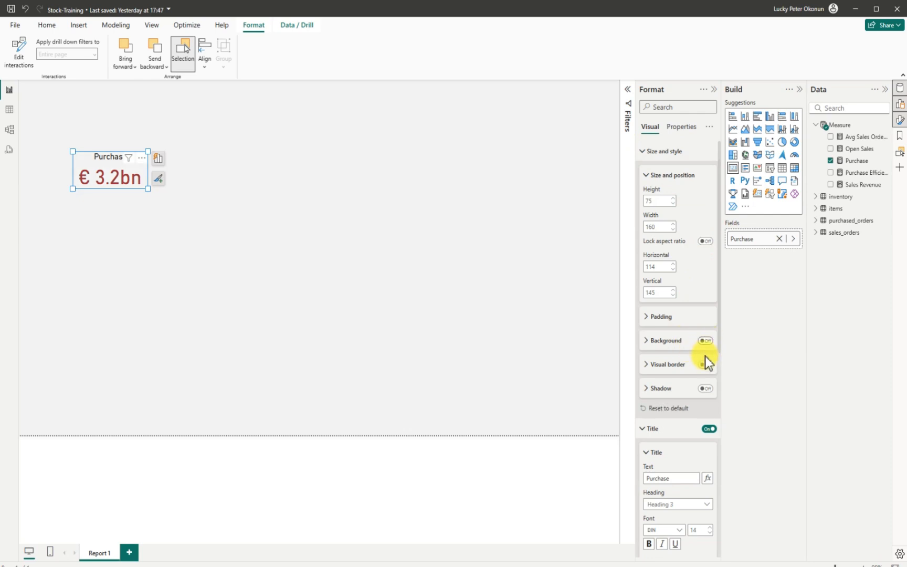
left_click(704, 364)
left_click(181, 204)
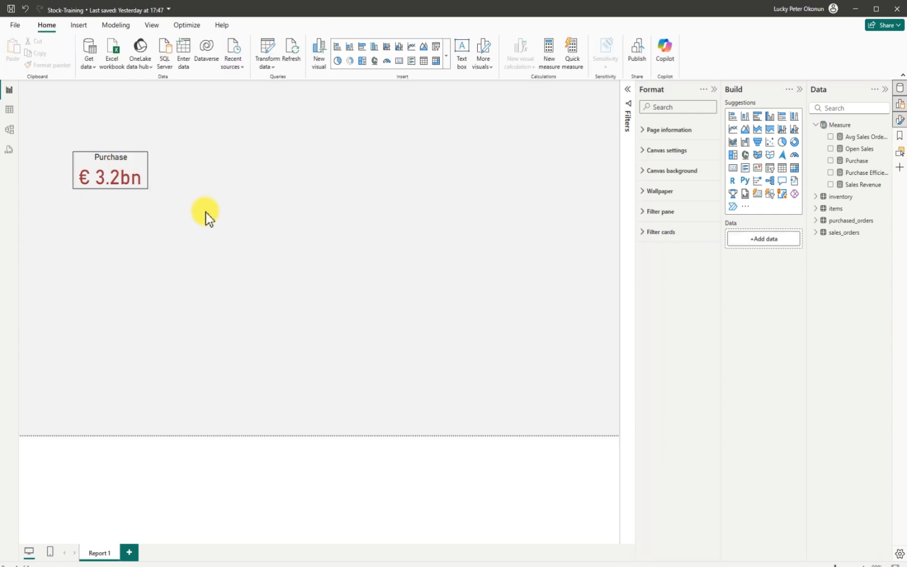
- Move the Purchase card slightly up, duplicate it twice, and line up the three cards in a row
left_click(111, 167)
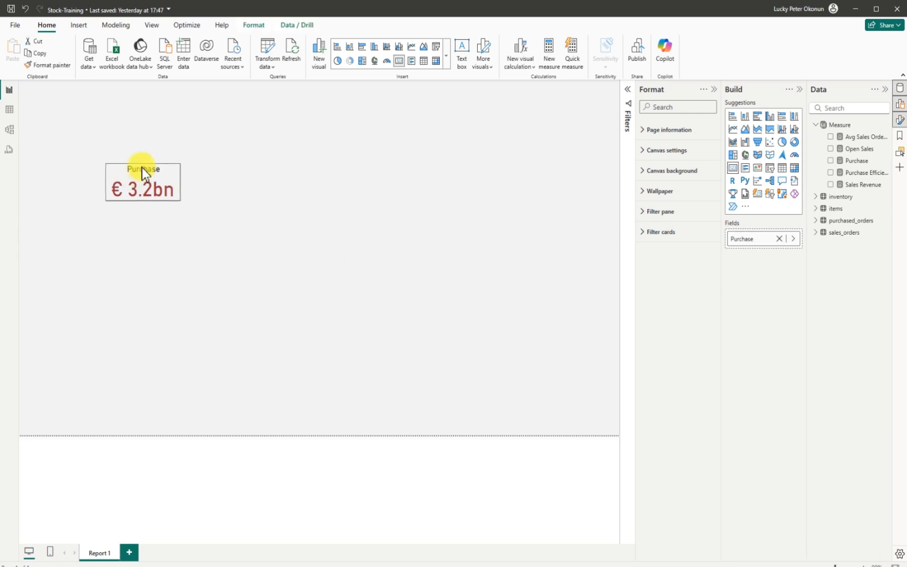
mouse_move(109, 168)
left_mouse_down()
mouse_move(92, 139)
mouse_move(109, 160)
left_mouse_up()
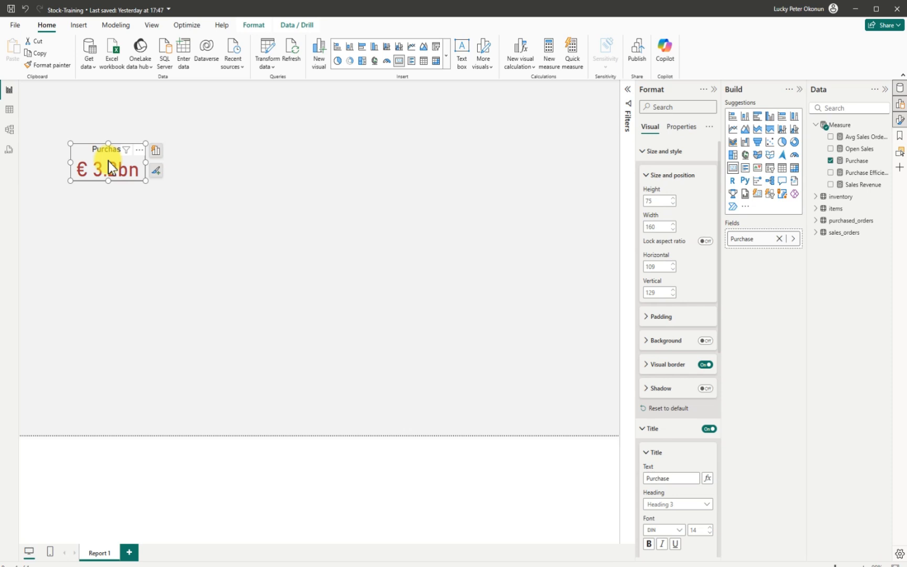
key("ctrl+c")
key("ctrl+v")
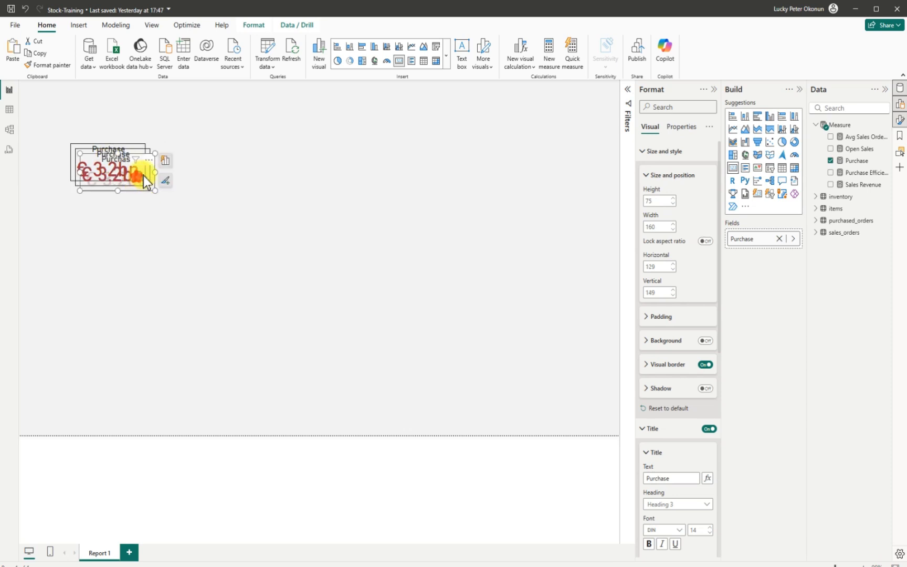
left_click_drag(143, 175, 217, 173)
left_click_drag(111, 162, 291, 168)
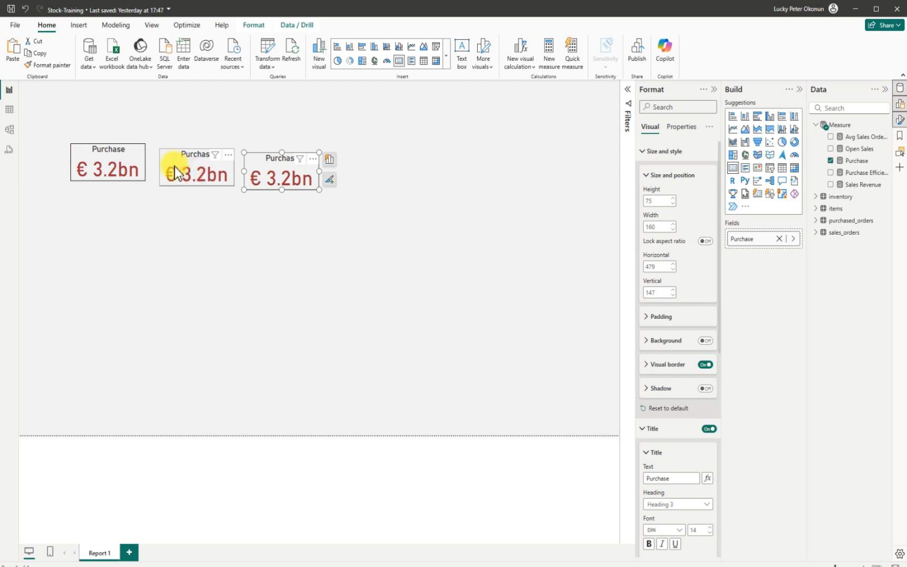
left_click_drag(174, 166, 138, 171)
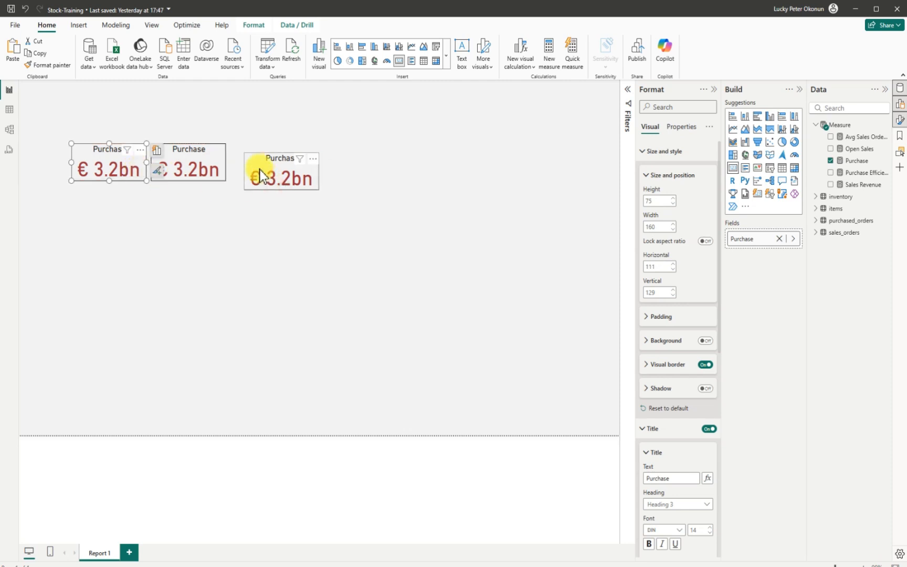
mouse_move(260, 169)
left_mouse_down()
mouse_move(253, 170)
mouse_move(261, 177)
left_mouse_up()
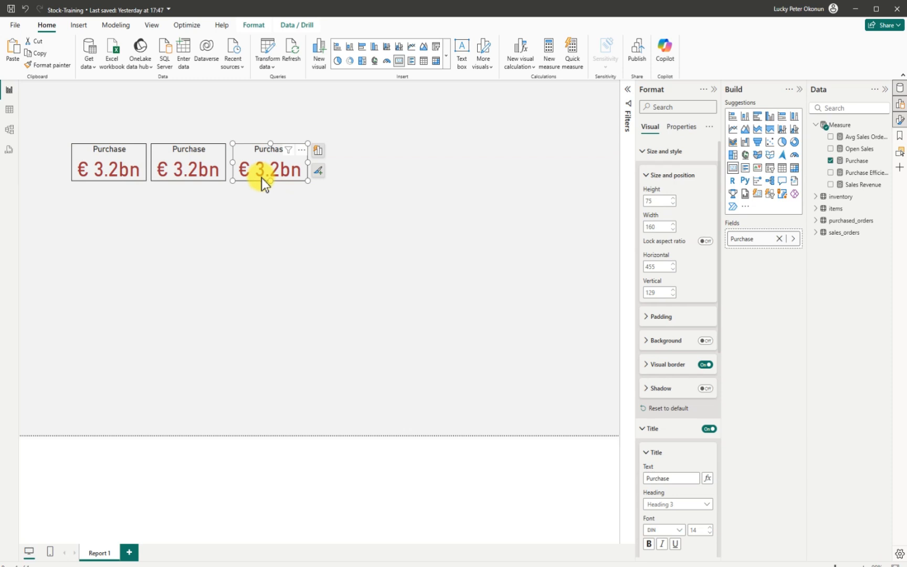
- Paste two more copies of the Purchase card and place them at the end of the row to make five cards
key("ctrl+c")
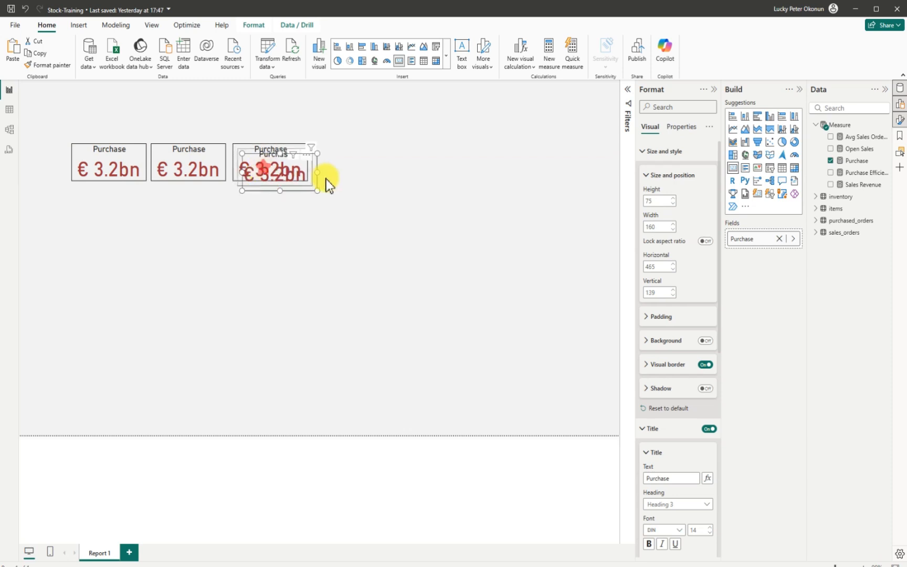
key("ctrl+v")
key("ctrl+v")
left_click_drag(265, 168, 436, 158)
mouse_move(333, 165)
left_mouse_down()
mouse_move(332, 157)
mouse_move(349, 166)
left_mouse_up()
left_click_drag(427, 170, 427, 170)
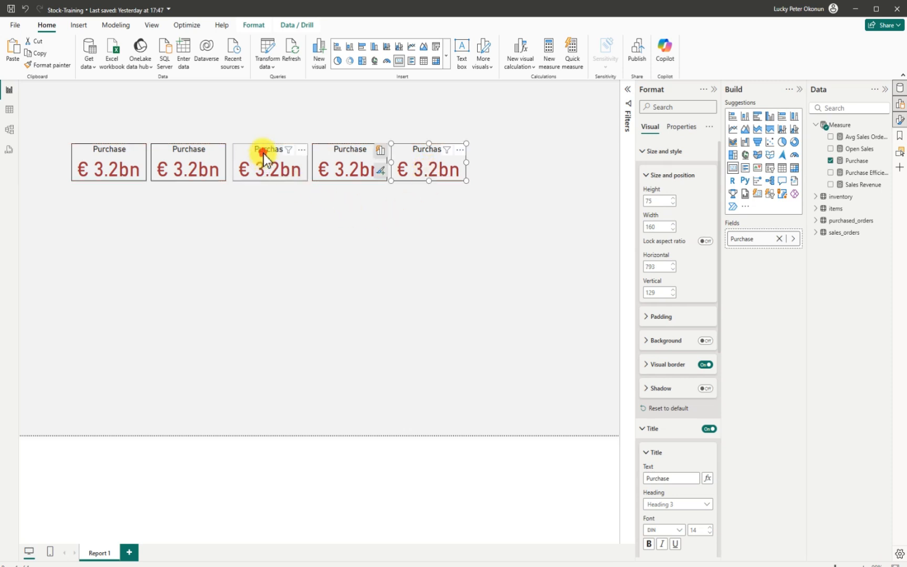
- Shift the third, fourth and fifth cards slightly to even out the gaps in the row
left_click_drag(264, 153, 260, 156)
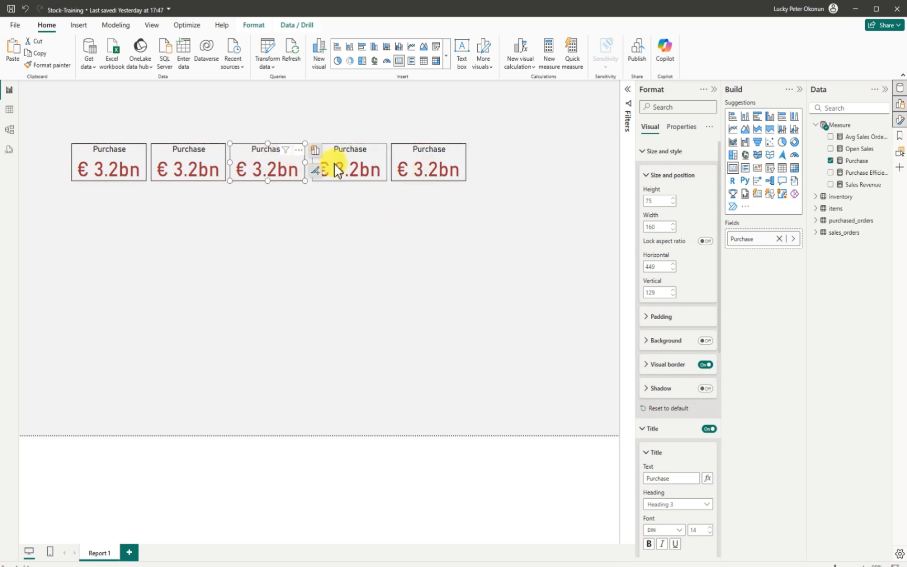
left_click_drag(340, 157, 336, 158)
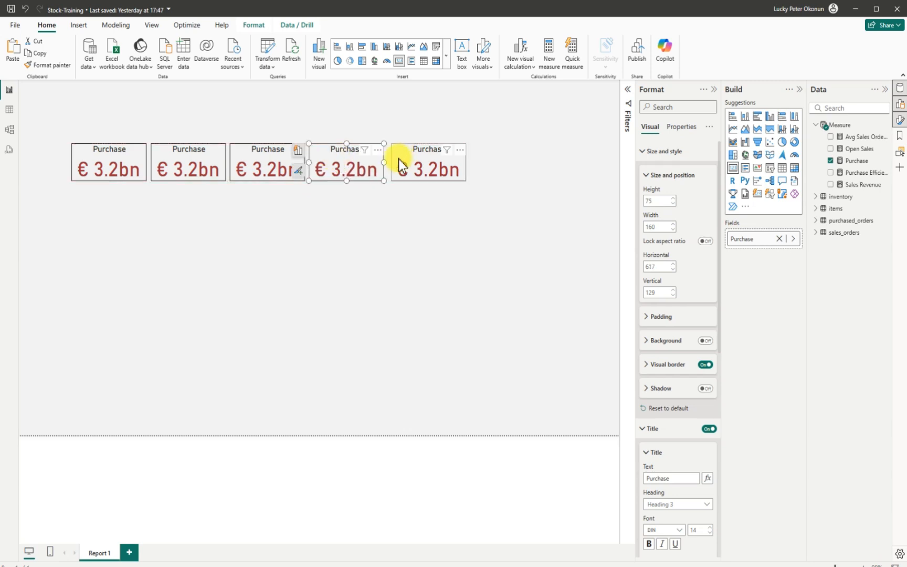
left_click_drag(393, 160, 394, 160)
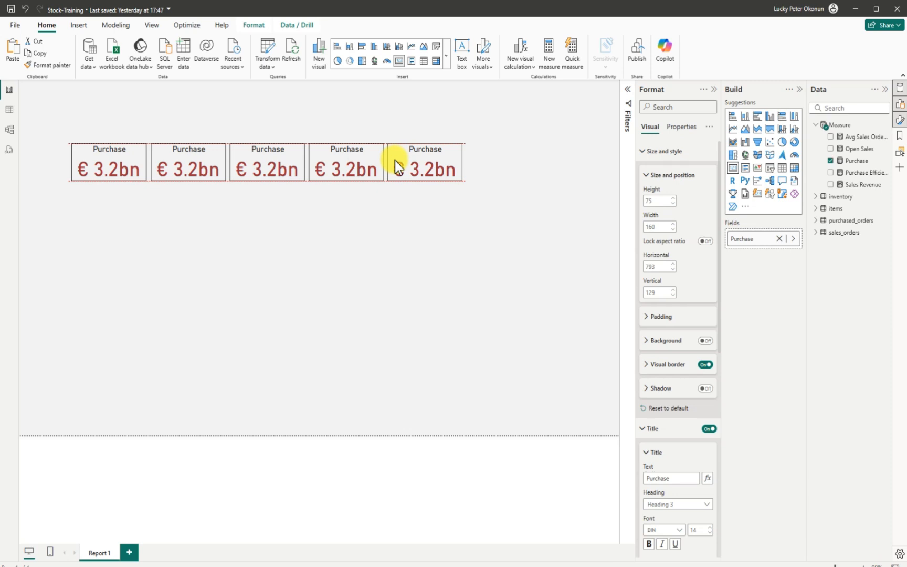
- Replace the Purchase measure in the second card with Sales Revenue and set the card's title to Sales Revenue
left_click(160, 151)
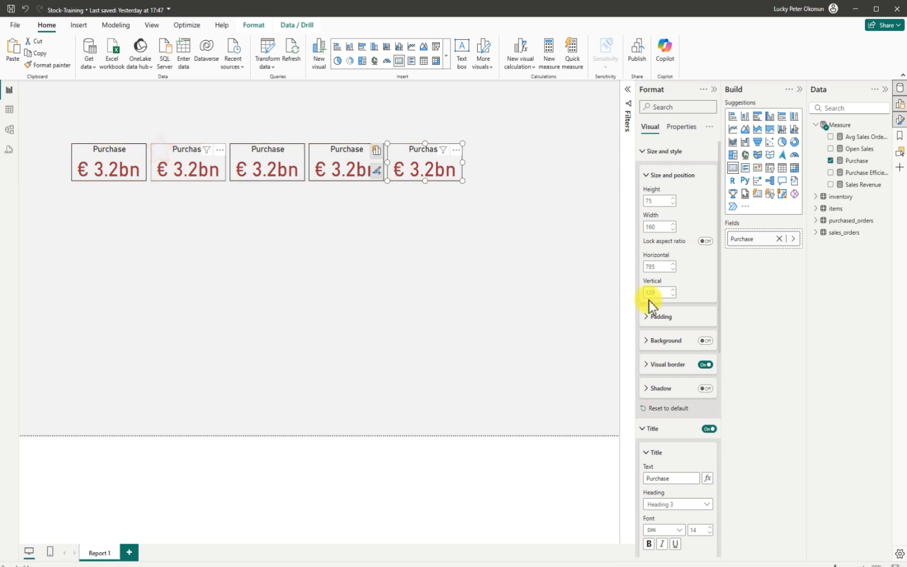
left_click(830, 160)
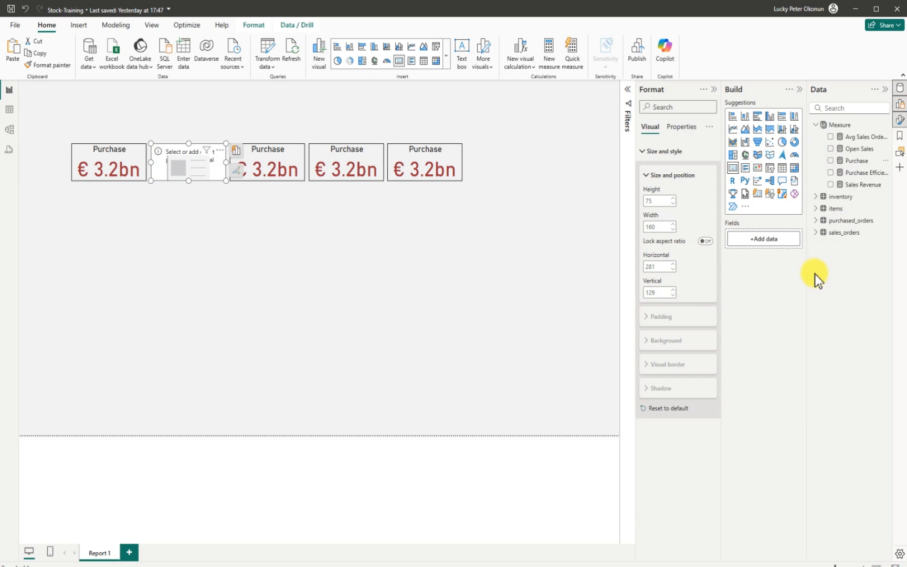
left_click(831, 185)
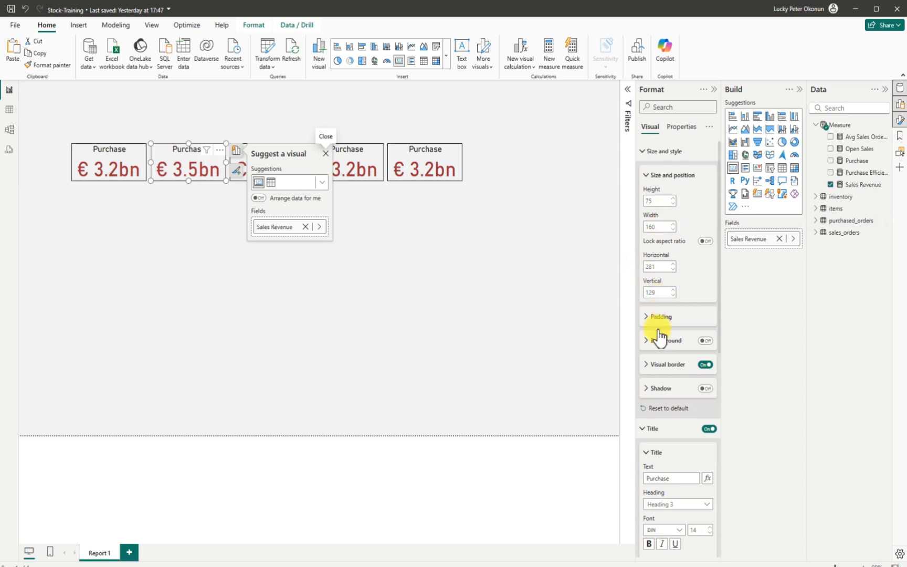
scroll(663, 436, "down", 2)
scroll(664, 438, "down", 2)
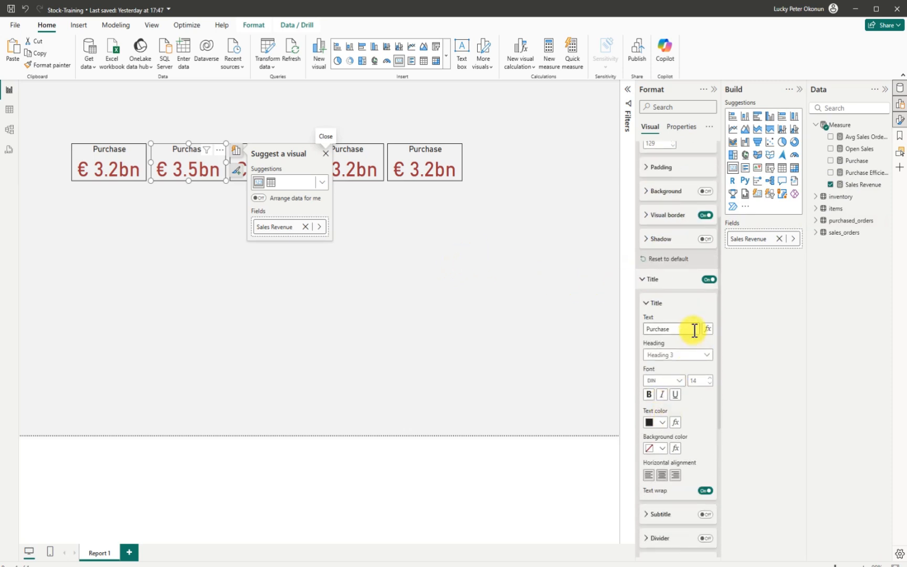
double_click(678, 329)
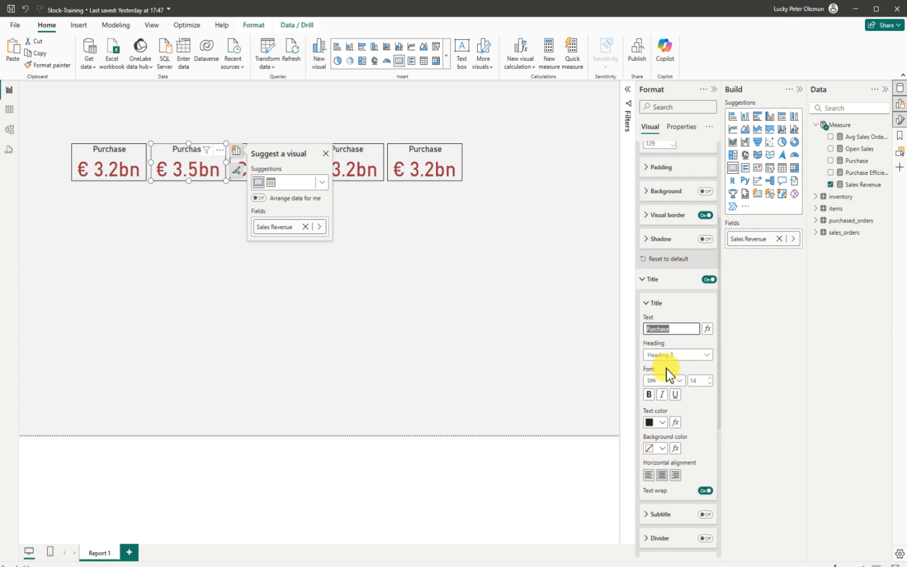
type("Sales Revenue")
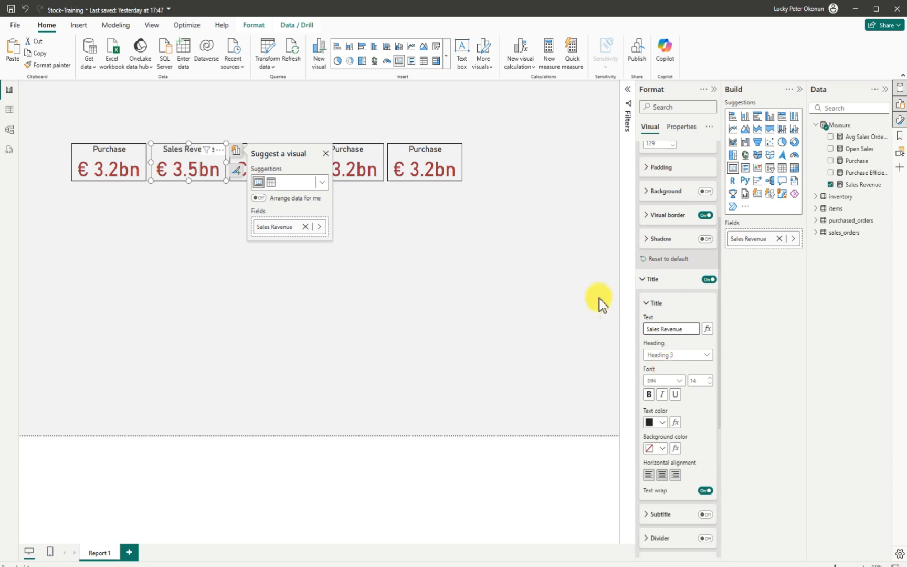
left_click(493, 267)
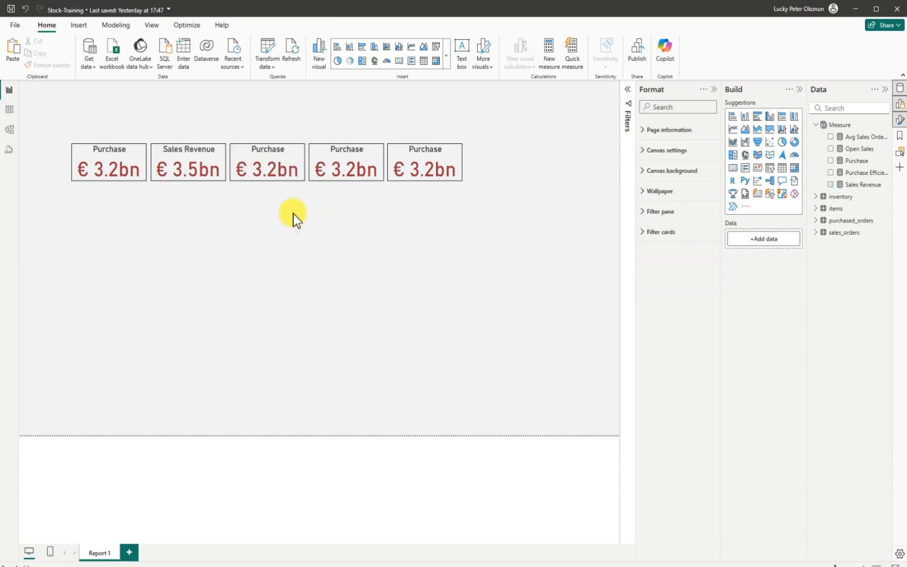
- Replace Purchase in the third card with the Purchase Efficiency measure and format that measure as a percentage with 1 decimal place
left_click(268, 162)
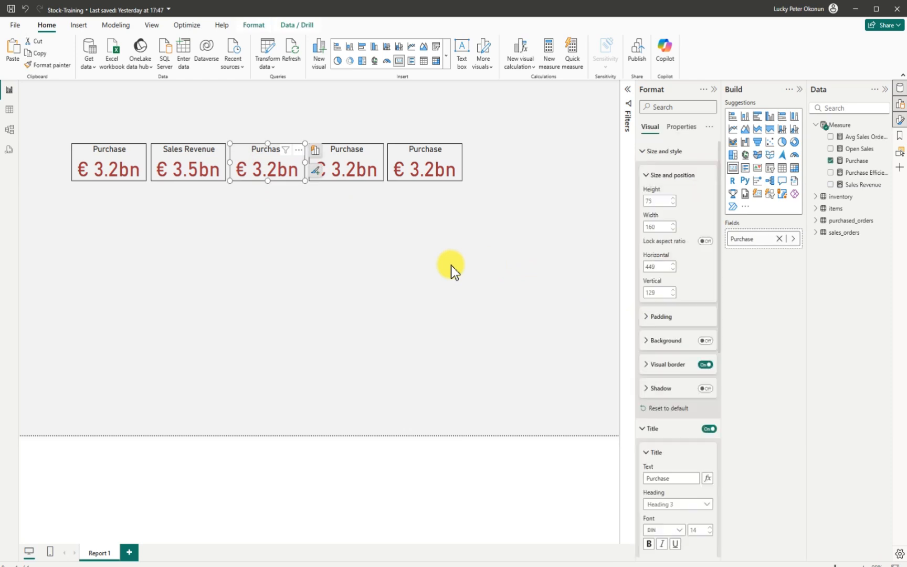
left_click(831, 160)
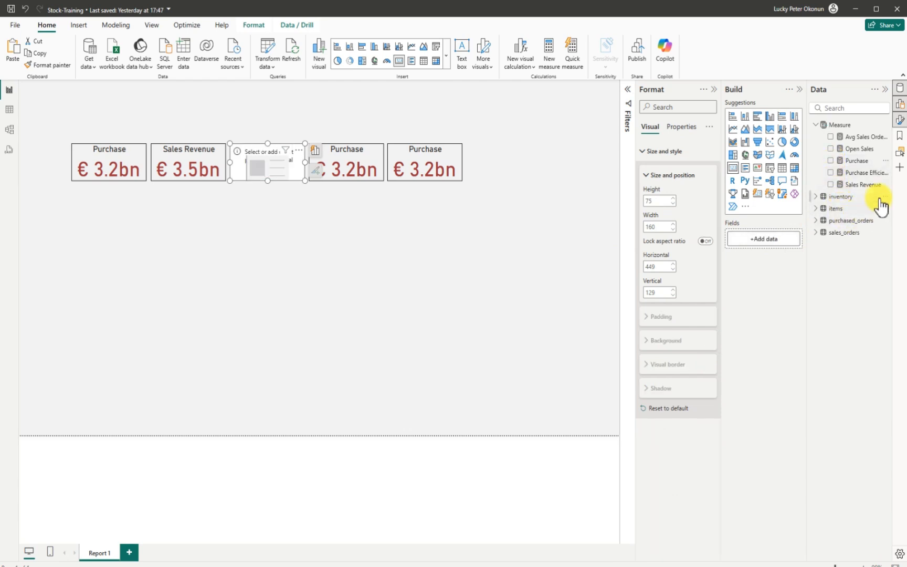
left_click(831, 173)
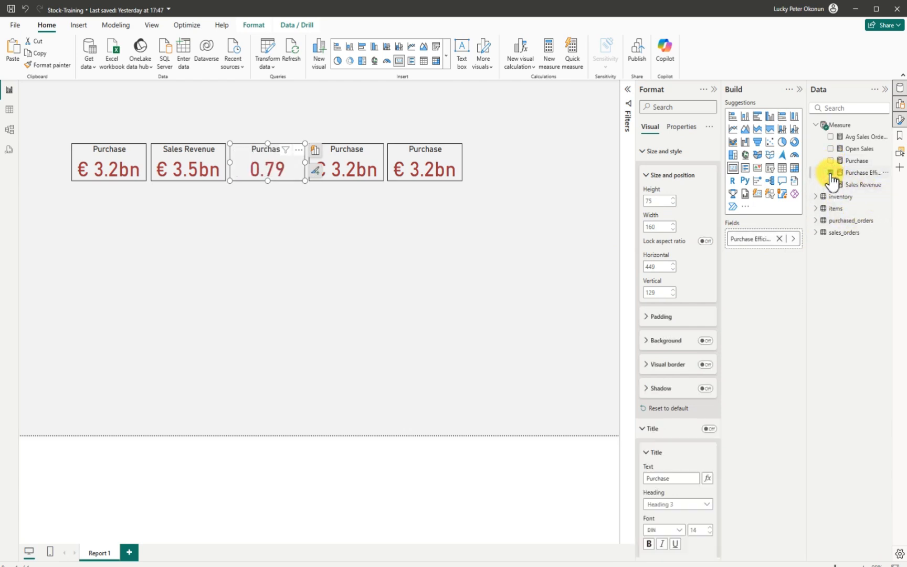
left_click(880, 172)
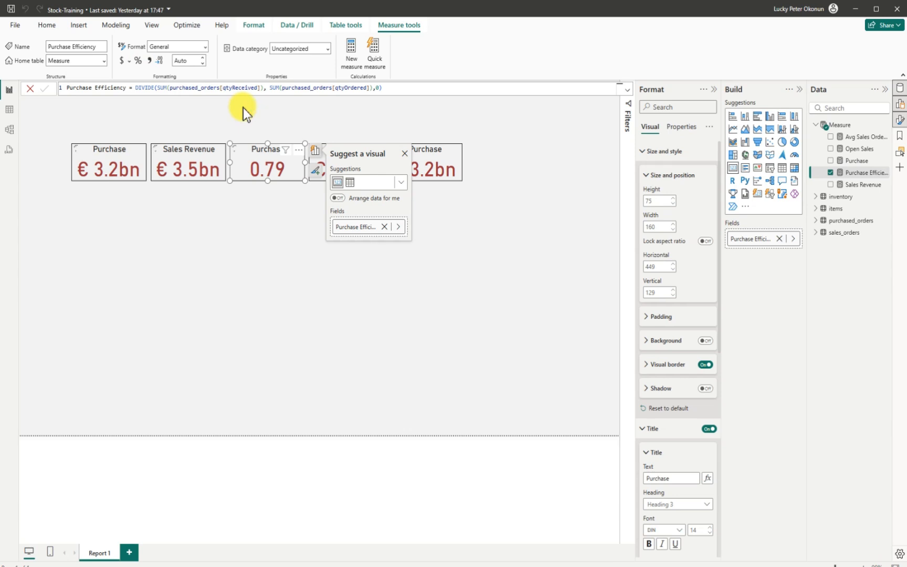
left_click(138, 60)
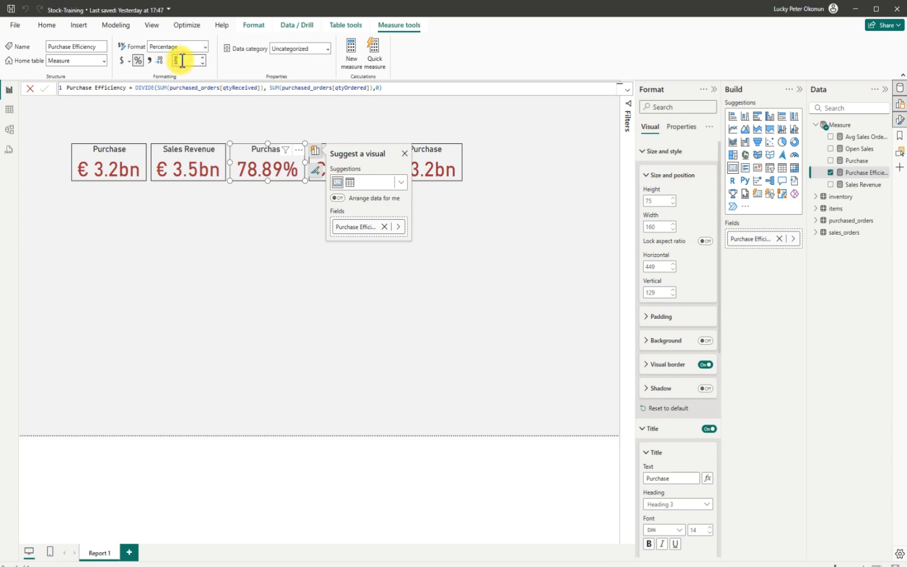
type("1")
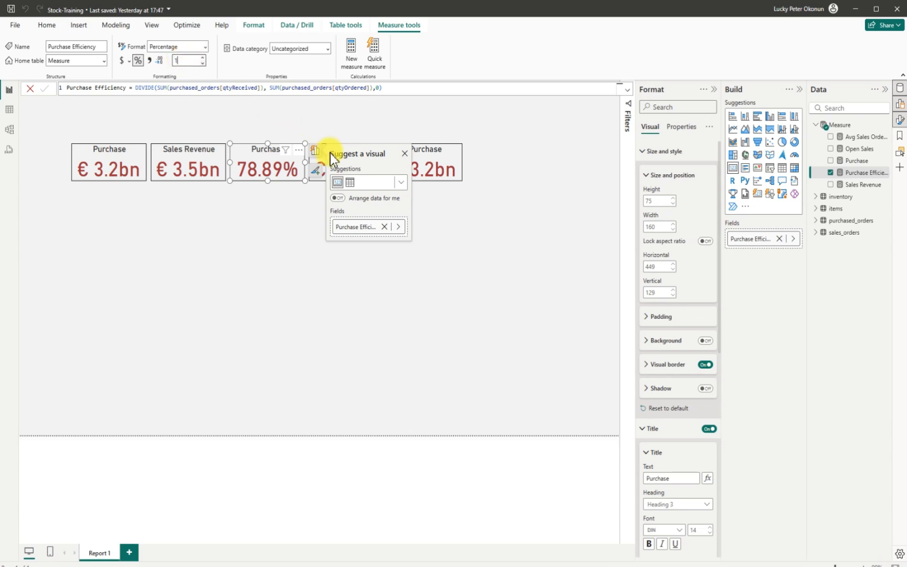
left_click(231, 68)
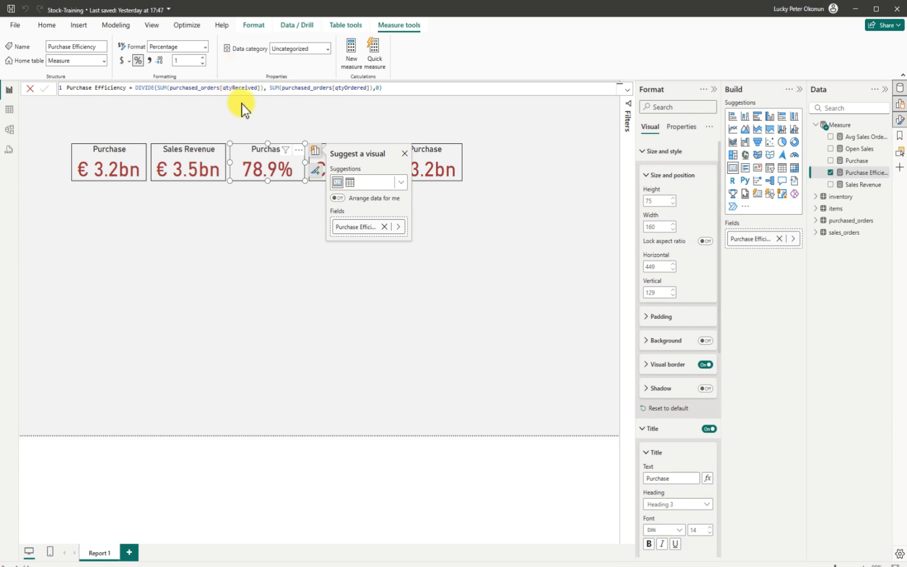
- Set the third card's title to Purchase Efficiency
left_click(267, 107)
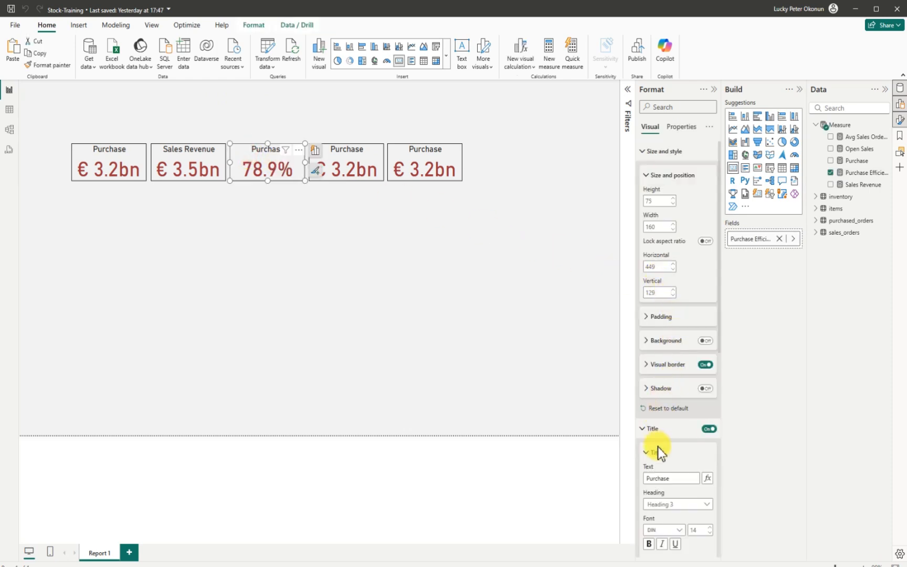
left_click(677, 478)
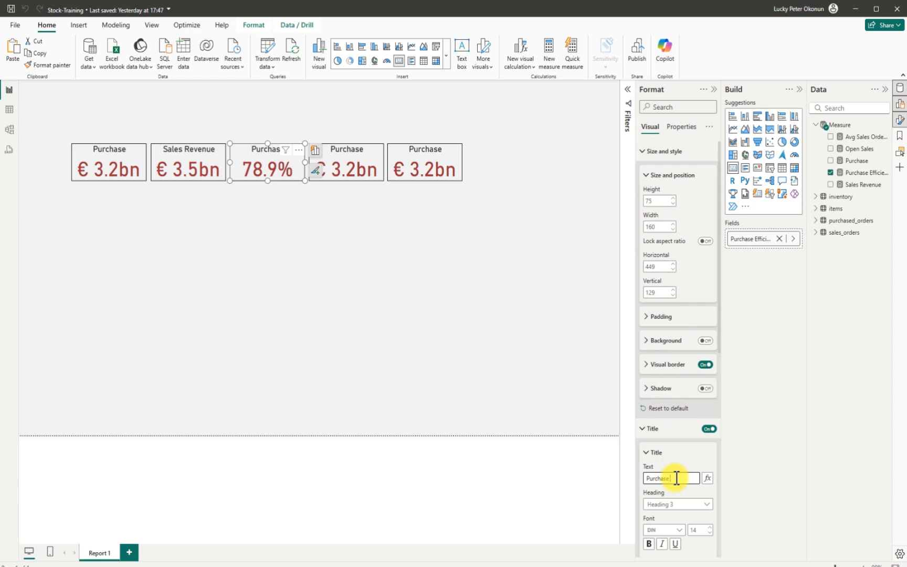
type("Efficiency")
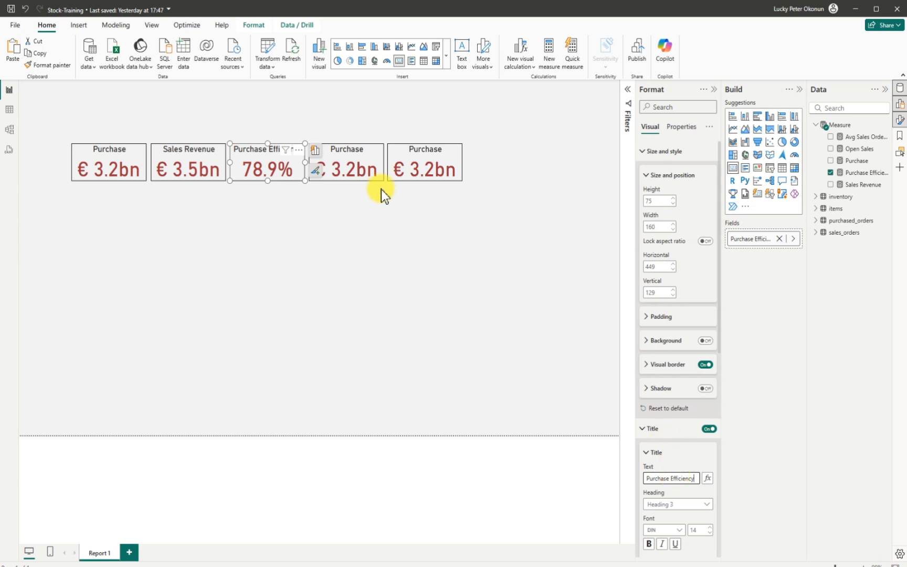
- Replace Purchase in the fourth card with the Avg Sales Order Value measure and move the fifth card farther away to make room
left_click(378, 165)
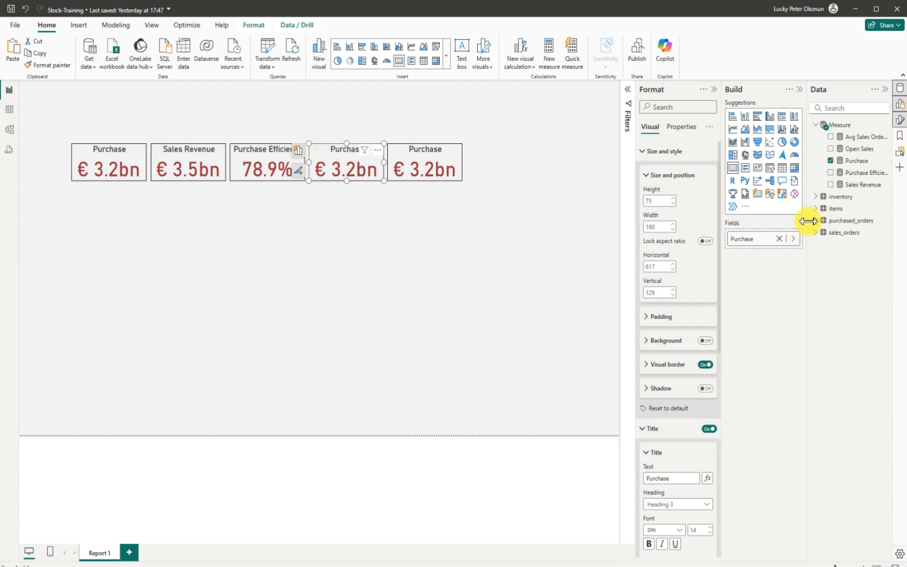
left_click(831, 161)
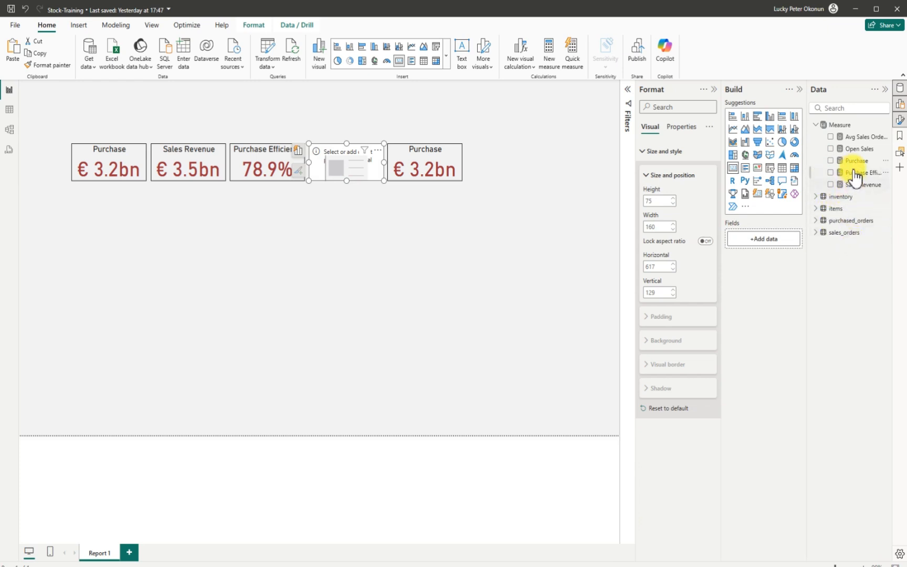
left_click(831, 138)
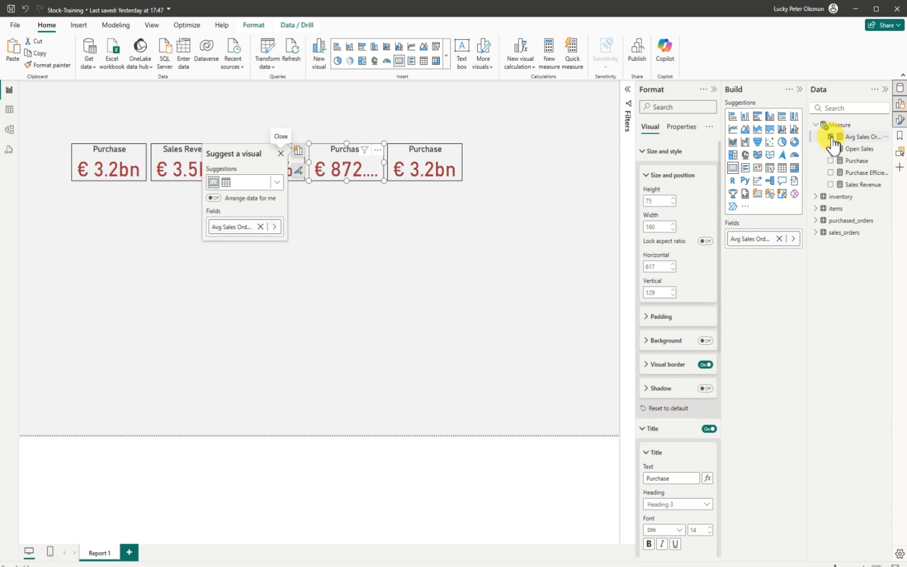
left_click(395, 153)
left_click_drag(450, 166, 461, 163)
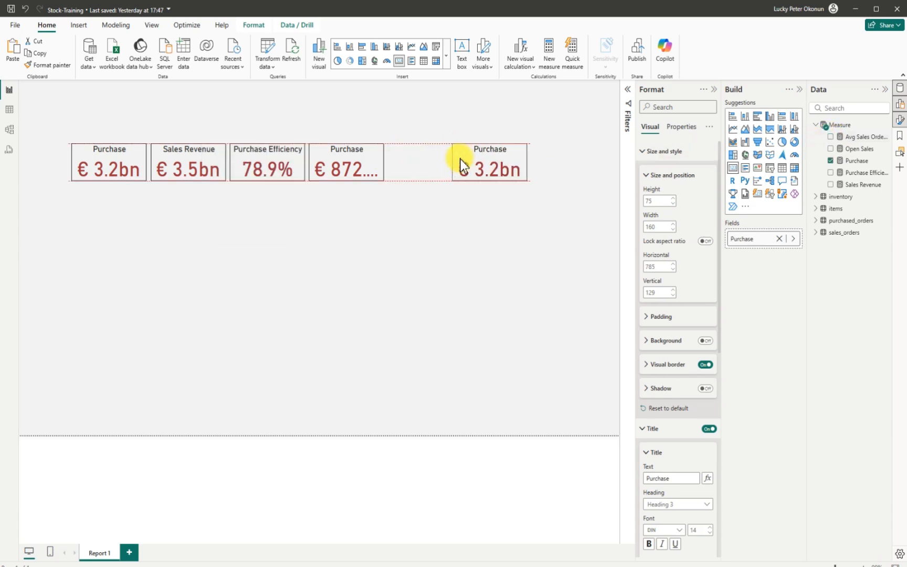
- Set the Avg Sales Order Value measure in the fourth card to 0 decimal places
left_click(376, 165)
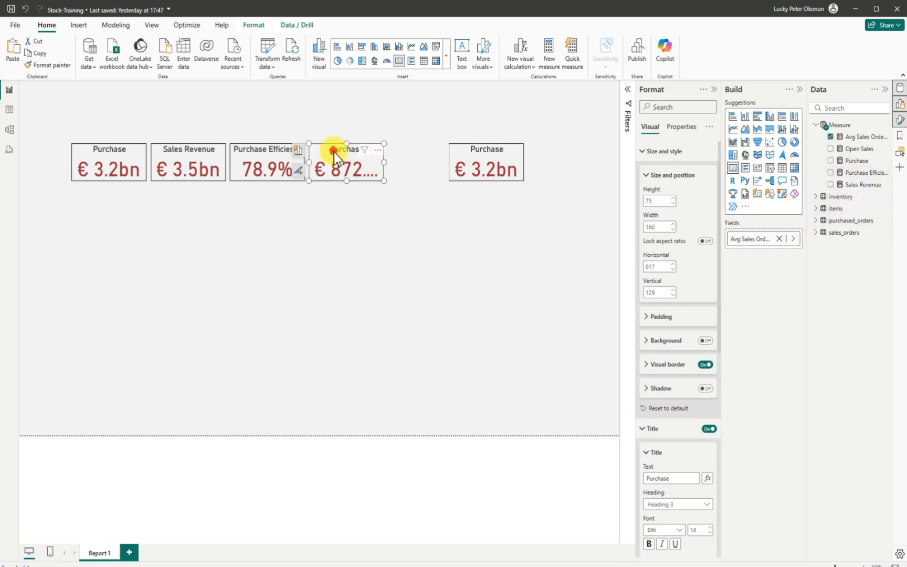
left_click(857, 137)
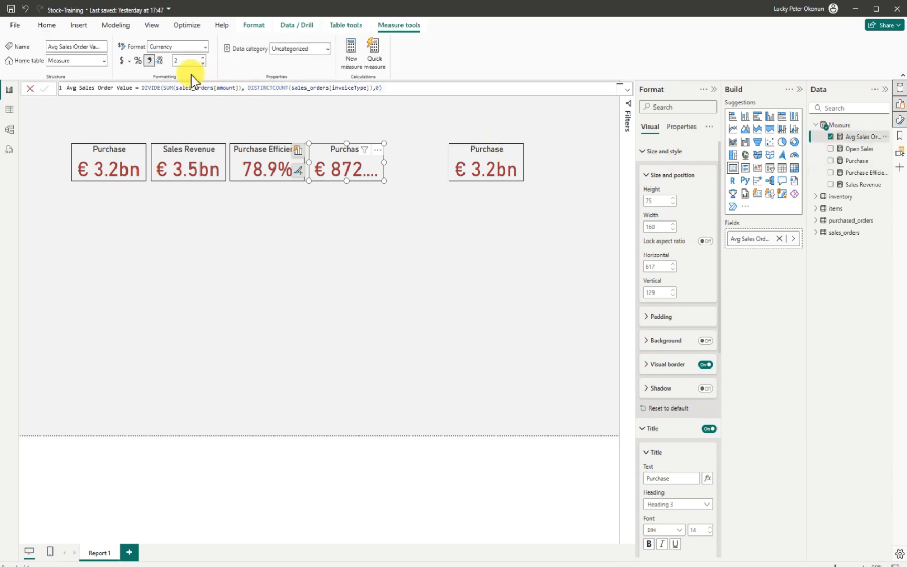
left_click(184, 60)
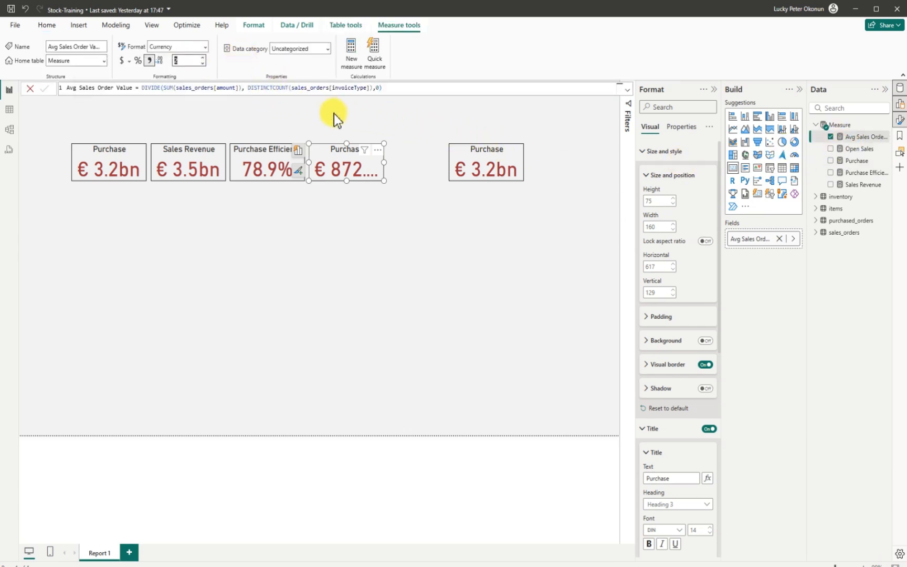
key("BackSpace")
type("0")
left_click(235, 72)
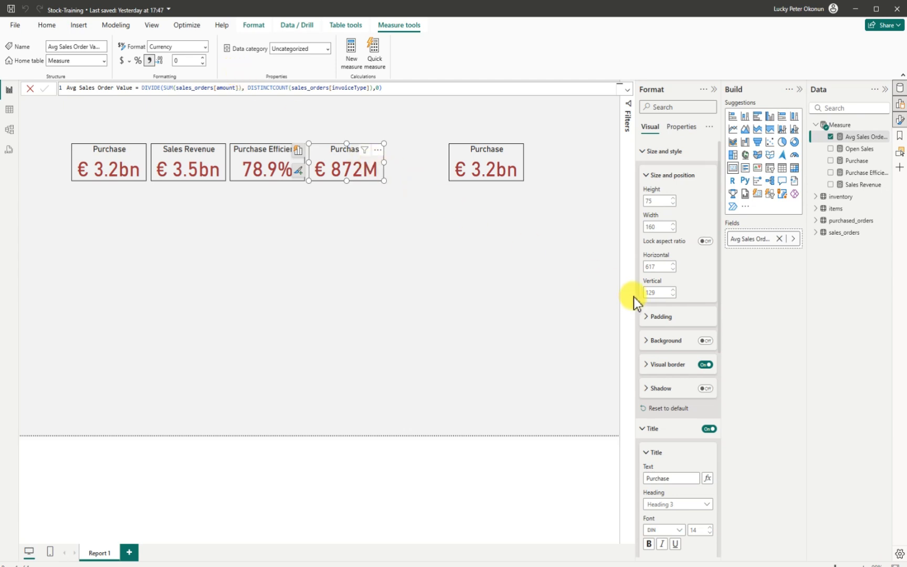
- Title the fourth card Avg Saler Order Value and widen the card until the title fits on one line
scroll(659, 465, "down", 2)
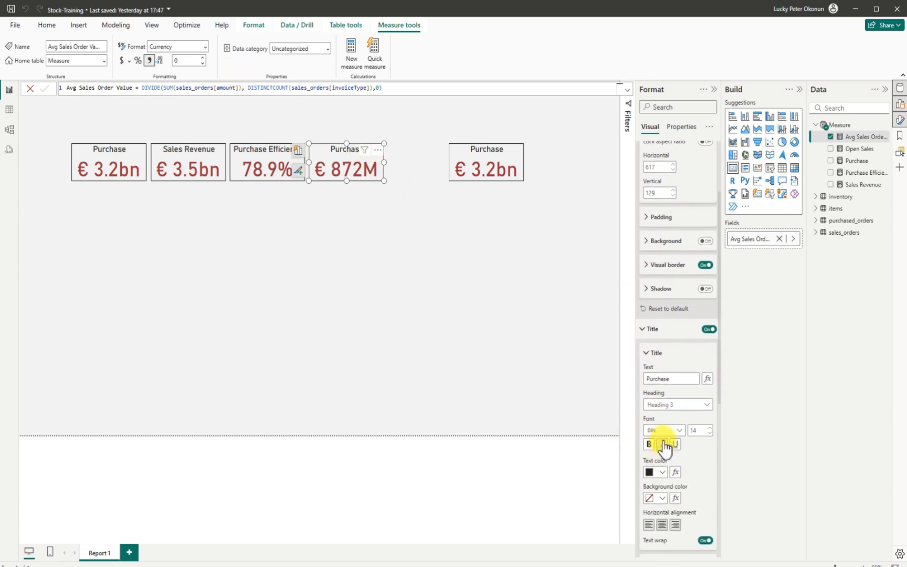
left_click(676, 379)
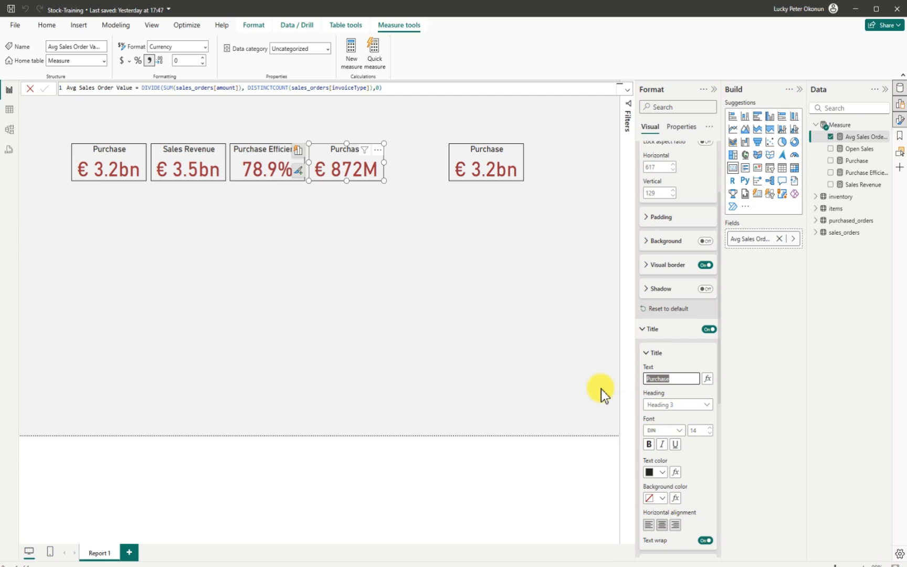
type("Avg")
type(" Sales Order Value")
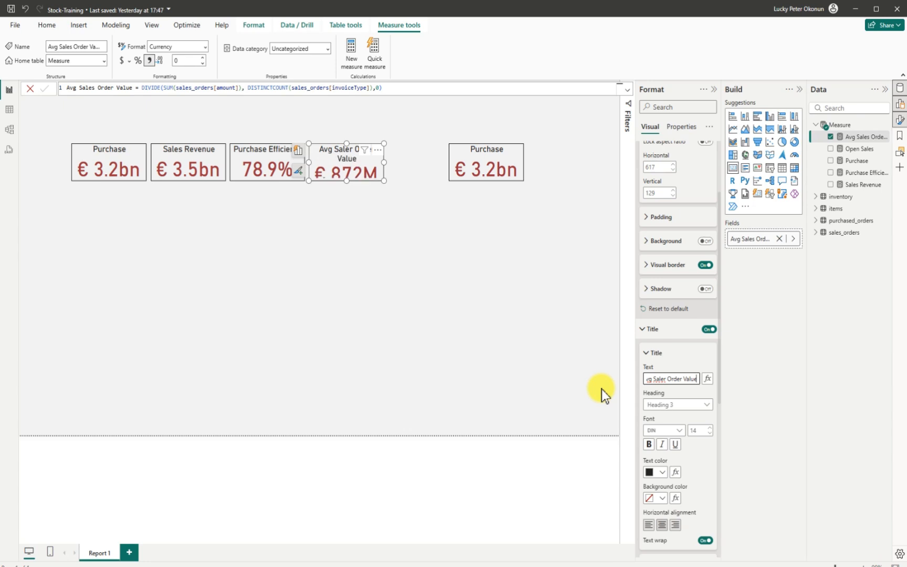
left_click_drag(392, 172, 392, 164)
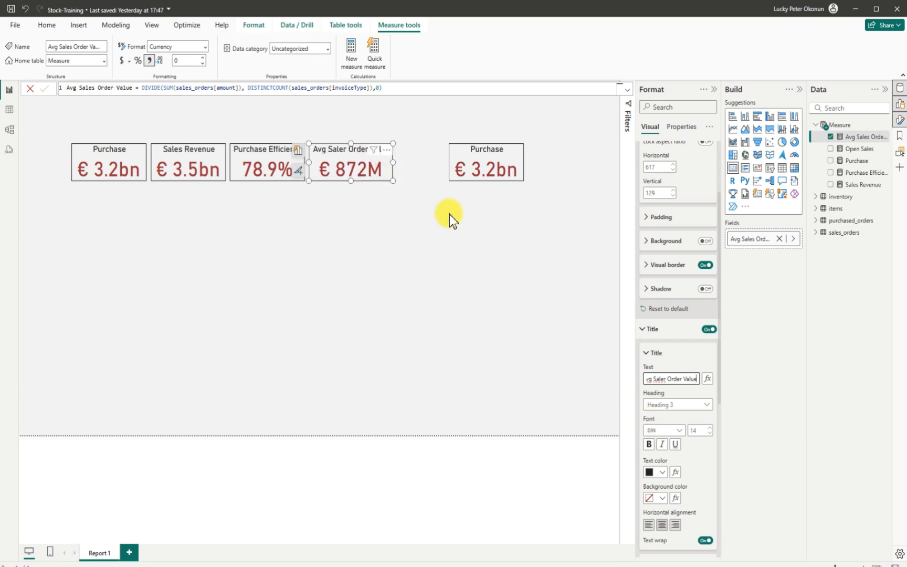
- Place the fifth card right beside the widened fourth card and replace its Purchase measure with Open Sales
left_click(461, 227)
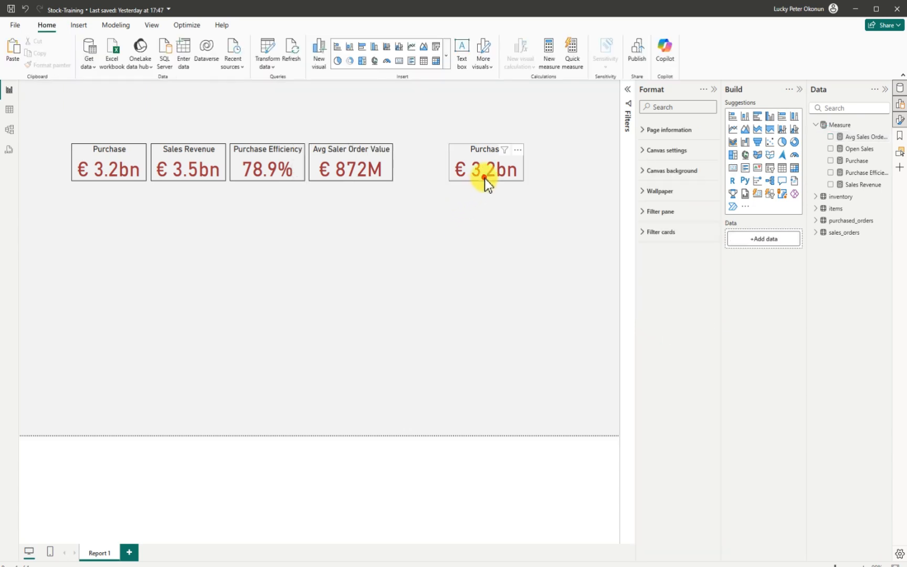
mouse_move(446, 178)
left_mouse_down()
mouse_move(420, 173)
mouse_move(435, 180)
left_mouse_up()
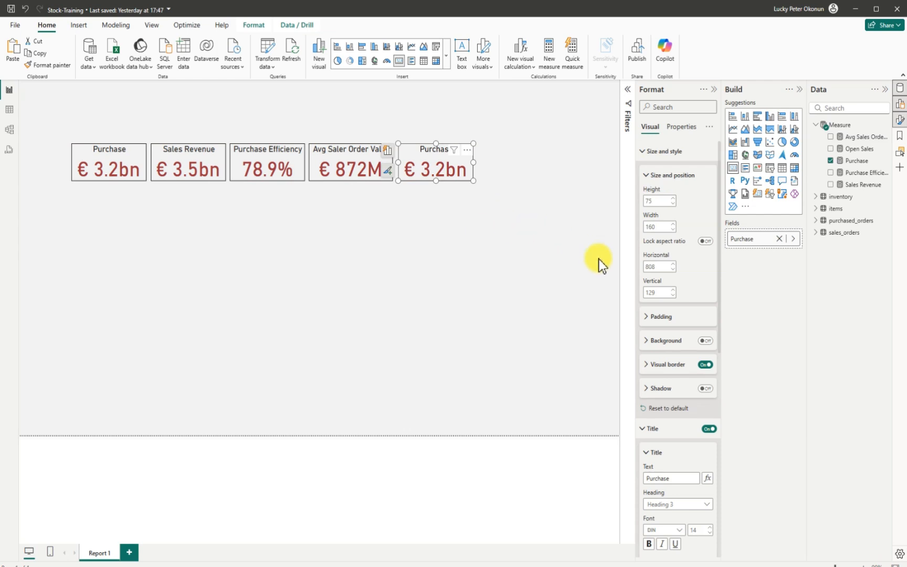
left_click(831, 160)
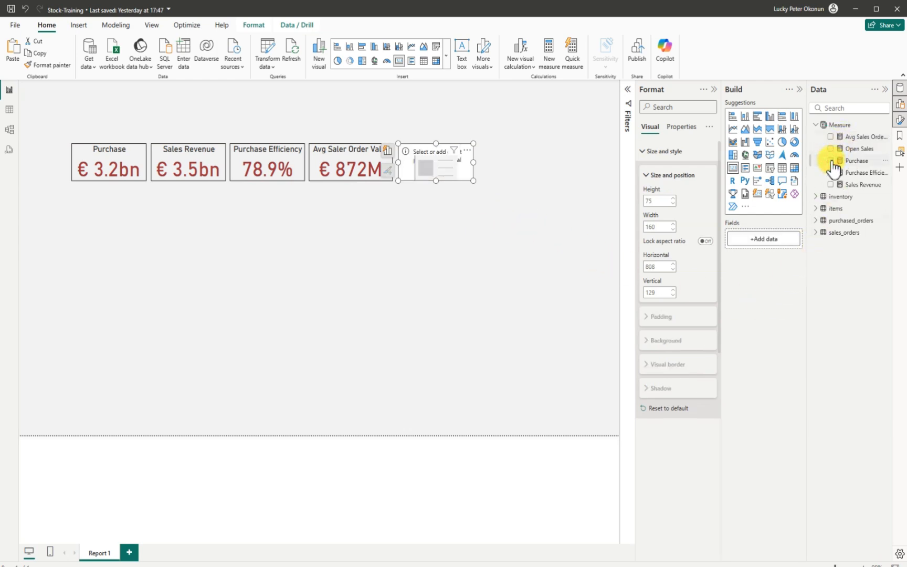
left_click(830, 149)
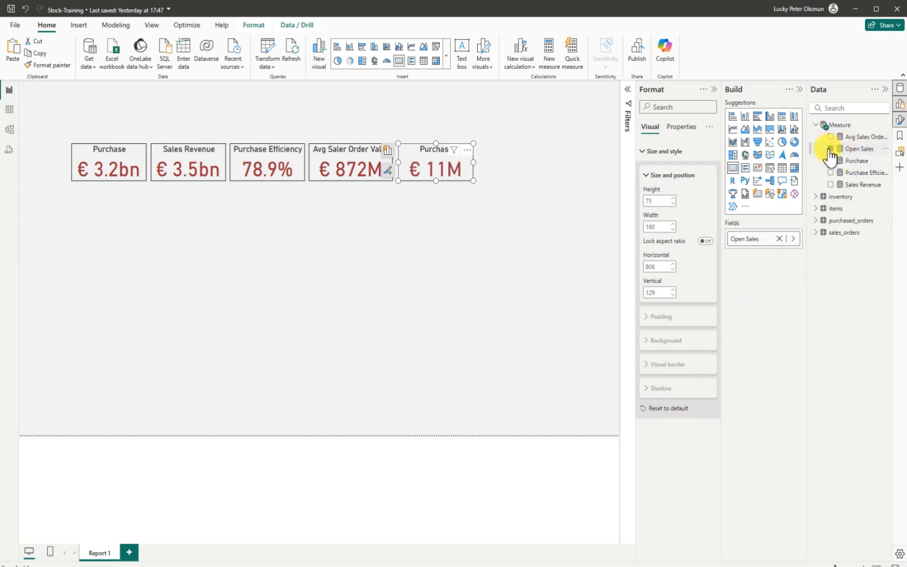
left_click(454, 270)
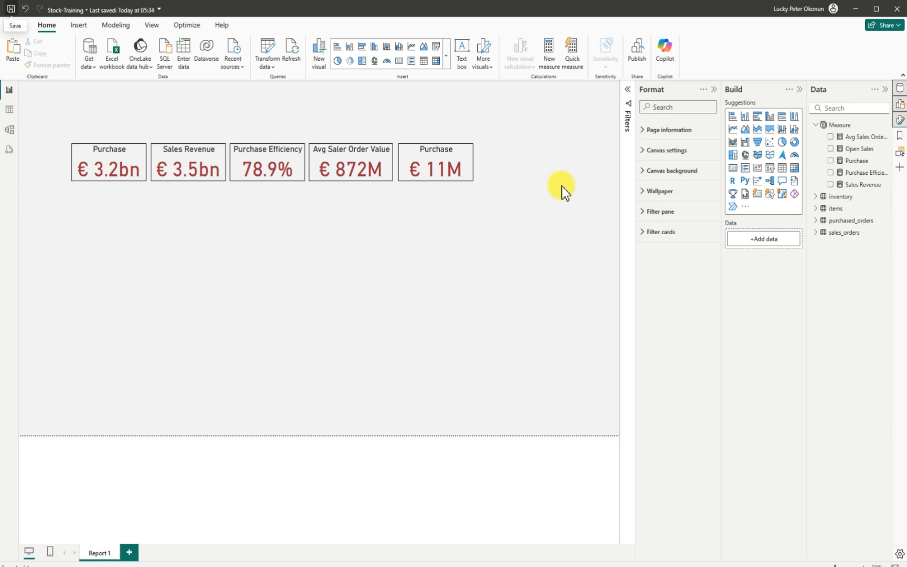
- Hide the formatting options and insert a line chart below the cards, aligned with the first card and nearly three cards wide
left_click(712, 89)
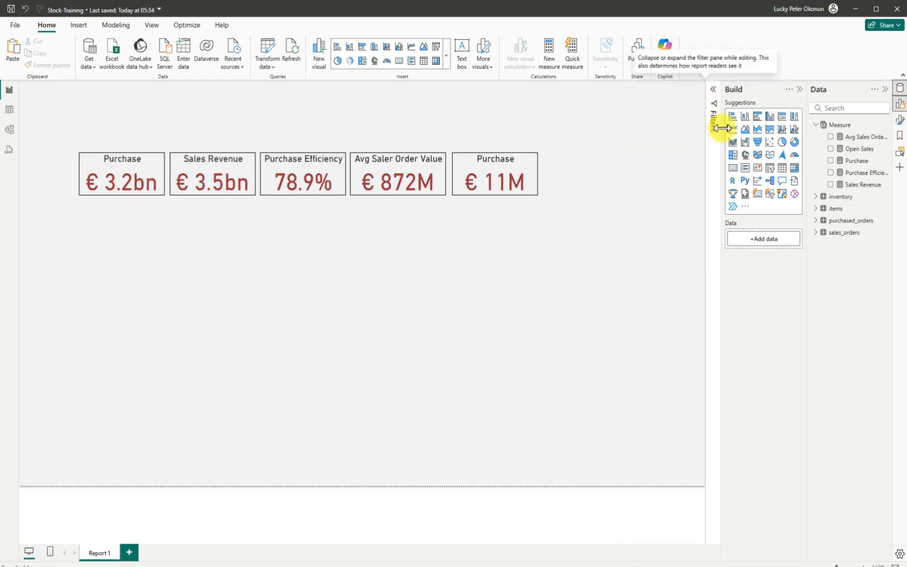
left_click(730, 128)
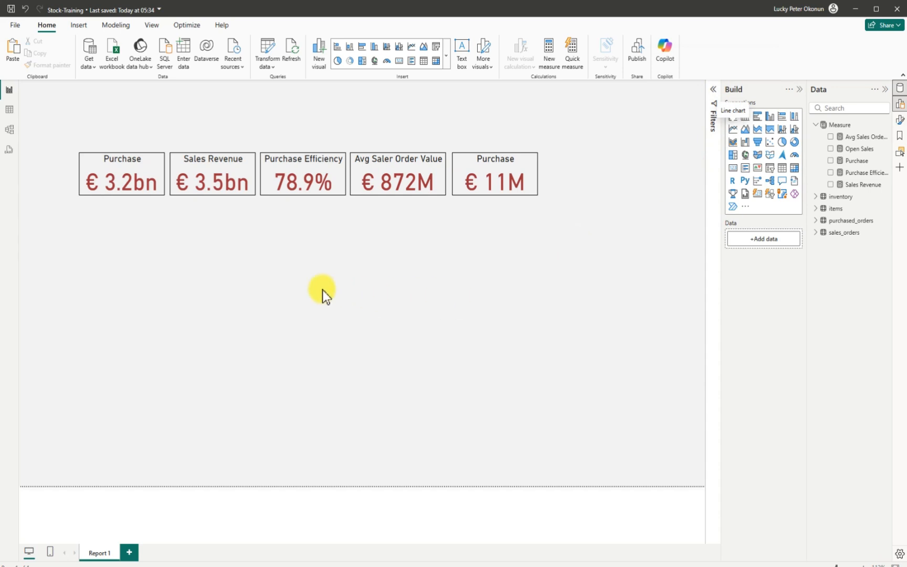
left_click_drag(165, 297, 317, 304)
left_click_drag(187, 302, 189, 270)
left_click_drag(315, 261, 332, 264)
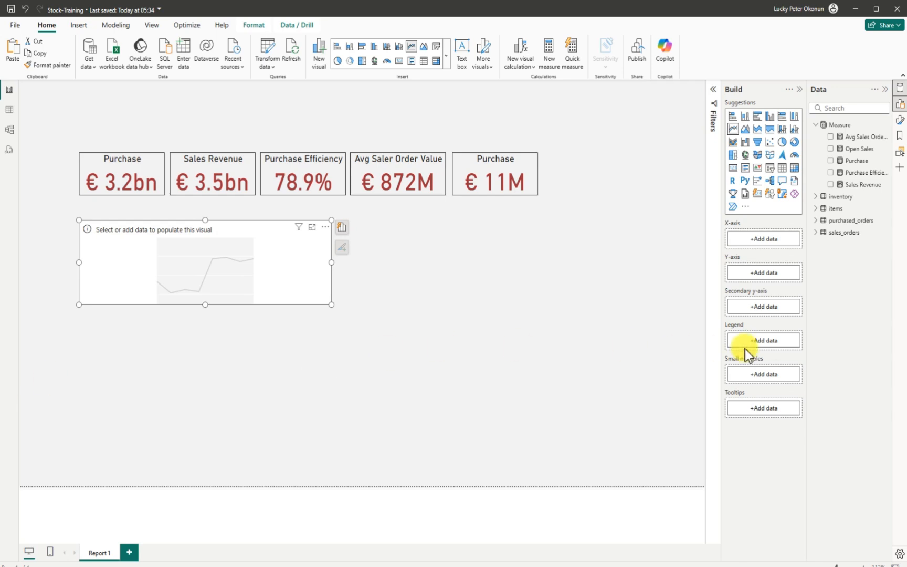
- Add Year and Month from the tranDate hierarchy of sales_orders to the line chart's X-axis
left_click(821, 235)
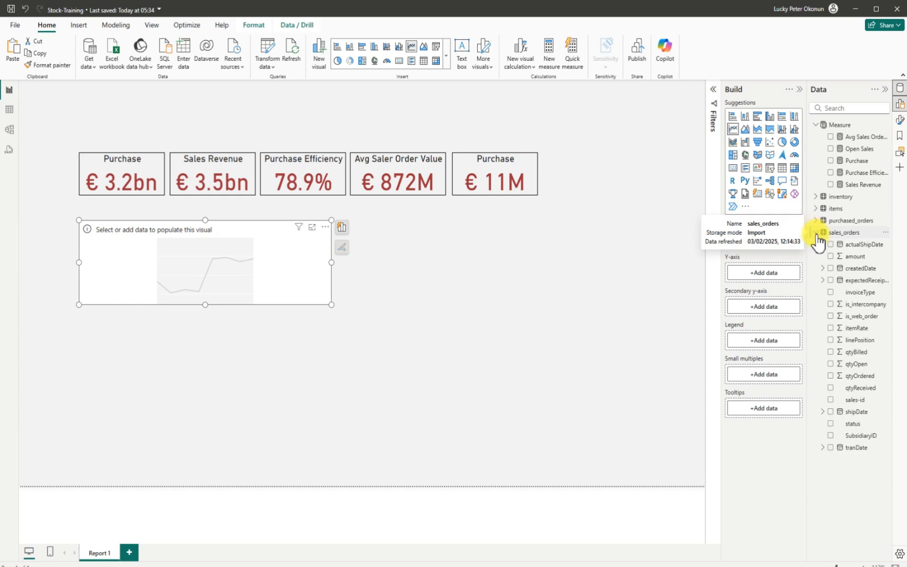
left_click(823, 447)
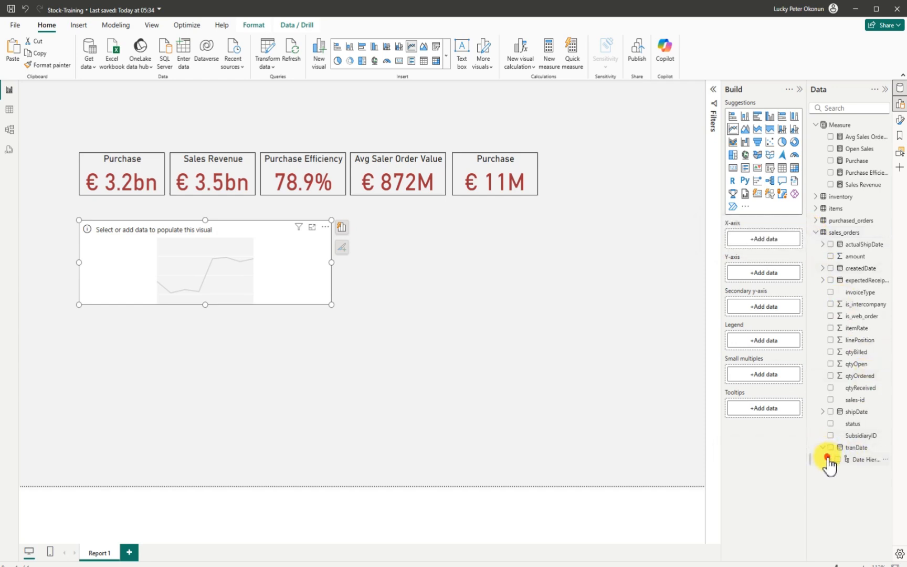
left_click(829, 460)
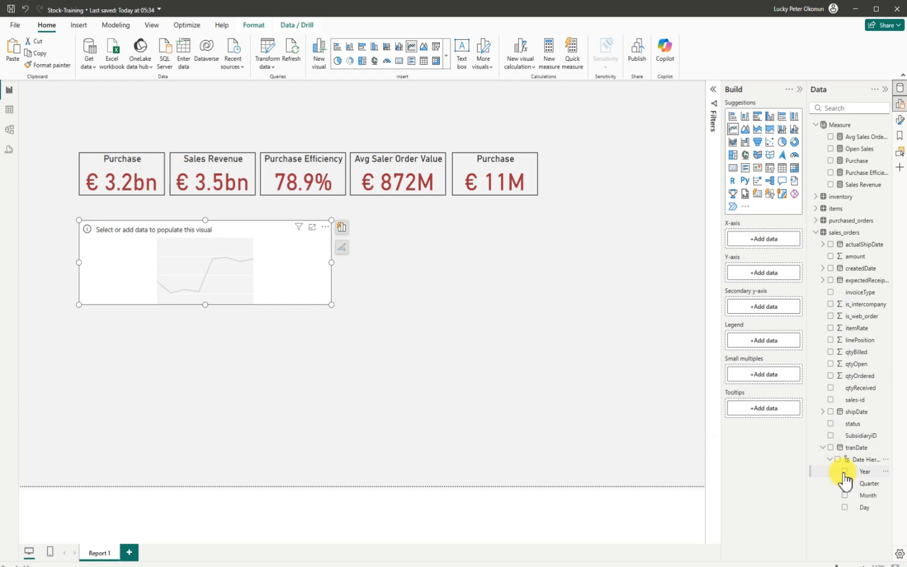
left_click(845, 472)
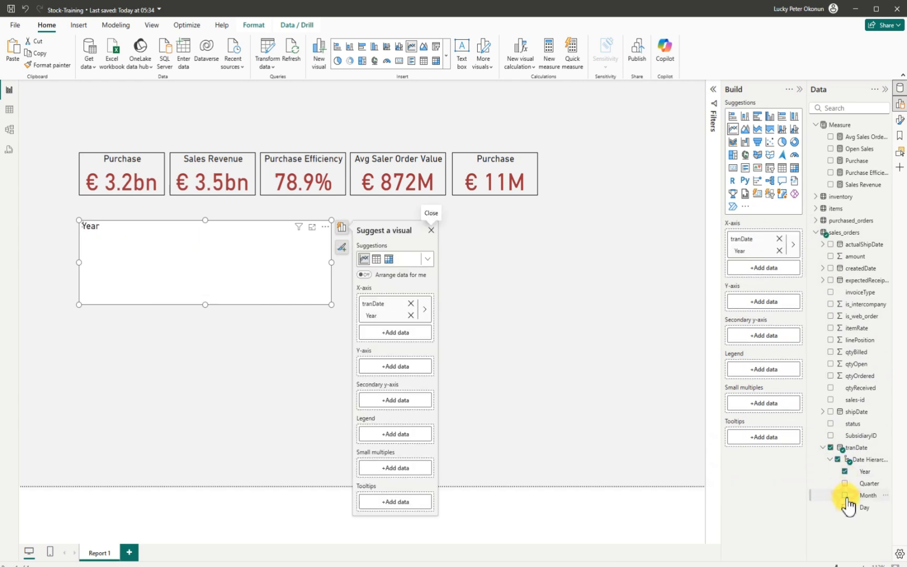
left_click(844, 495)
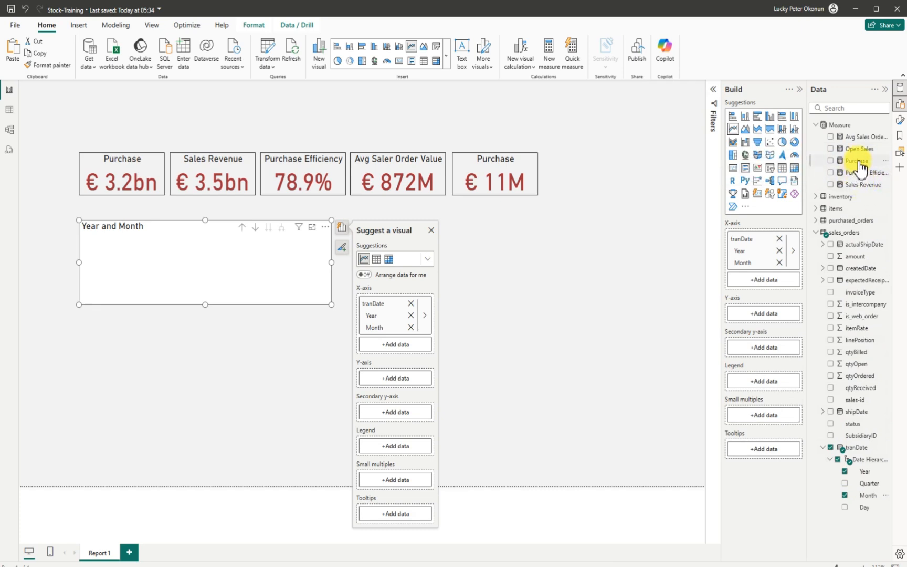
- Plot Purchase on the line chart's Y-axis and Sales Revenue on its secondary Y-axis, and widen the chart slightly
left_click_drag(856, 160, 774, 316)
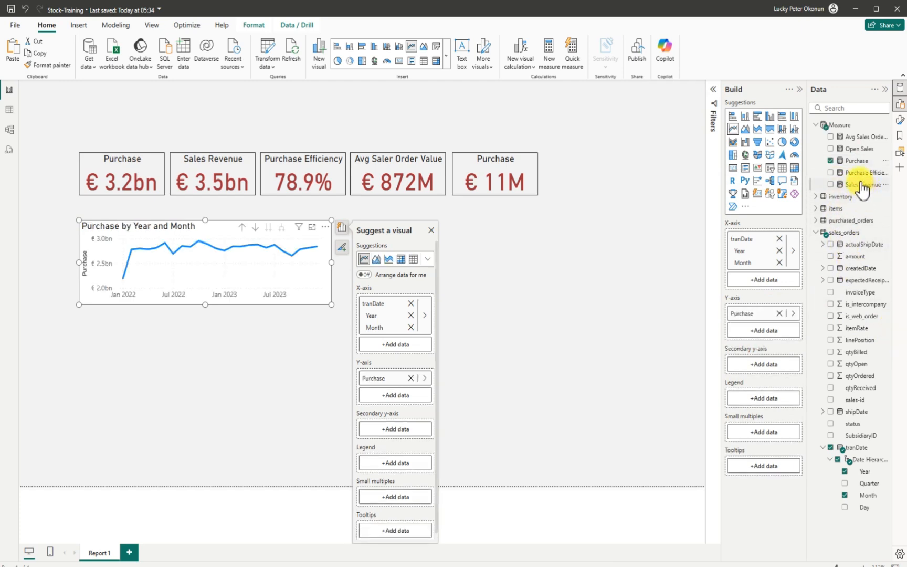
left_click_drag(861, 183, 766, 364)
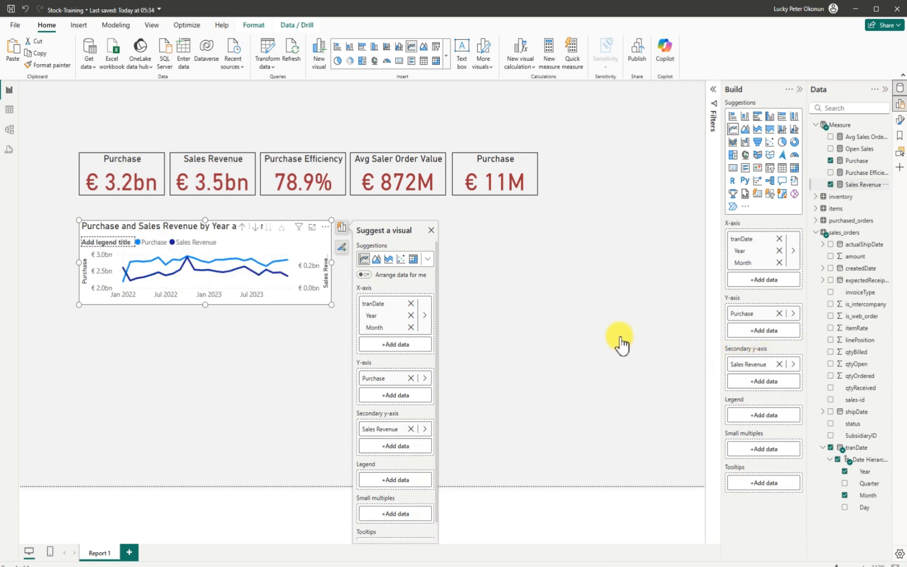
left_click(334, 268)
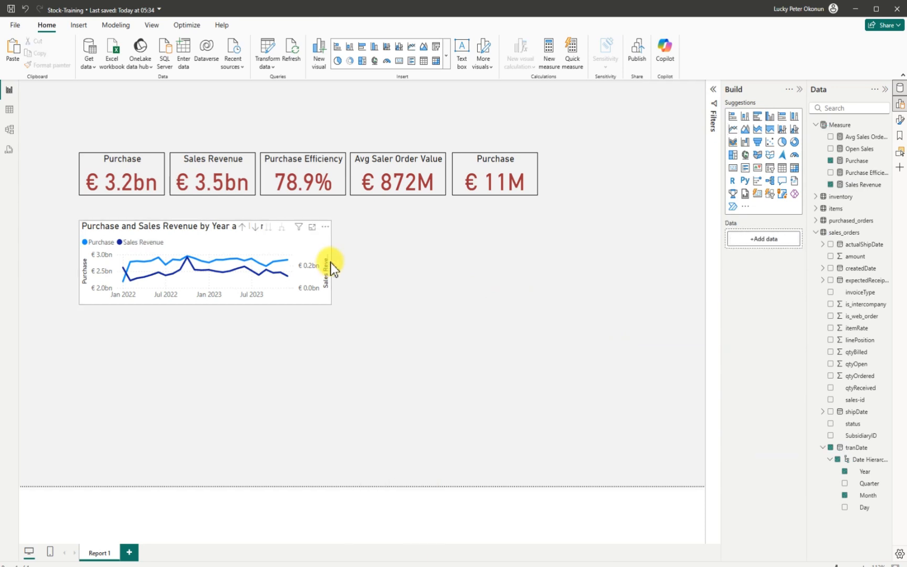
left_click(335, 265)
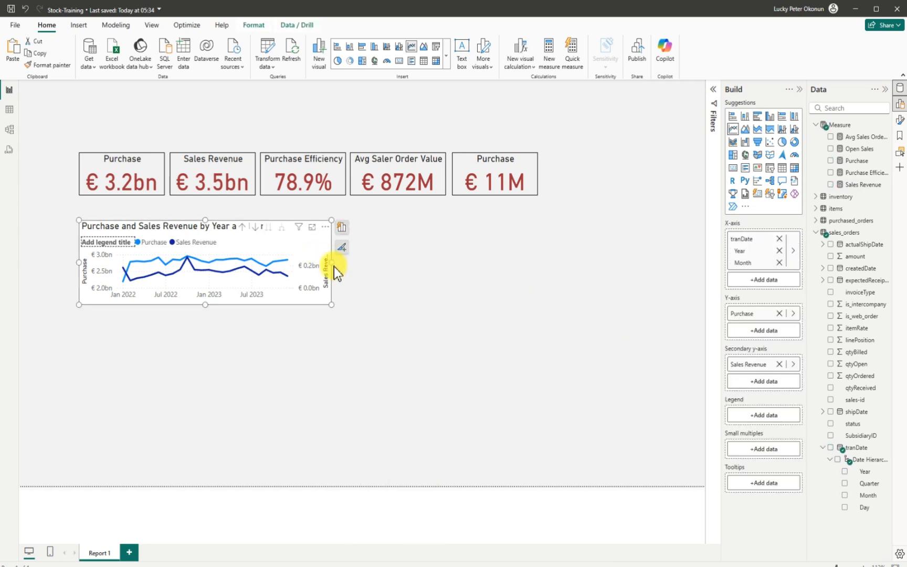
left_click_drag(333, 264, 336, 266)
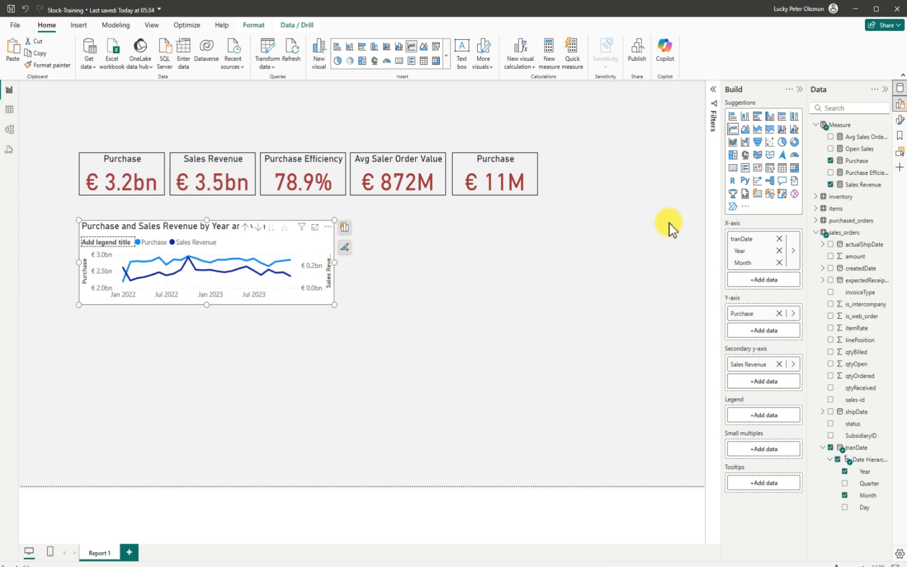
- Open the line chart's formatting options and turn on its visual border, leaving the background off
left_click(329, 227)
left_click(359, 286)
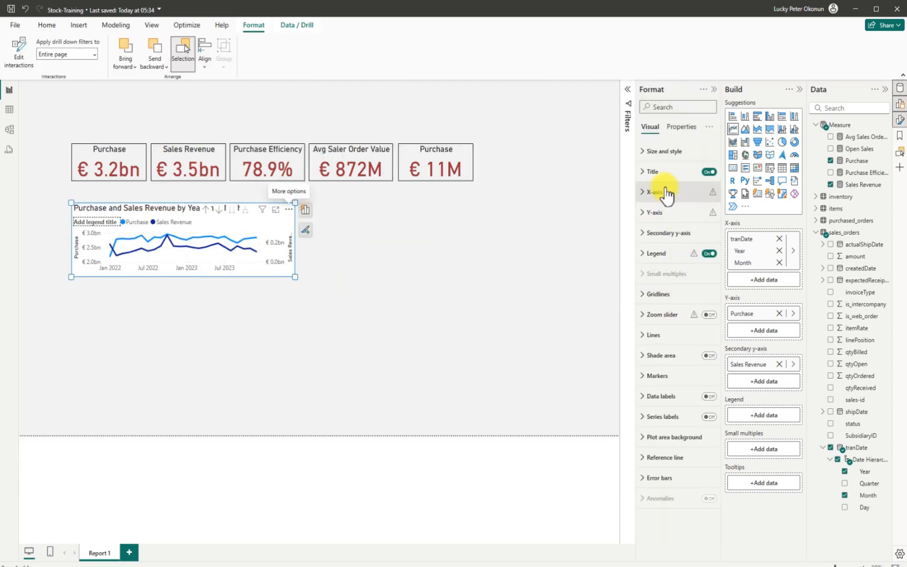
left_click(641, 151)
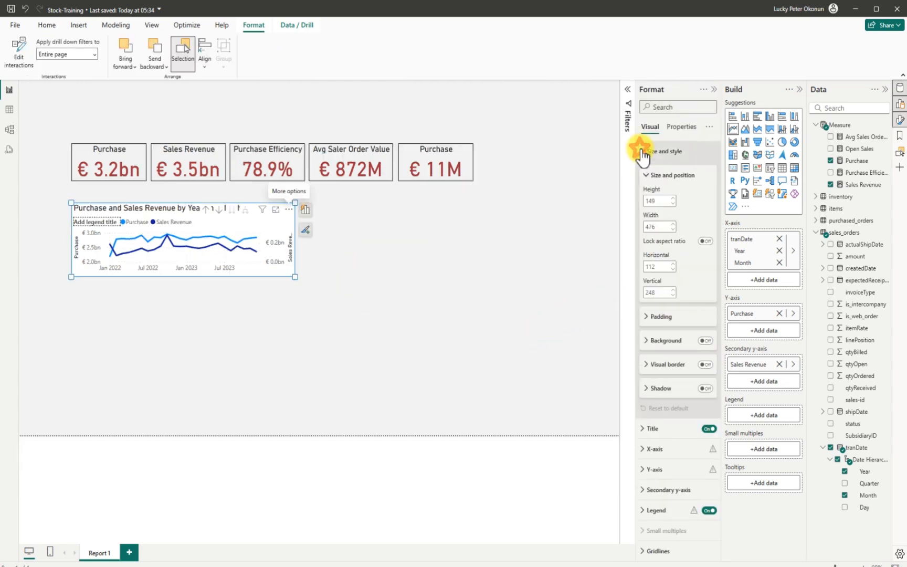
left_click(704, 342)
left_click(703, 341)
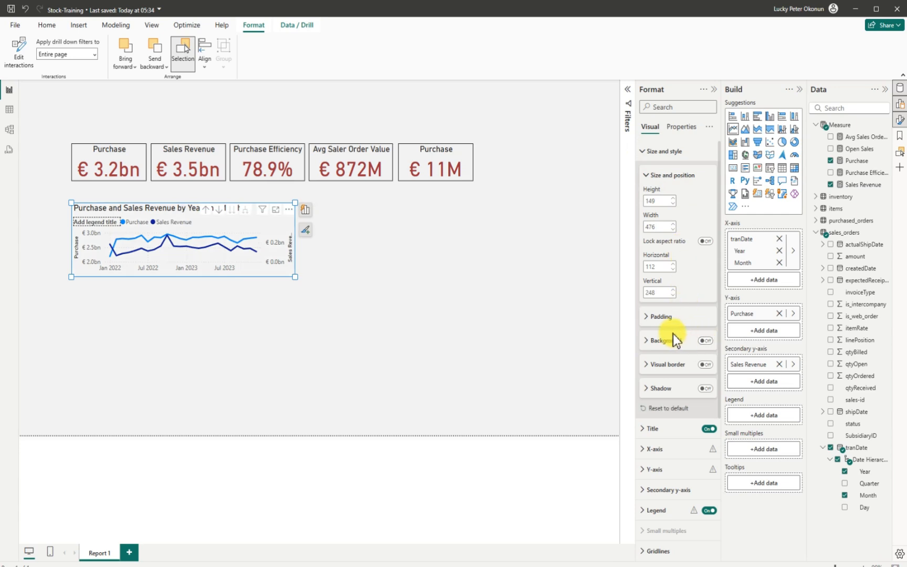
left_click(705, 364)
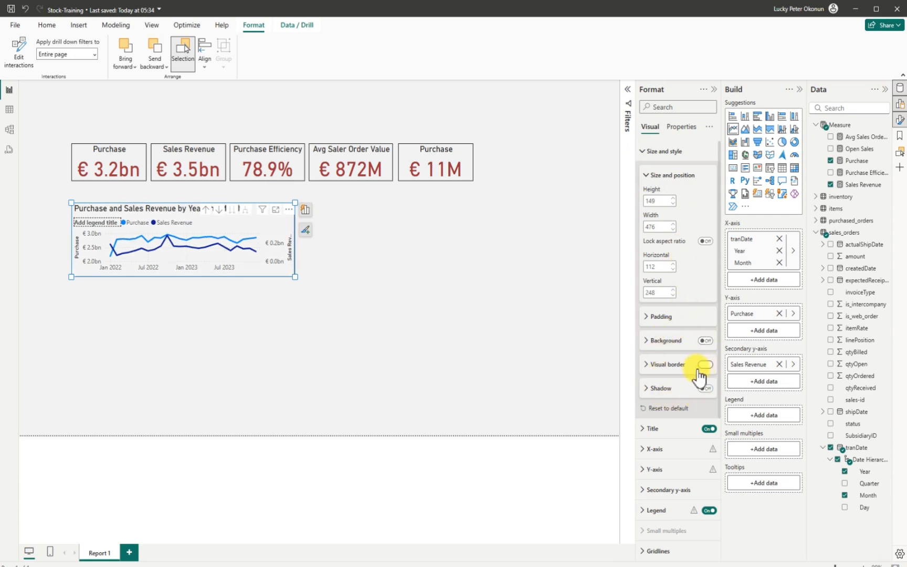
- Retitle the line chart Purchase and Sales Revenue Trend and center the title horizontally
scroll(667, 397, "down", 1)
scroll(664, 388, "down", 3)
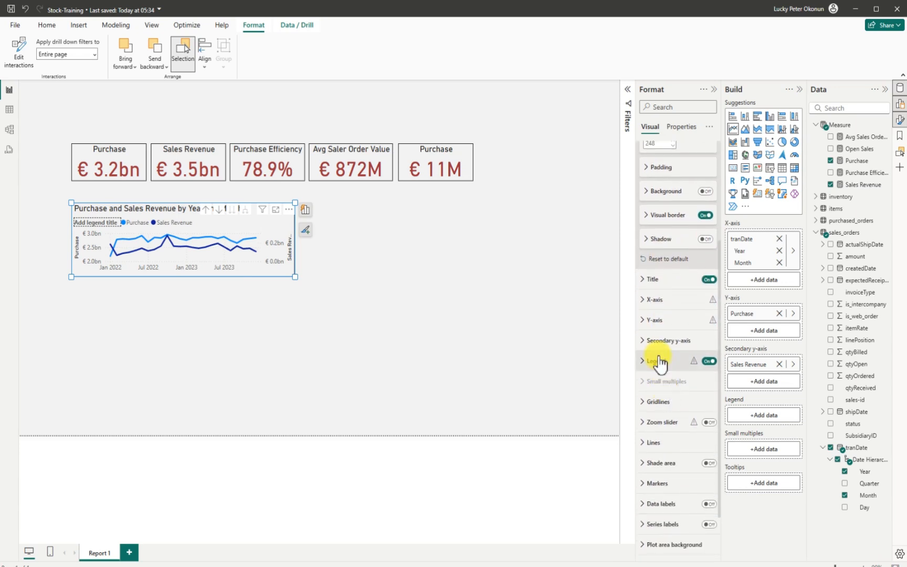
left_click(644, 279)
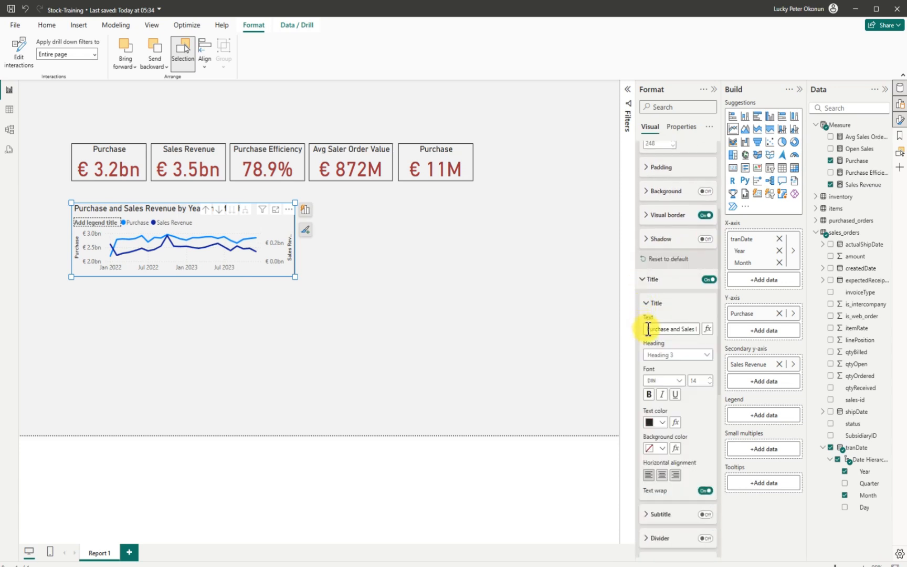
left_click_drag(646, 328, 700, 330)
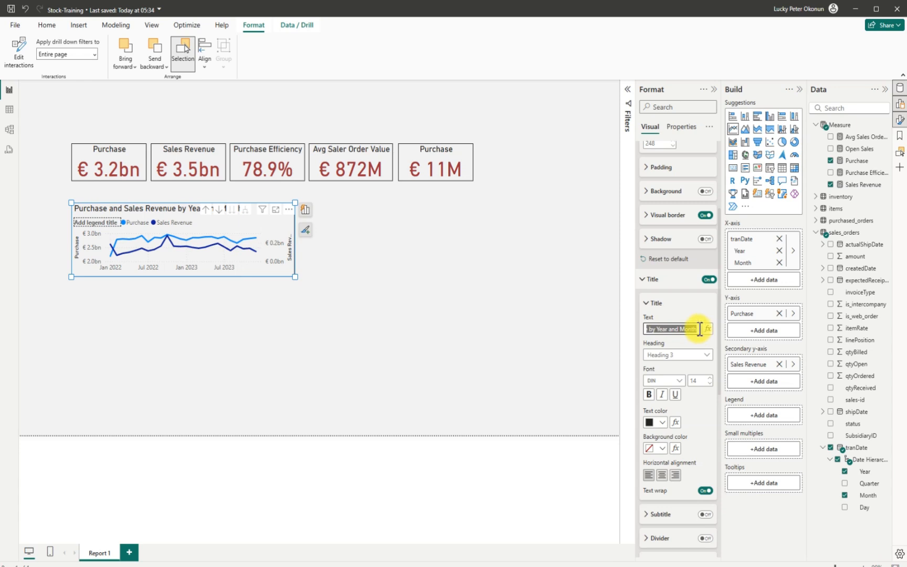
left_click(700, 329)
key("BackSpace")
key("BackSpace")
key("BackSpace")
key("BackSpace")
key("BackSpace")
key("BackSpace")
key("BackSpace")
key("BackSpace")
key("BackSpace")
key("BackSpace")
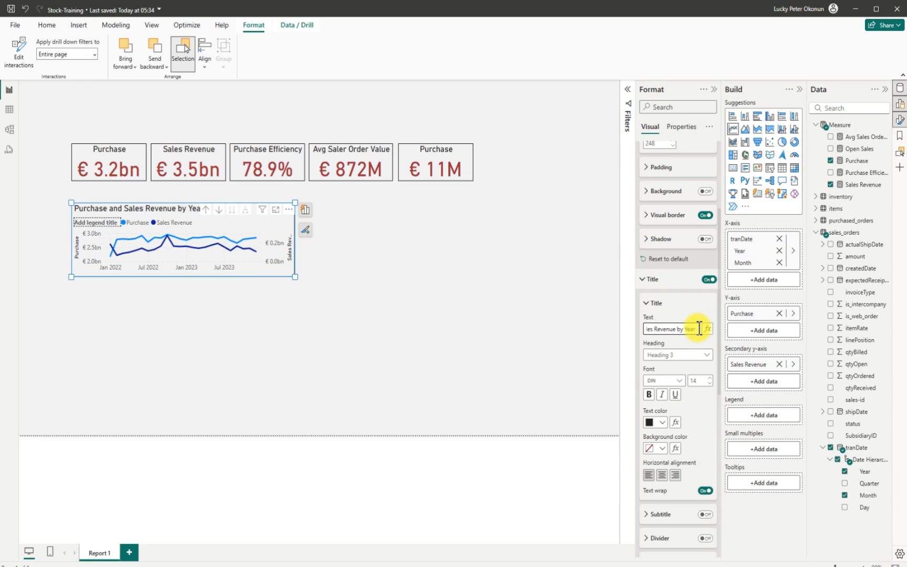
key("BackSpace")
key("BackSpace")
key("BackSpace")
key("BackSpace")
key("BackSpace")
key("BackSpace")
key("BackSpace")
key("BackSpace")
key("BackSpace")
type("Trend")
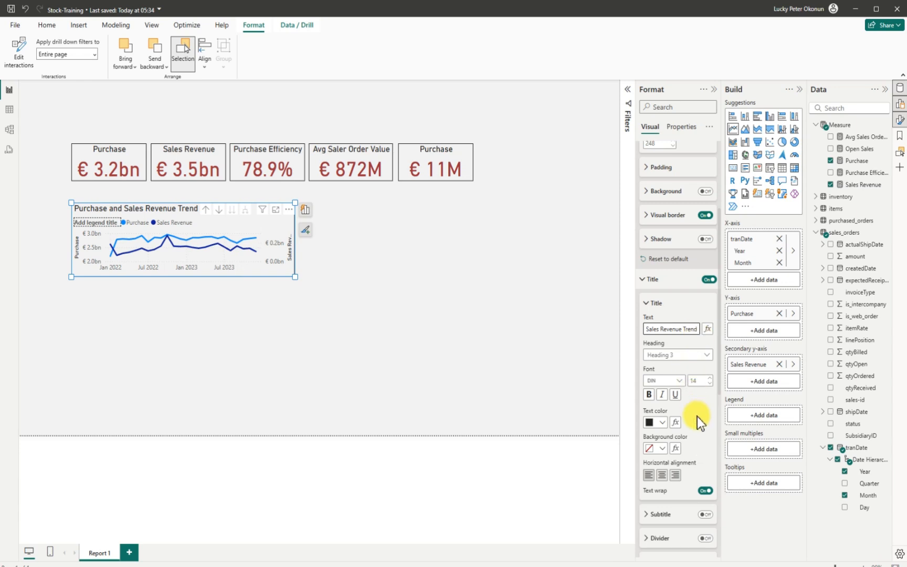
left_click(662, 475)
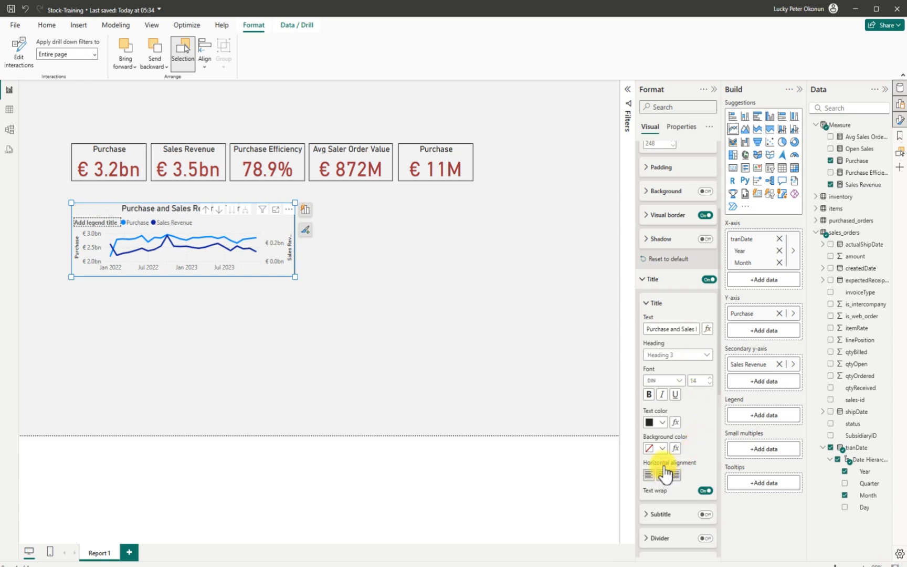
- Widen the line chart slightly past the third card and move it up a little closer to the cards
scroll(686, 407, "down", 5)
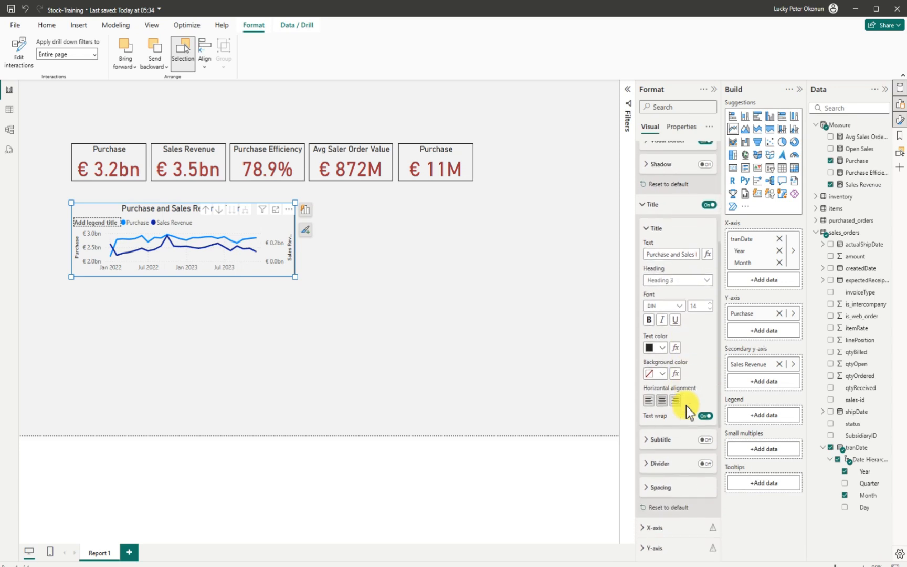
scroll(688, 415, "down", 3)
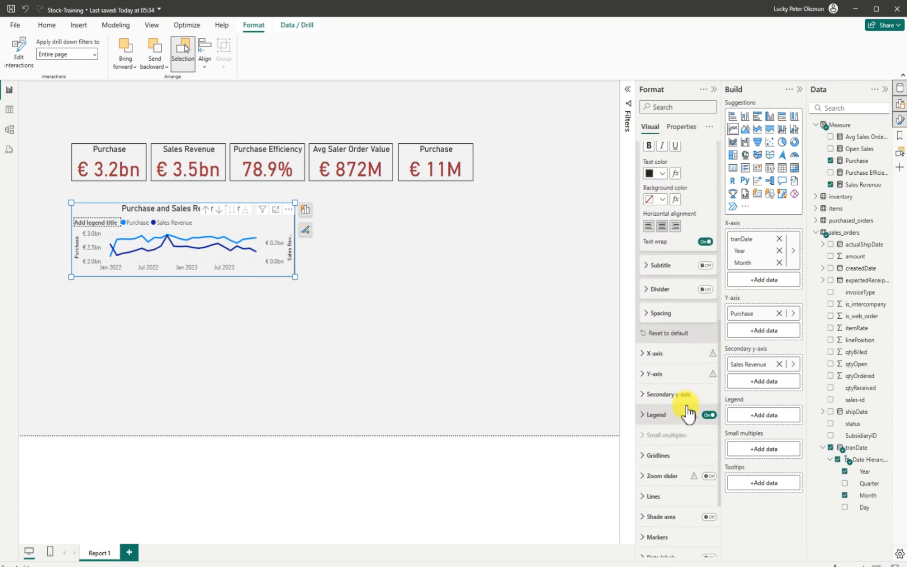
left_click(645, 354)
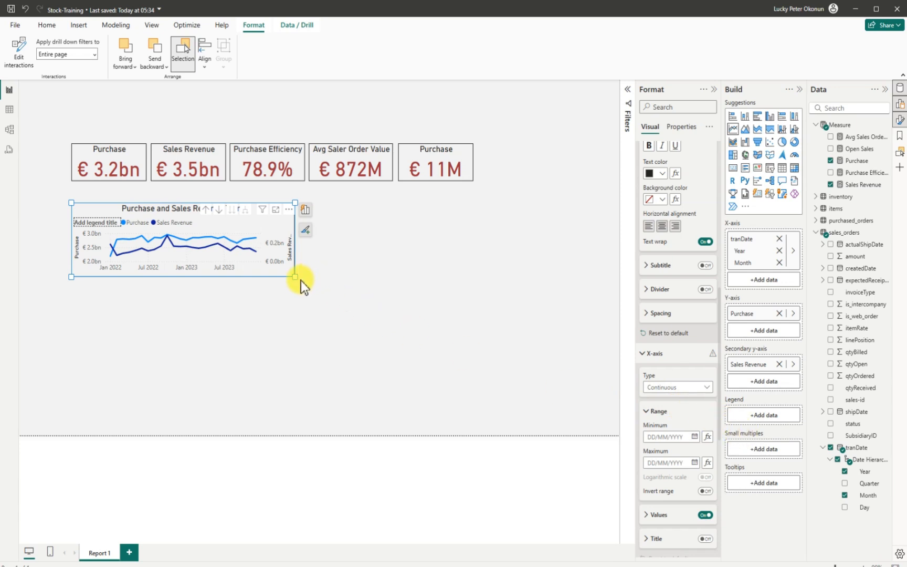
left_click_drag(296, 277, 326, 283)
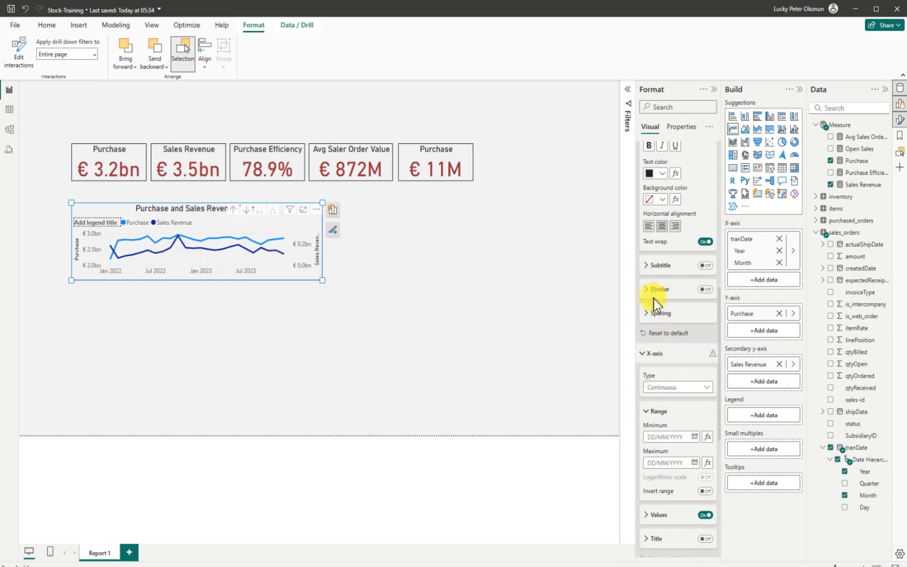
mouse_move(319, 281)
left_mouse_down()
mouse_move(323, 302)
mouse_move(314, 283)
left_mouse_up()
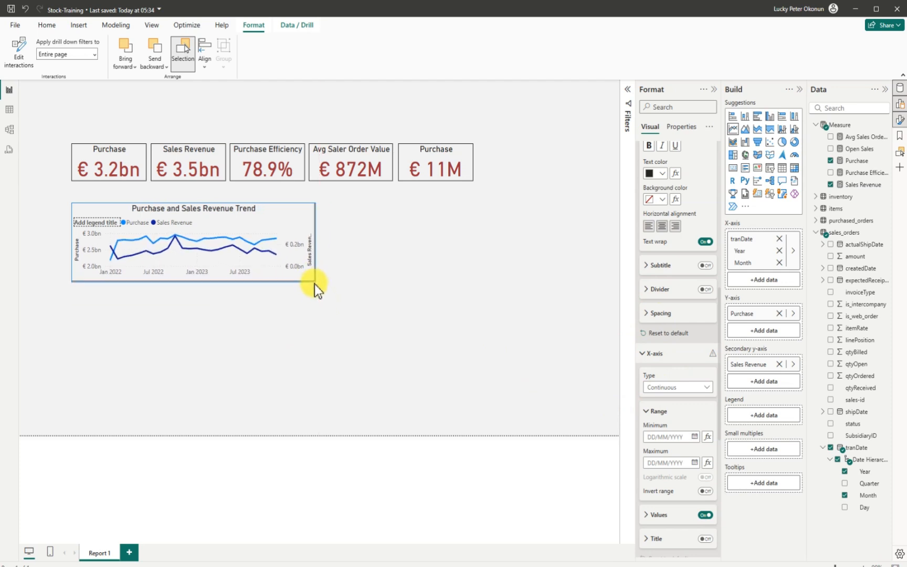
left_click_drag(142, 227, 145, 228)
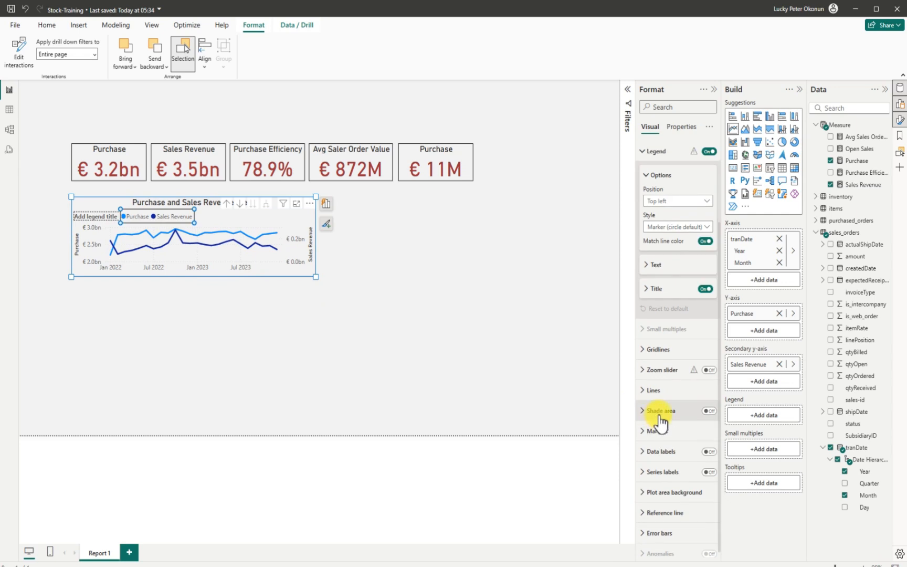
left_click(107, 202)
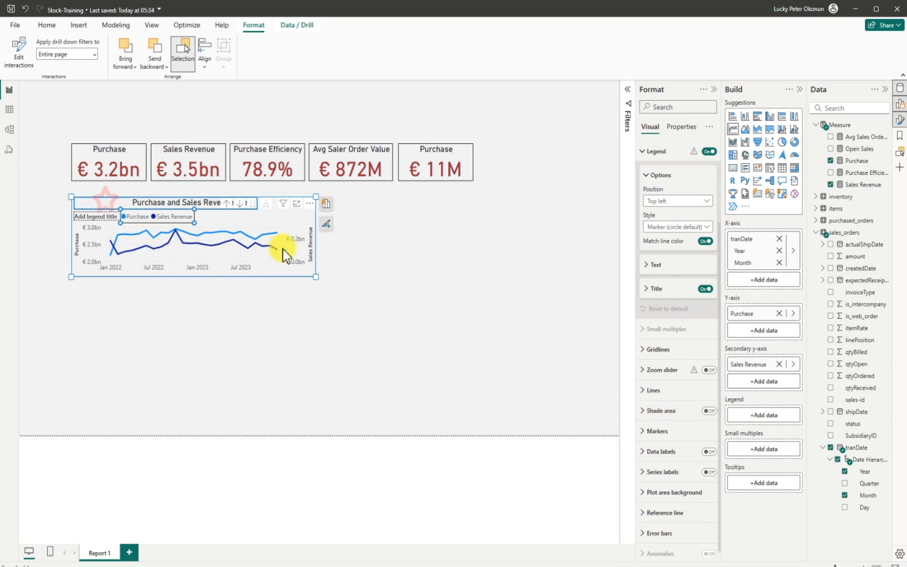
left_click(304, 274)
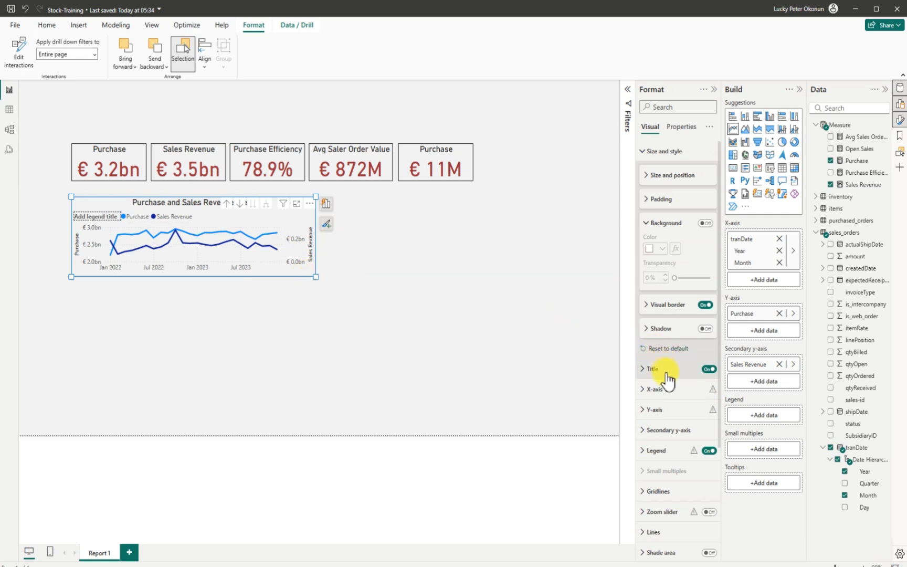
- Make the line chart slightly taller and turn off its X-axis title
left_click(648, 391)
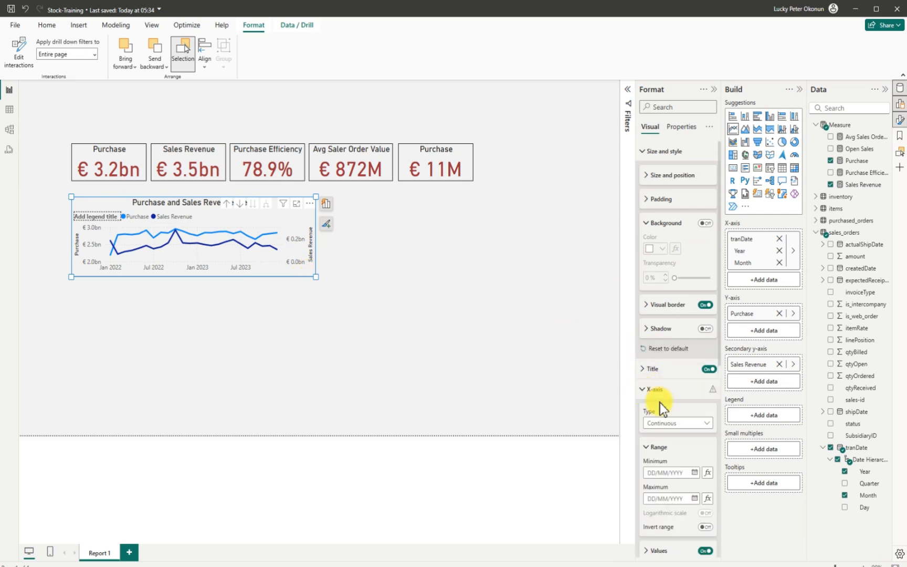
scroll(662, 413, "down", 5)
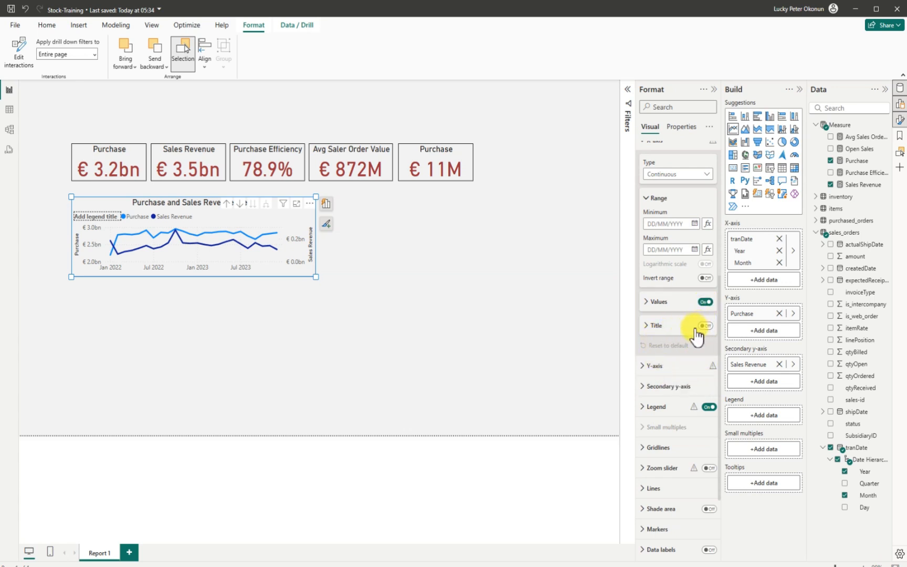
scroll(695, 330, "up", 2)
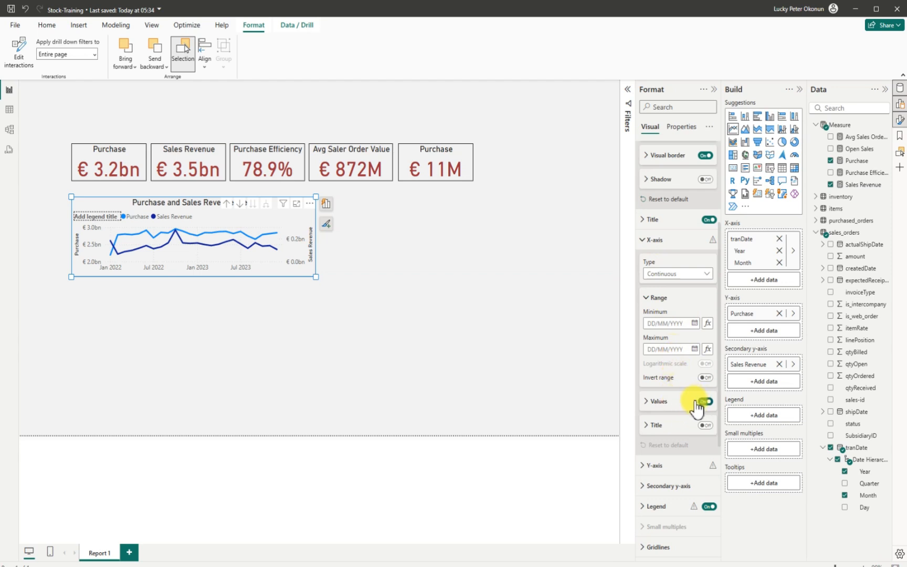
scroll(684, 425, "down", 2)
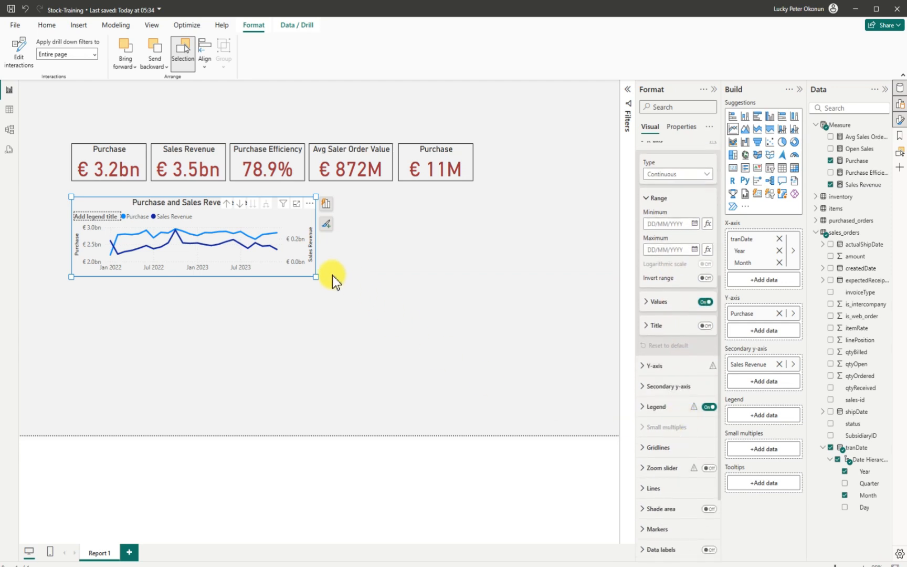
mouse_move(315, 276)
left_mouse_down()
mouse_move(316, 305)
mouse_move(319, 295)
left_mouse_up()
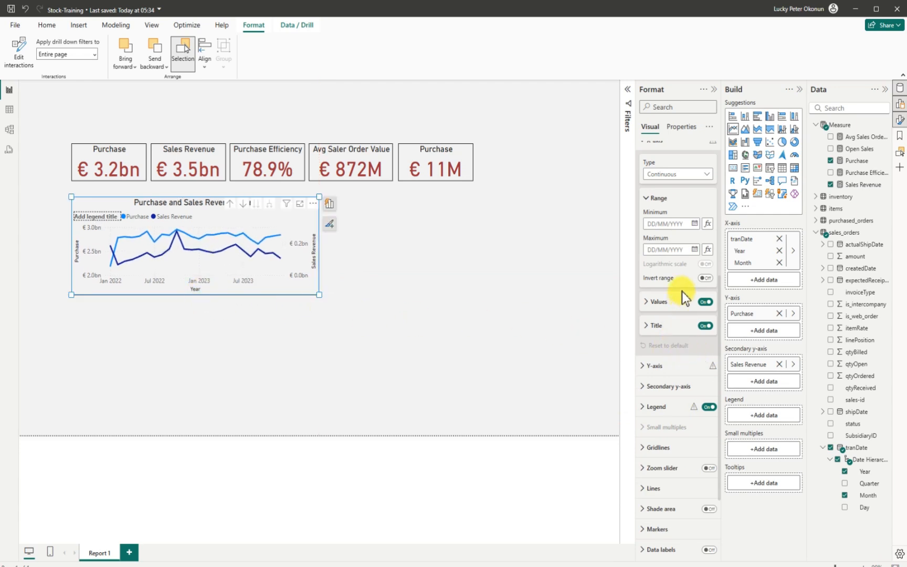
scroll(682, 289, "up", 2)
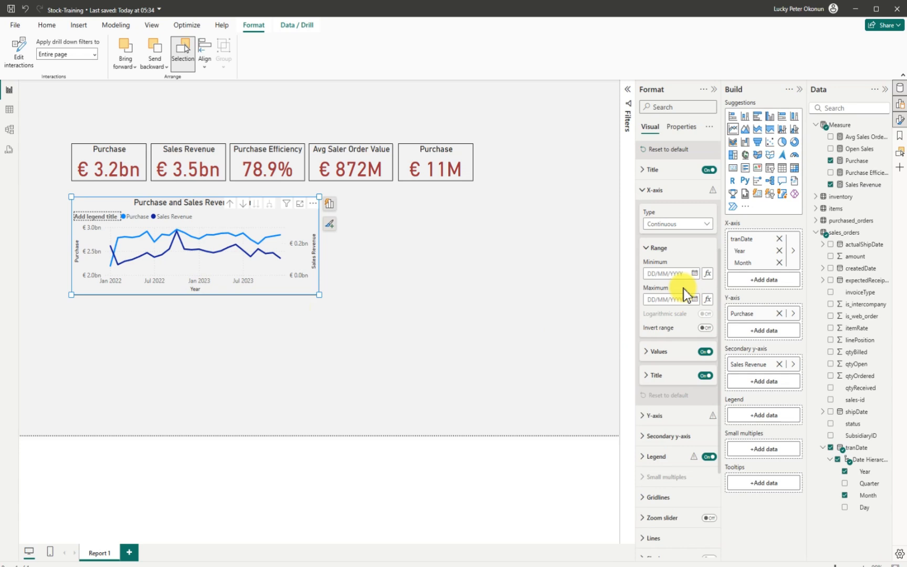
left_click(701, 374)
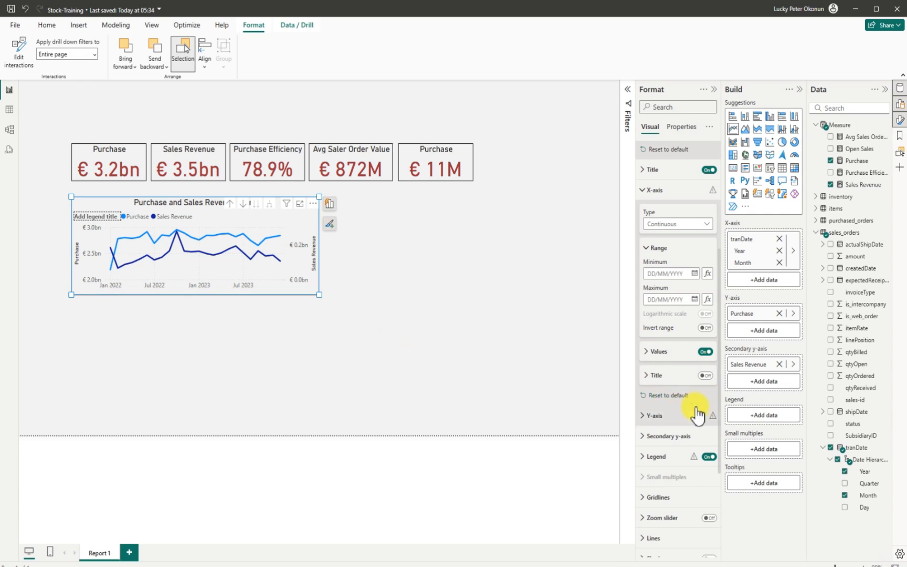
- Turn off the values and the title of the line chart's Y-axis
scroll(682, 415, "down", 3)
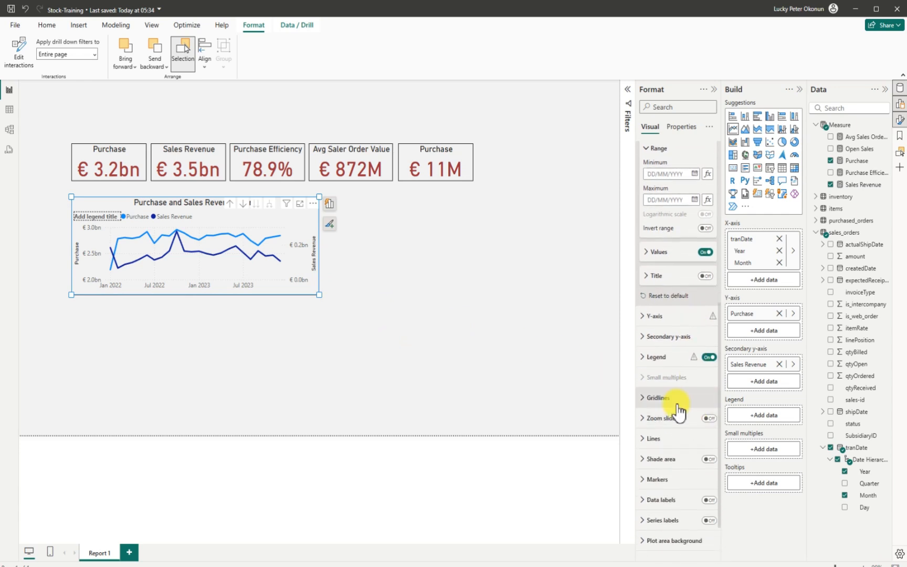
left_click(641, 319)
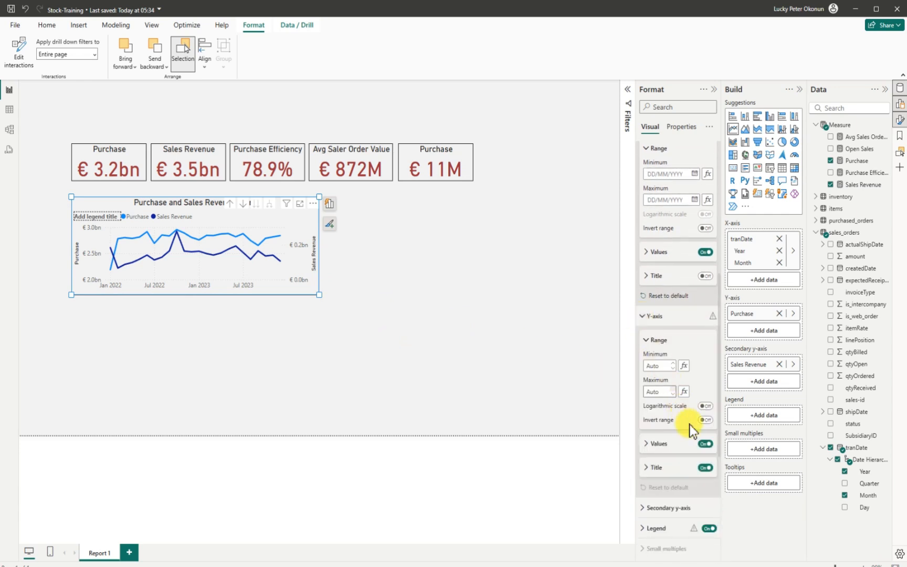
left_click(705, 444)
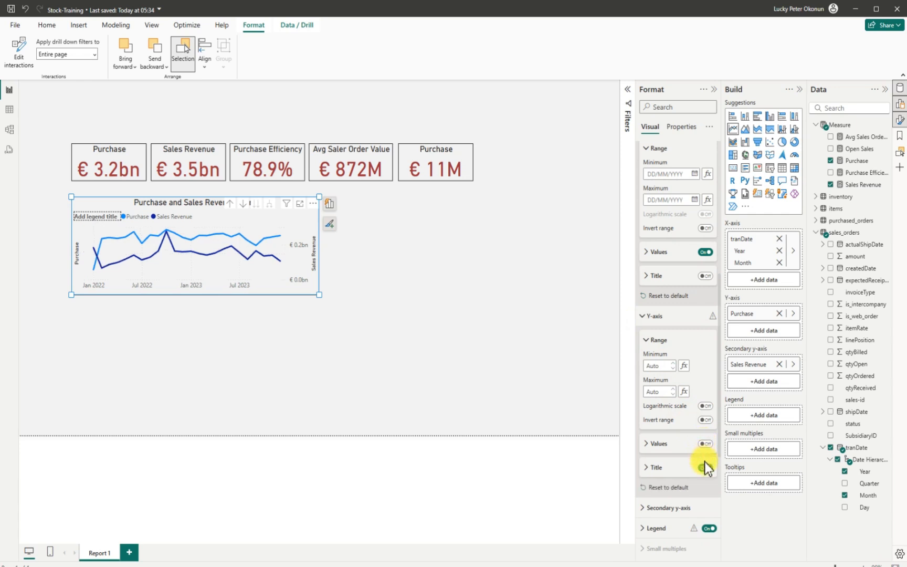
left_click(705, 467)
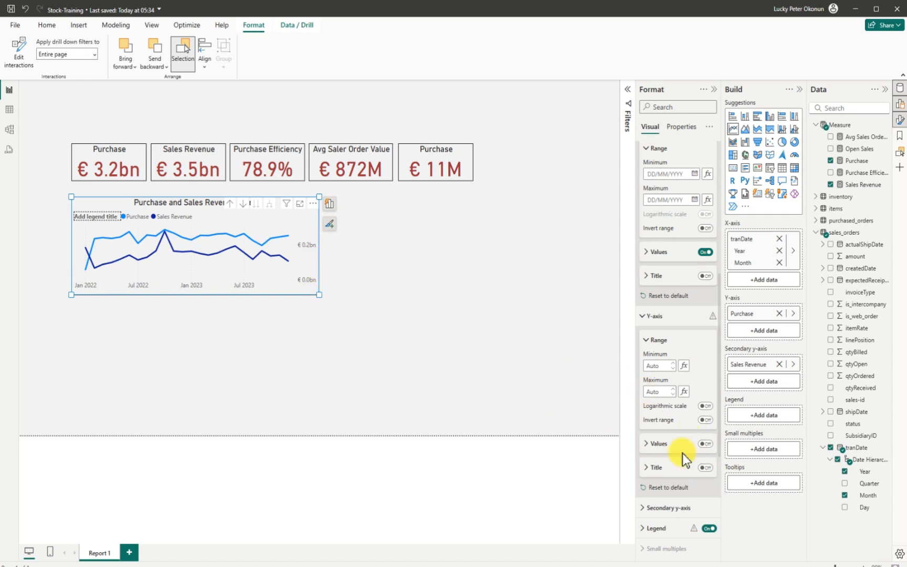
scroll(680, 459, "down", 5)
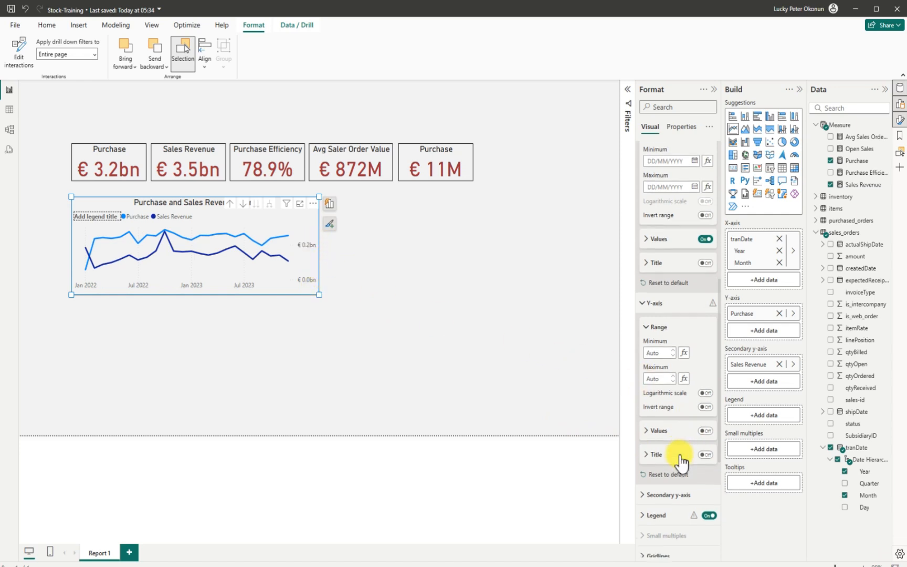
- Turn off the line chart's secondary Y-axis values and widen the chart to about the middle of the fourth card
left_click(641, 358)
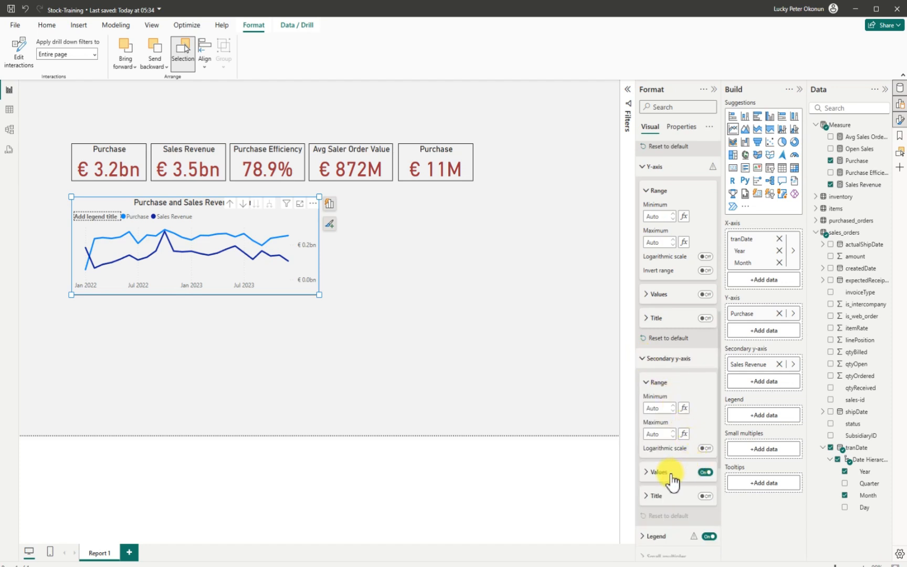
scroll(704, 489, "down", 3)
left_click(706, 373)
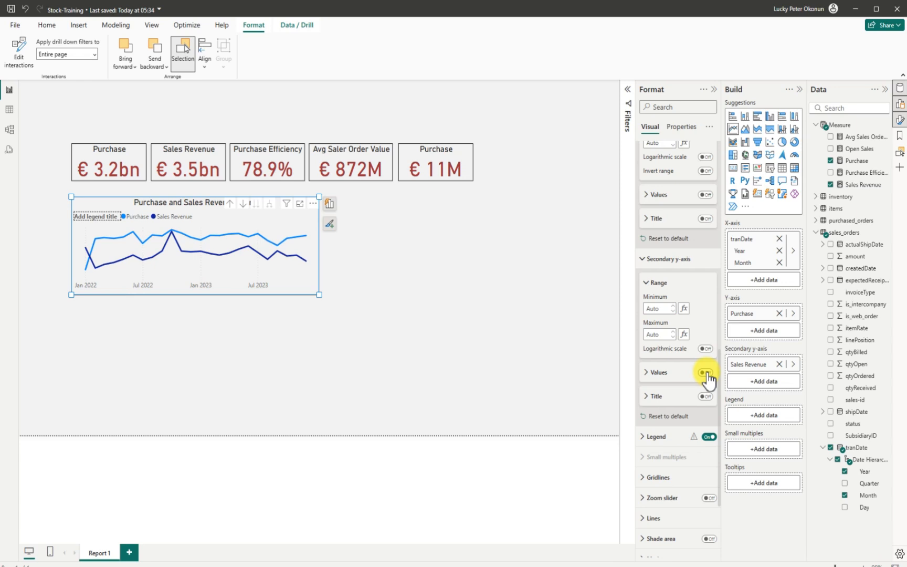
left_click_drag(319, 295, 354, 298)
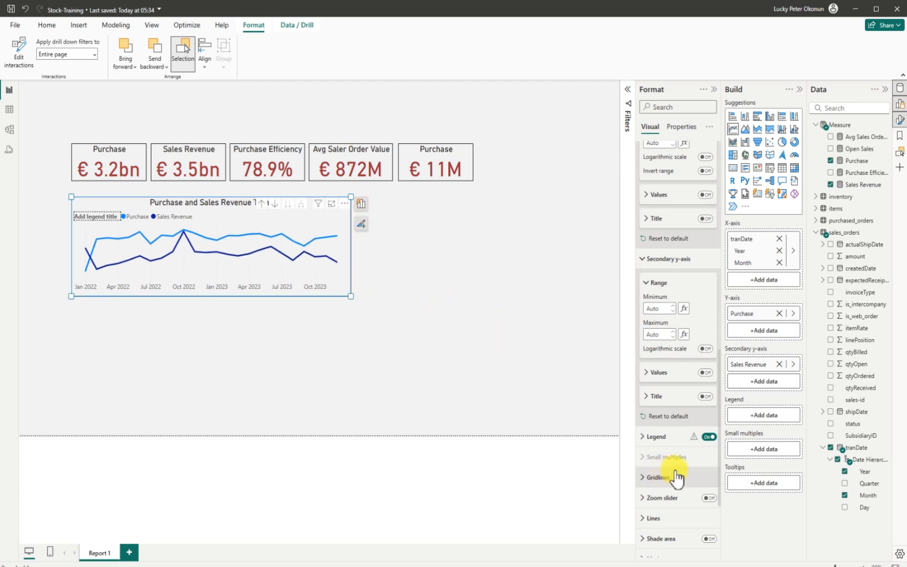
- Turn off the title of the line chart's legend
left_click(644, 436)
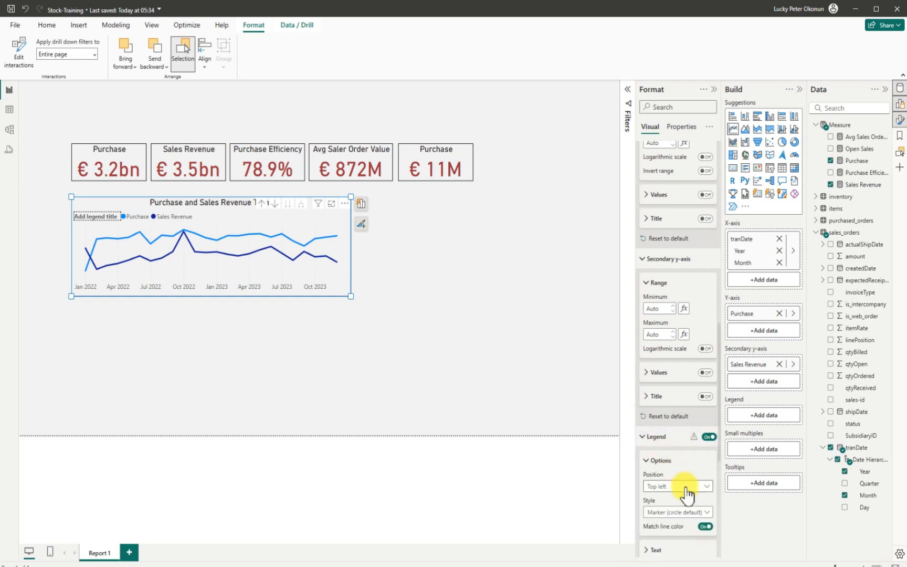
scroll(687, 494, "down", 2)
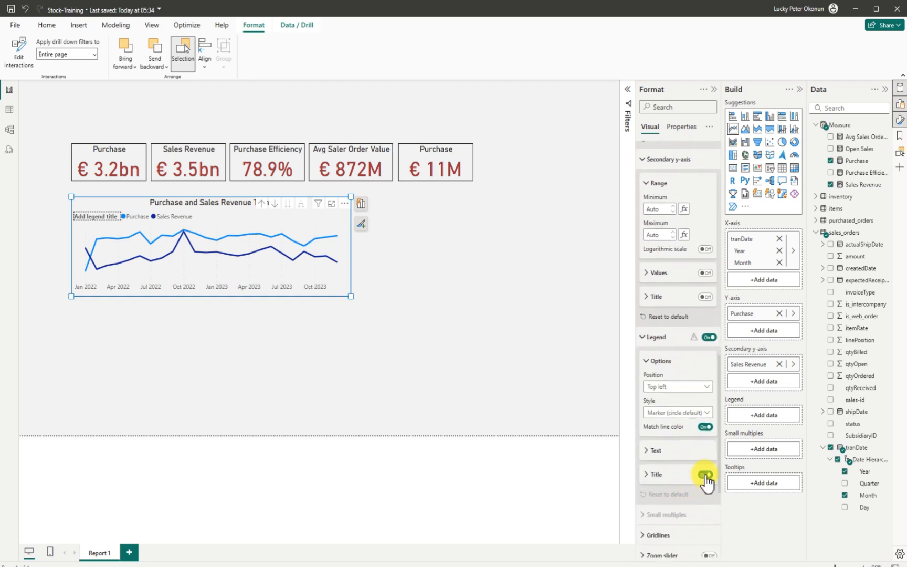
left_click(706, 475)
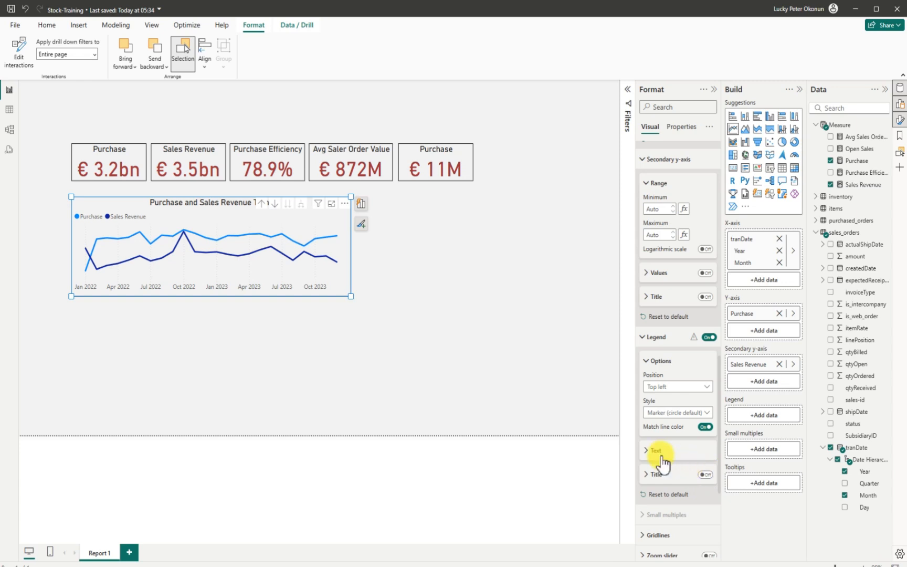
- Turn on markers for all series in the line chart
scroll(660, 458, "down", 4)
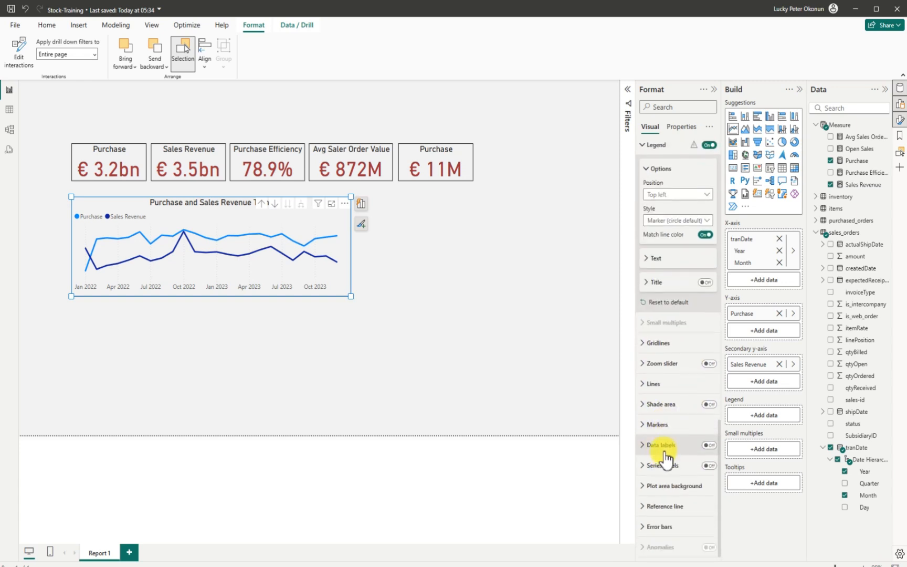
left_click(647, 425)
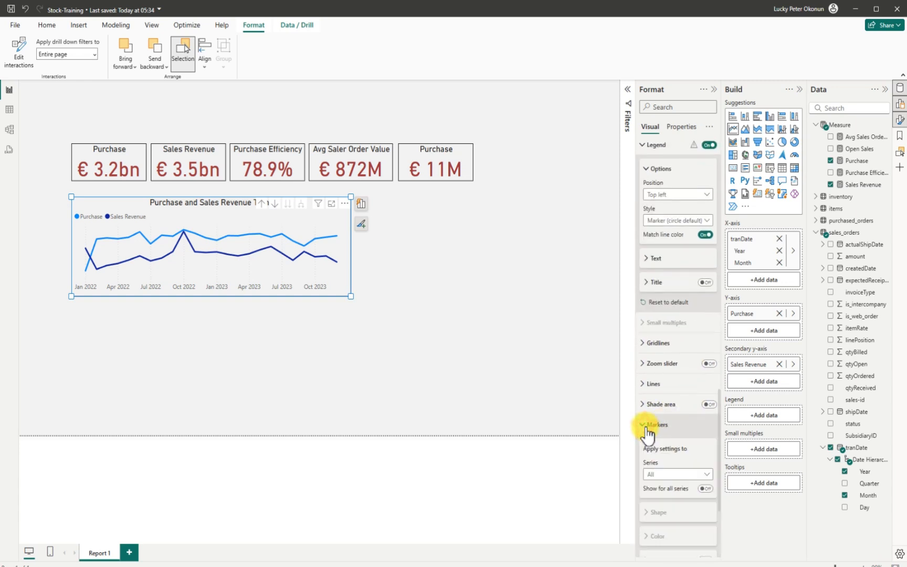
left_click(706, 489)
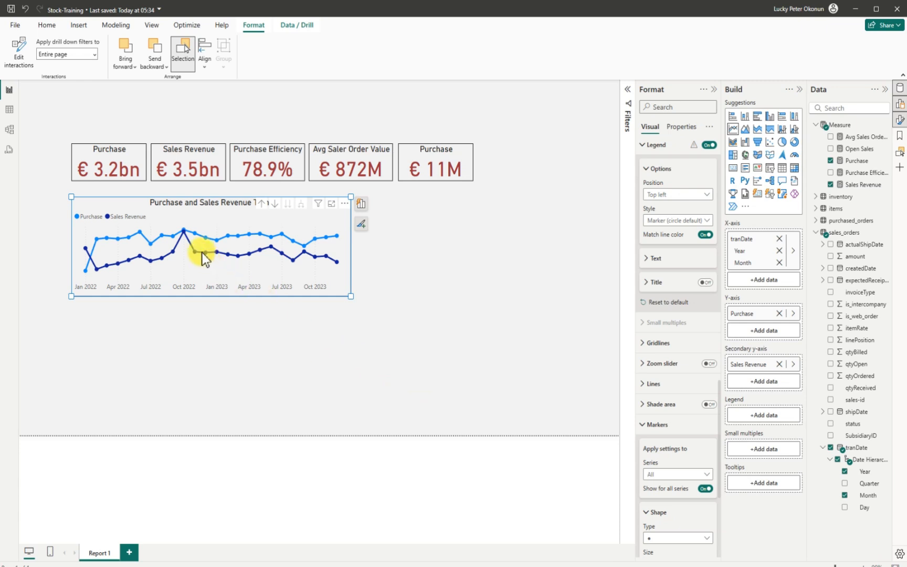
- Examine the Purchase and Sales Revenue values at the October 2022 peak of the trend chart
left_click(184, 234)
left_click(269, 271)
left_click(184, 230)
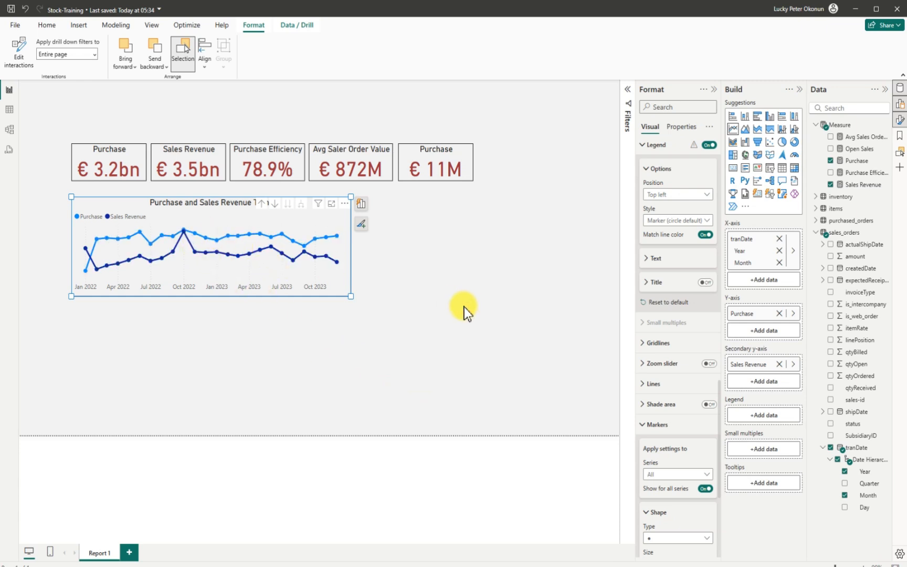
left_click(445, 326)
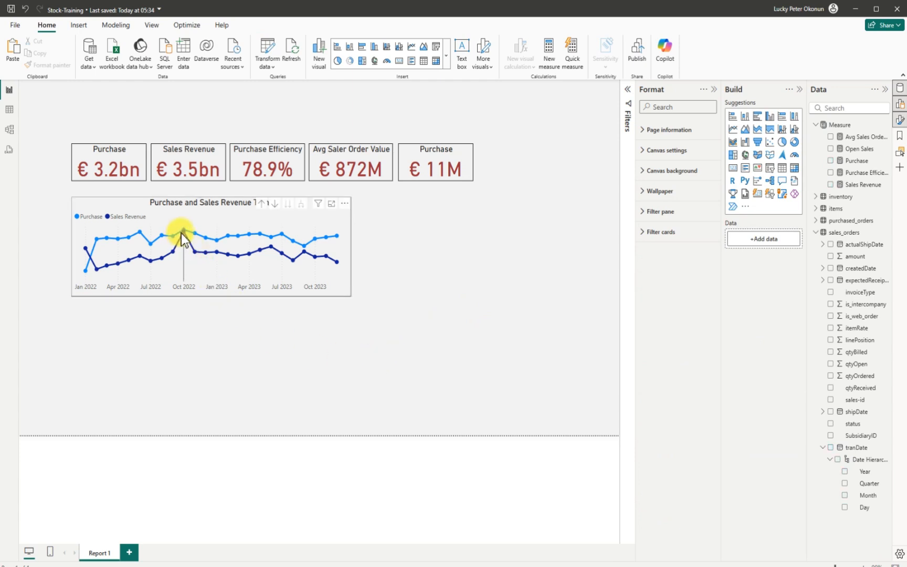
mouse_move(183, 233)
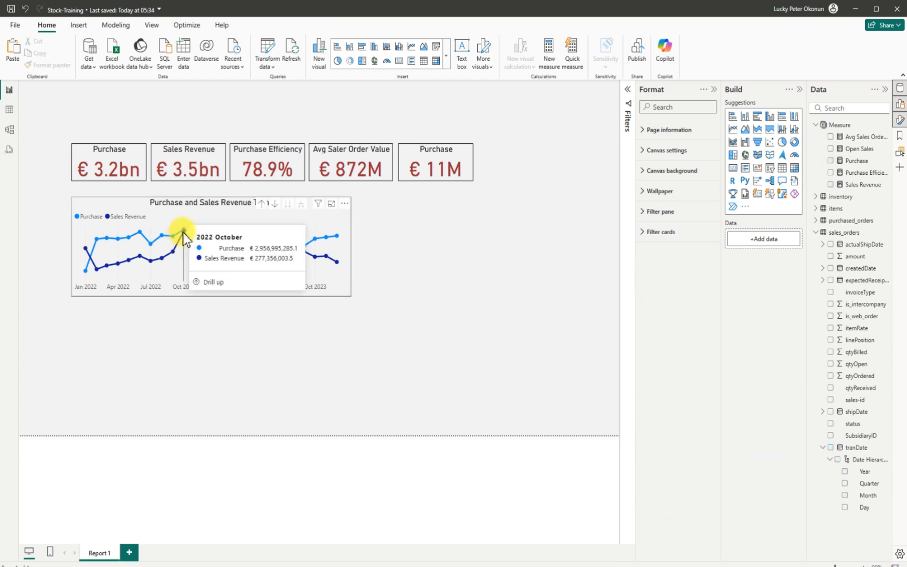
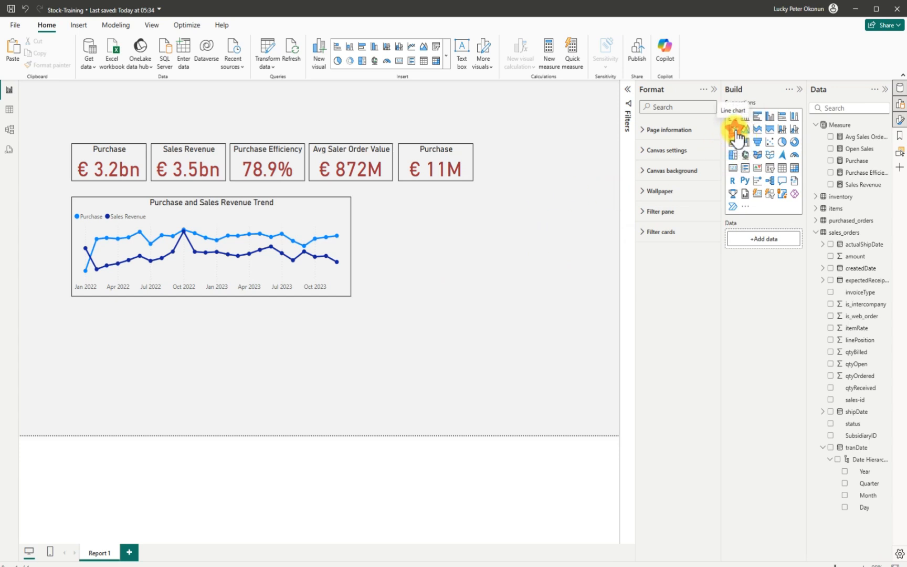
- Add a line chart below the trend chart with itemCategory on the X-axis, Purchase on the Y-axis and Sales Revenue on the secondary Y-axis
left_click_drag(344, 362, 342, 361)
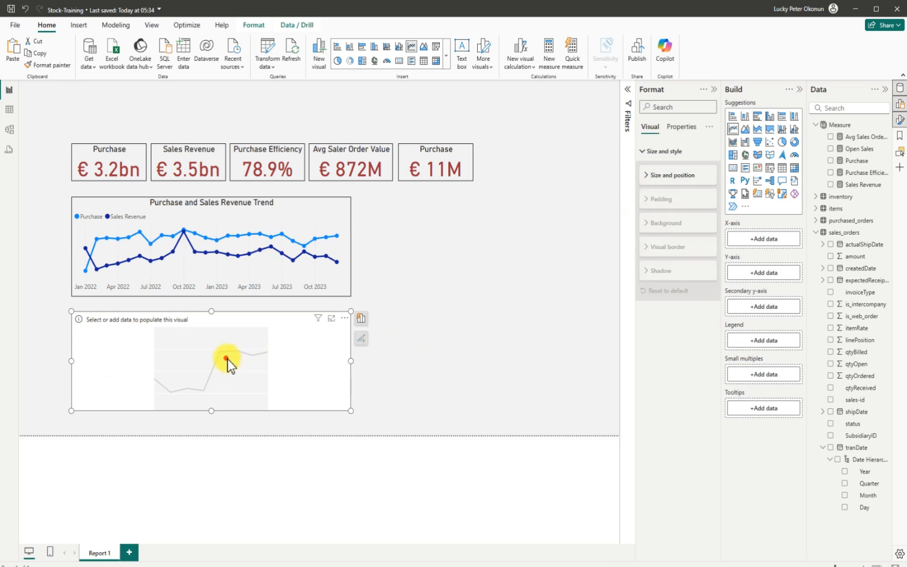
left_click_drag(224, 357, 226, 355)
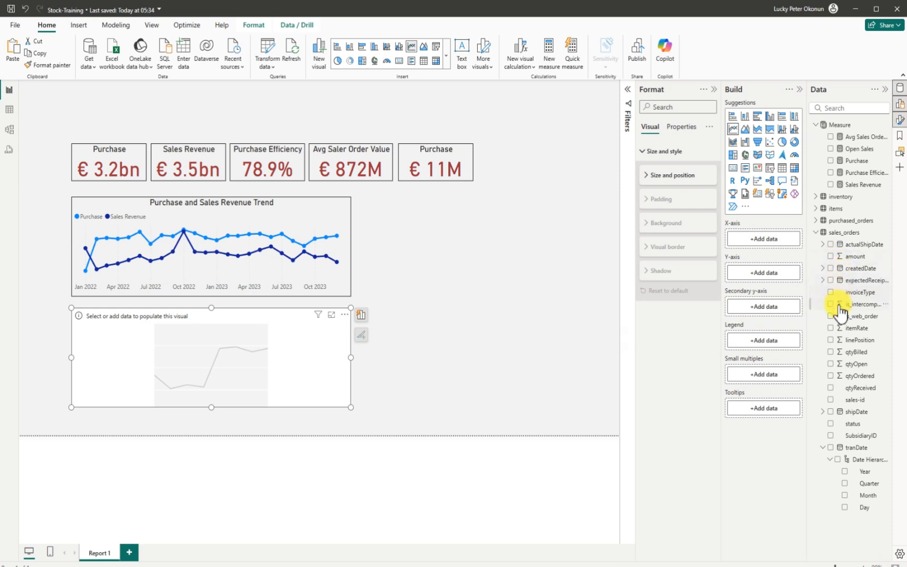
left_click(817, 210)
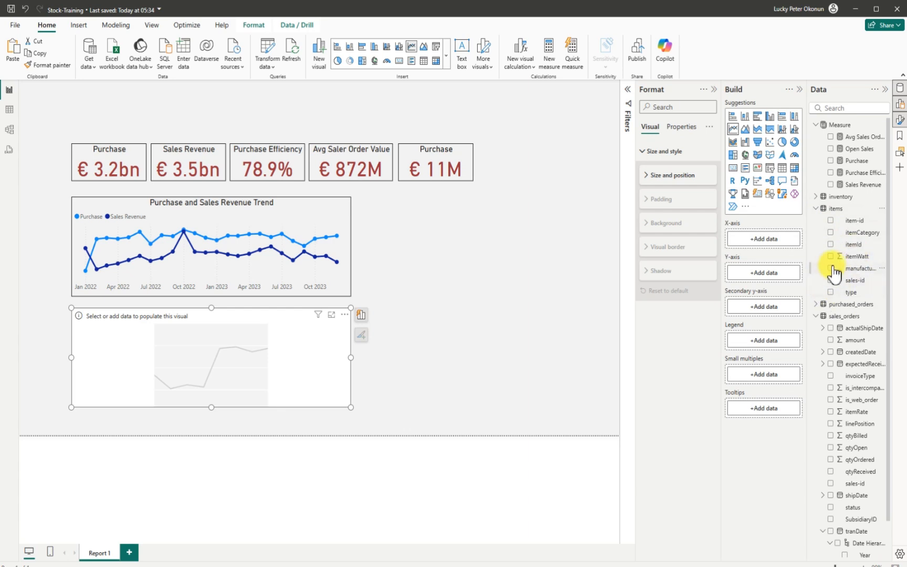
left_click(831, 233)
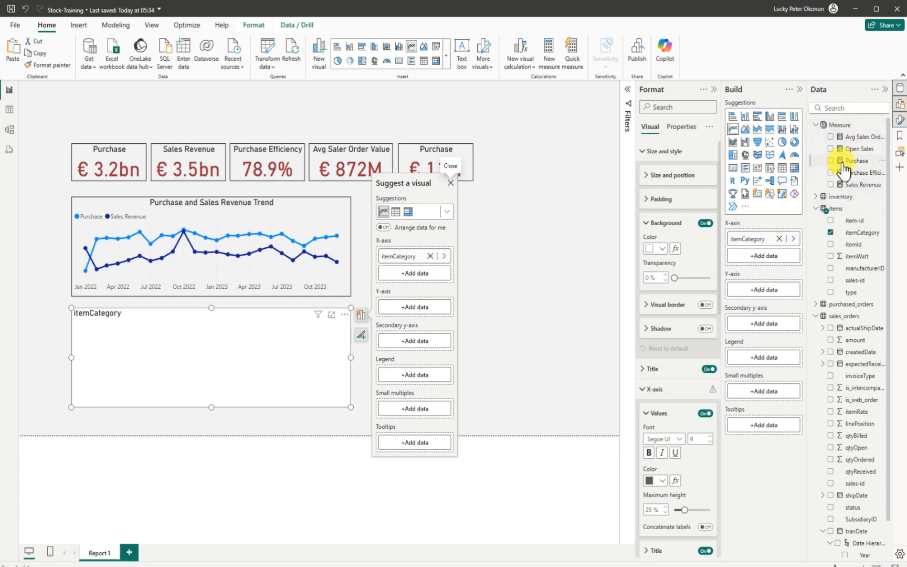
left_click_drag(848, 161, 759, 284)
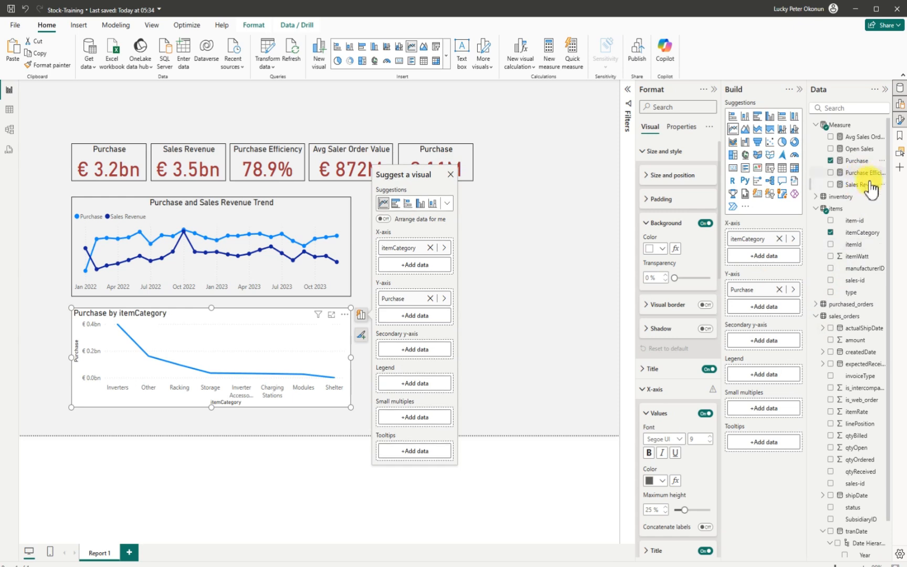
left_click_drag(864, 184, 767, 346)
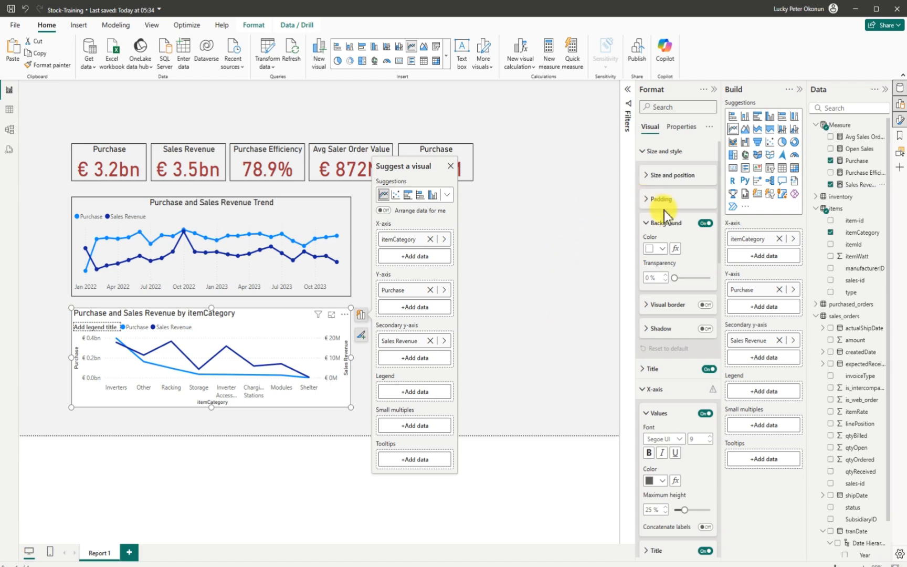
- Turn off the item category chart's background and turn on its visual border
left_click(706, 223)
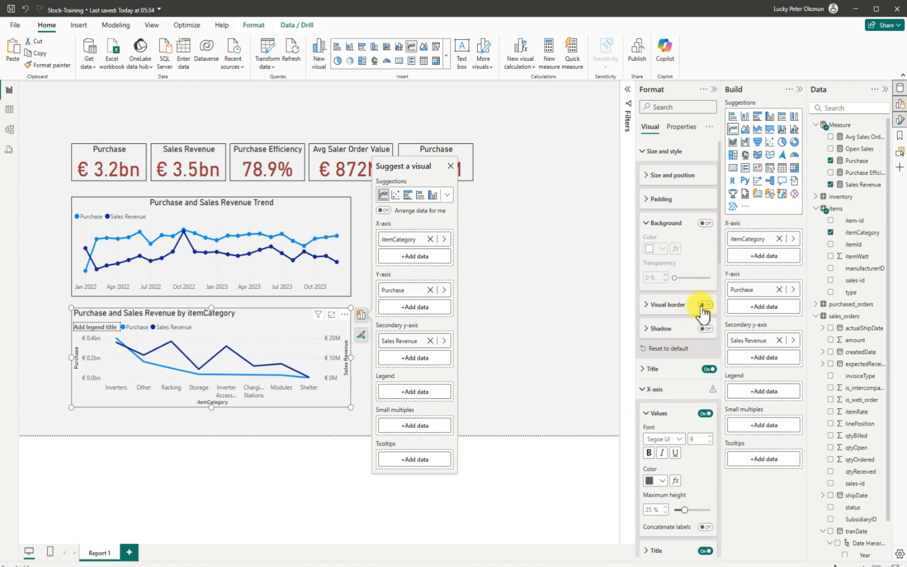
left_click(704, 305)
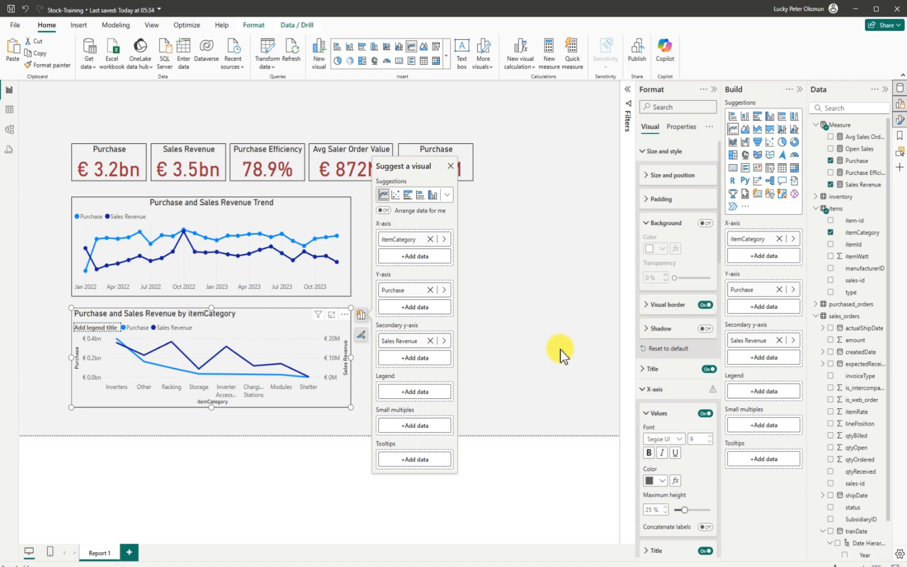
- Turn off the X-axis title of the item category chart
scroll(656, 428, "down", 2)
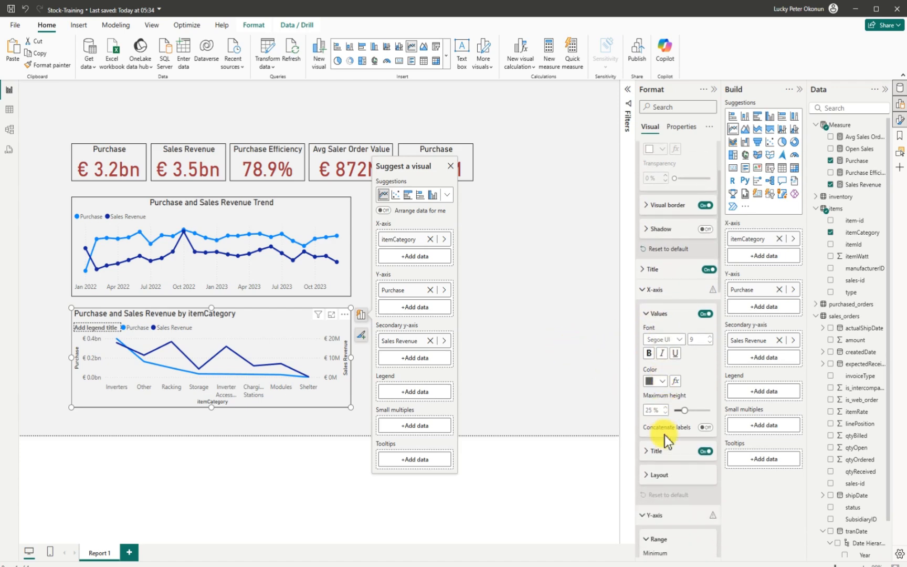
scroll(670, 388, "down", 3)
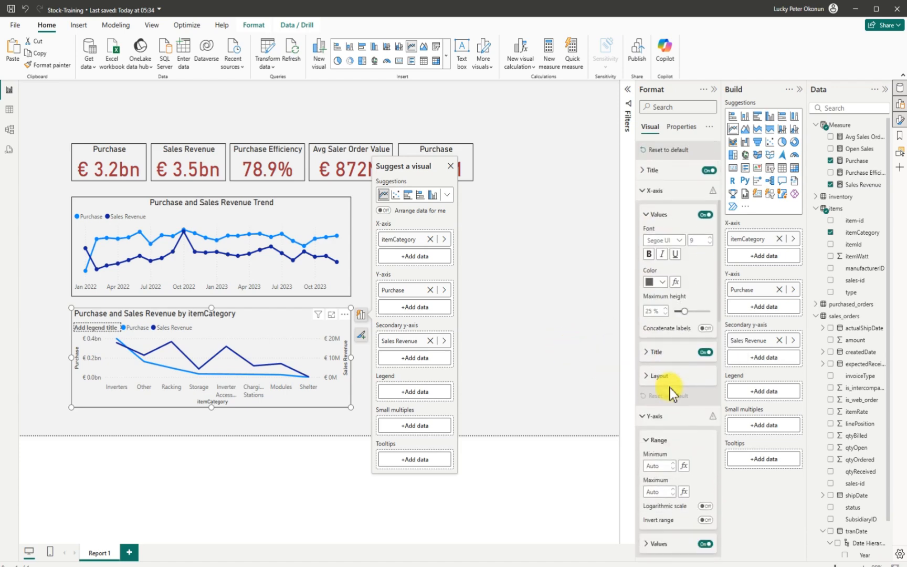
scroll(668, 390, "up", 3)
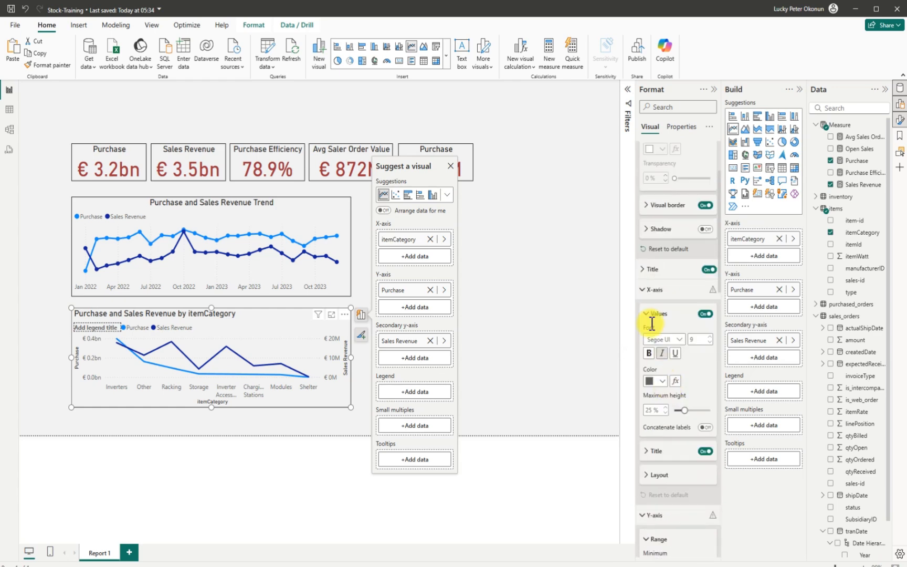
scroll(673, 423, "down", 1)
scroll(673, 420, "down", 1)
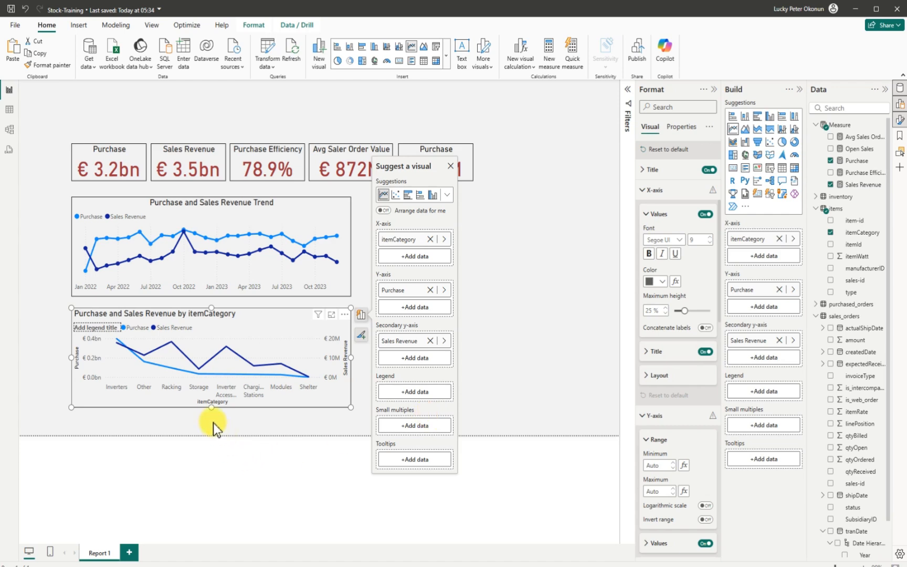
left_click(704, 351)
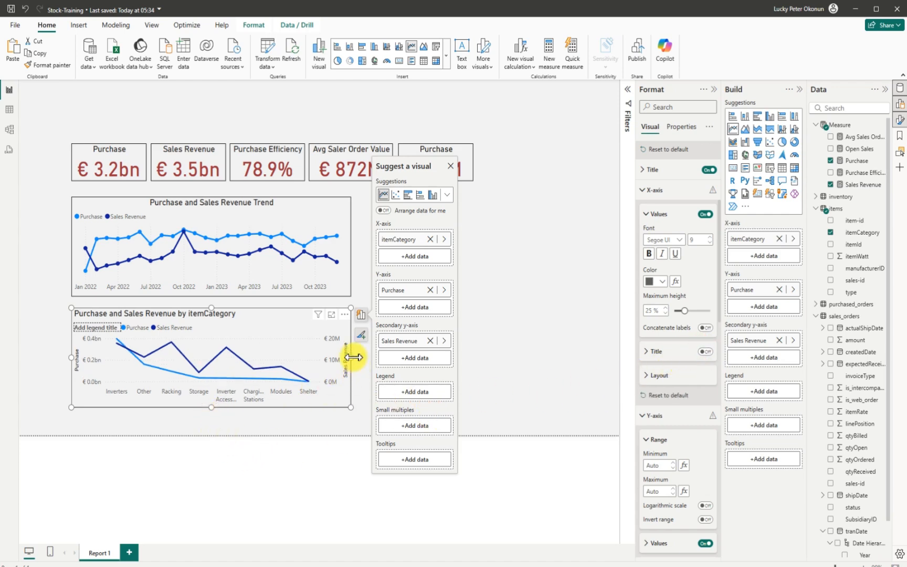
- Widen the item category chart and shift it slightly so its right edge meets the fifth card's left edge
left_click_drag(350, 357, 426, 383)
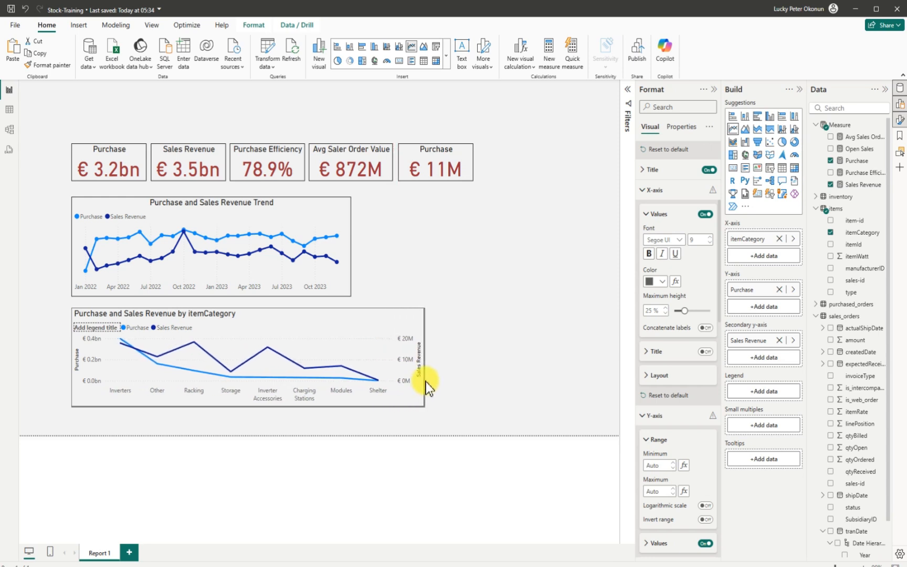
left_click_drag(255, 340, 245, 345)
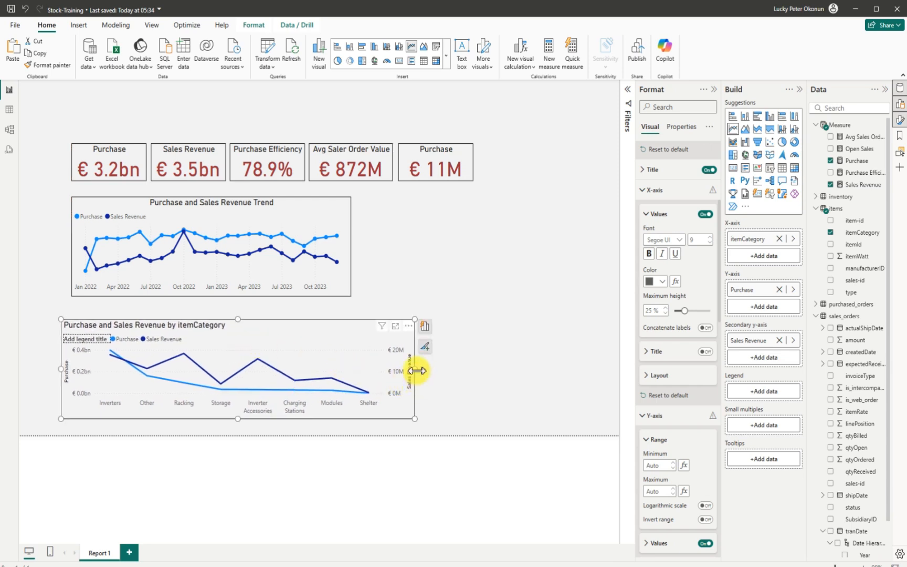
left_click_drag(414, 369, 402, 374)
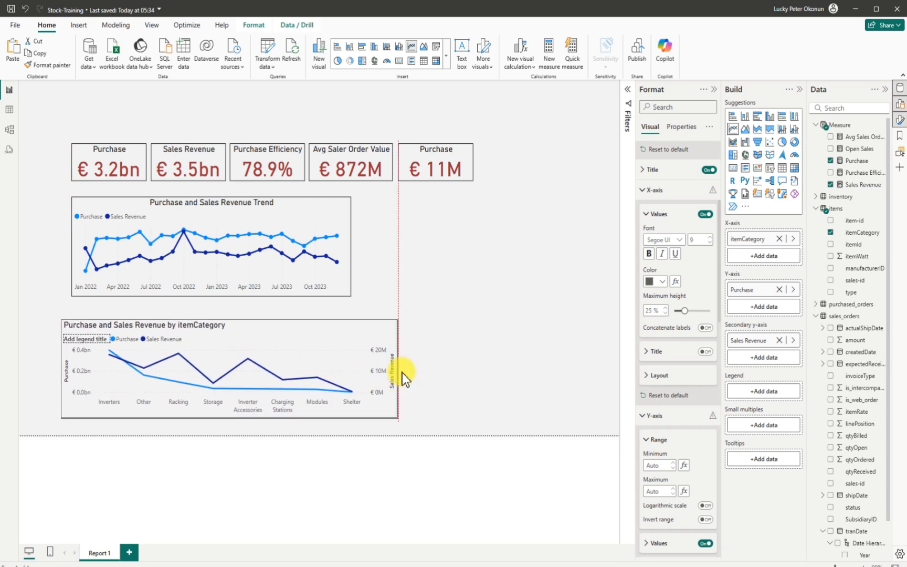
left_click_drag(403, 373, 401, 373)
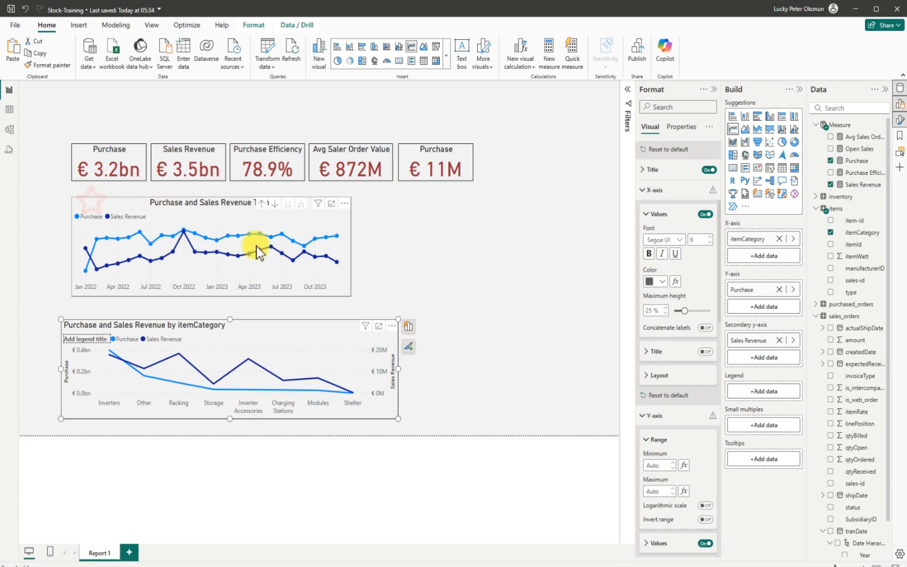
- Widen the trend chart to the fifth card's left edge and left-align the item category chart closely beneath it
left_click(347, 265)
left_click_drag(351, 248, 400, 266)
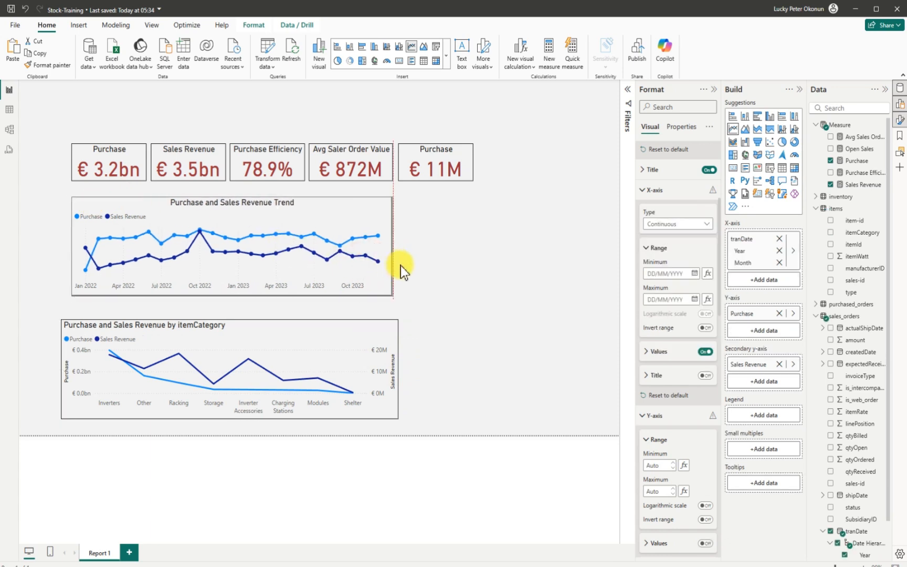
left_click_drag(303, 339, 313, 322)
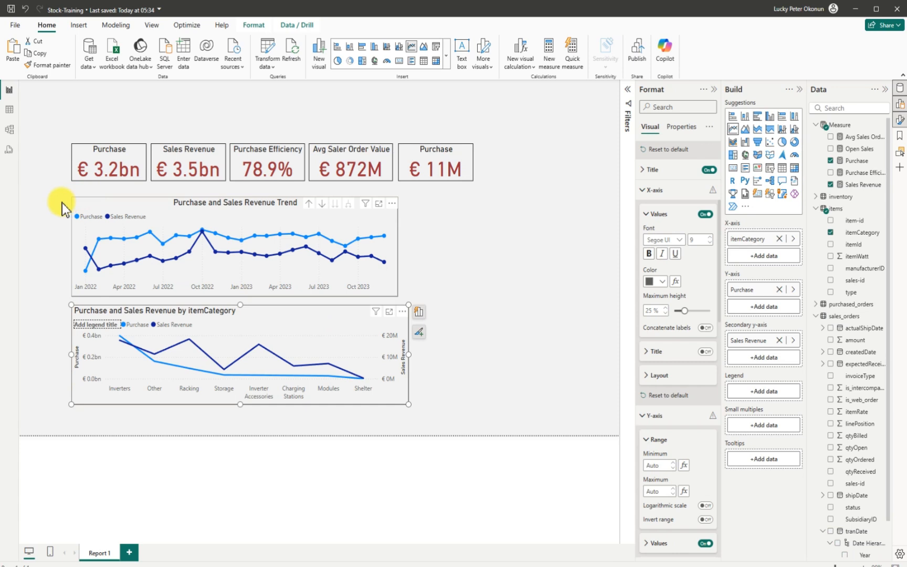
- Move both line charts left past the first card's left edge and resize them to the same width
left_click_drag(64, 202, 57, 203)
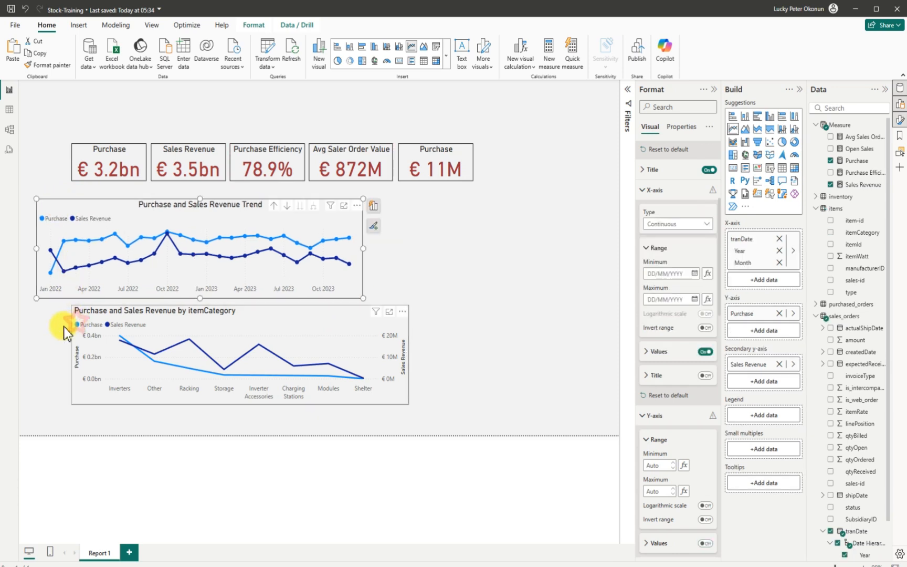
left_click_drag(61, 330, 47, 330)
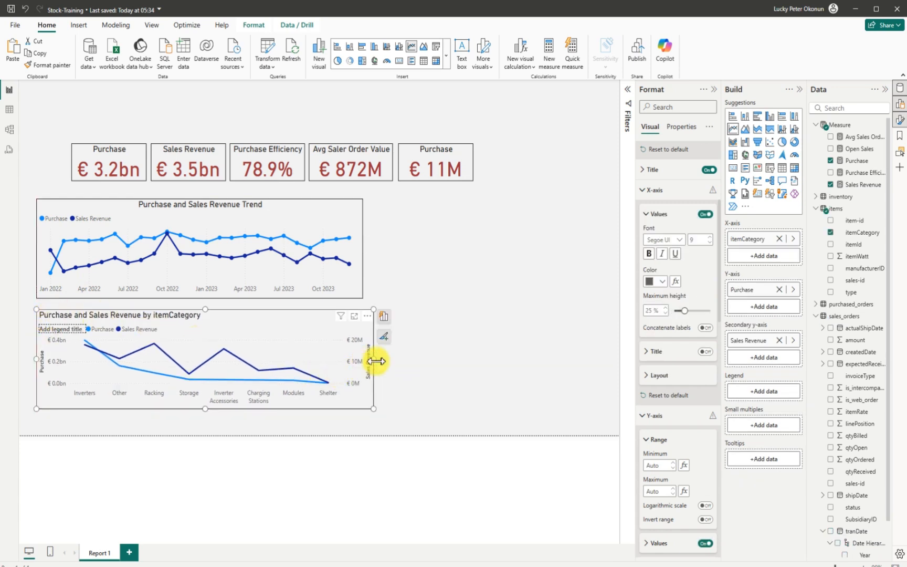
left_click_drag(374, 360, 372, 335)
left_click(359, 241)
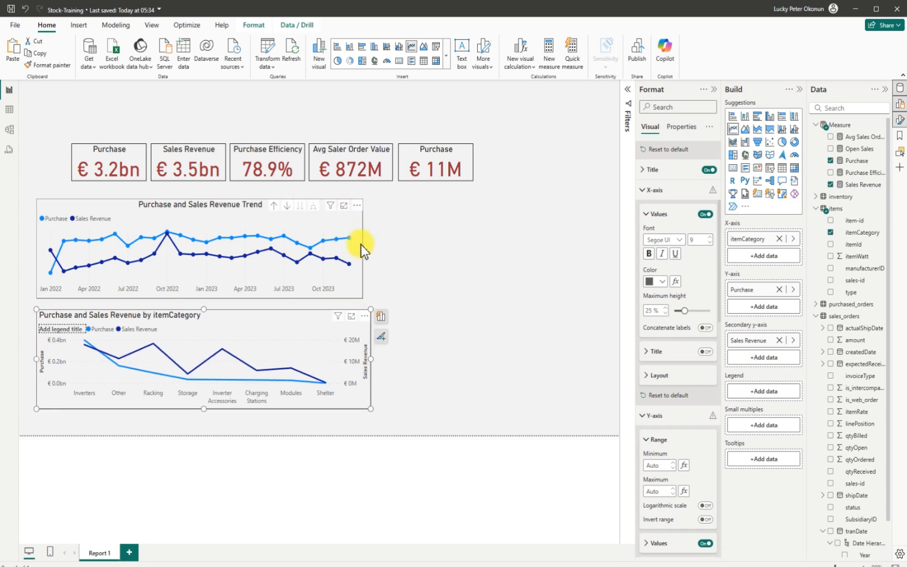
left_click_drag(365, 249, 376, 260)
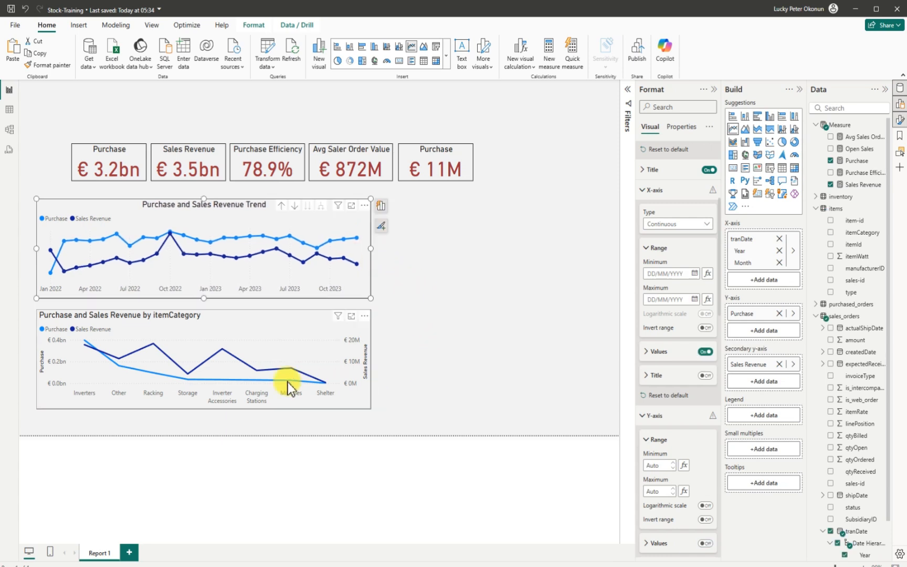
- Turn off the Y-axis values and title and the secondary y-axis title on the Purchase and Sales Revenue by itemCategory chart
left_click(56, 409)
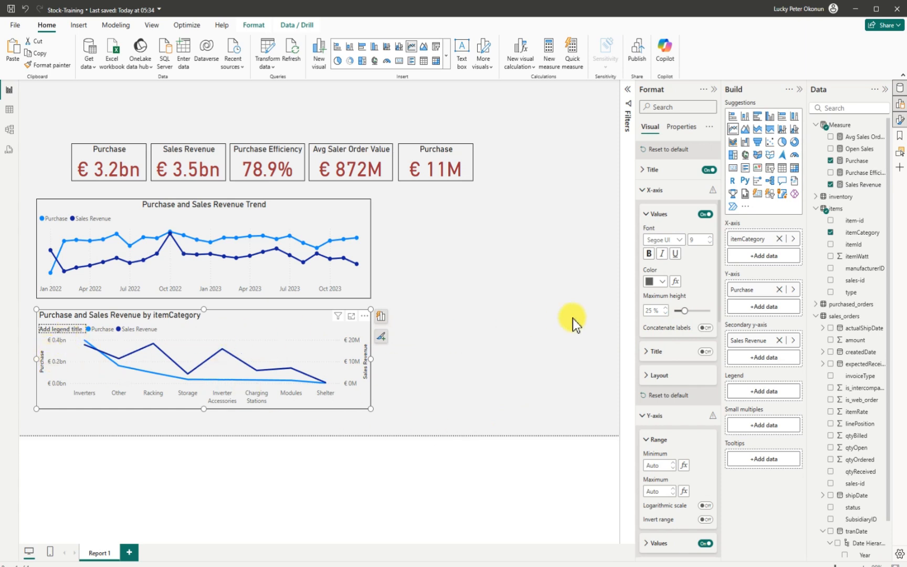
scroll(673, 398, "down", 3)
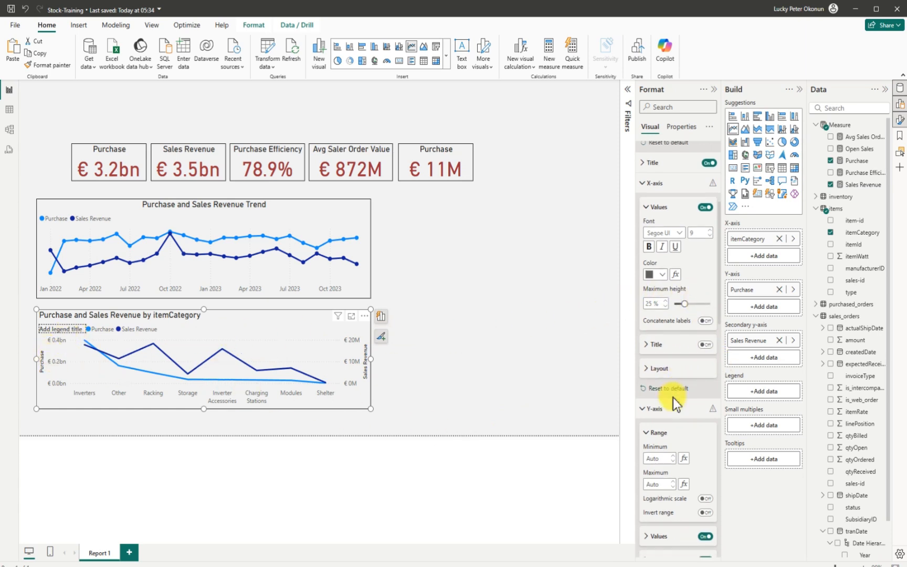
scroll(673, 401, "up", 4)
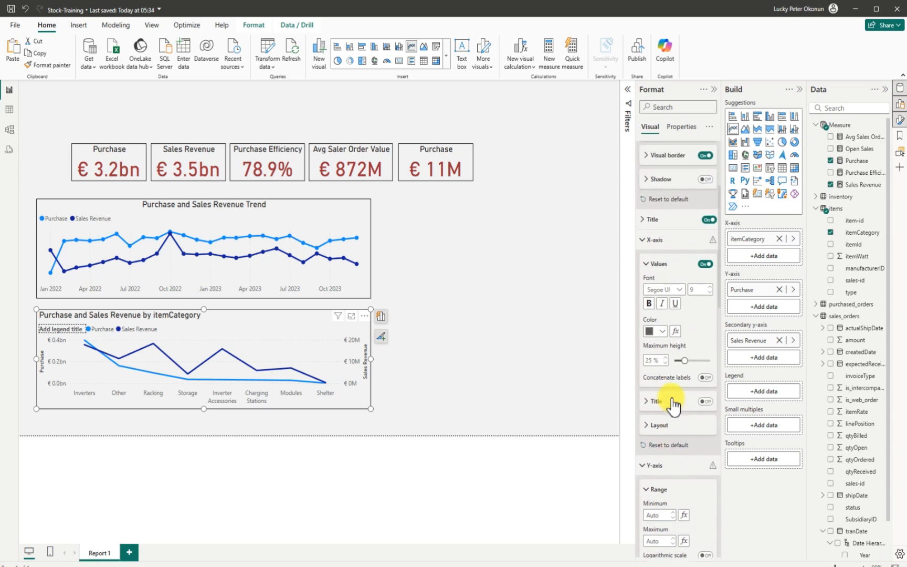
scroll(671, 399, "down", 3)
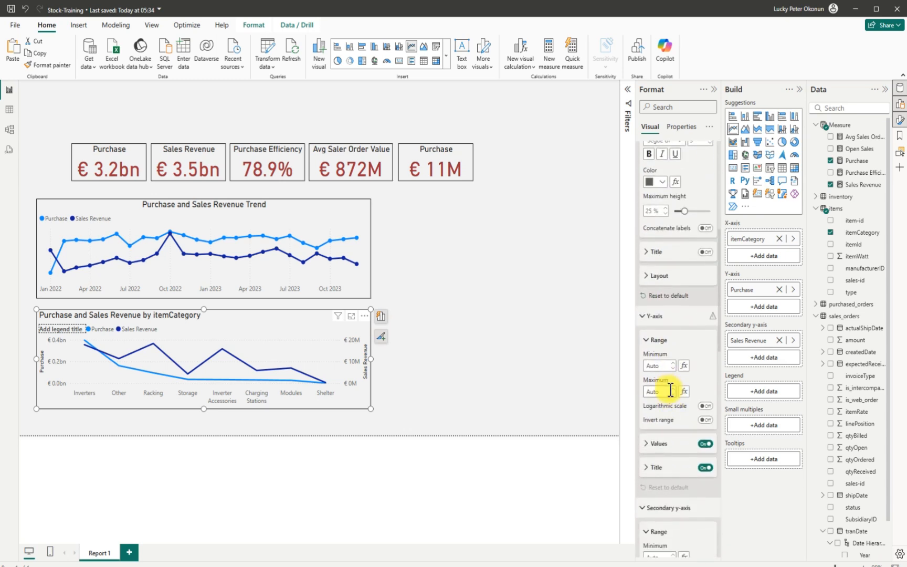
scroll(668, 388, "down", 3)
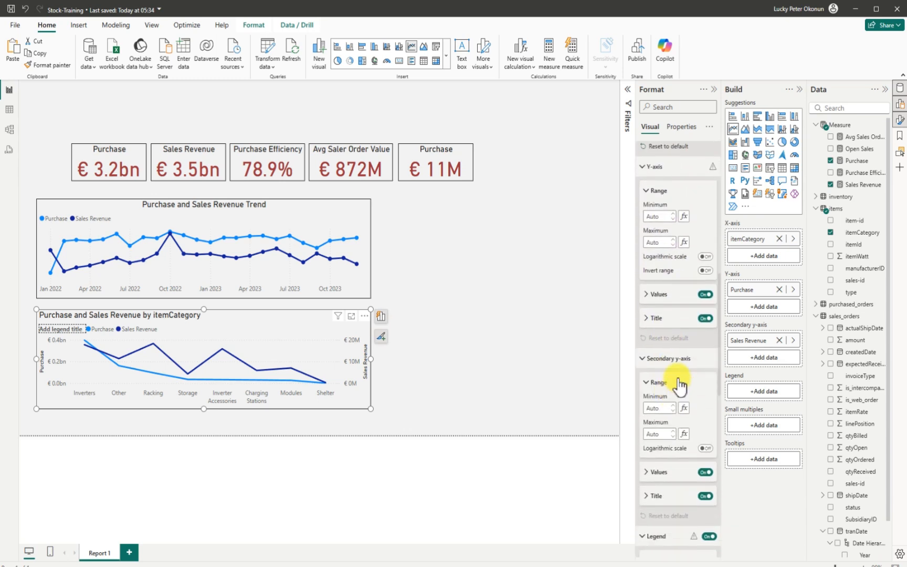
left_click(703, 317)
left_click(705, 294)
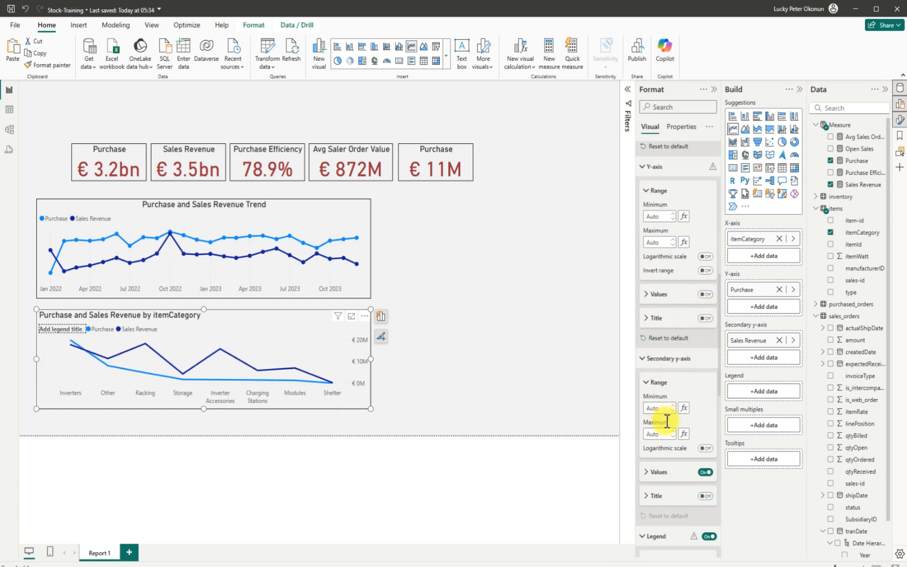
- Turn off the secondary y-axis values on the itemCategory chart
left_click(642, 358)
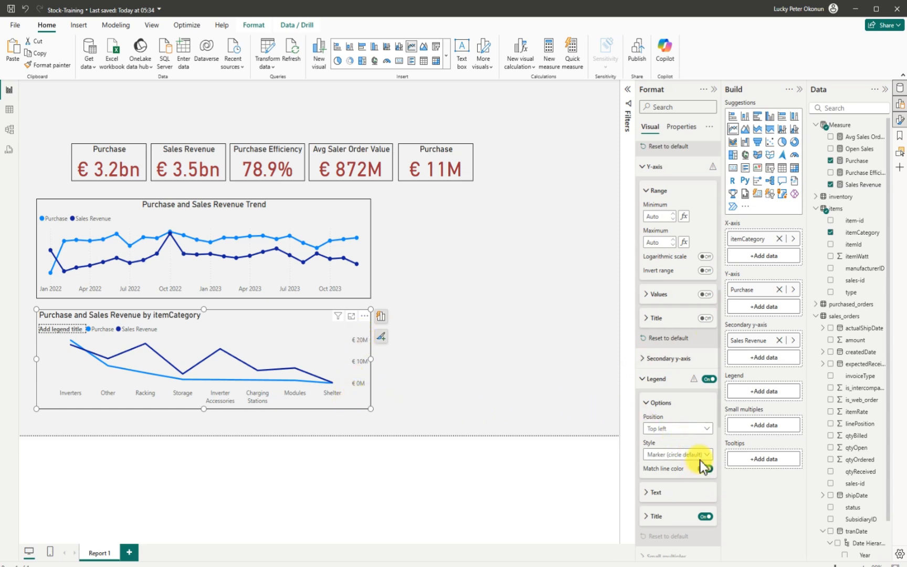
left_click(641, 359)
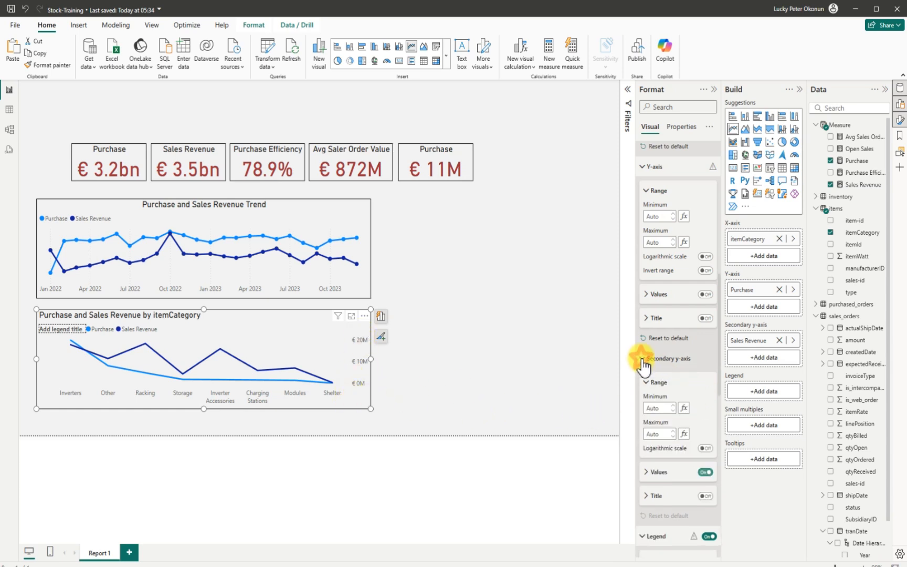
left_click(705, 472)
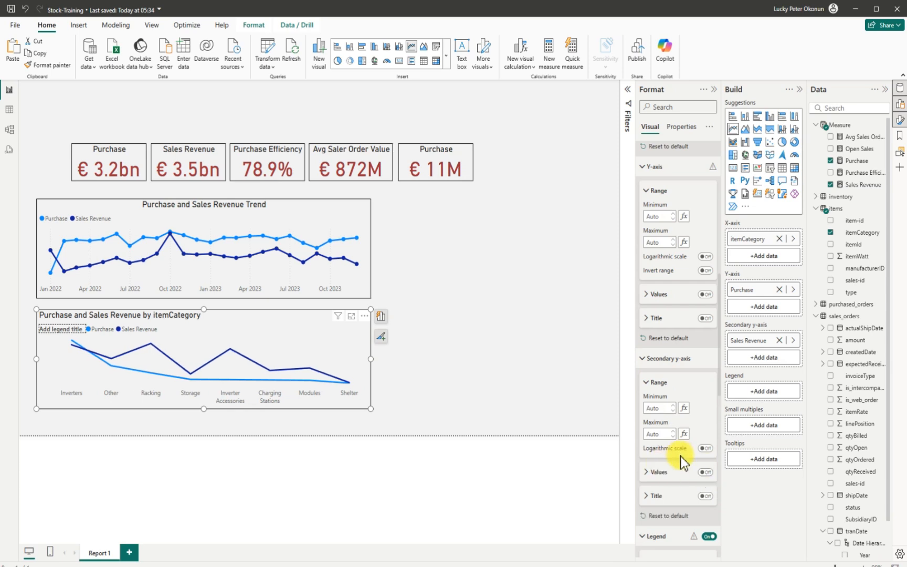
- Turn off the legend title on the itemCategory chart
scroll(669, 488, "down", 3)
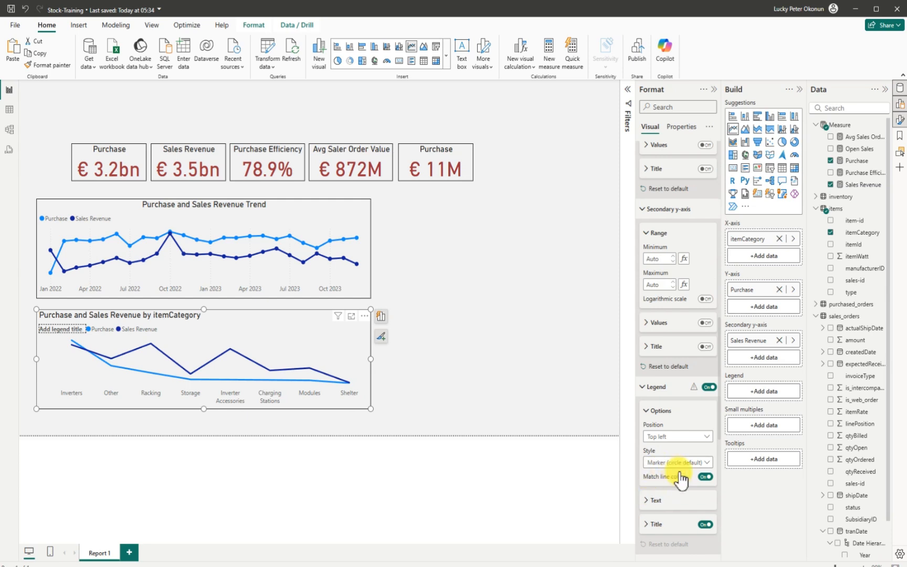
scroll(682, 488, "down", 3)
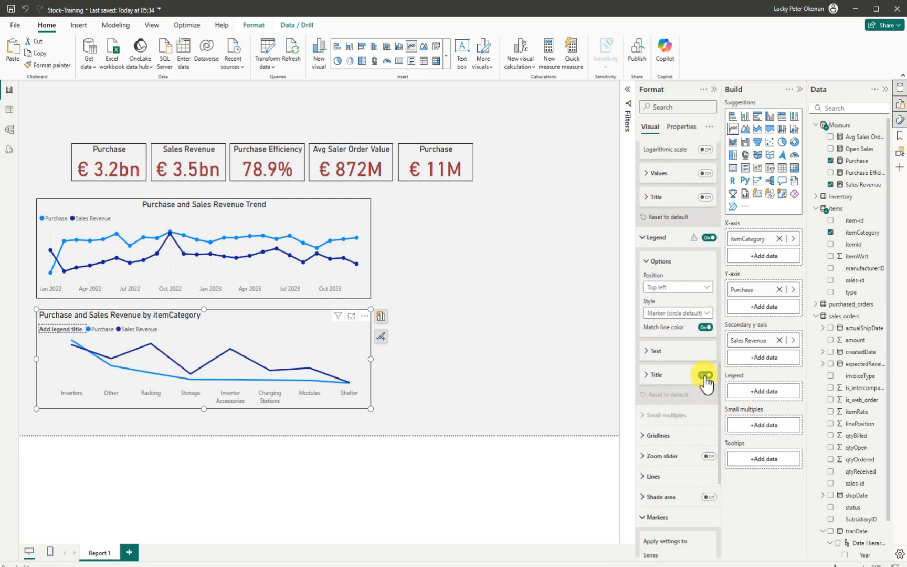
left_click(704, 377)
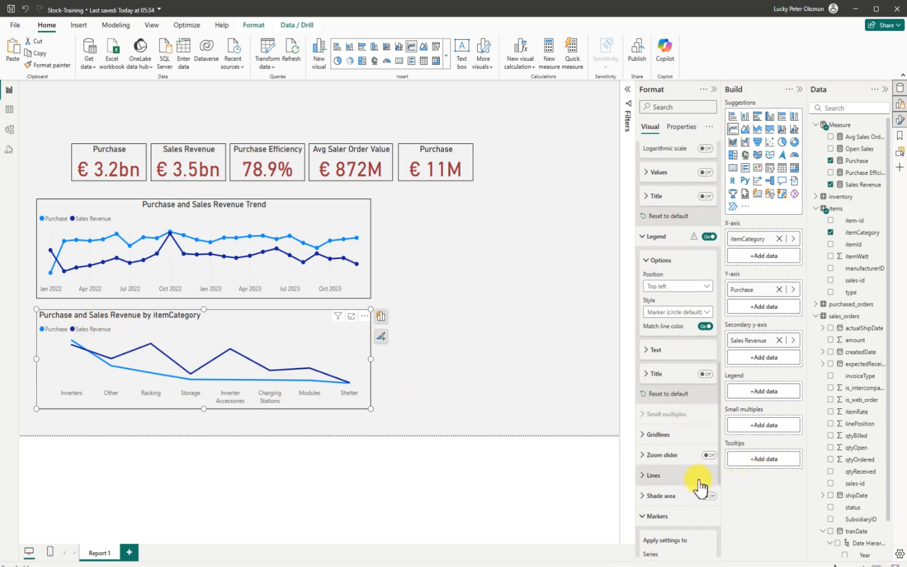
- Turn on data labels for the lines of the itemCategory chart
scroll(699, 485, "down", 5)
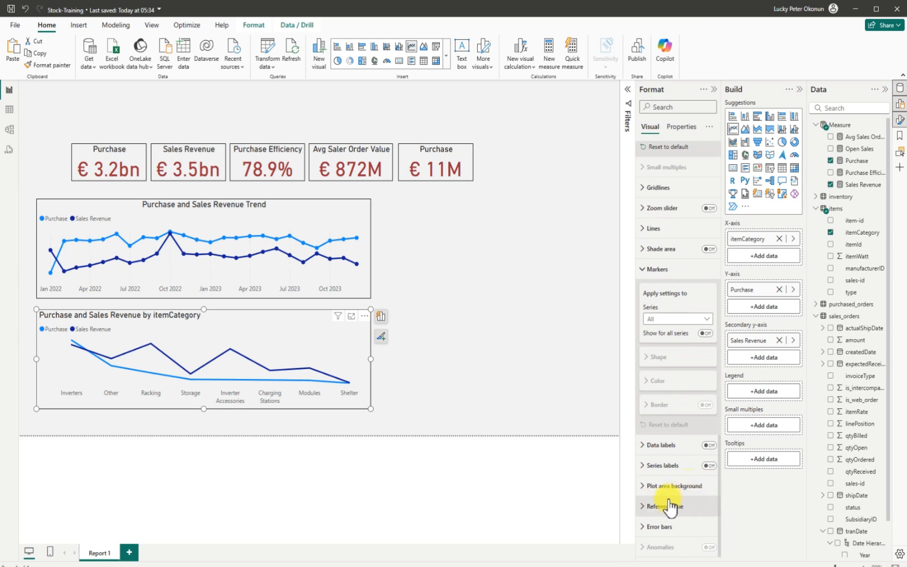
left_click(708, 445)
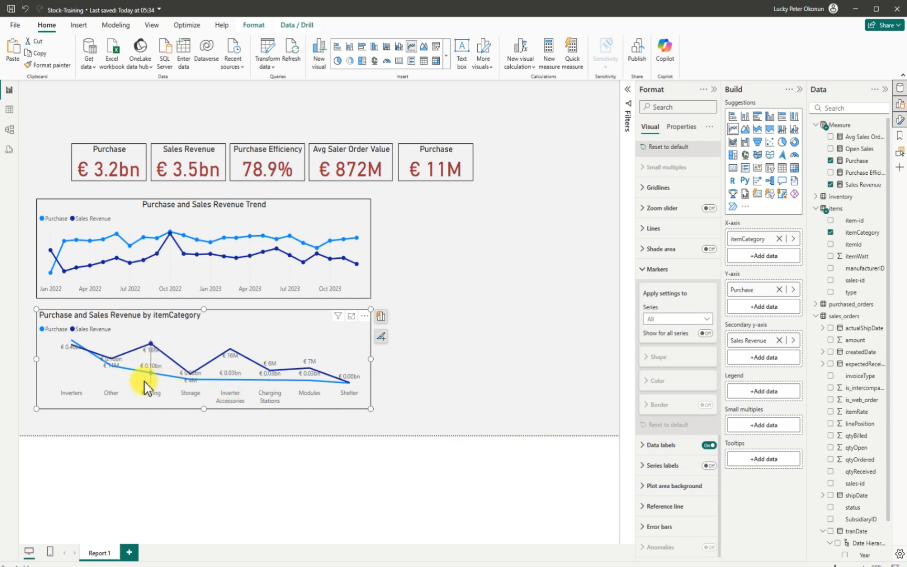
mouse_move(144, 378)
mouse_move(350, 376)
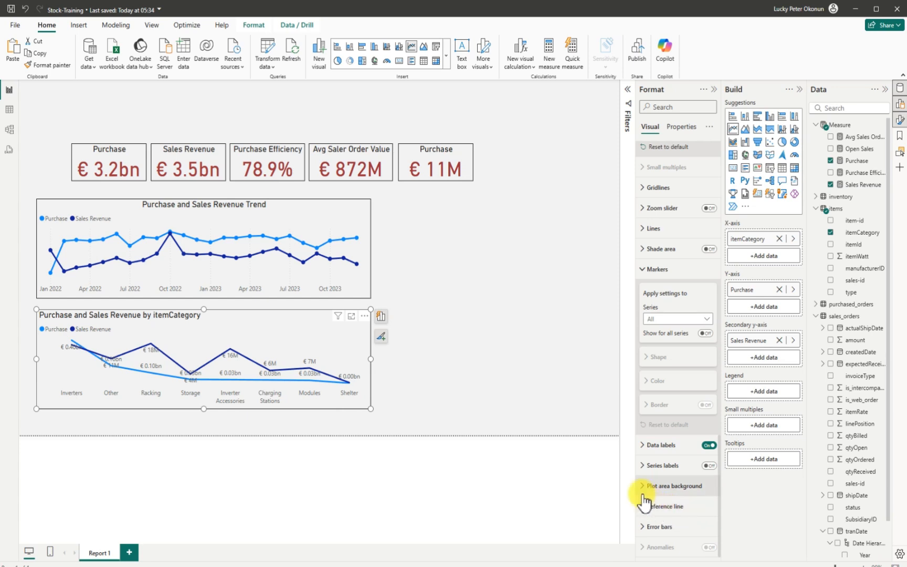
- Set the display units of the Sales Revenue series' data labels to Millions
left_click(642, 445)
scroll(656, 471, "down", 4)
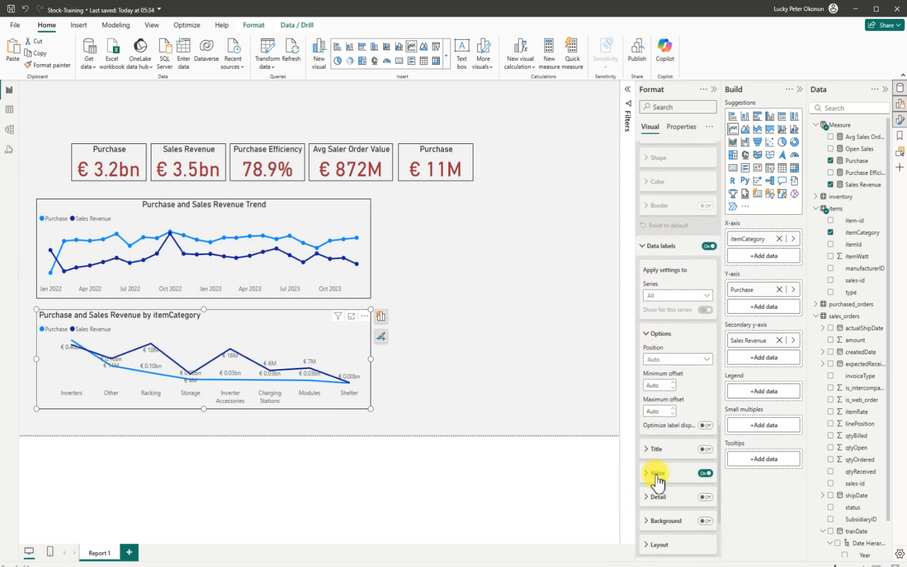
left_click(650, 475)
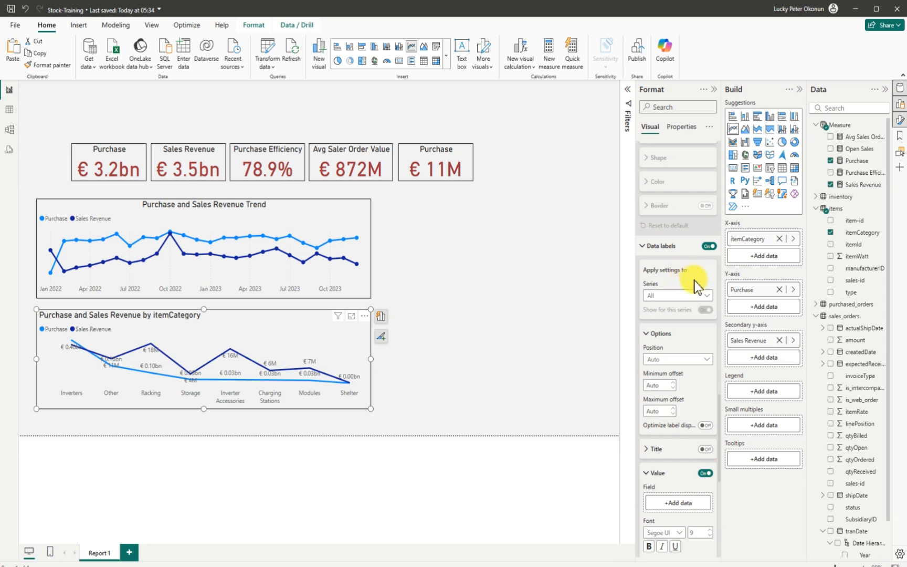
left_click(704, 295)
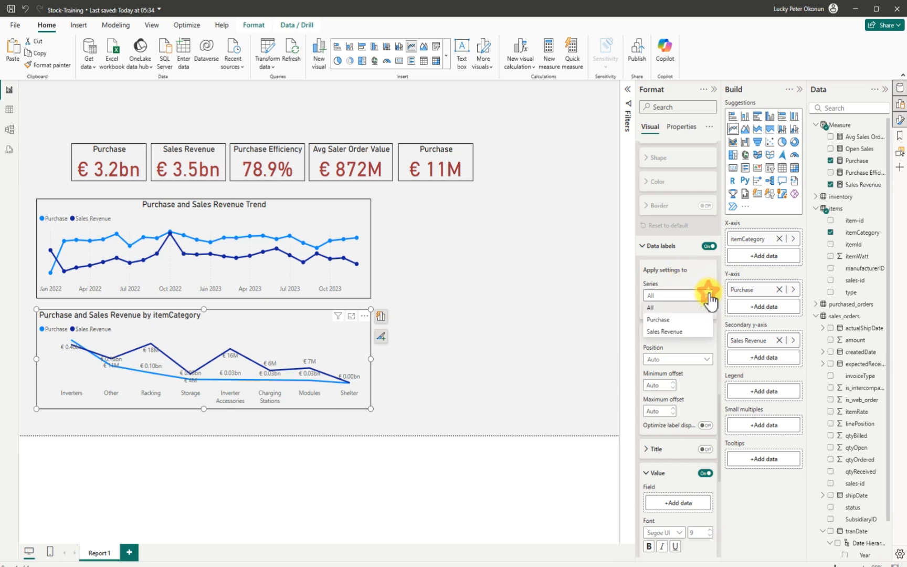
left_click(676, 331)
left_click(662, 471)
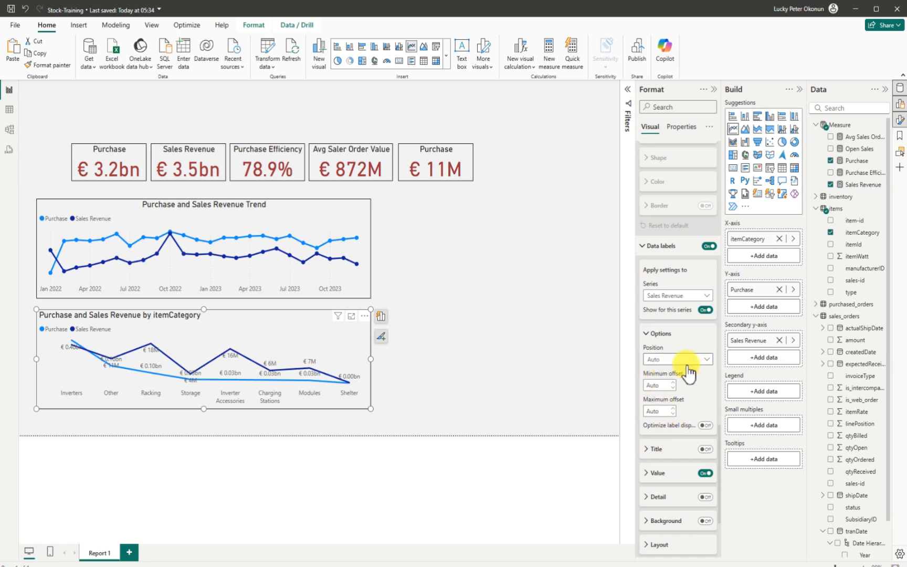
scroll(682, 461, "down", 4)
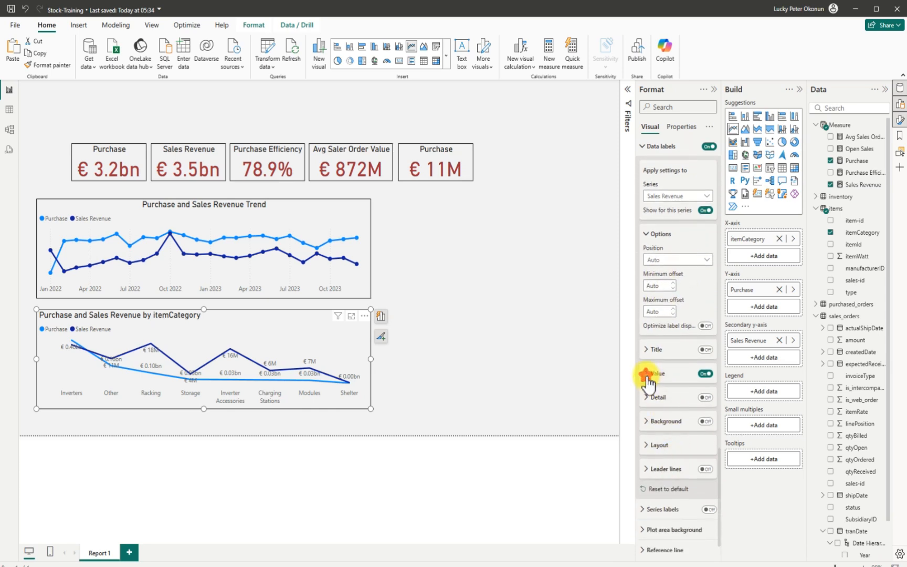
left_click(647, 374)
scroll(680, 487, "down", 4)
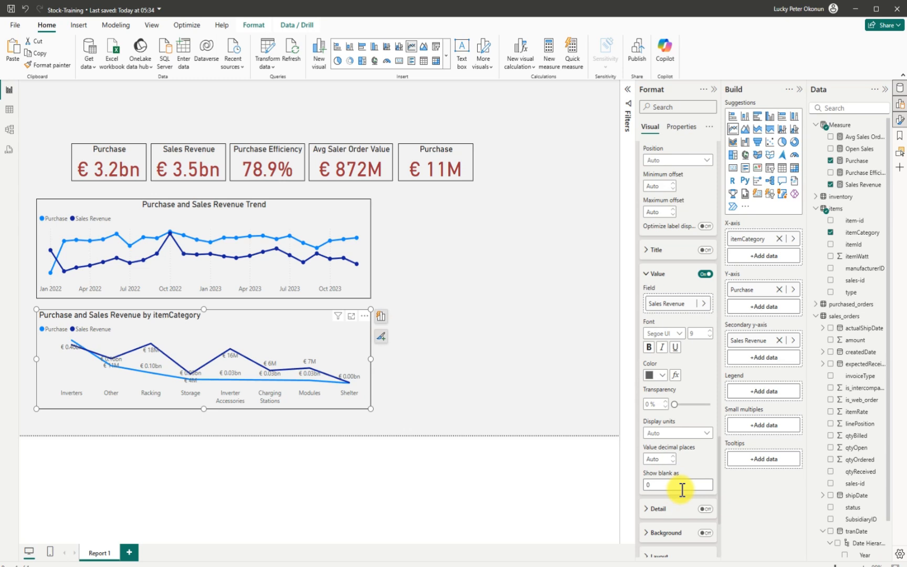
left_click(688, 432)
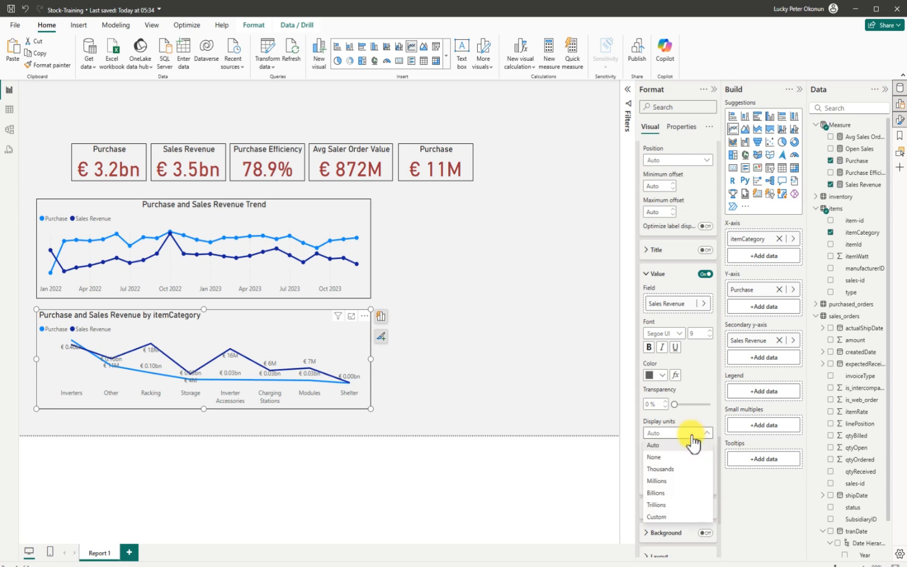
left_click(665, 481)
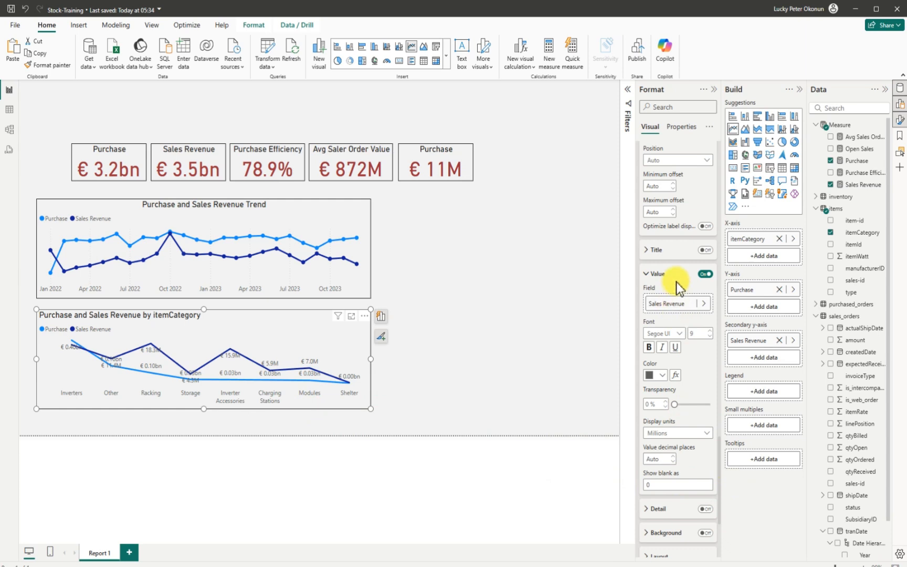
- Set the display units of the Purchase series' data labels to Millions
scroll(676, 281, "up", 2)
scroll(681, 240, "up", 2)
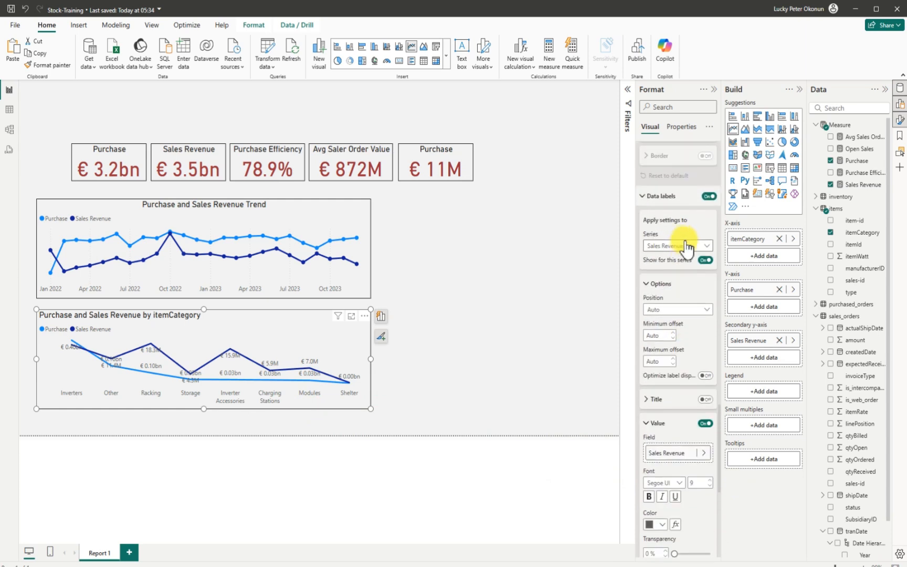
left_click(705, 245)
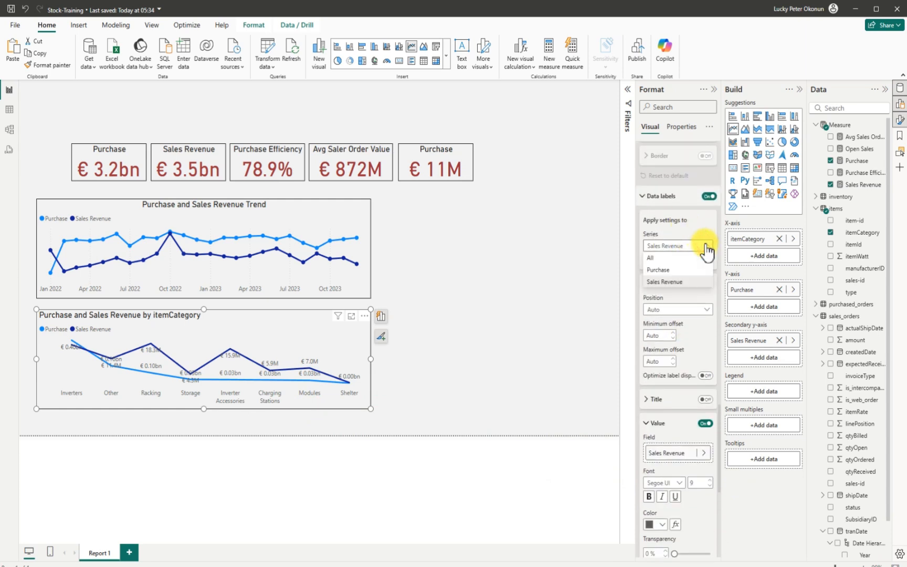
left_click(673, 270)
left_click(656, 428)
scroll(660, 420, "down", 3)
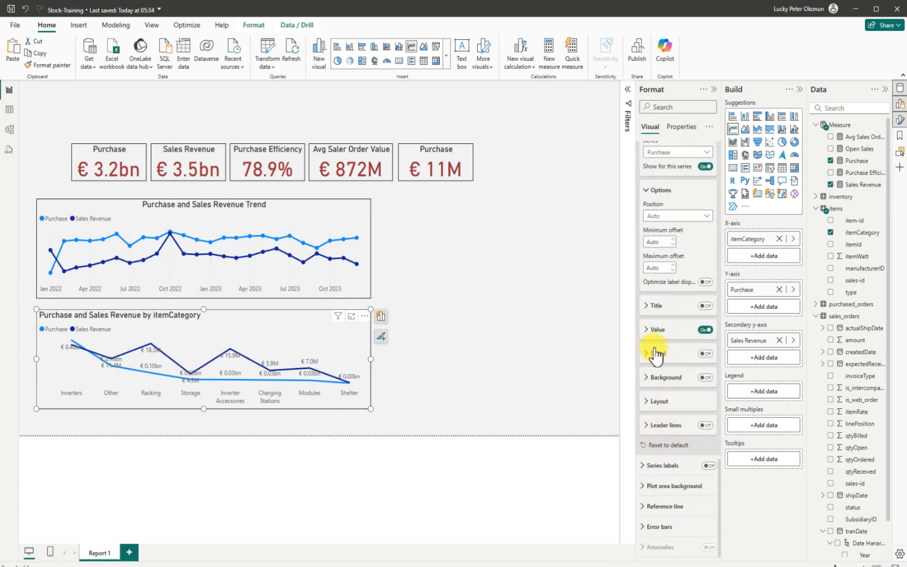
left_click(649, 331)
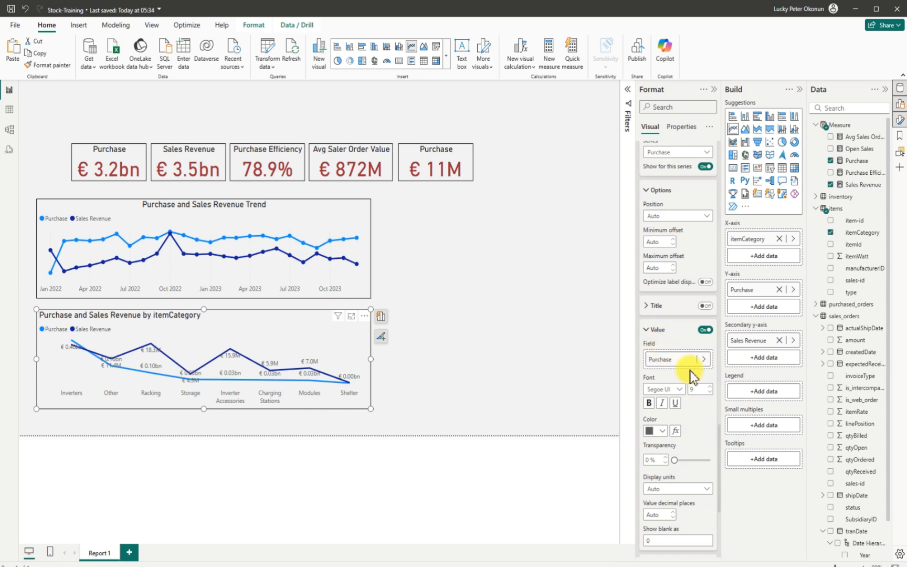
scroll(688, 426, "down", 3)
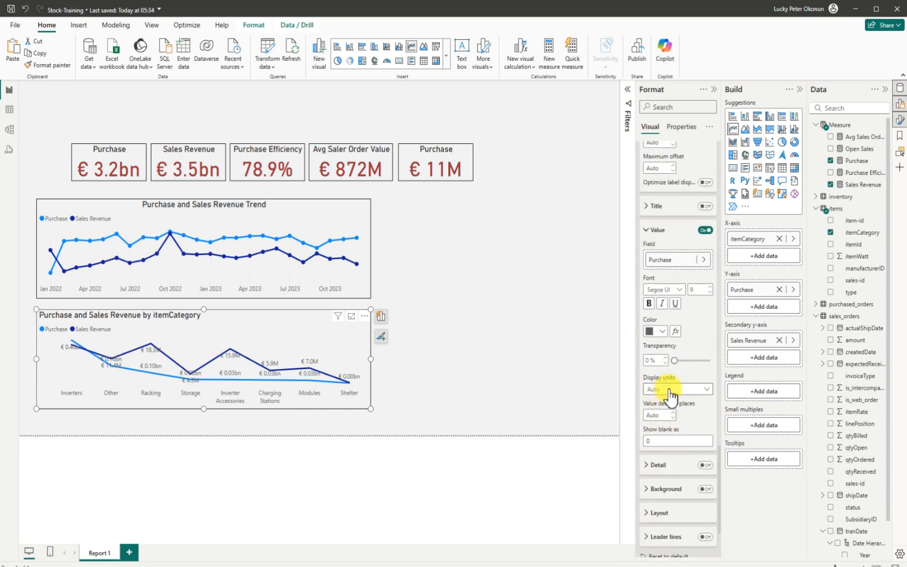
left_click(691, 389)
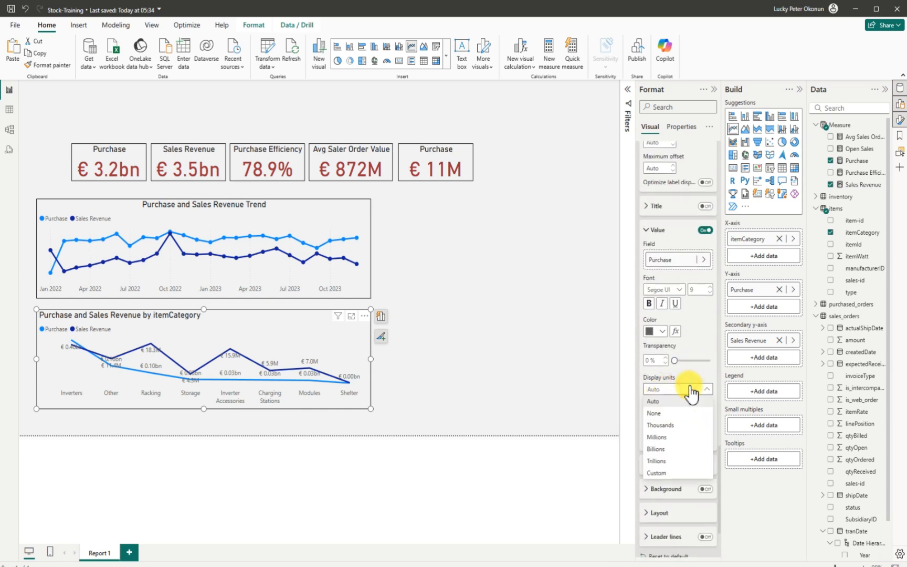
left_click(660, 438)
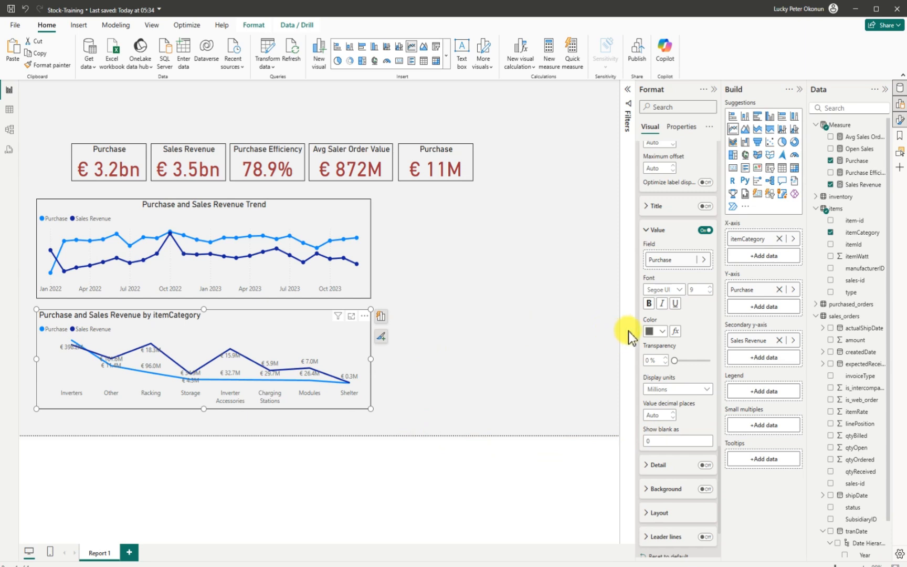
- Show markers for all series and turn on the shade area on the itemCategory chart
scroll(671, 418, "down", 3)
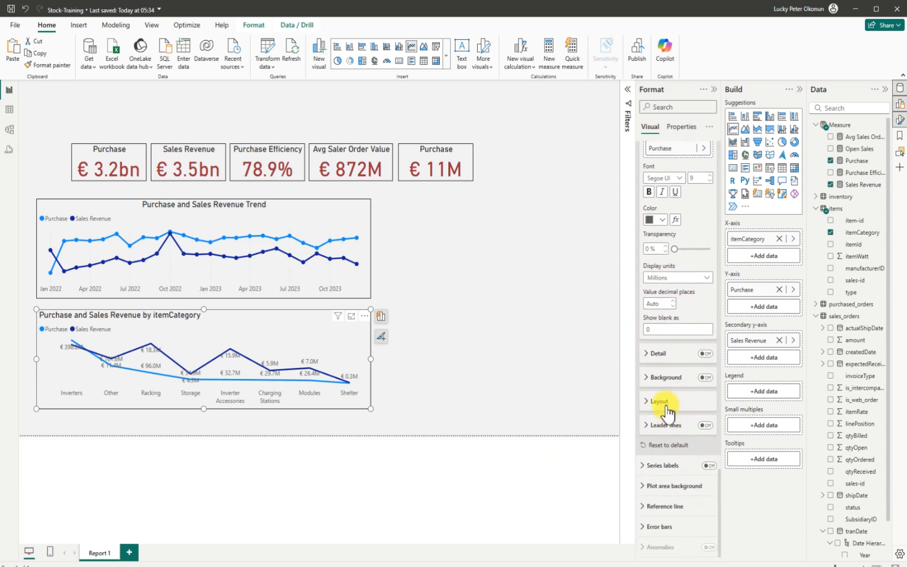
scroll(668, 413, "up", 6)
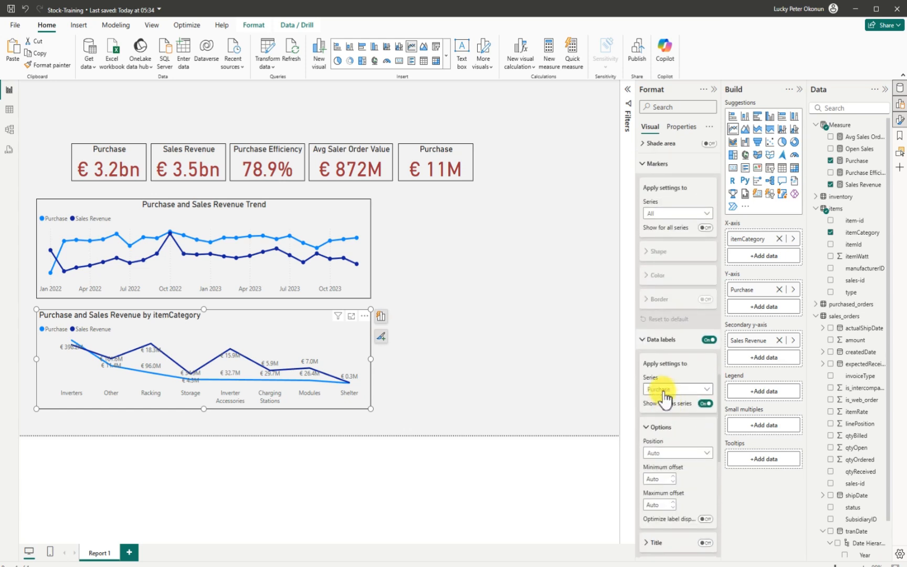
scroll(661, 351, "up", 4)
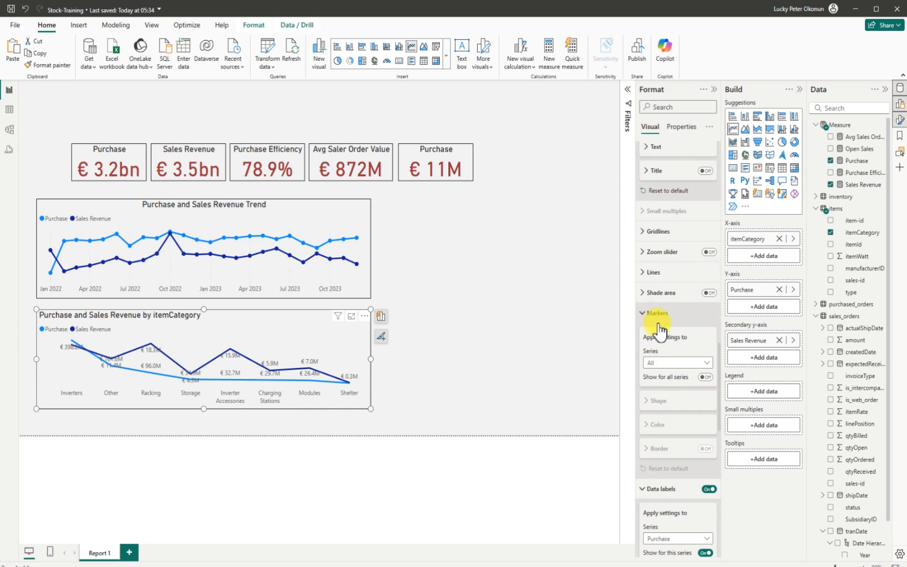
left_click(708, 377)
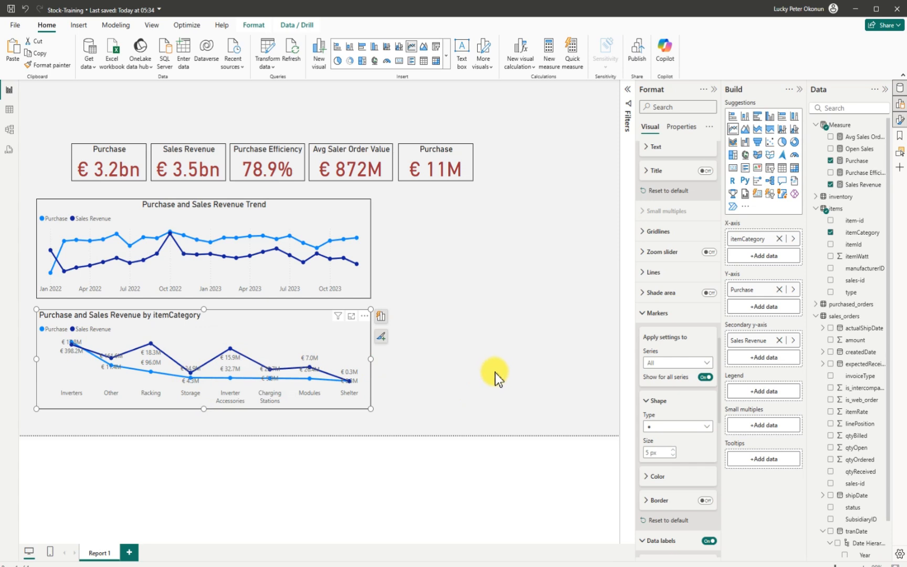
left_click(709, 293)
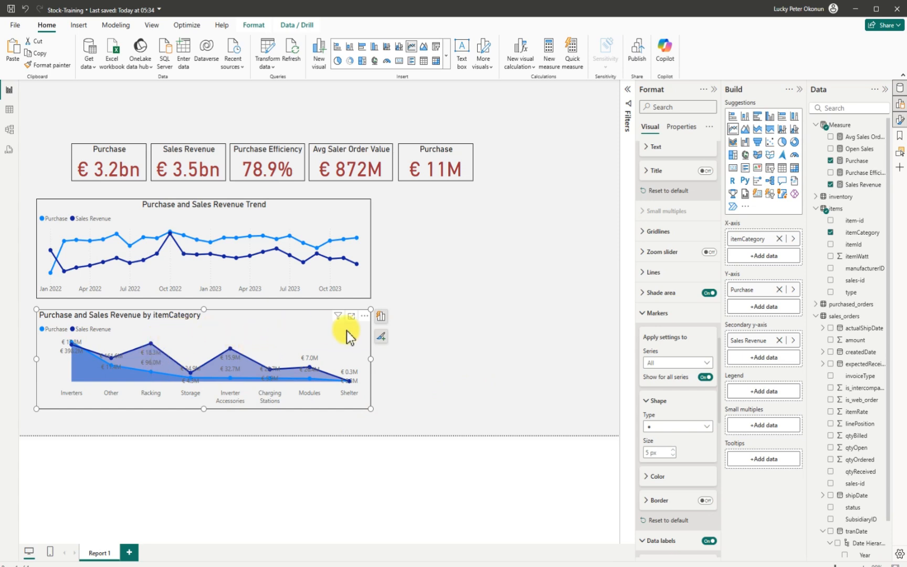
- Add an empty donut chart beside the Purchase and Sales Revenue Trend chart and widen it slightly
left_click(463, 348)
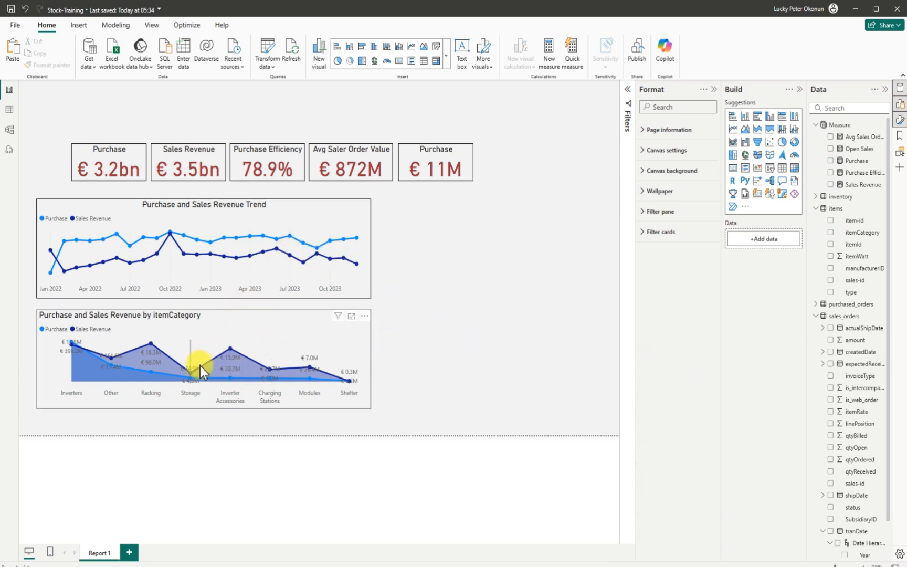
mouse_move(193, 375)
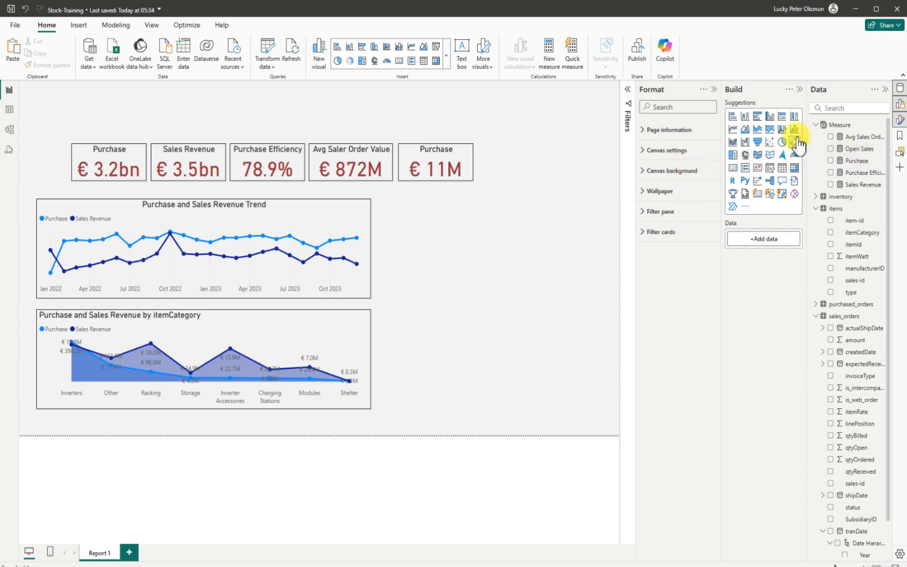
left_click_drag(795, 140, 614, 244)
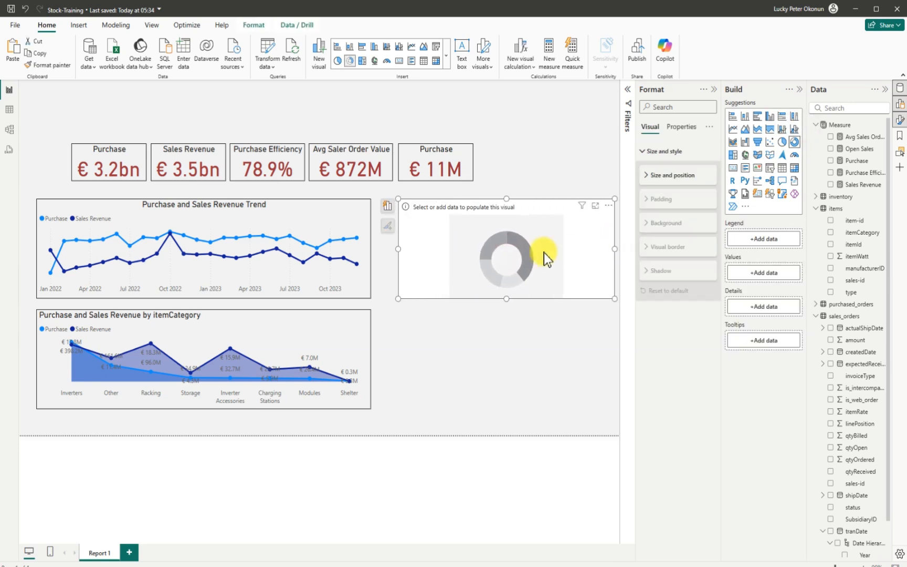
left_click_drag(543, 257, 524, 252)
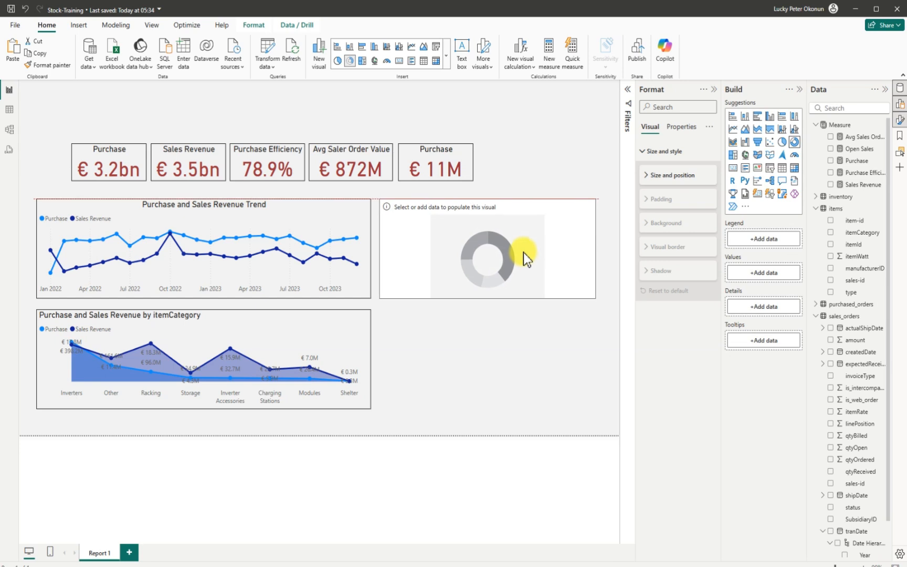
left_click_drag(597, 246, 610, 246)
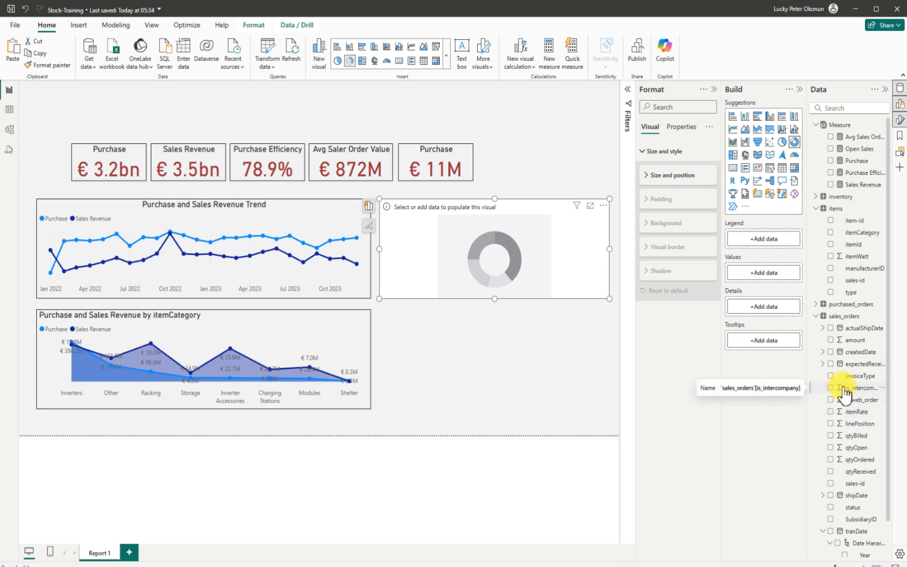
- Add quantityOnOrder, quantityOnHand, quantityBackOrdered and quantityAvailable from the inventory table as the donut chart's values
scroll(838, 393, "down", 1)
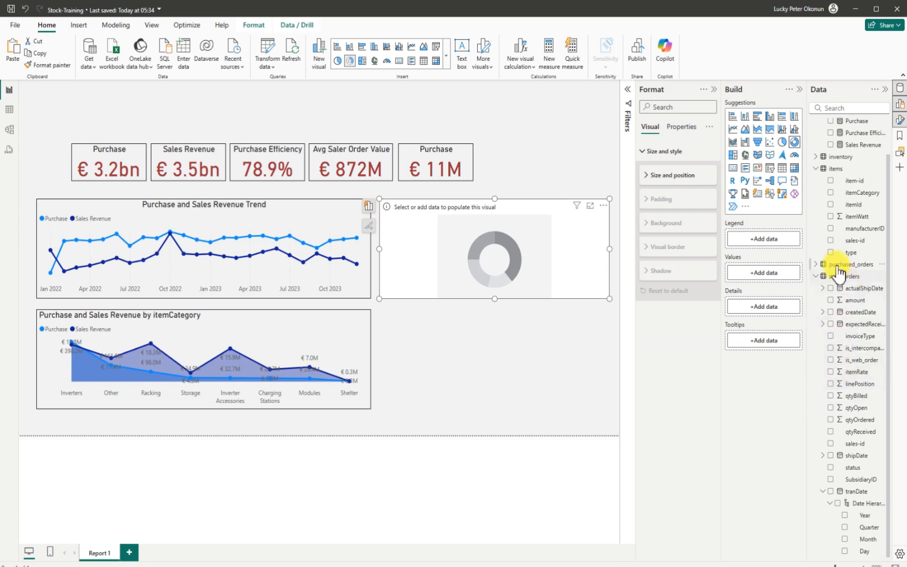
left_click(817, 169)
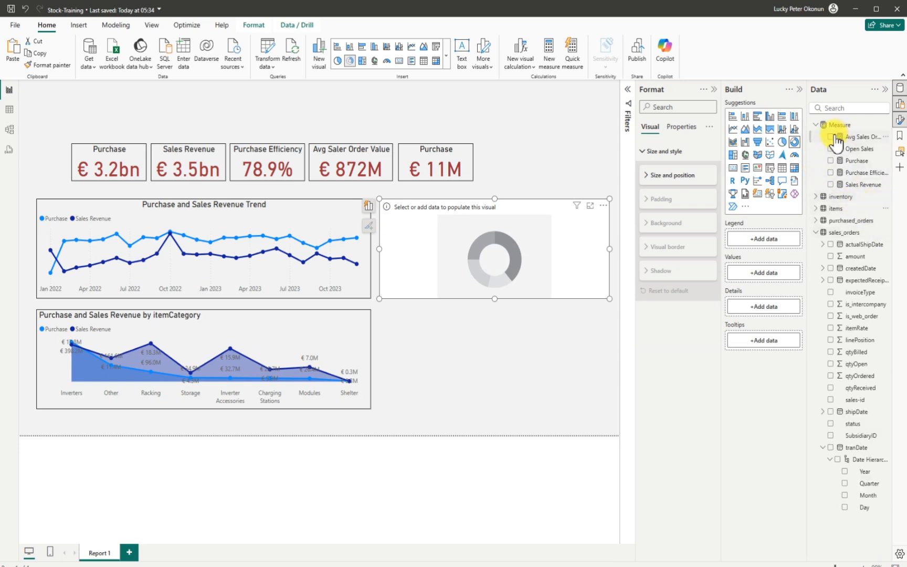
left_click(815, 194)
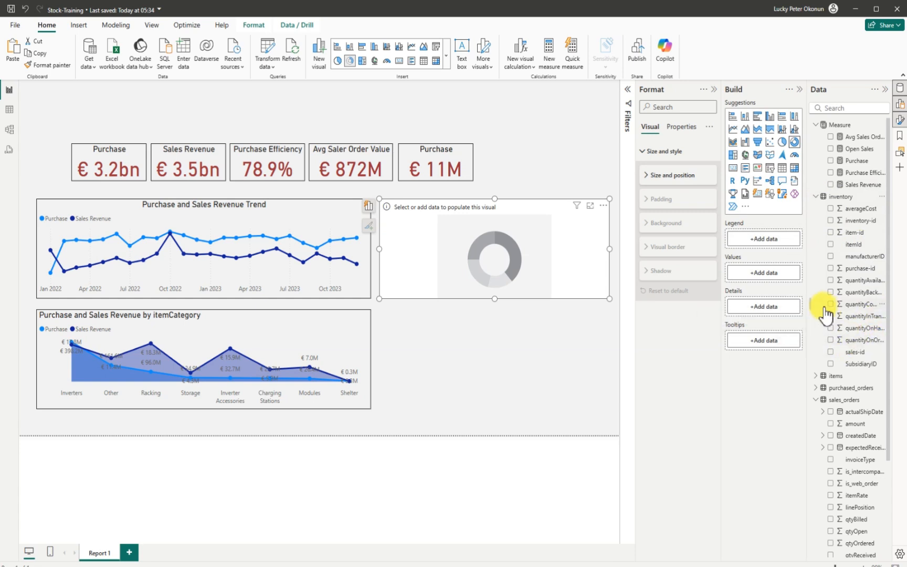
left_click_drag(807, 316, 745, 325)
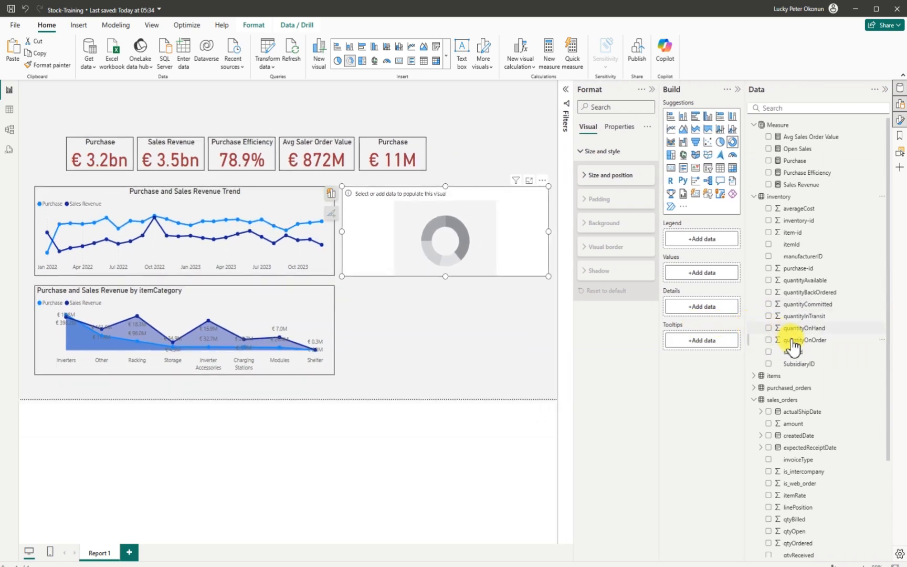
left_click(769, 340)
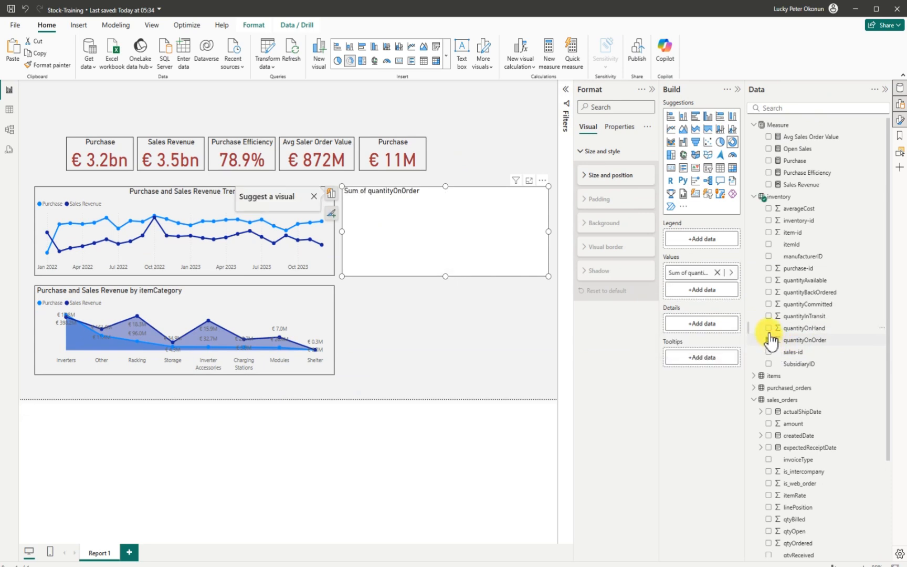
left_click(769, 328)
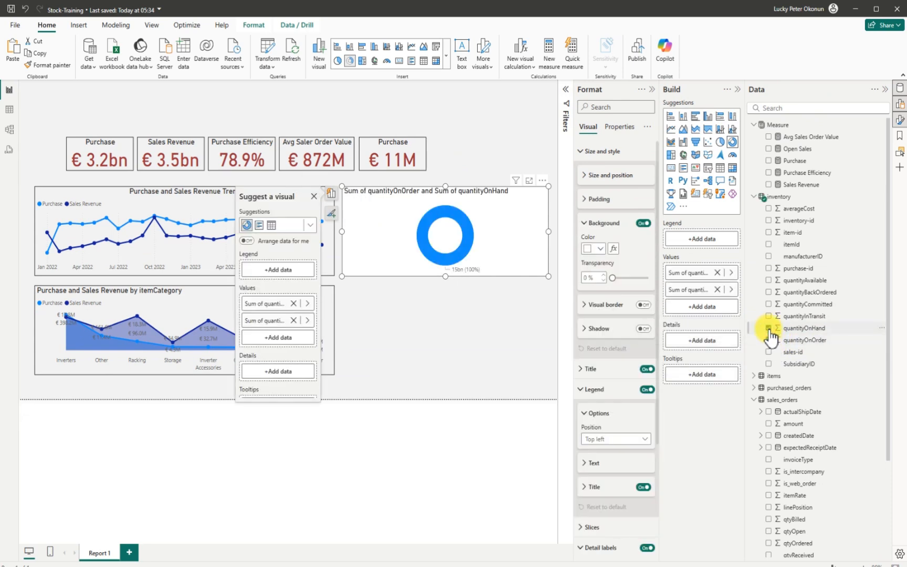
left_click(769, 293)
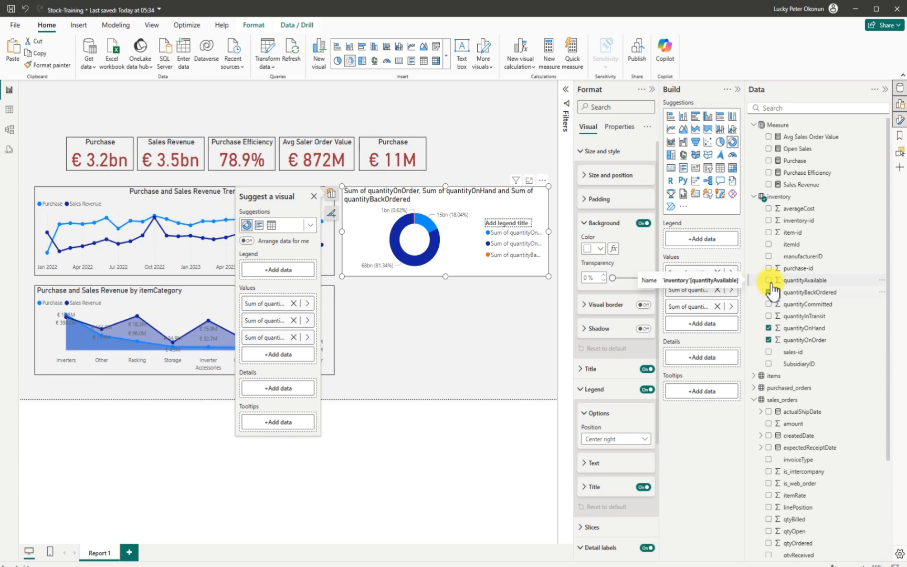
left_click(770, 281)
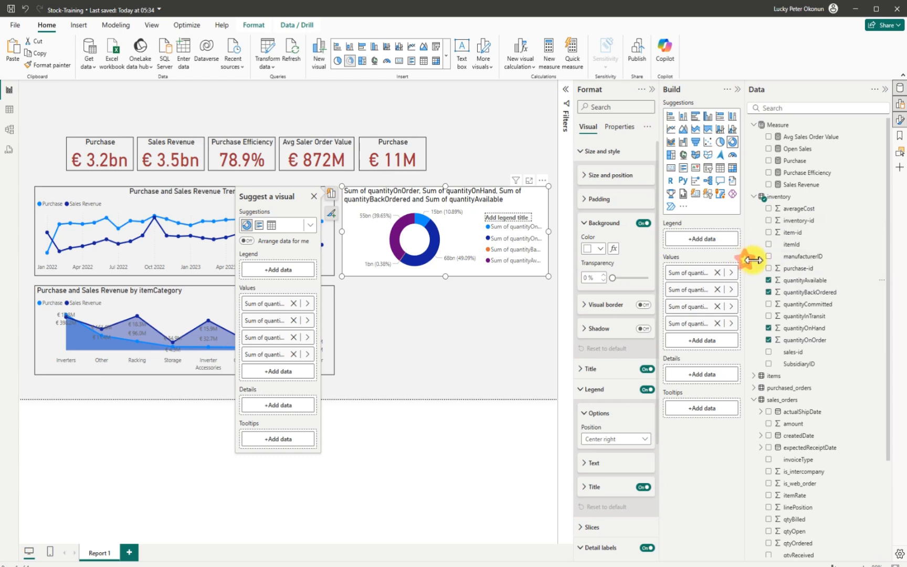
left_click_drag(744, 259, 804, 256)
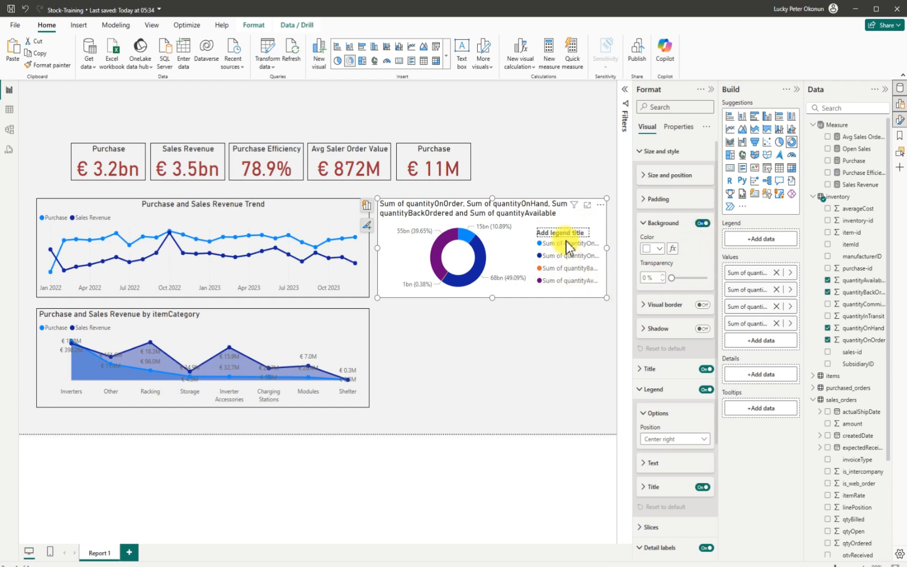
- Turn off the donut chart's background and legend and turn on its visual border
left_click(702, 225)
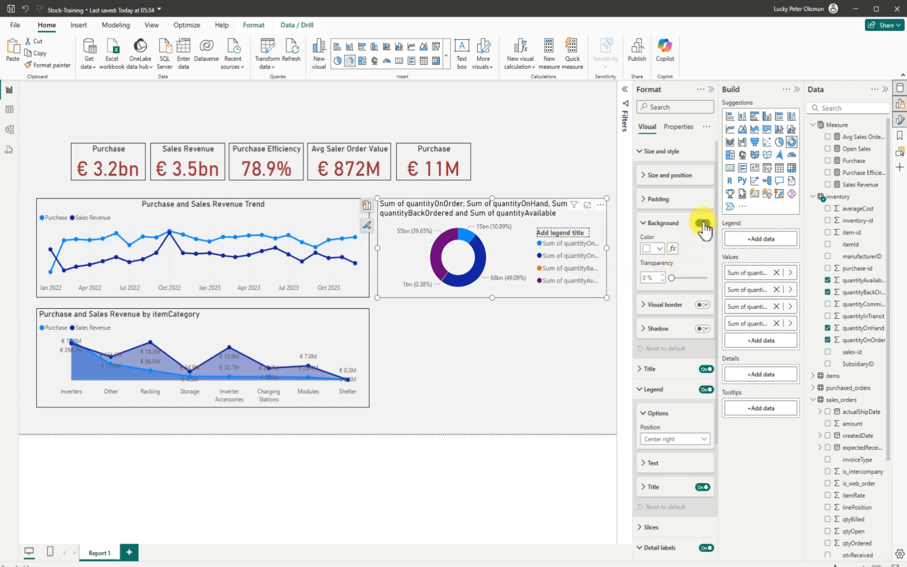
left_click(702, 305)
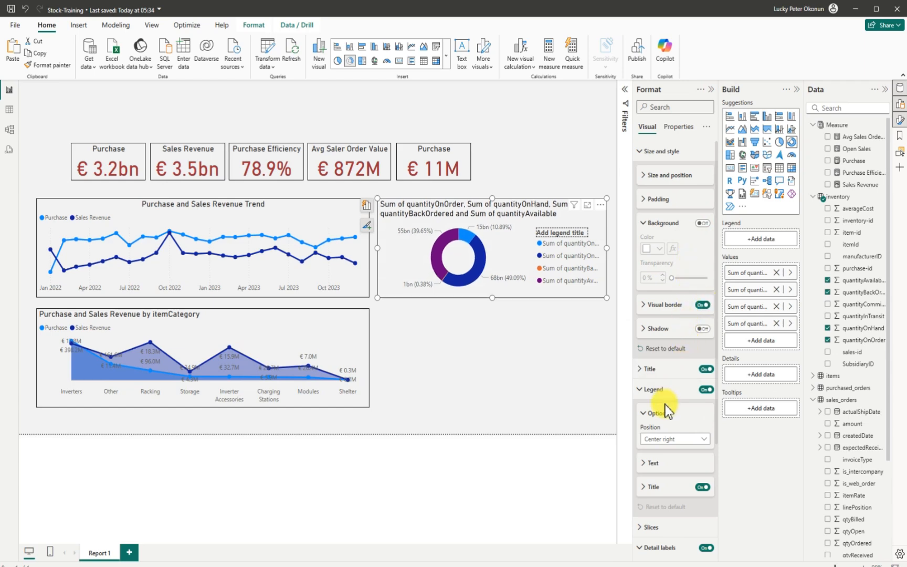
left_click(707, 390)
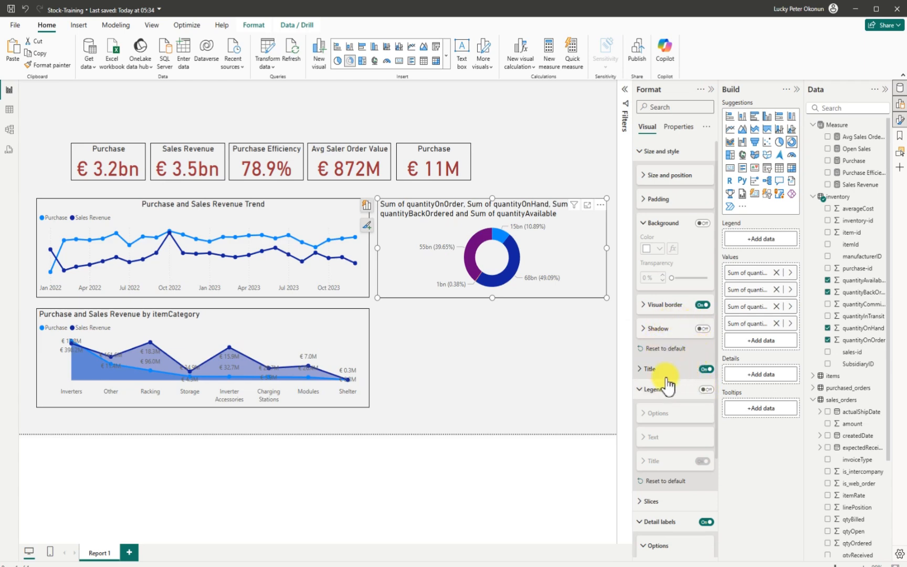
- Change the donut chart's title to "Inventory -Wise" and center it
scroll(669, 435, "down", 2)
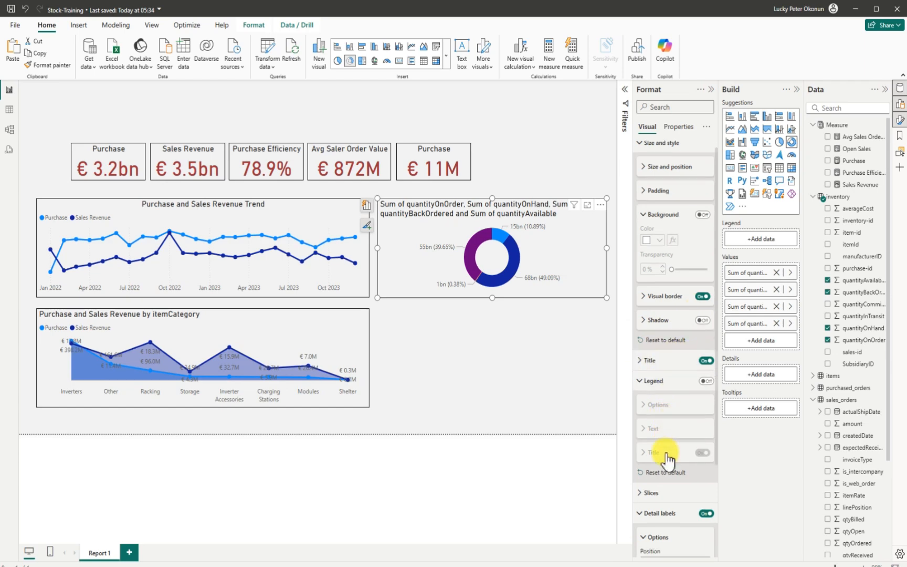
left_click(665, 451)
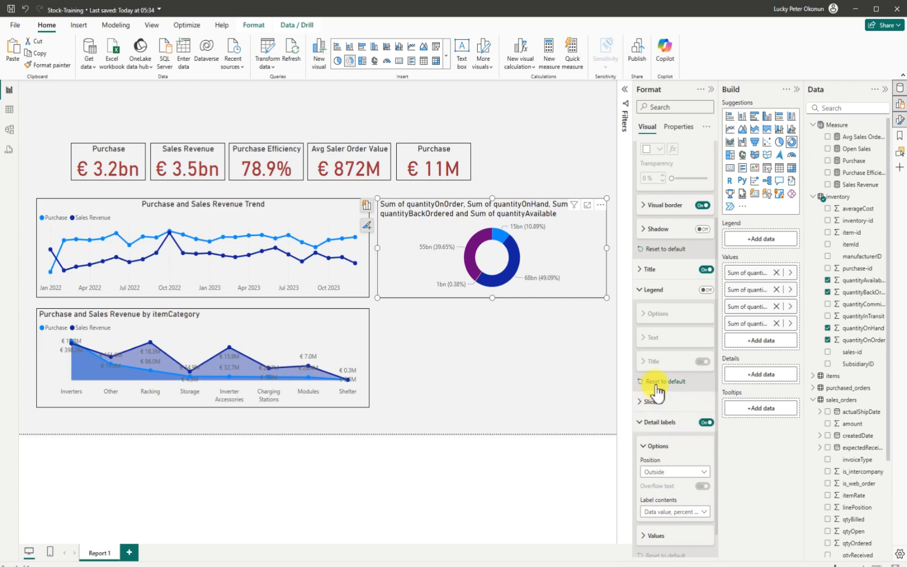
left_click(641, 269)
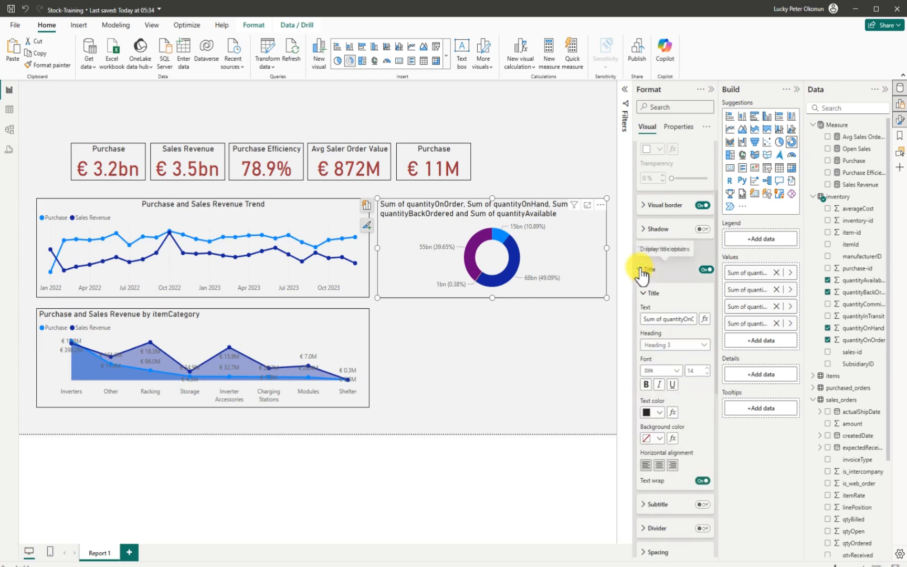
left_click_drag(646, 319, 696, 321)
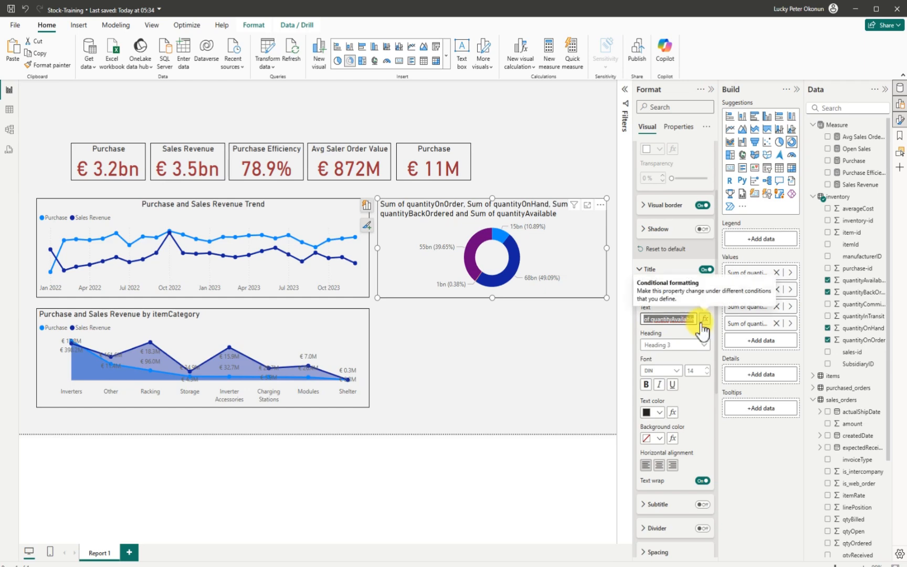
key("BackSpace")
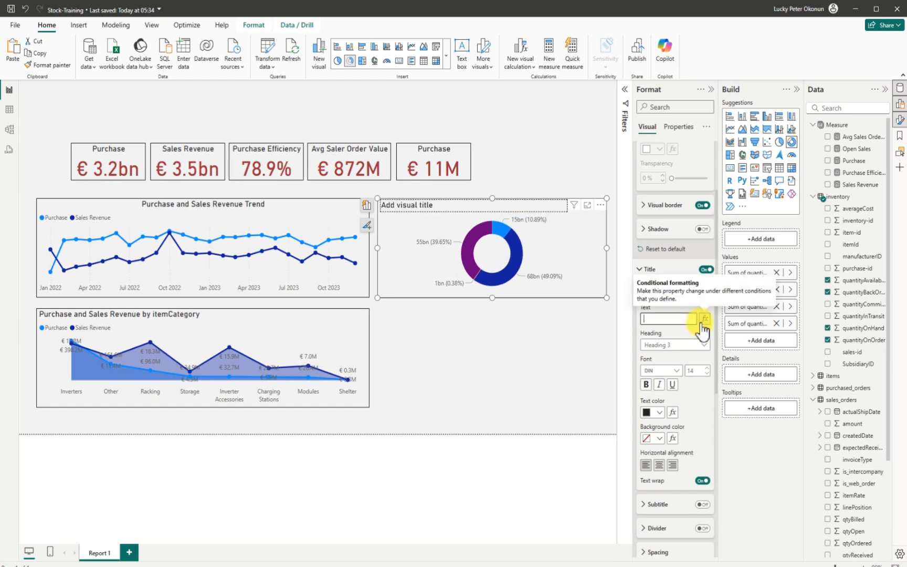
type("I")
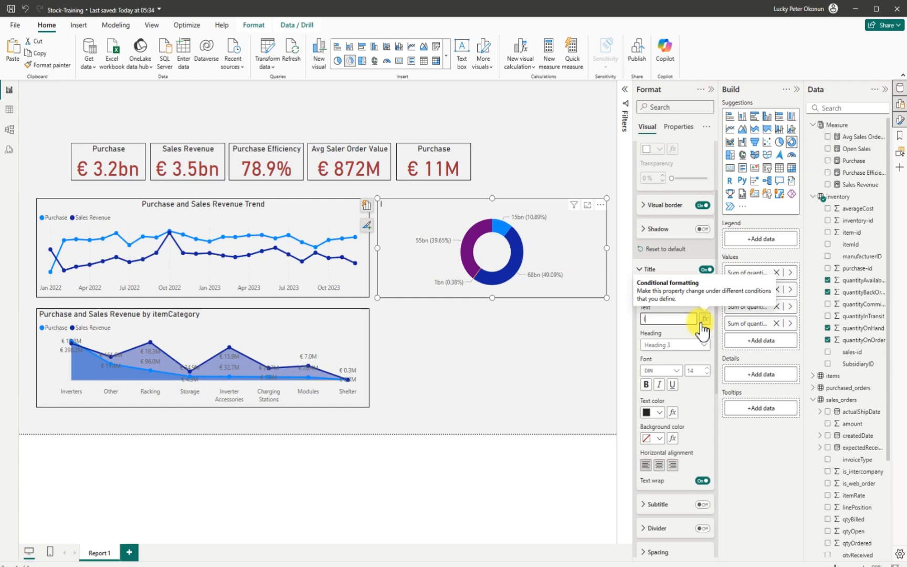
type("nventory -Wise")
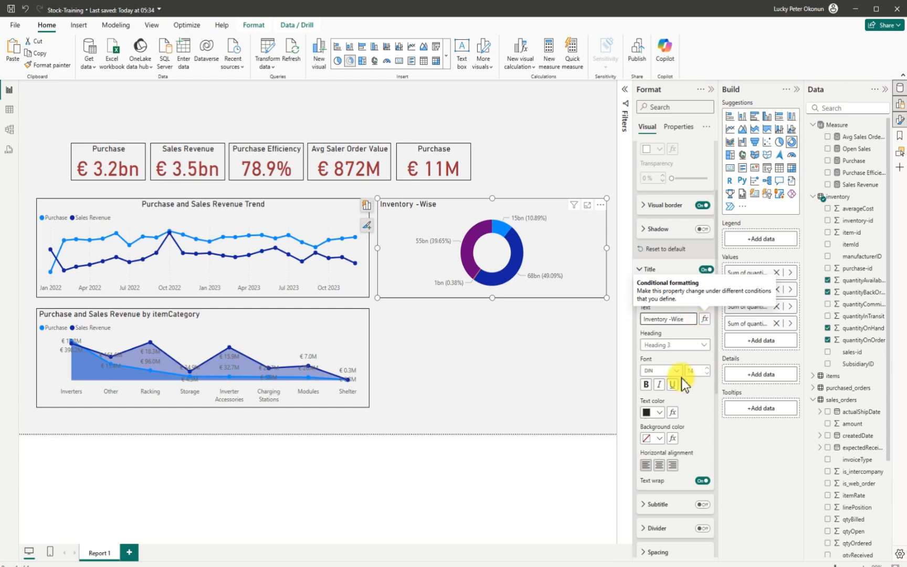
left_click(660, 466)
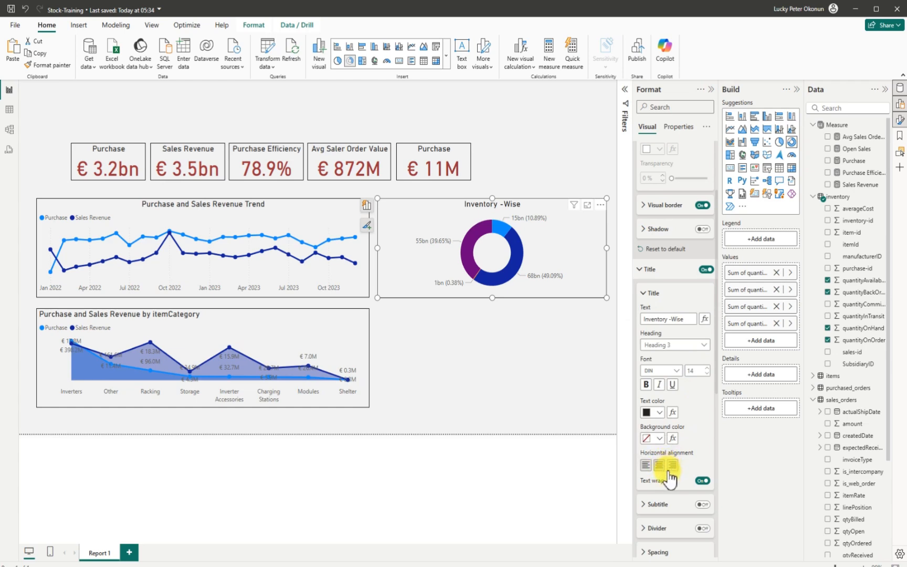
- Set the label contents of the donut chart's detail labels to All detail labels
scroll(667, 486, "down", 4)
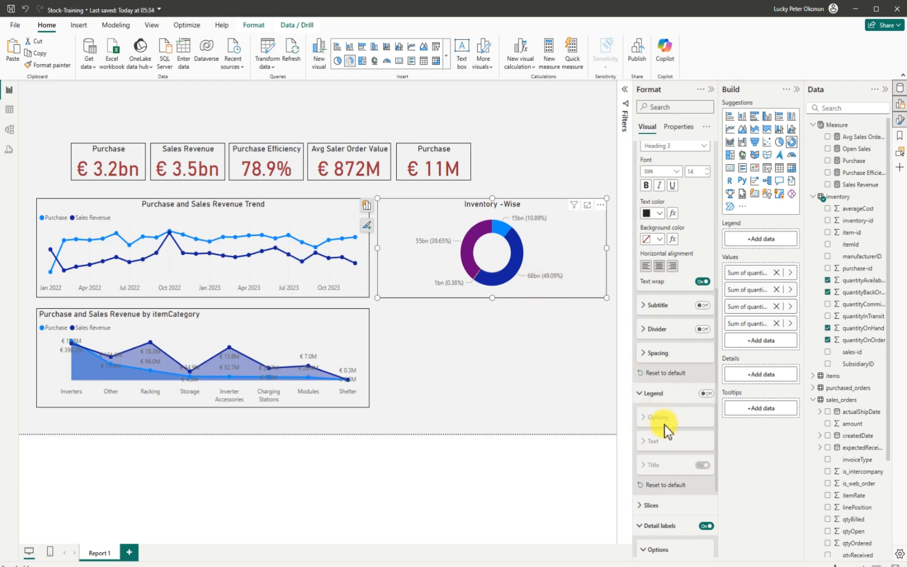
scroll(665, 425, "down", 2)
left_click(642, 408)
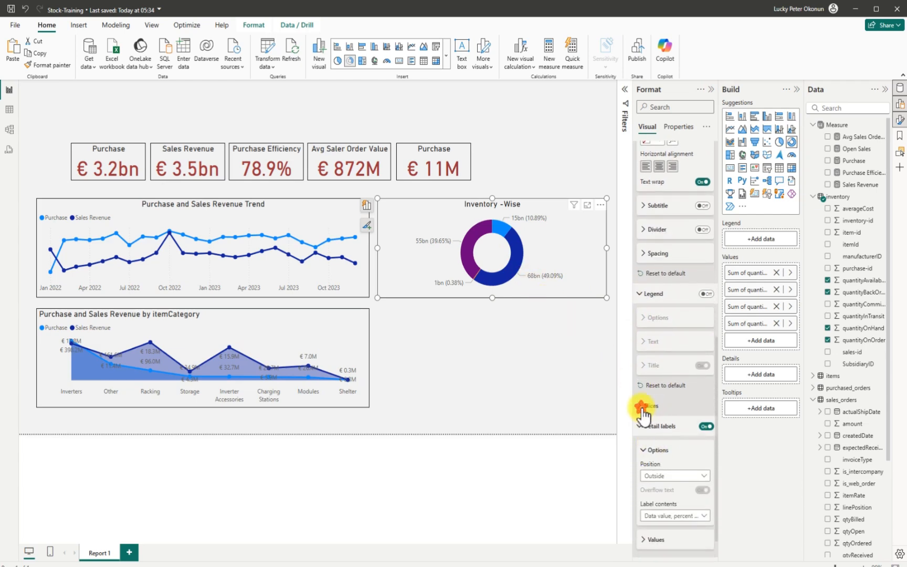
left_click(641, 408)
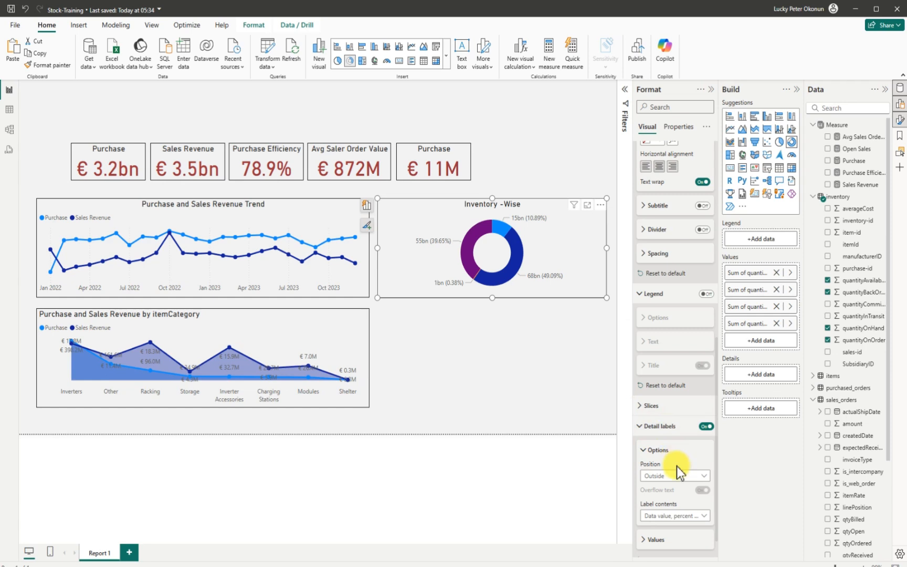
scroll(674, 505, "down", 1)
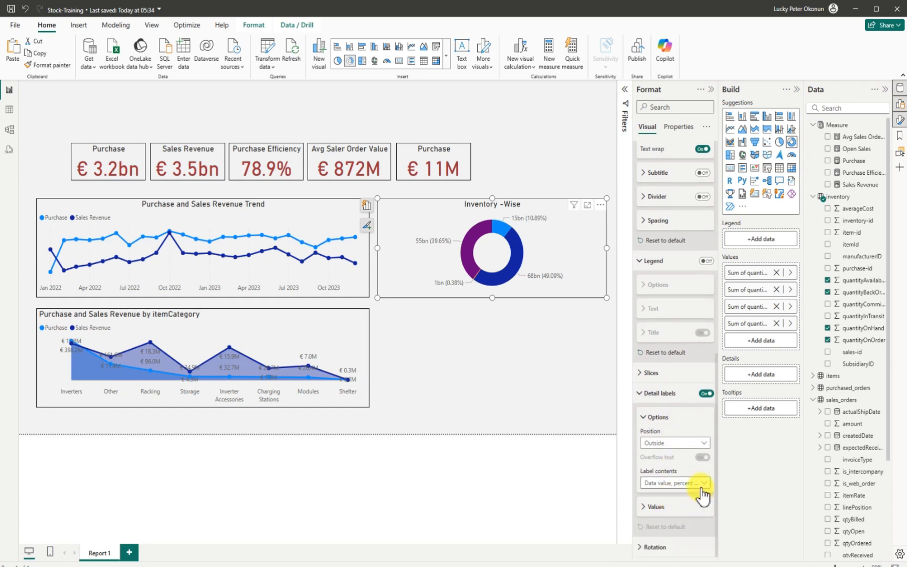
left_click(702, 483)
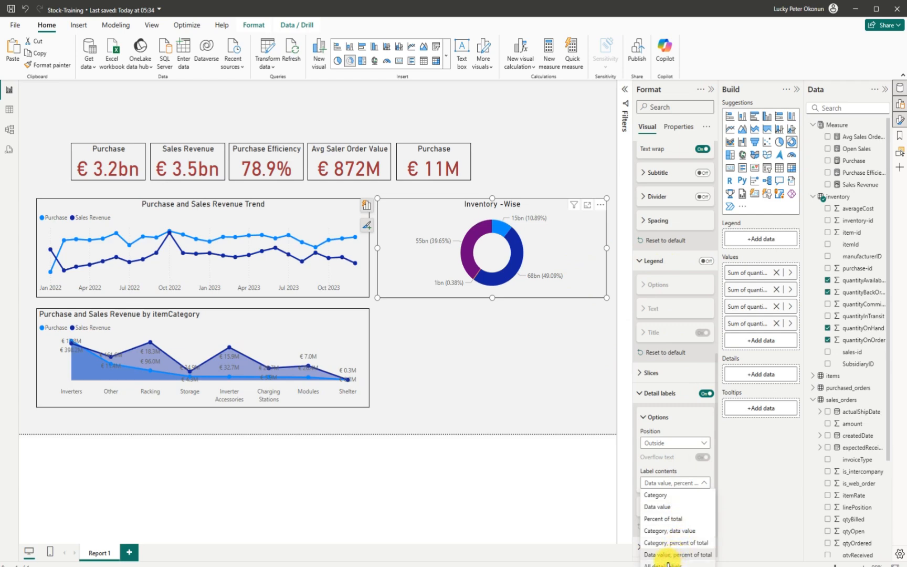
left_click(499, 415)
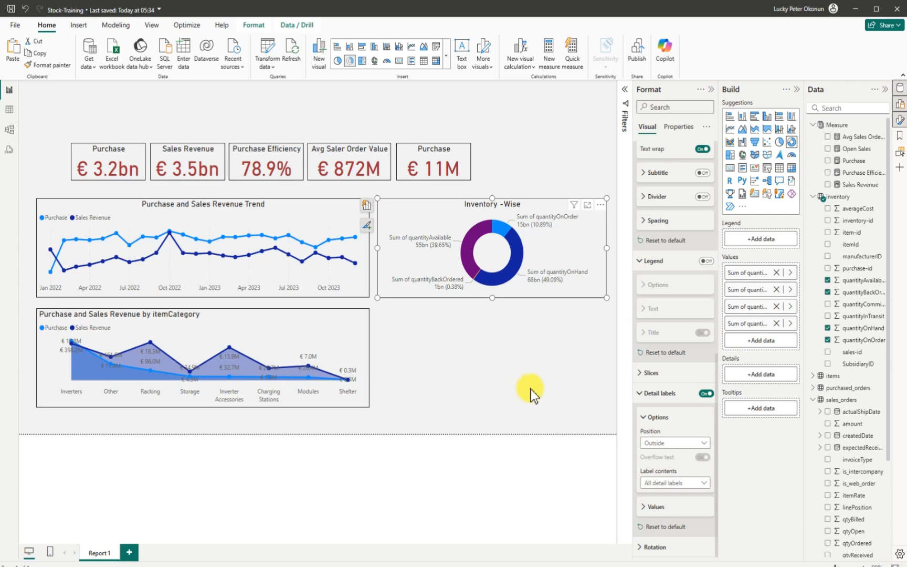
- Set the display units of the donut chart's detail label values to Millions
left_click(642, 375)
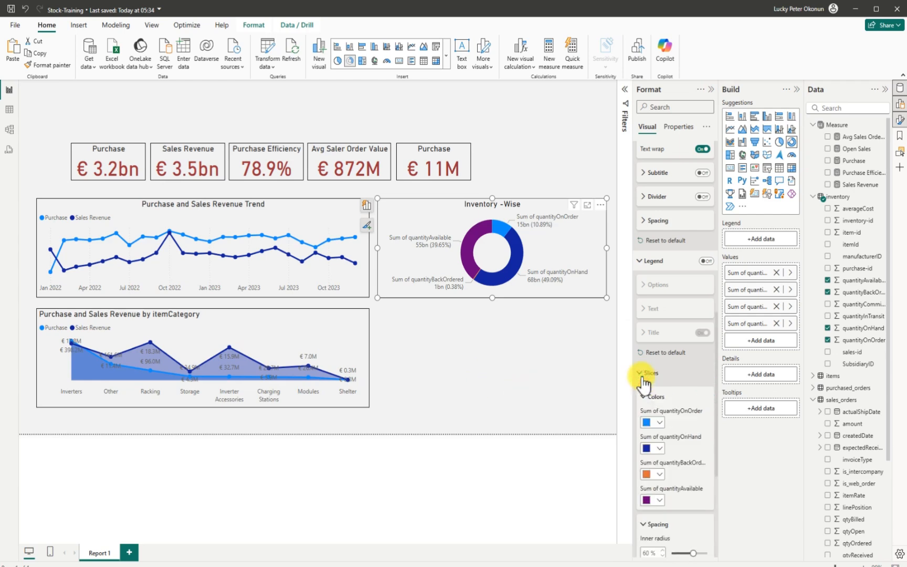
left_click(641, 374)
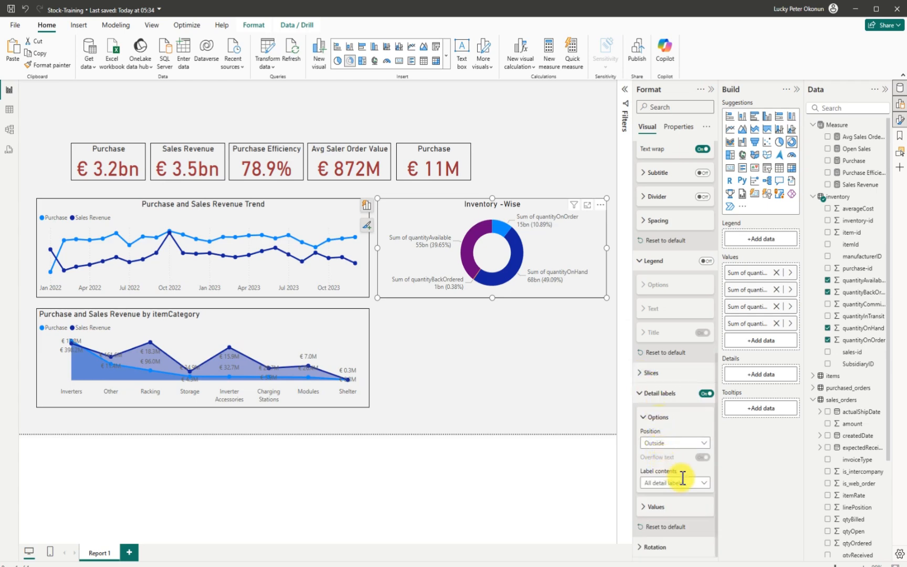
left_click(646, 506)
scroll(670, 508, "down", 3)
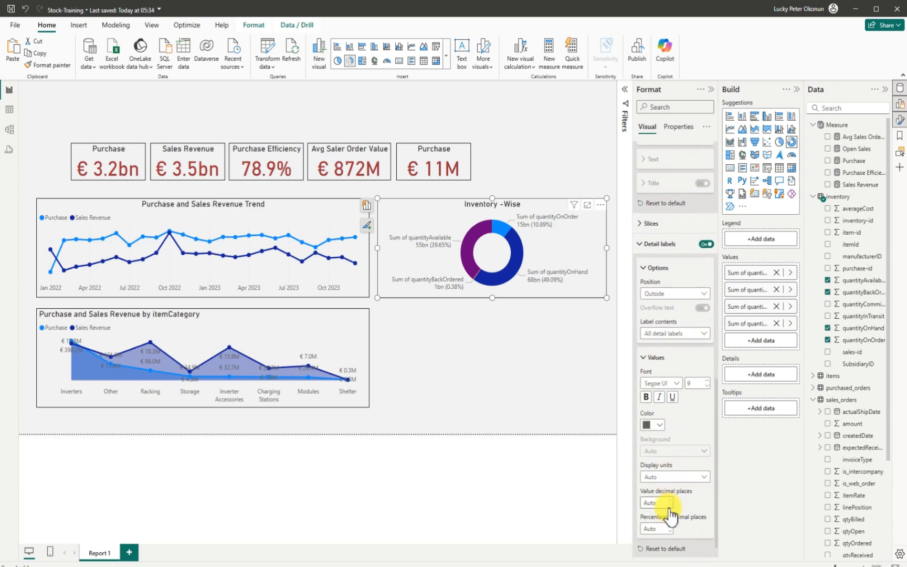
scroll(688, 505, "down", 1)
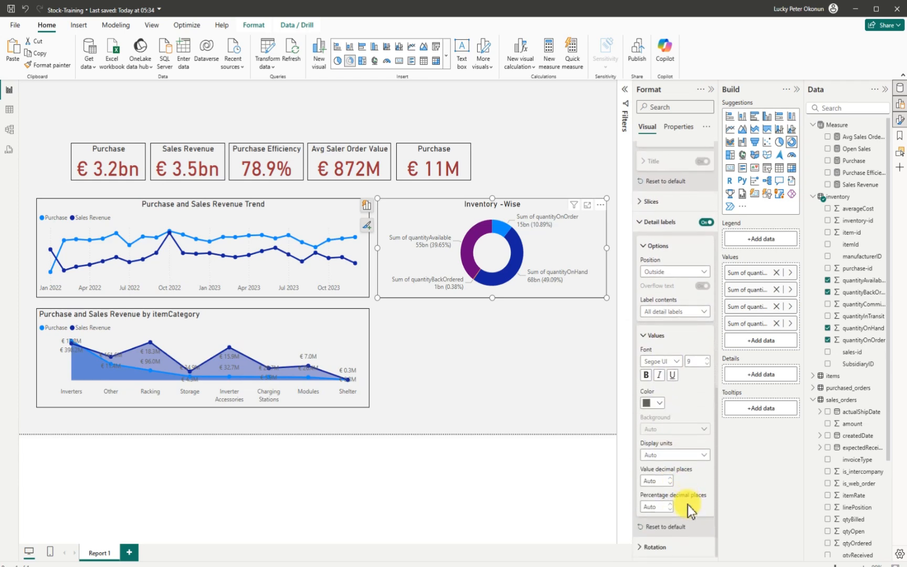
left_click(705, 455)
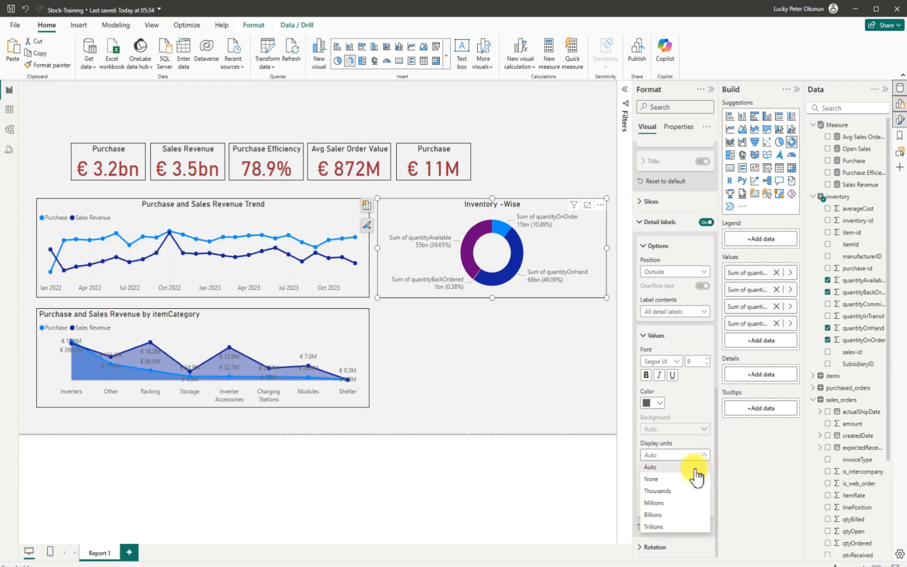
left_click(666, 503)
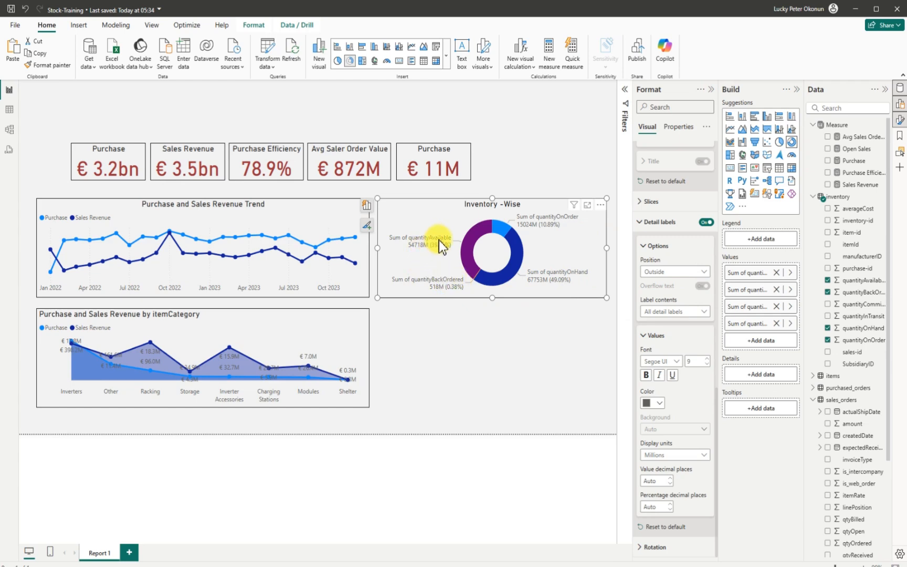
- Rename the donut chart's first value to quantityOnOrder for this visual, dropping the "Sum of" prefix
right_click(751, 273)
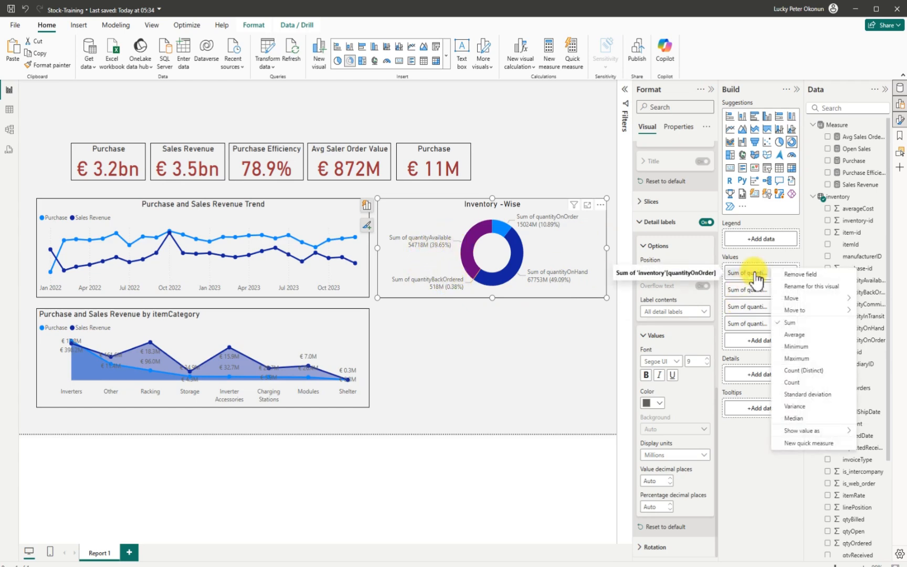
left_click(803, 287)
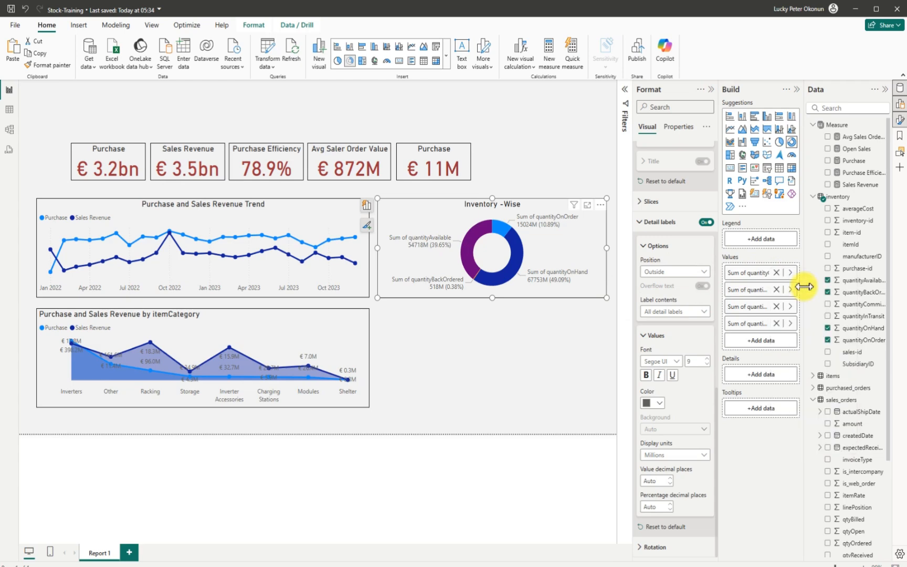
double_click(765, 272)
left_click_drag(742, 275, 714, 280)
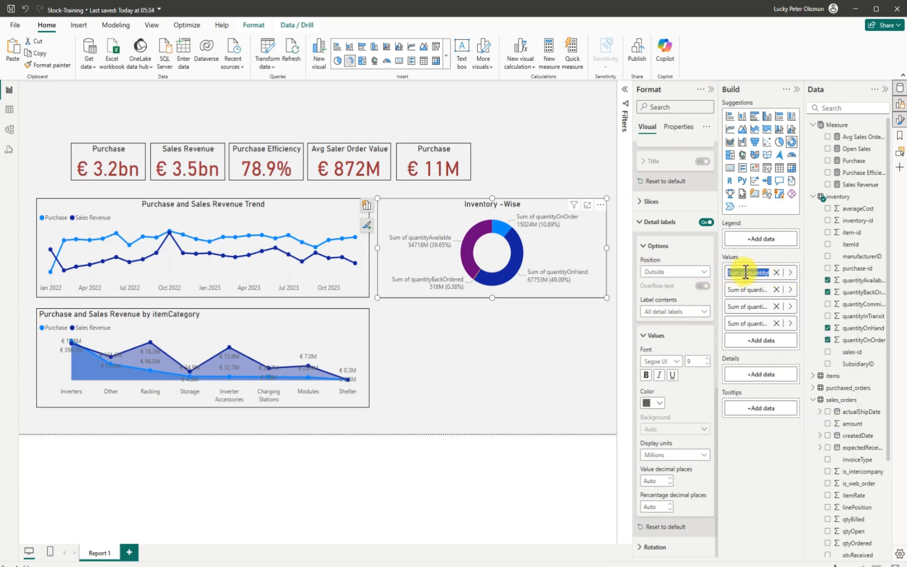
left_click(748, 272)
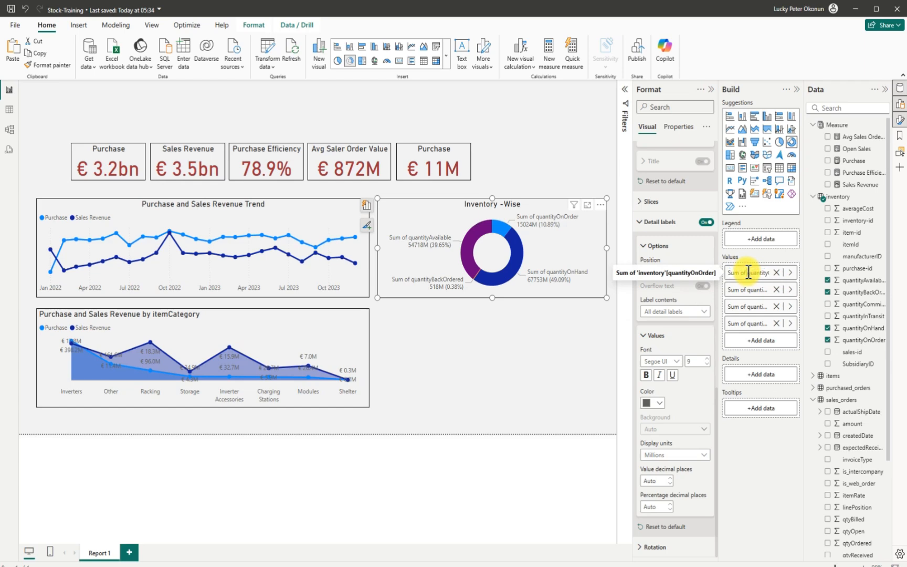
key("BackSpace")
key("BackSpace")
key("BackSpace")
key("BackSpace")
key("BackSpace")
key("BackSpace")
key("BackSpace")
key("Return")
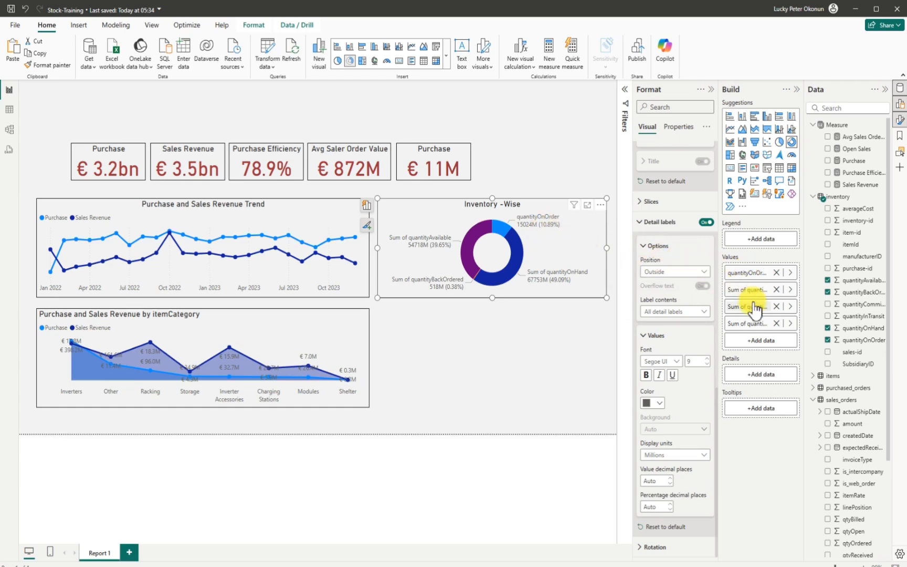
- Rename the donut chart's second value to quantityOnHand for this visual, dropping the "Sum of" prefix
right_click(747, 293)
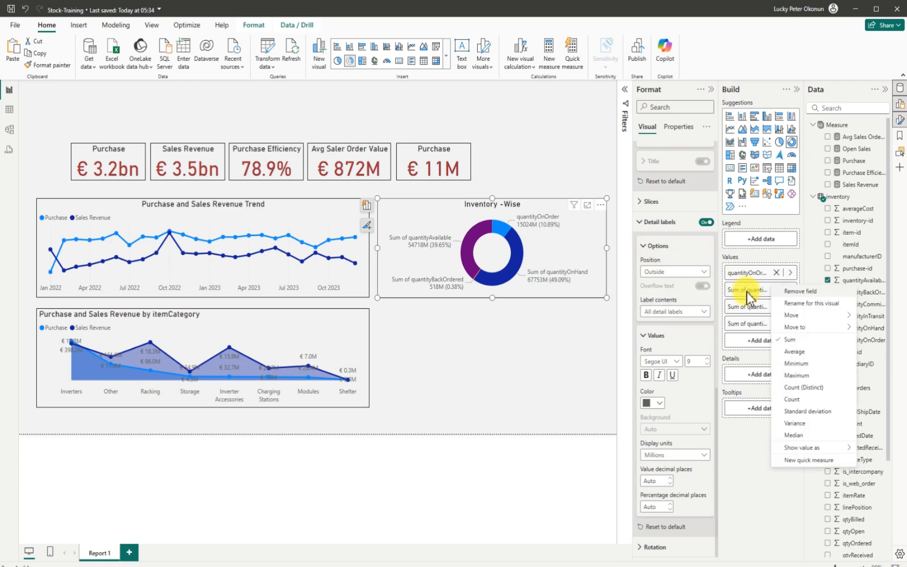
left_click(802, 304)
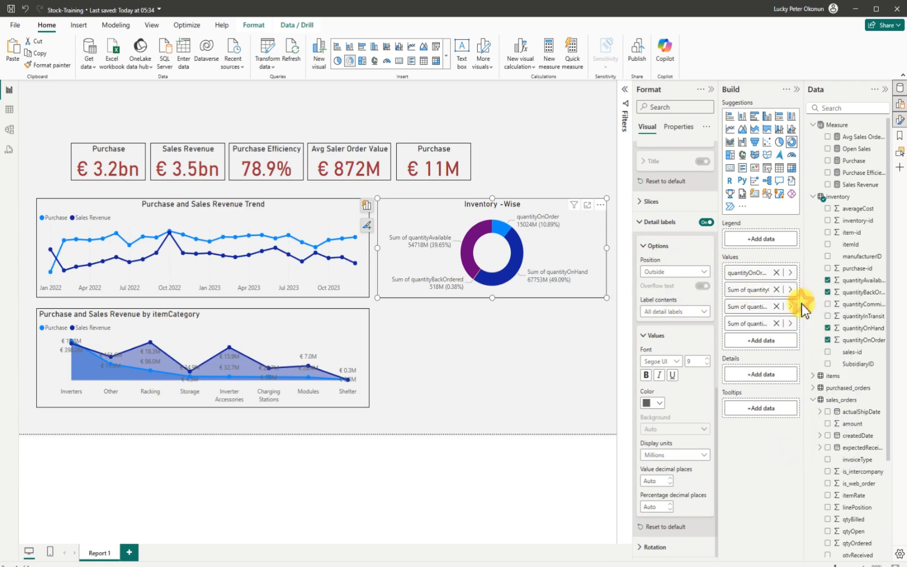
type("quantityOnHand")
key("Return")
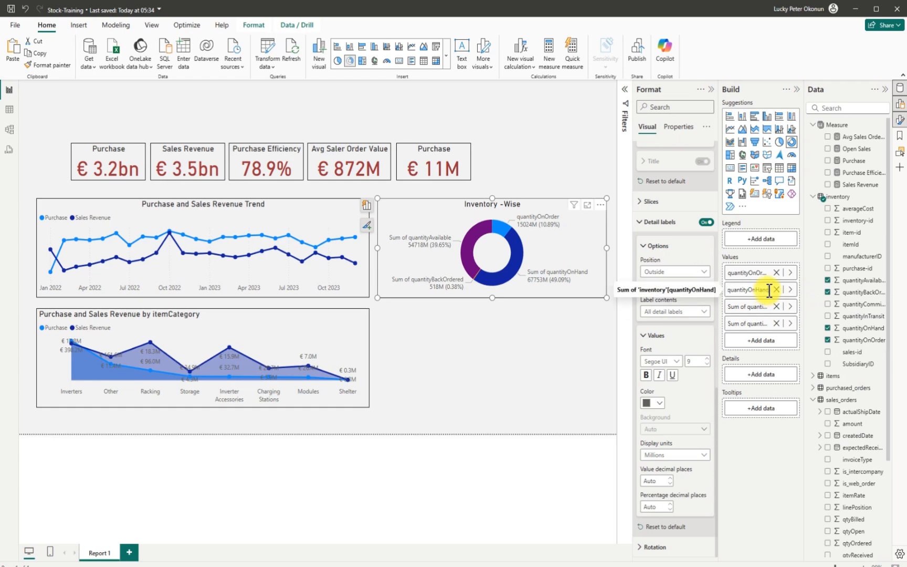
left_click_drag(769, 291, 733, 293)
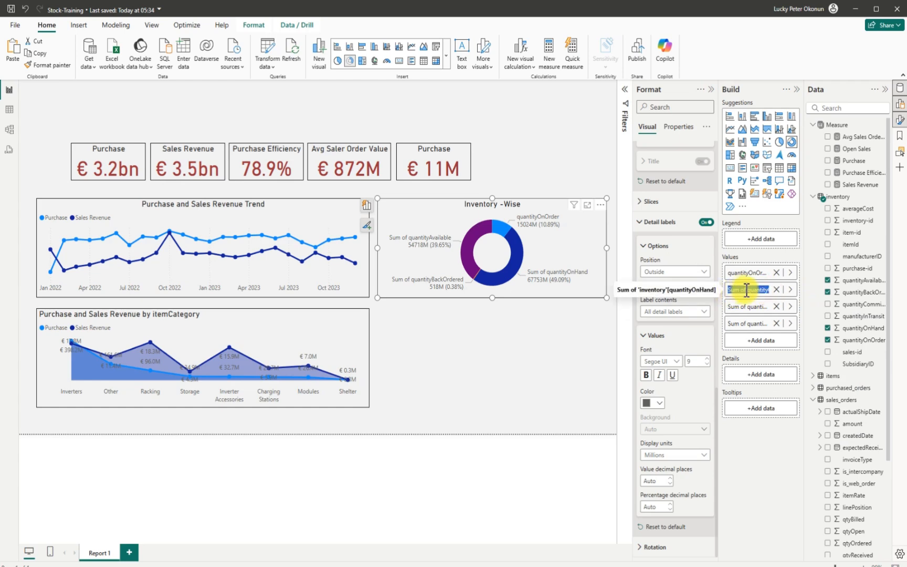
left_click(748, 292)
key("BackSpace")
key("BackSpace")
key("BackSpace")
key("BackSpace")
key("BackSpace")
key("BackSpace")
key("BackSpace")
key("Return")
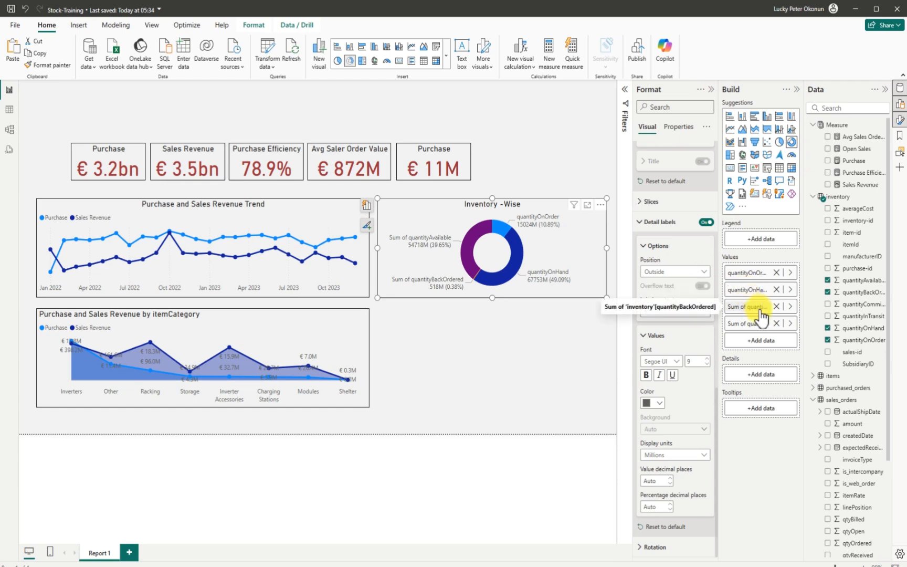
- Rename the donut chart's third value to quantityBackOrdered for this visual, dropping the "Sum of" prefix
right_click(759, 310)
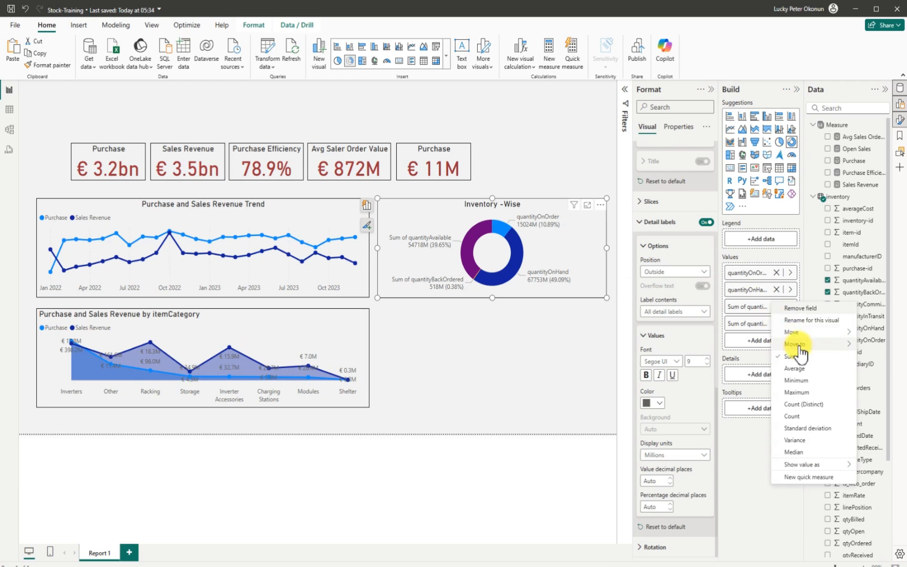
left_click(800, 319)
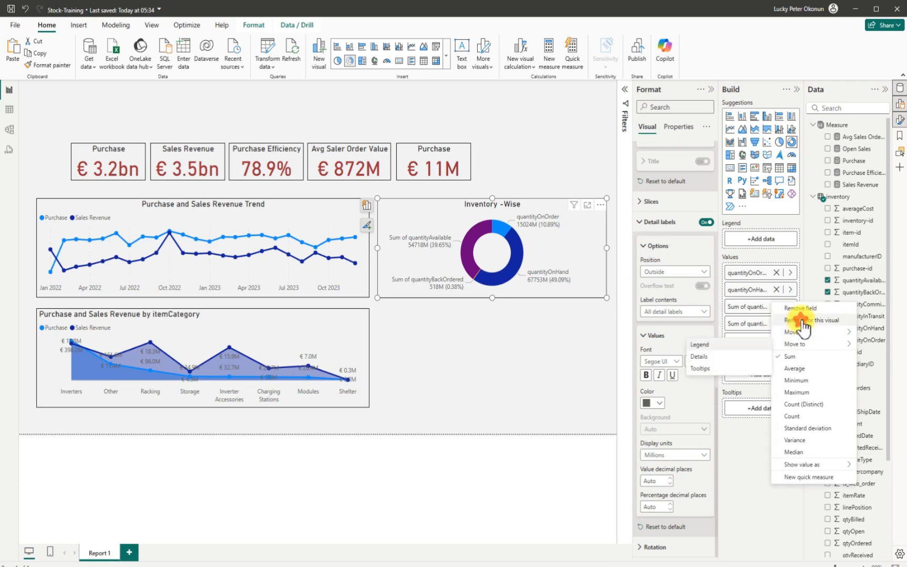
left_click(765, 308)
left_click_drag(771, 310, 750, 309)
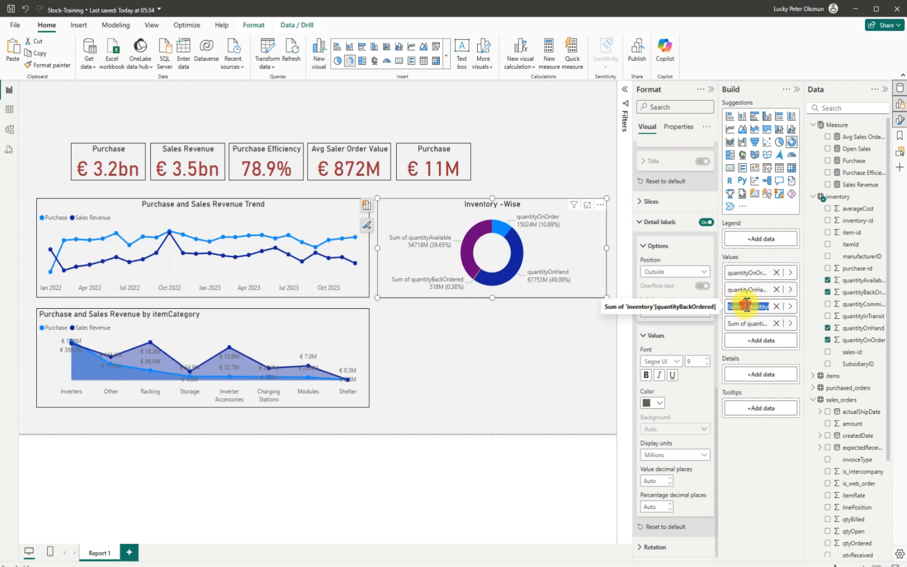
left_click(747, 307)
key("BackSpace")
key("BackSpace")
key("BackSpace")
key("BackSpace")
key("BackSpace")
key("BackSpace")
key("BackSpace")
key("Return")
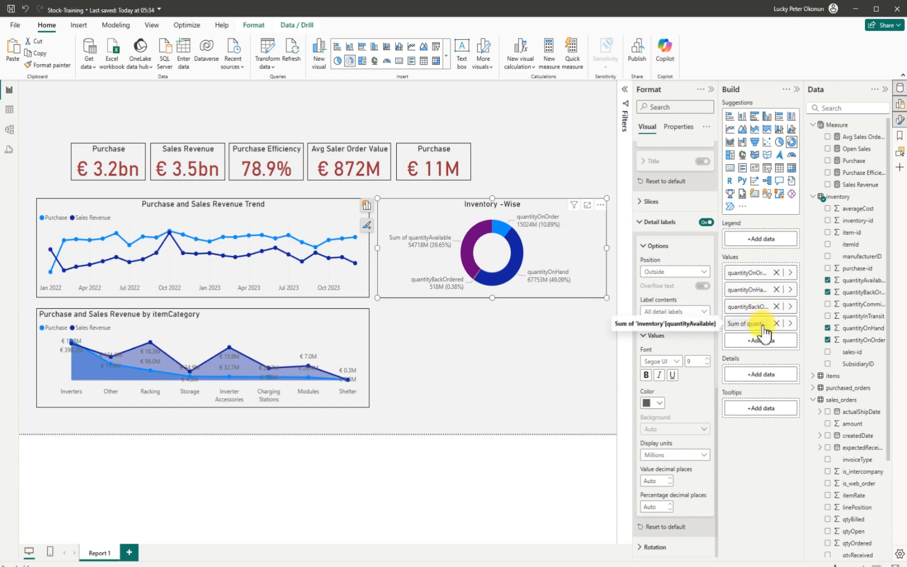
- Rename the donut chart's fourth value to quantityAvailable for this visual, dropping the "Sum of" prefix
right_click(756, 326)
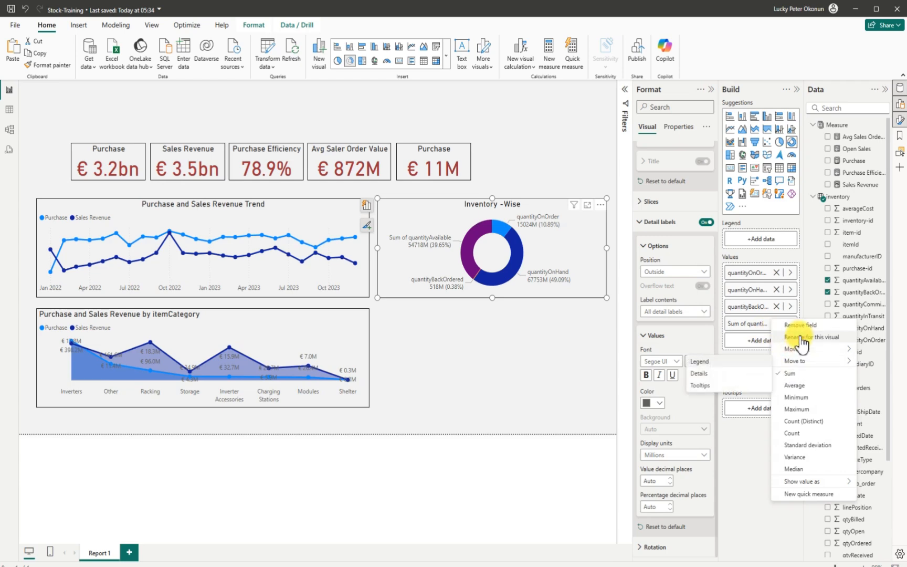
left_click(802, 337)
type("quantityAvailable")
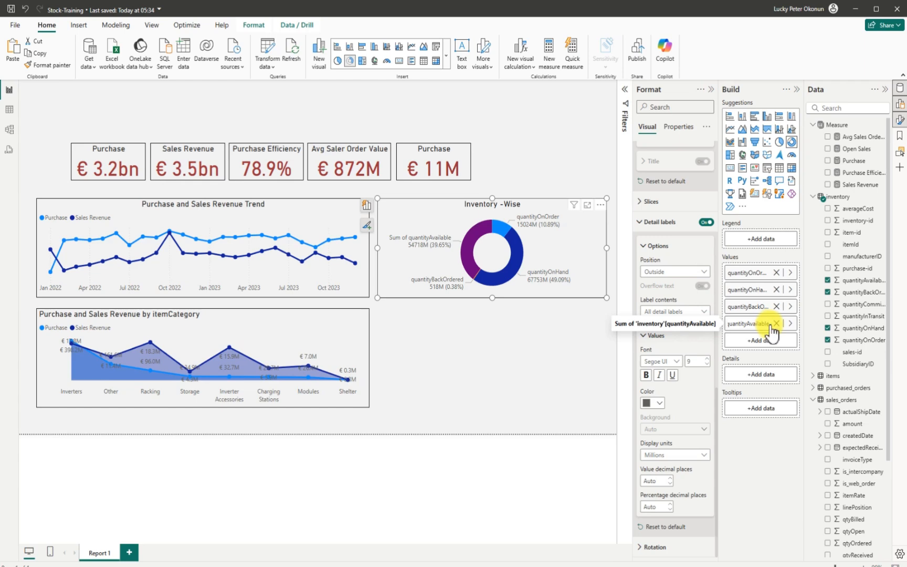
left_click_drag(768, 324, 719, 321)
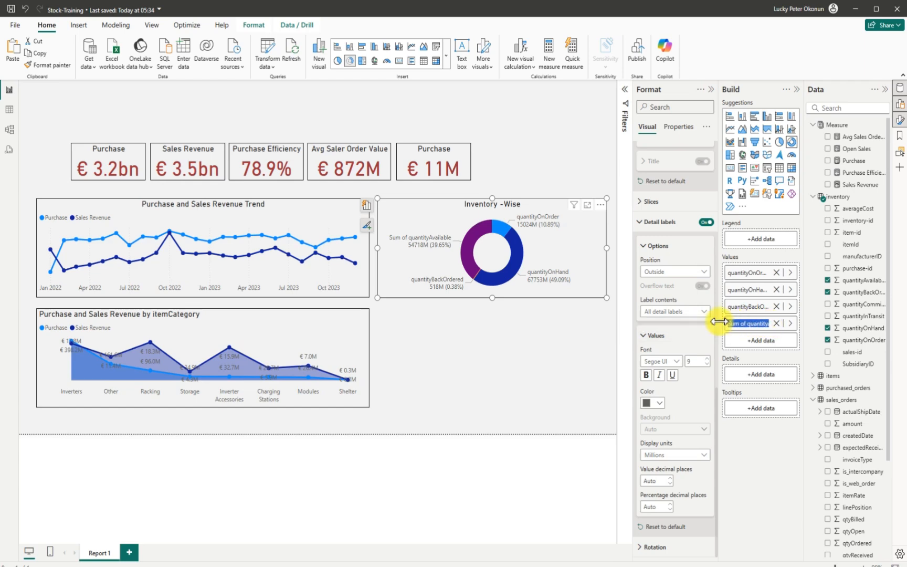
left_click(747, 323)
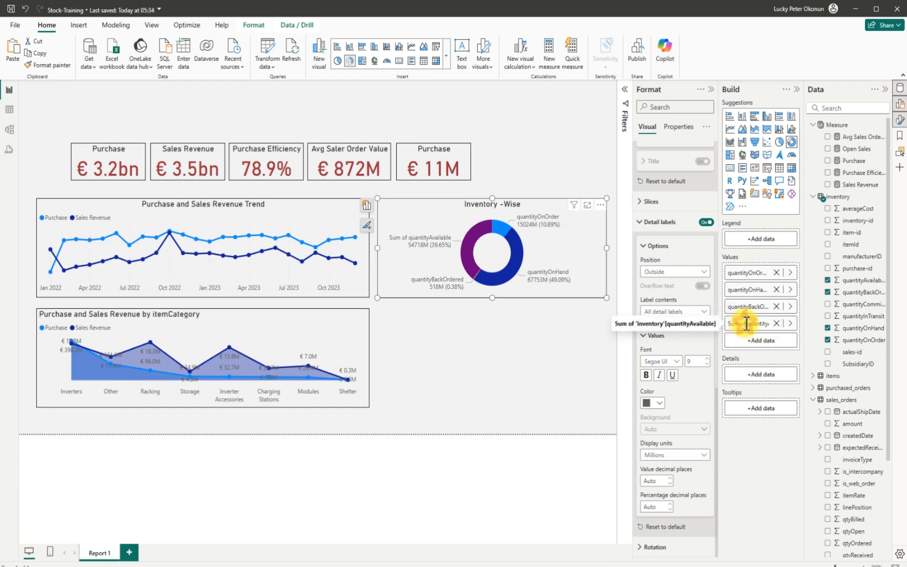
key("BackSpace")
key("BackSpace")
key("BackSpace")
key("BackSpace")
key("BackSpace")
key("BackSpace")
key("BackSpace")
key("Return")
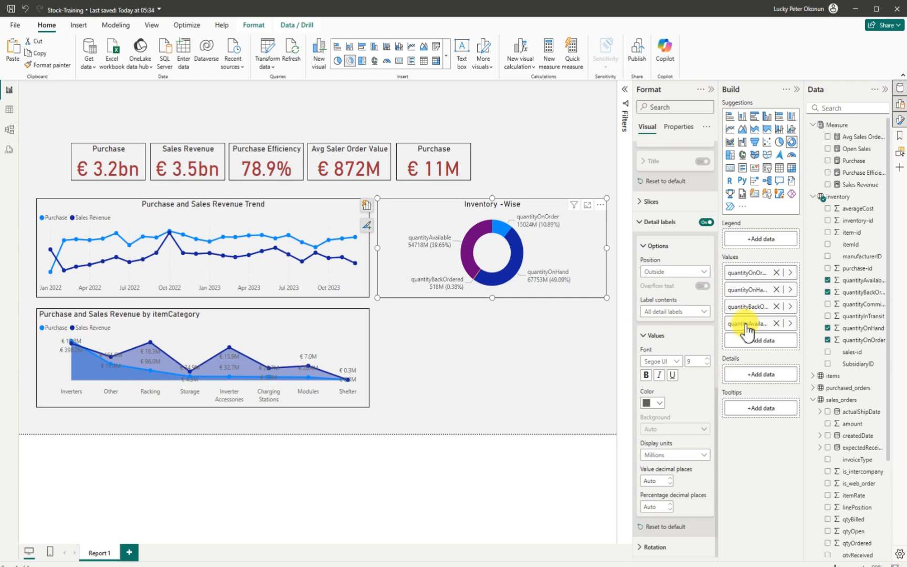
- Add an empty line chart below the donut chart and match its width to the donut chart
left_click(468, 342)
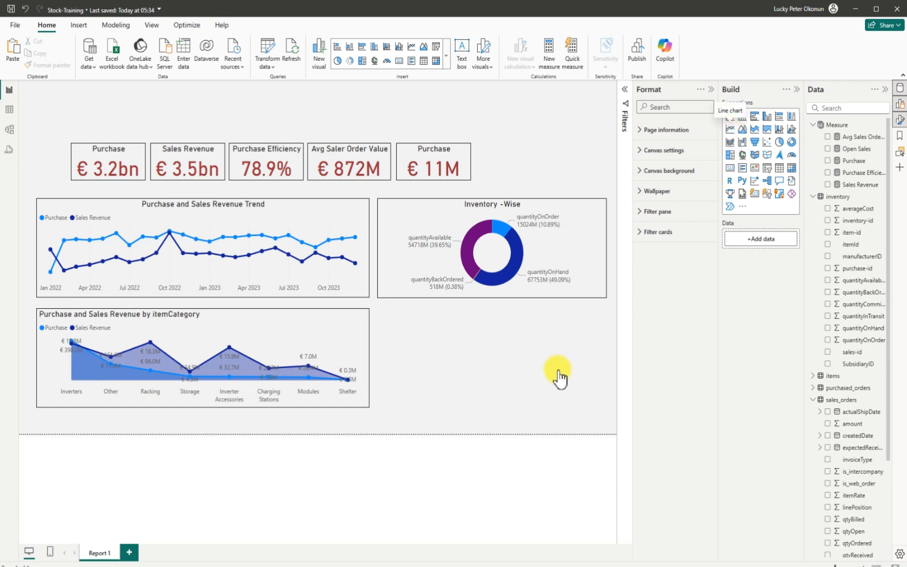
left_click(467, 344)
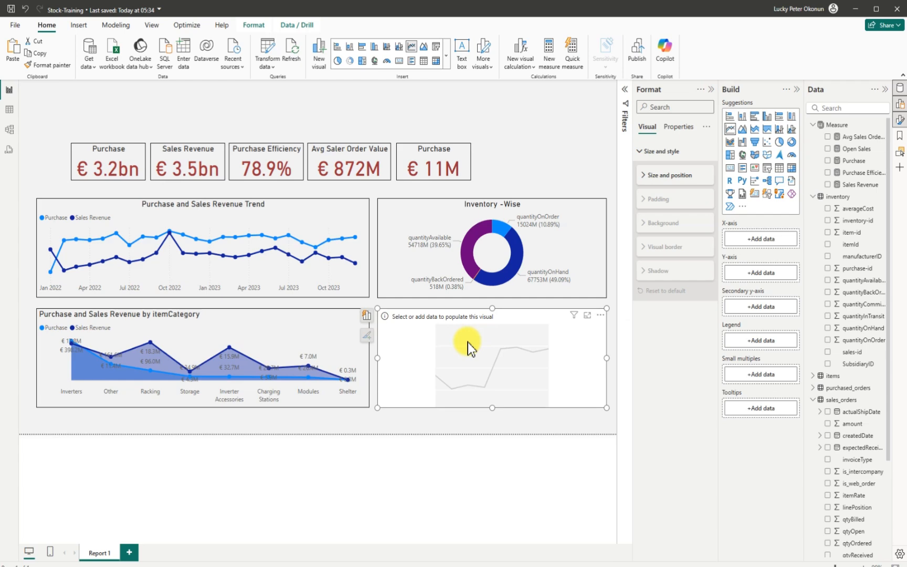
left_click(607, 357)
left_click_drag(610, 357, 603, 356)
- Create a Year-to-date total quick measure with Purchase as the base value and tranDate from purchased_orders as the date
left_click(576, 51)
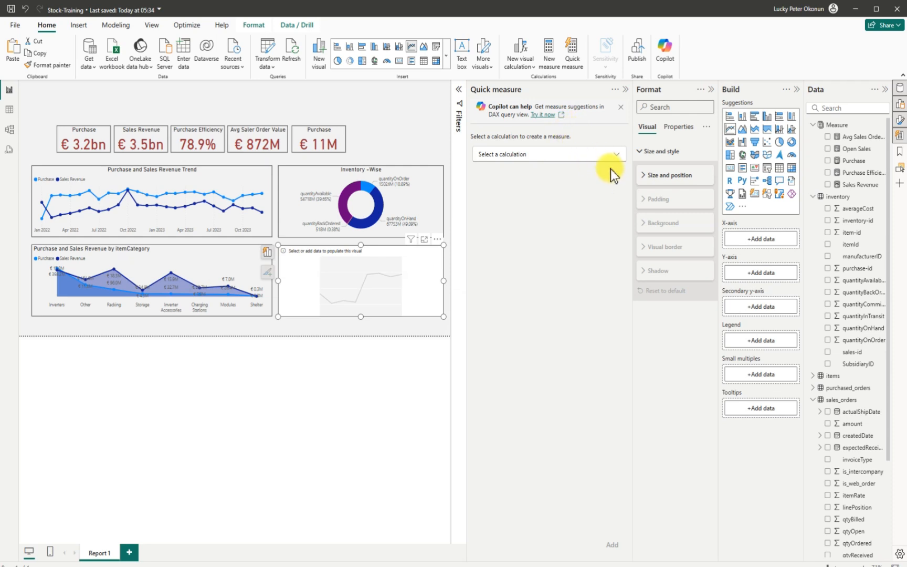
left_click(615, 154)
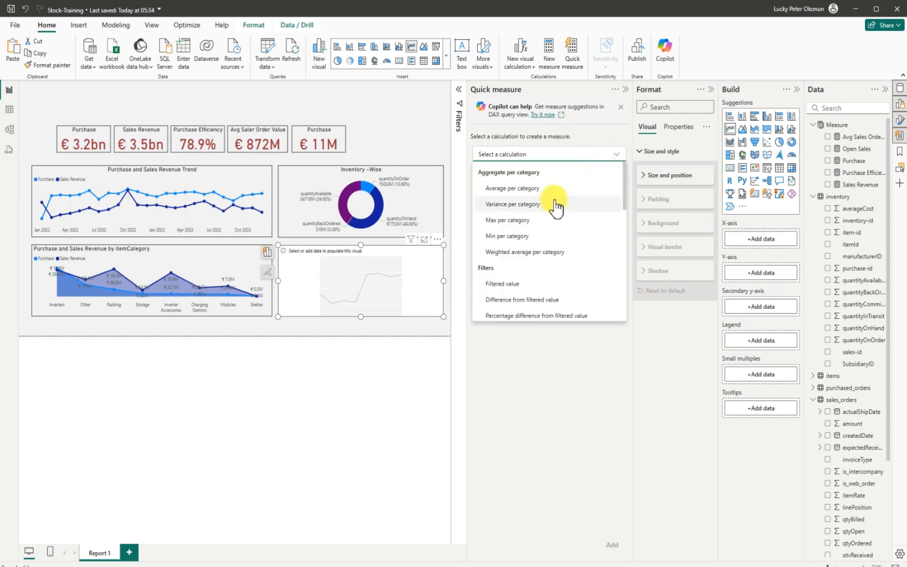
scroll(560, 269, "down", 3)
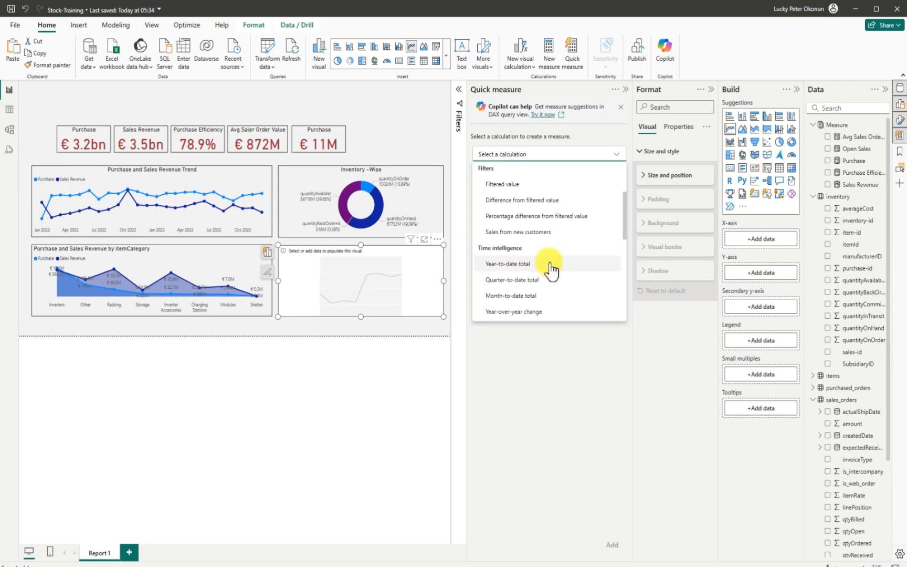
scroll(562, 271, "down", 2)
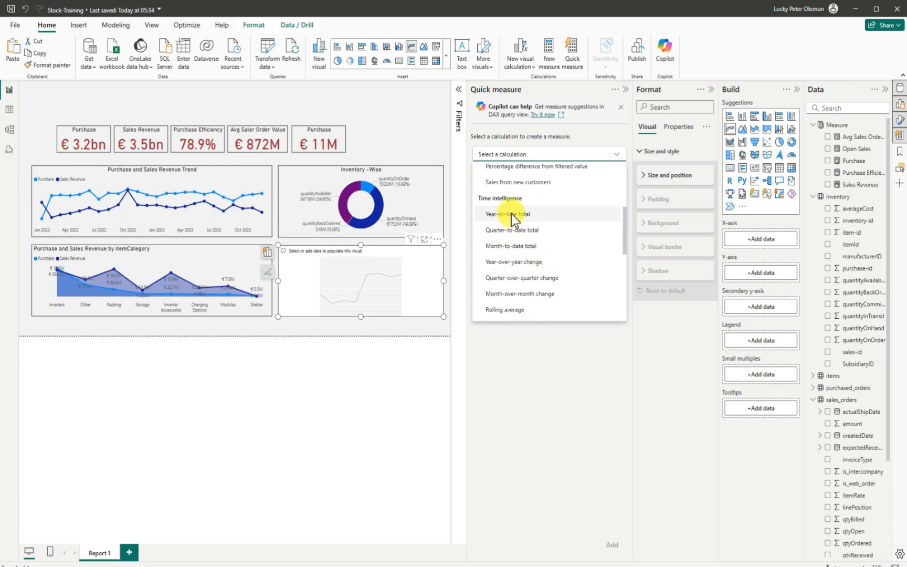
left_click(510, 215)
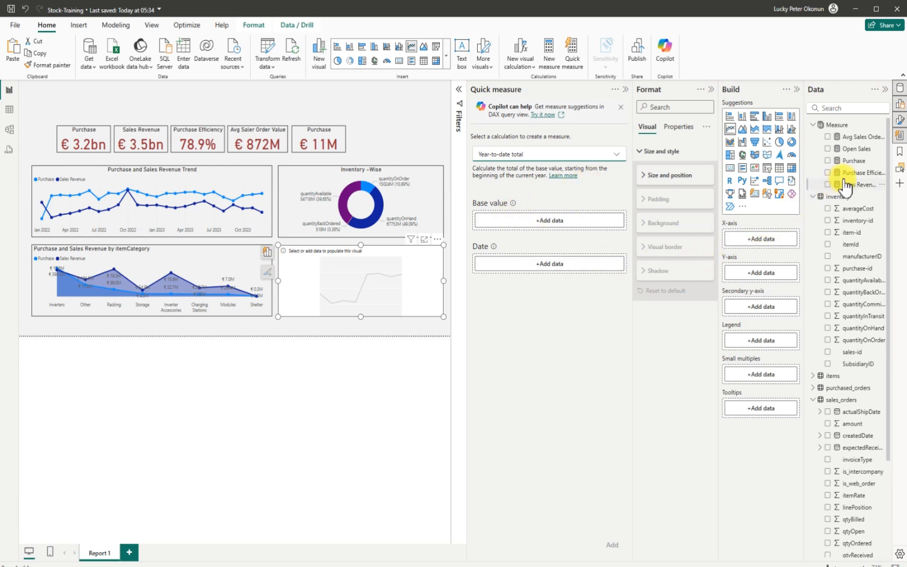
left_click_drag(849, 169, 566, 236)
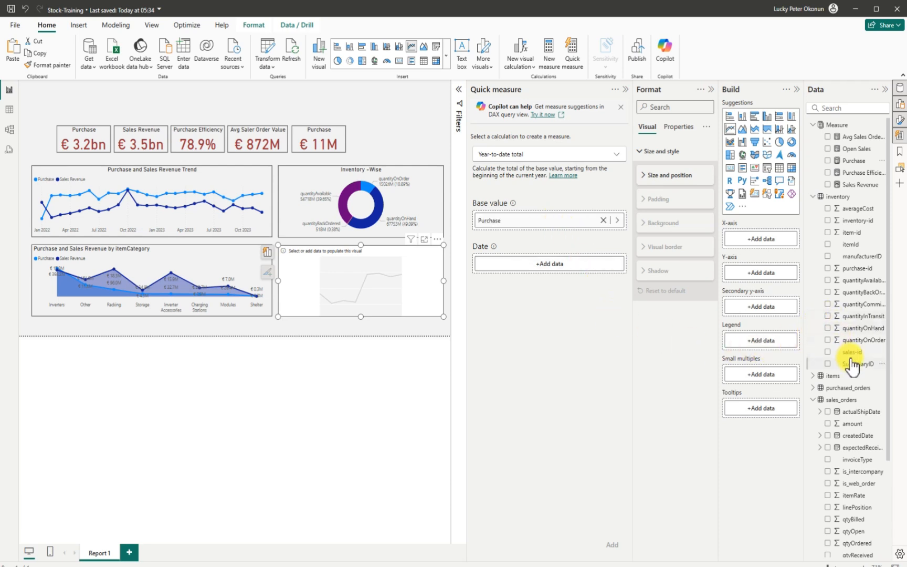
left_click(812, 388)
scroll(858, 451, "down", 5)
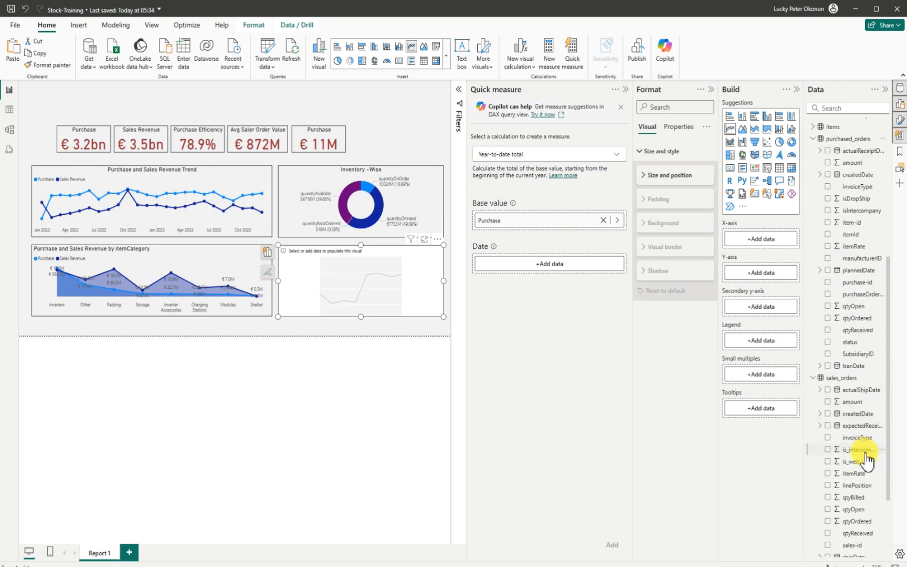
left_click_drag(861, 371, 550, 265)
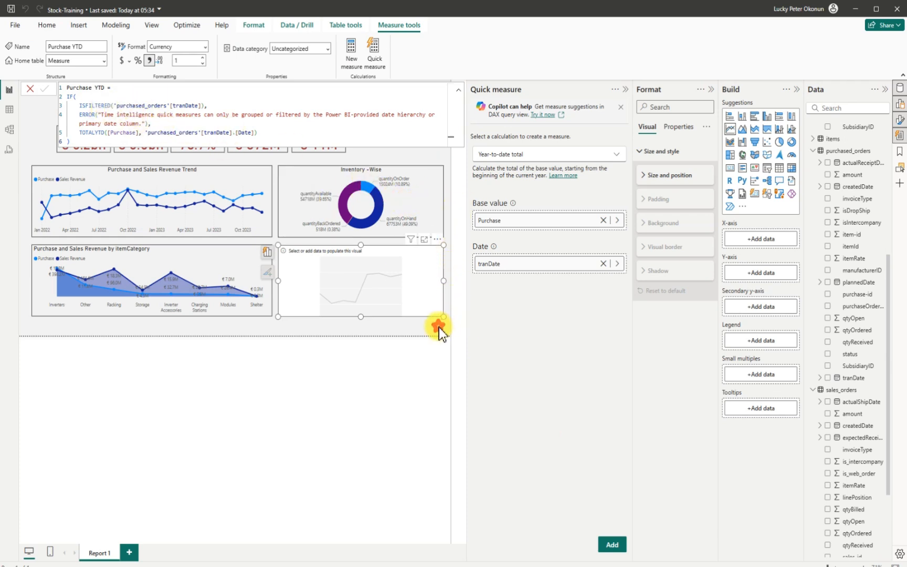
- Replace the base value of the Year-to-date total quick measure with Sales Revenue
left_click(608, 274)
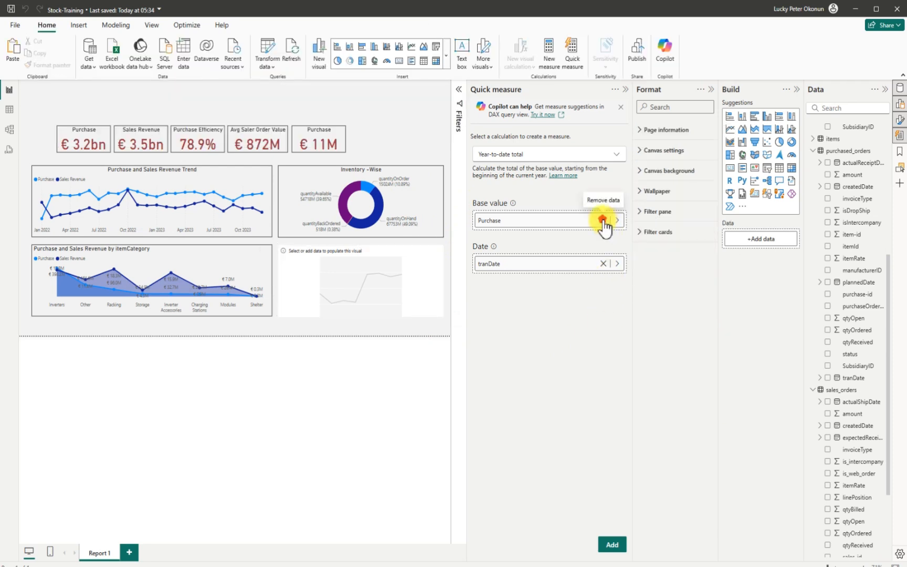
left_click(603, 220)
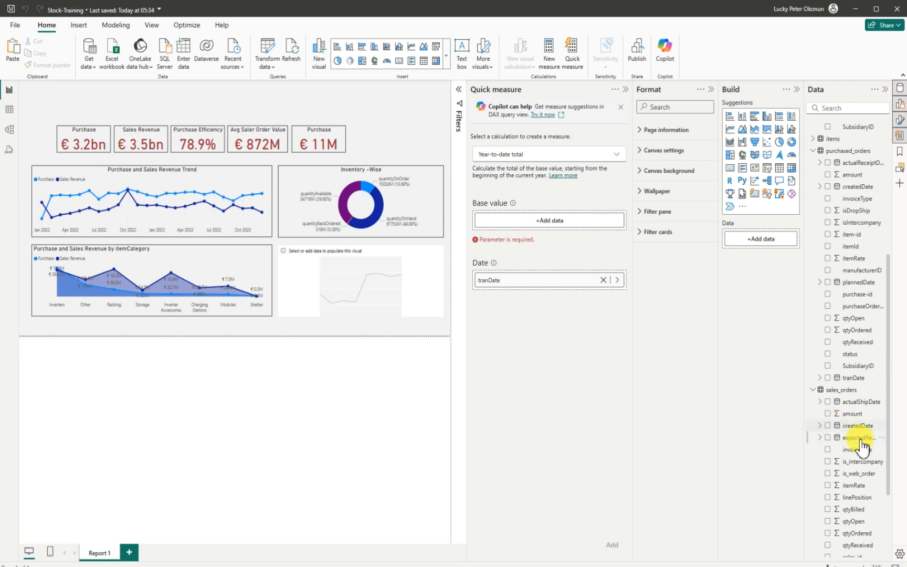
scroll(861, 195, "up", 3)
scroll(862, 195, "up", 5)
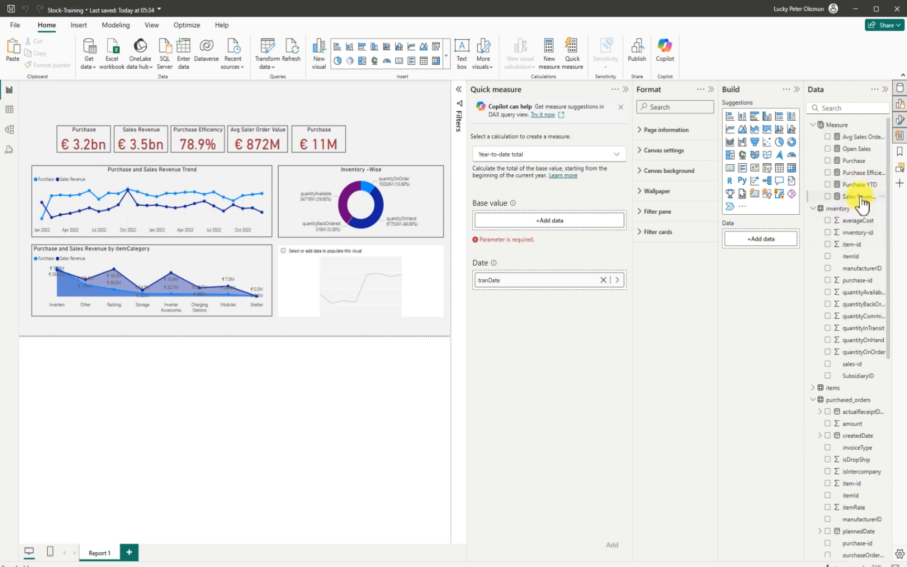
left_click_drag(858, 198, 554, 223)
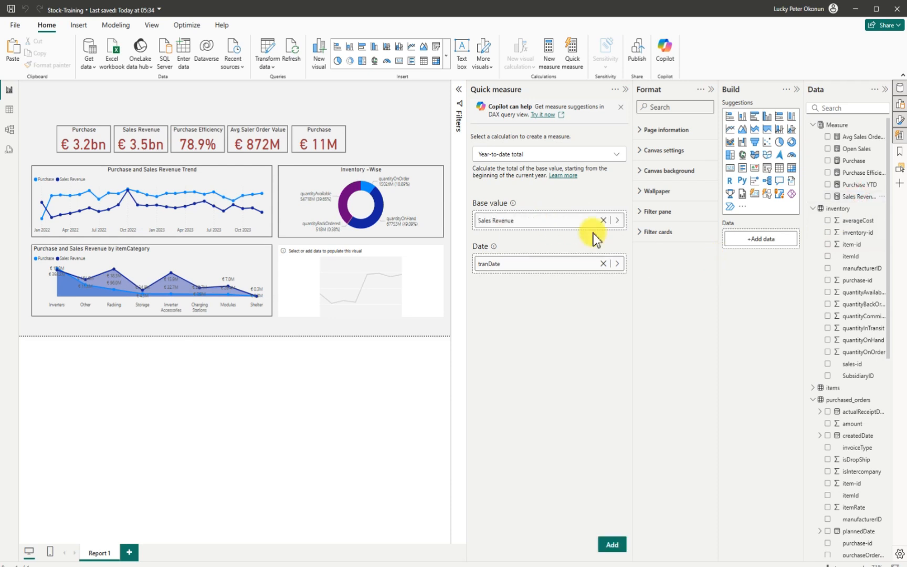
- Replace the quick measure's date with tranDate from sales_orders and add the Sales Revenue year-to-date measure
left_click(604, 264)
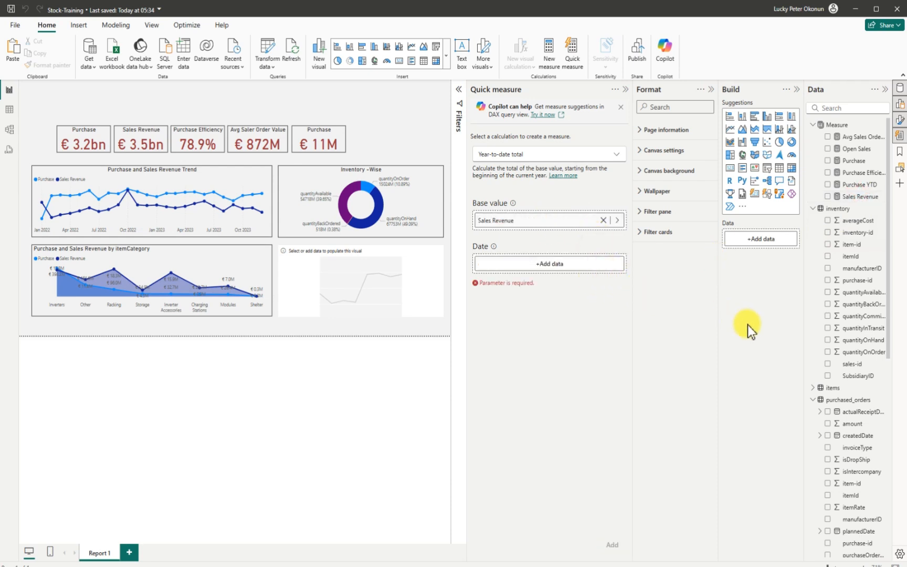
scroll(857, 485, "down", 5)
scroll(859, 499, "down", 2)
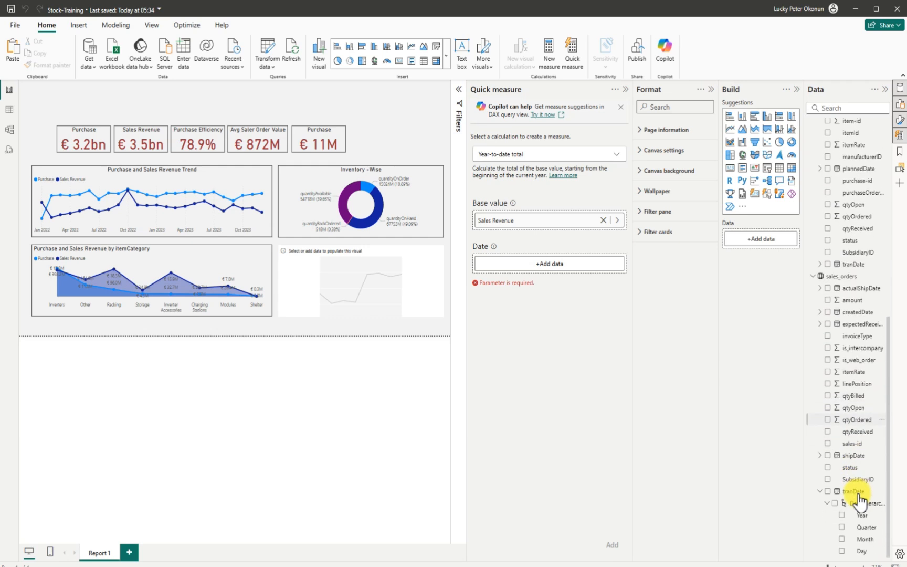
left_click(856, 491)
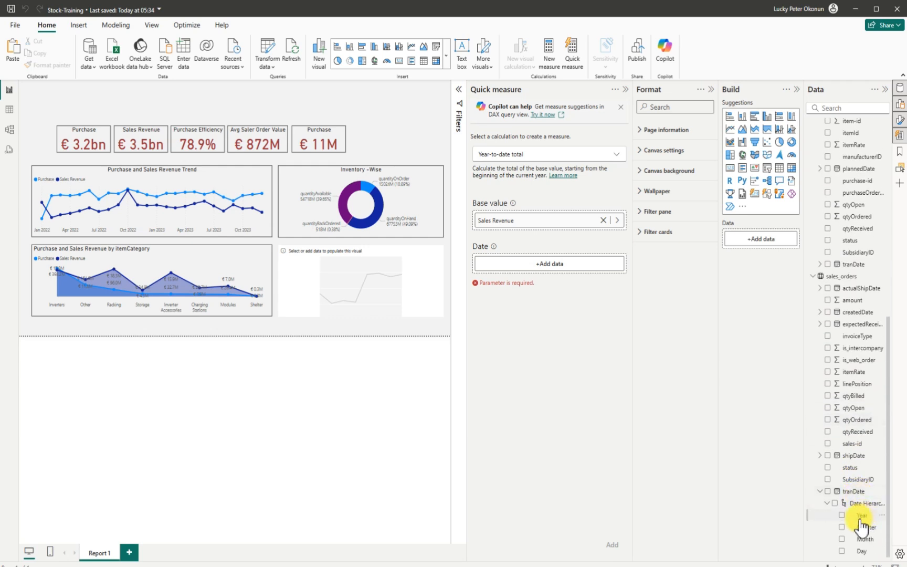
left_click(821, 496)
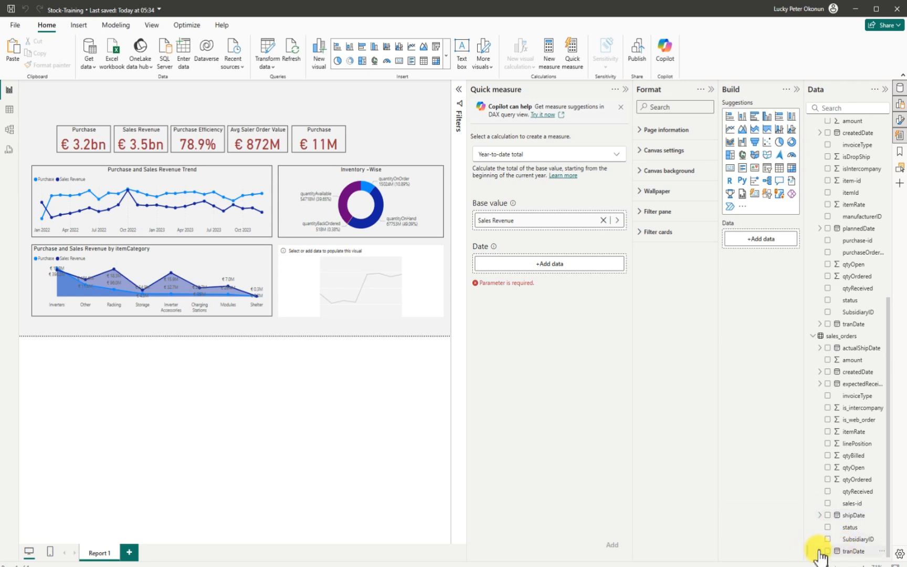
left_click_drag(854, 552, 548, 263)
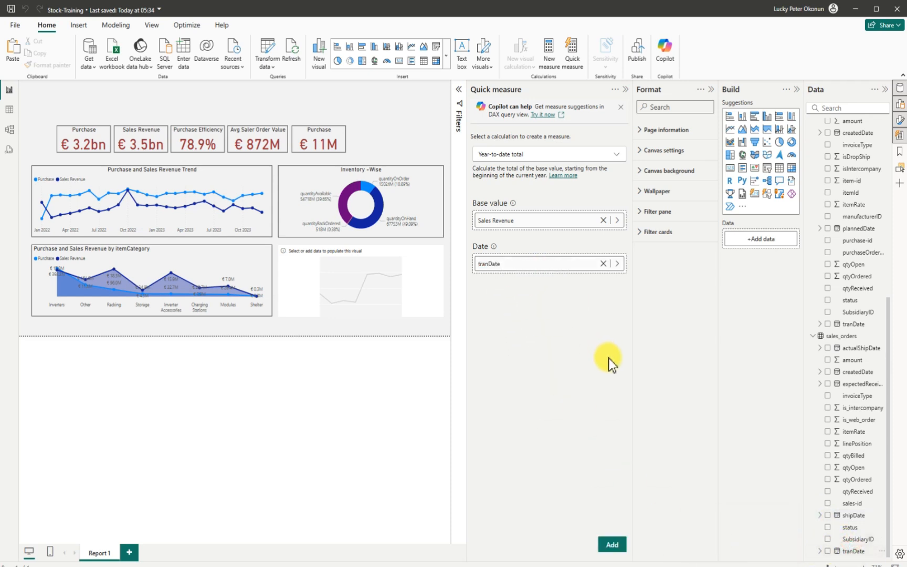
left_click(615, 544)
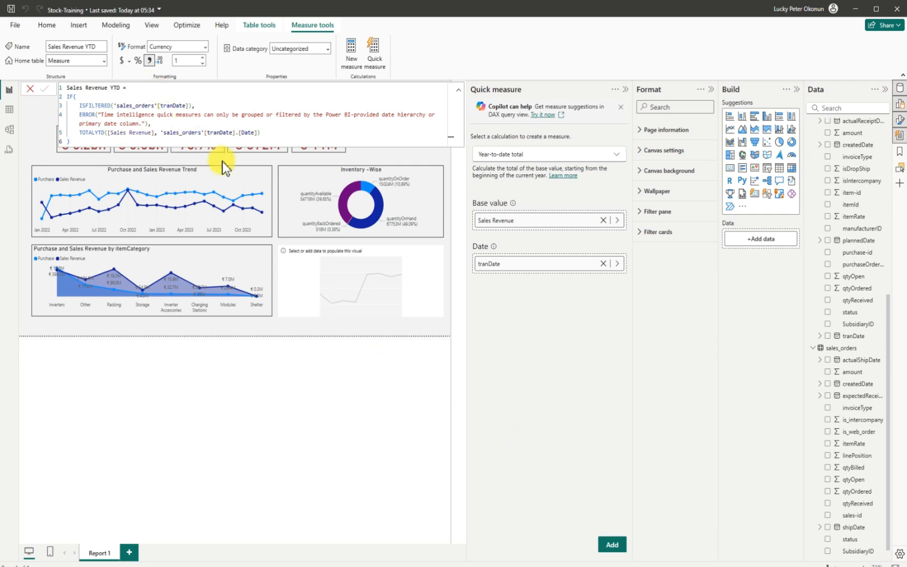
left_click(445, 330)
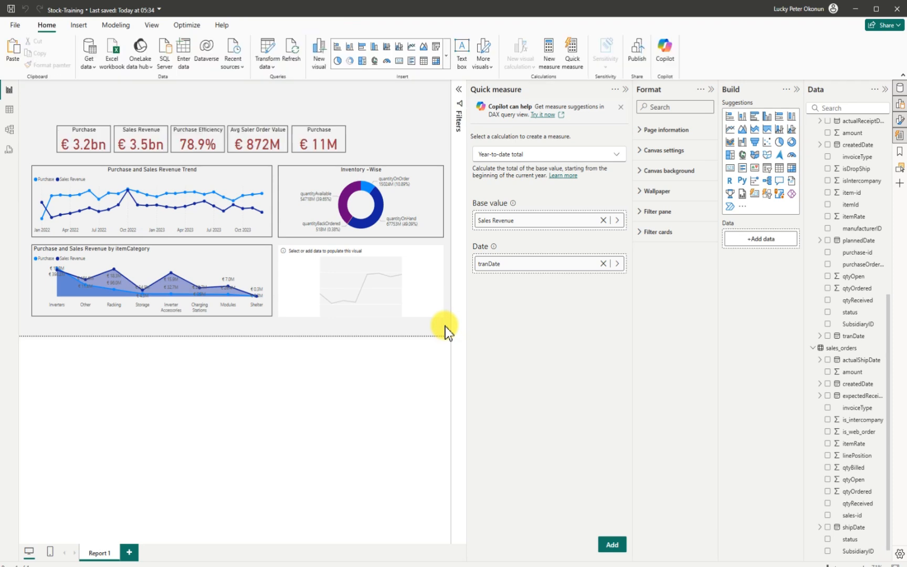
- Create a Year-over-year change quick measure for Sales Revenue, keeping tranDate from sales_orders and 1 period
left_click(616, 154)
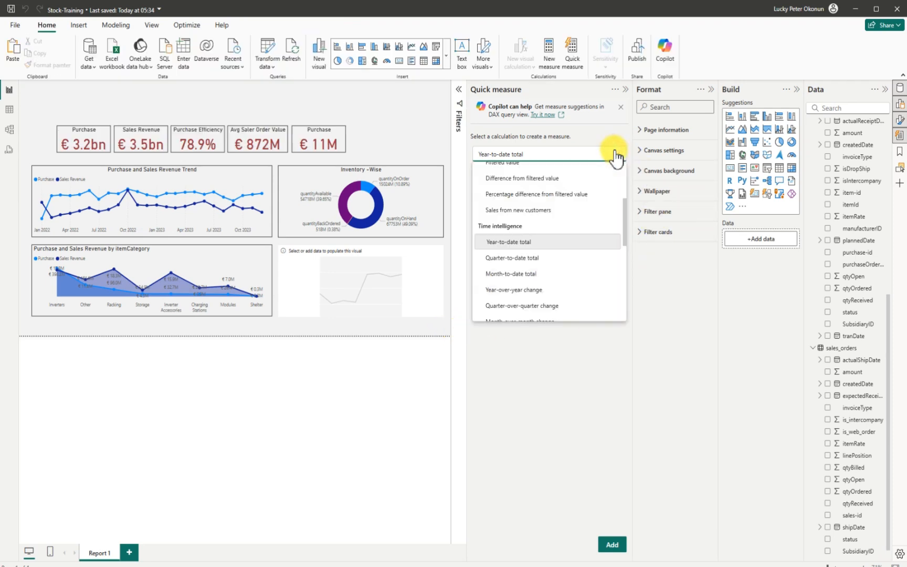
left_click(527, 293)
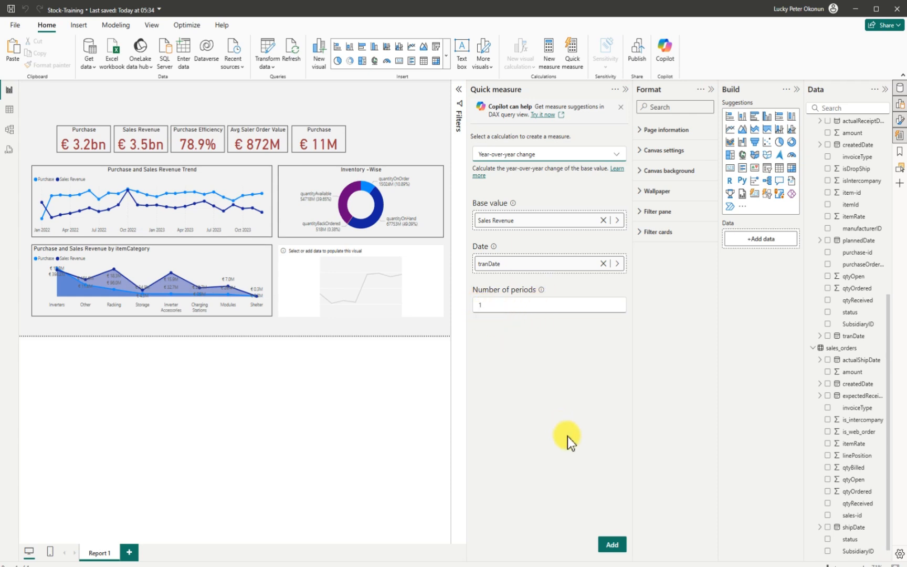
left_click(610, 546)
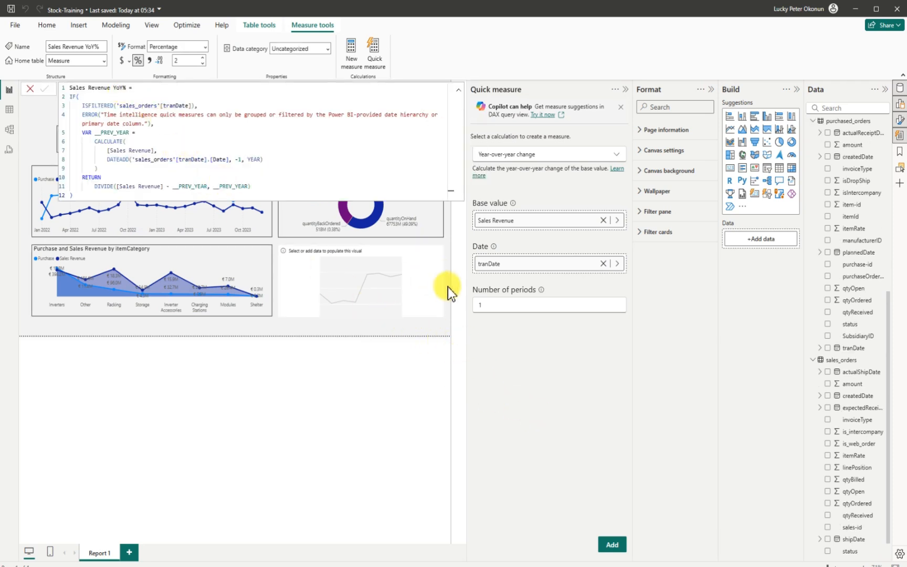
- Create a Year-over-year change quick measure for Purchase using tranDate from purchased_orders and 1 period, and close the quick measure setup
left_click(603, 220)
scroll(830, 194, "up", 6)
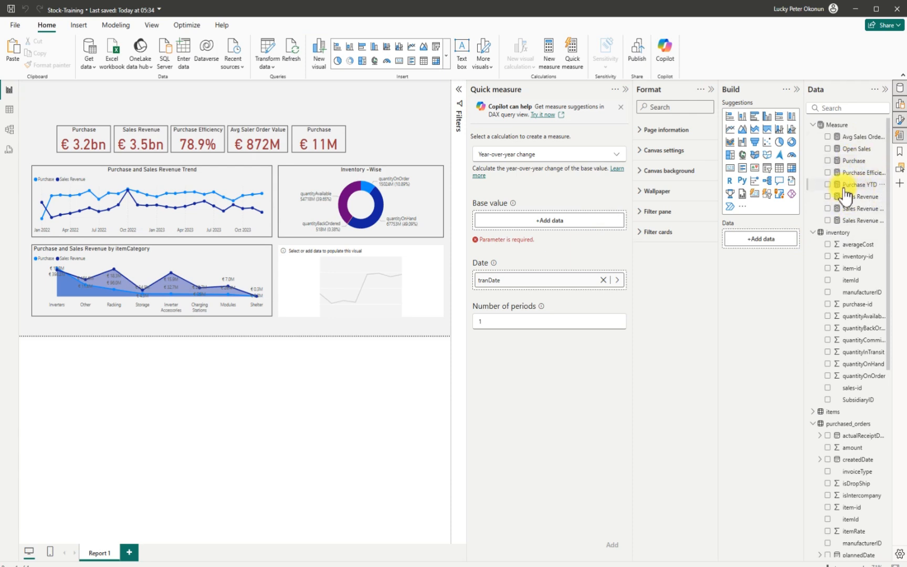
left_click_drag(856, 161, 580, 221)
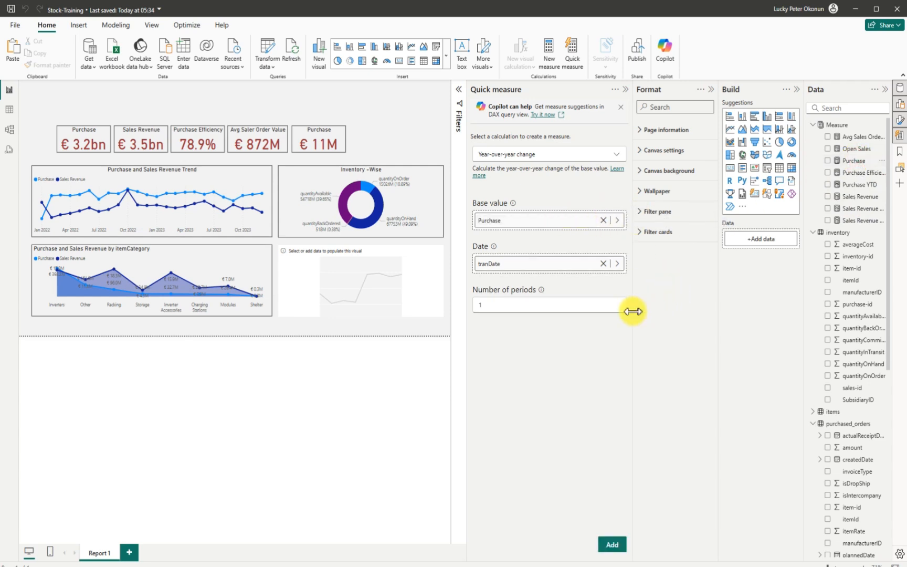
left_click(601, 263)
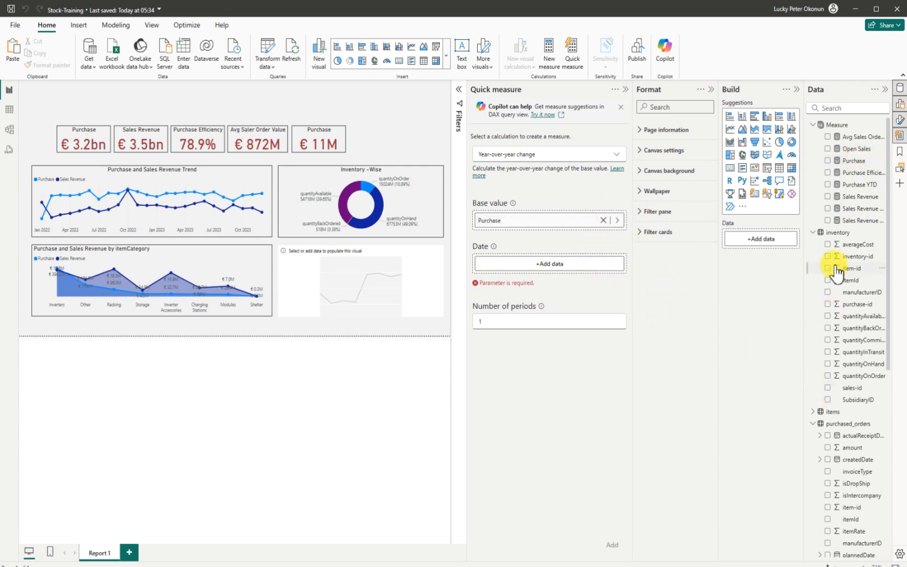
scroll(859, 446, "down", 3)
scroll(859, 446, "down", 5)
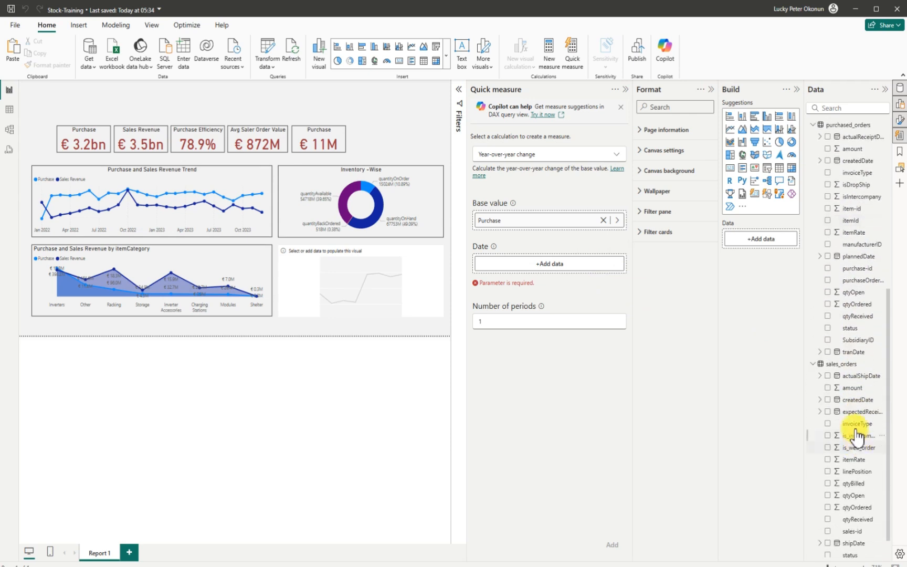
mouse_move(846, 350)
left_mouse_down()
mouse_move(759, 381)
mouse_move(546, 277)
mouse_move(543, 265)
left_mouse_up()
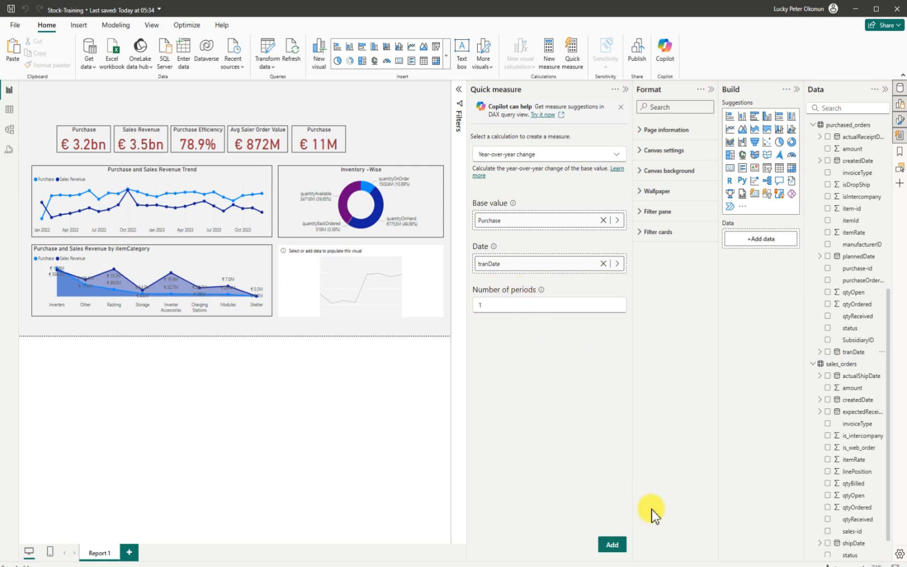
left_click(613, 546)
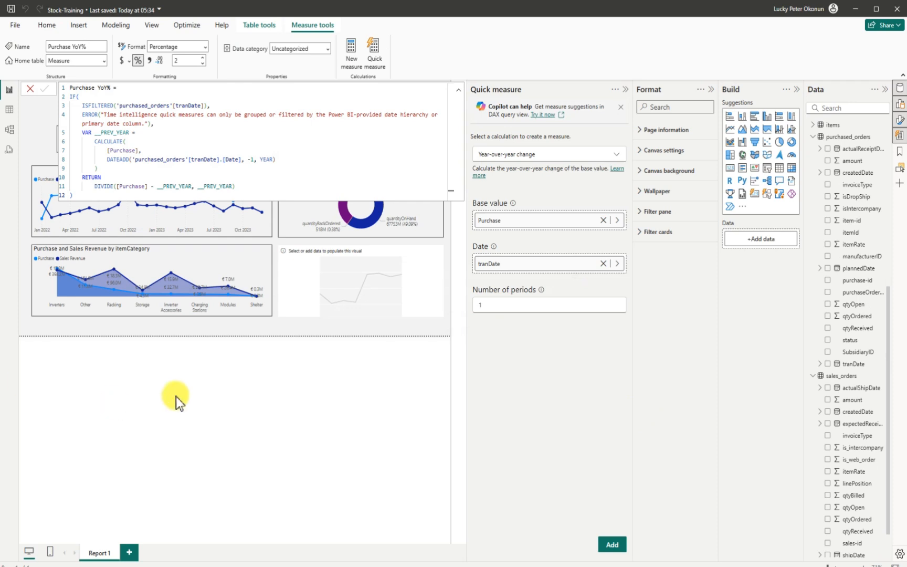
left_click(284, 330)
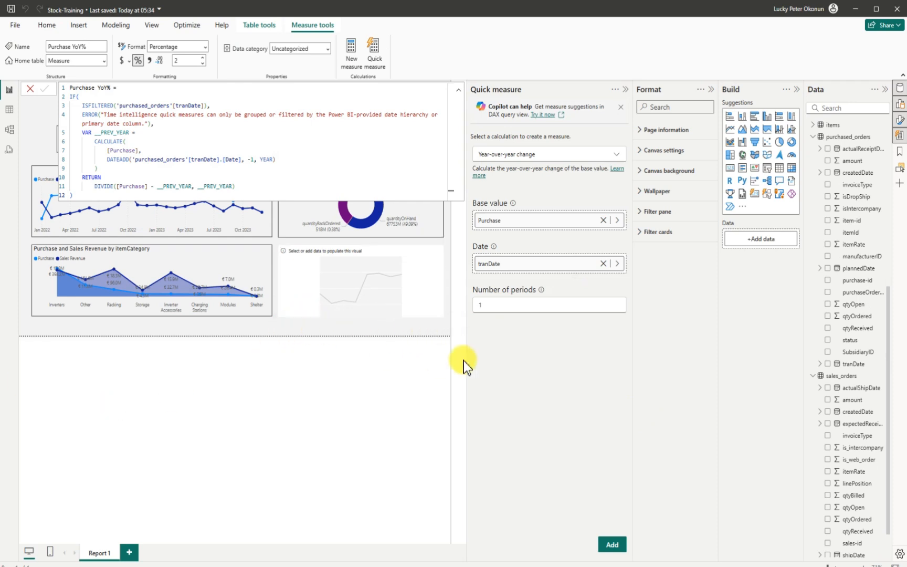
left_click(626, 89)
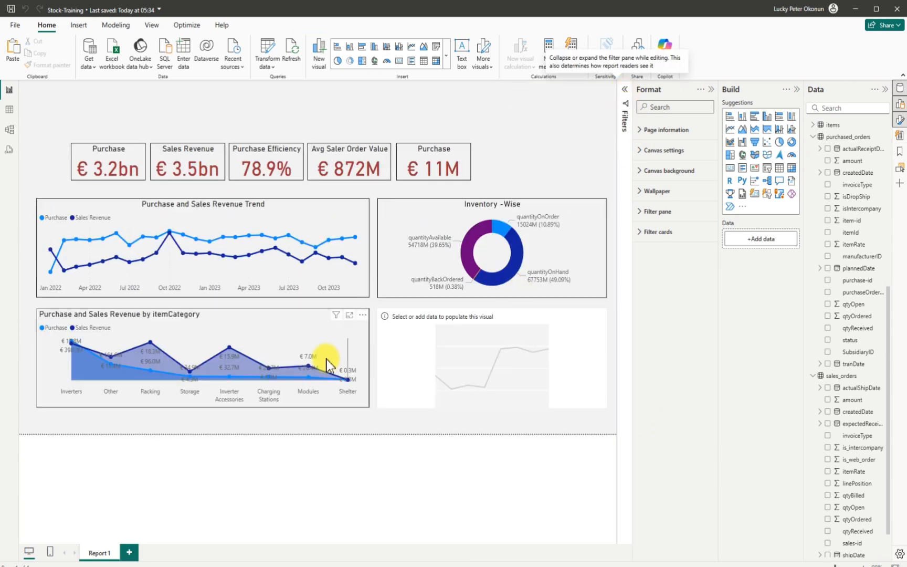
- Put the Year and Month levels of tranDate from sales_orders on the empty line chart's X-axis
left_click(391, 344)
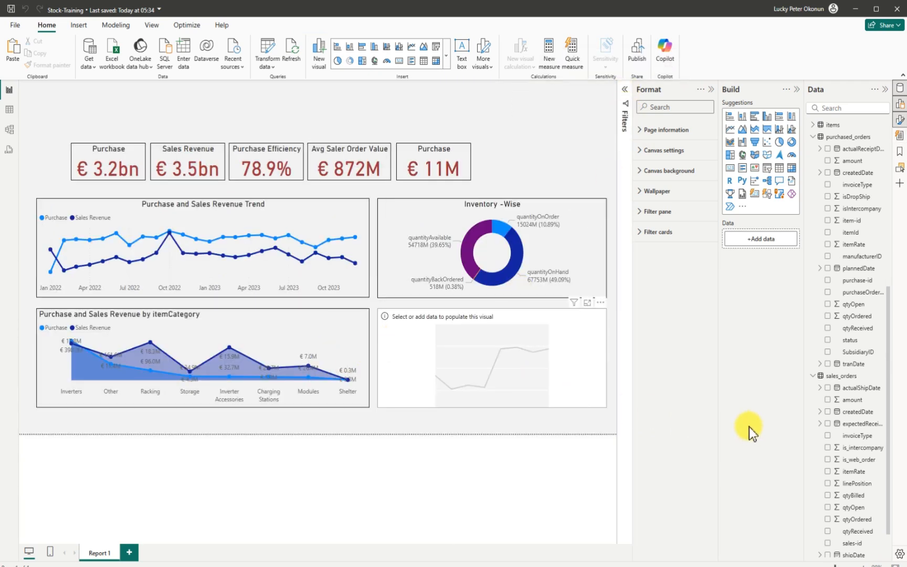
scroll(846, 464, "down", 1)
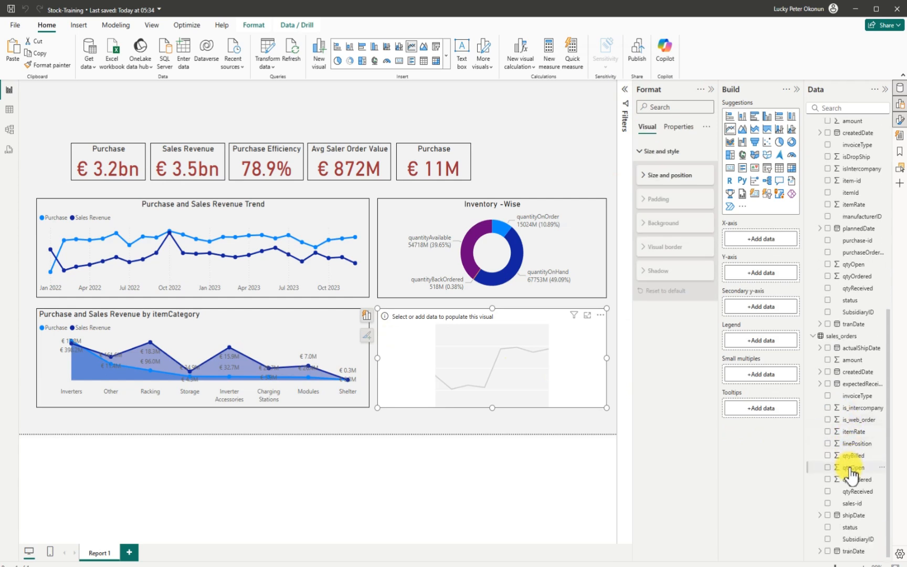
left_click(819, 551)
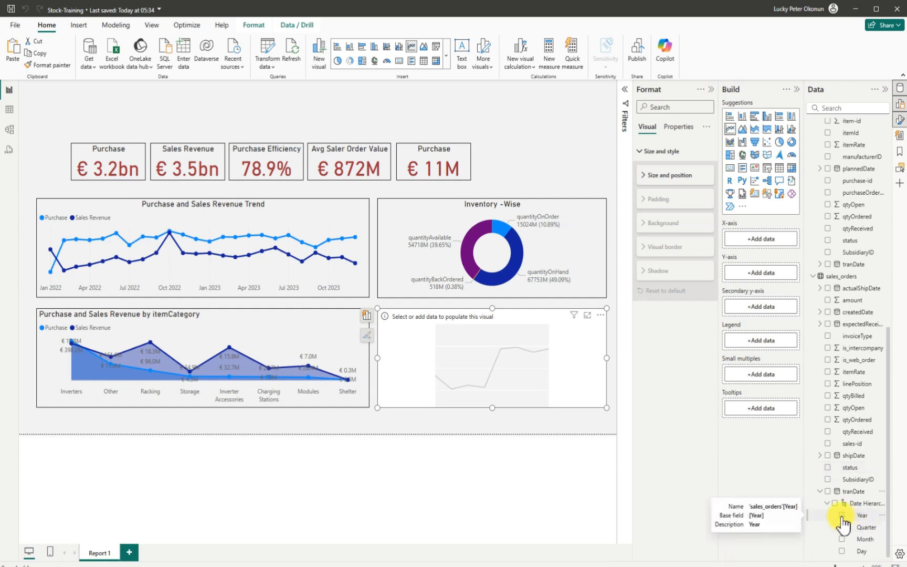
left_click(841, 515)
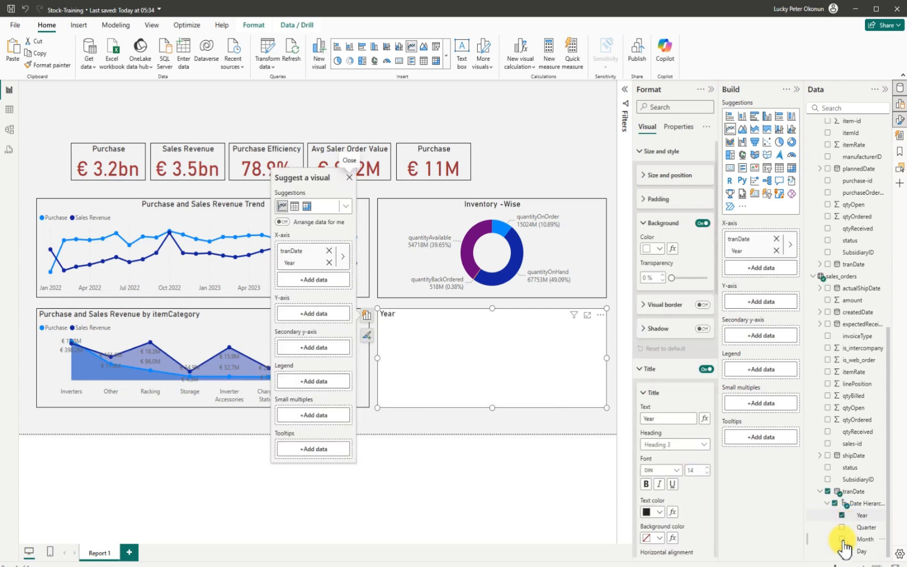
left_click(842, 540)
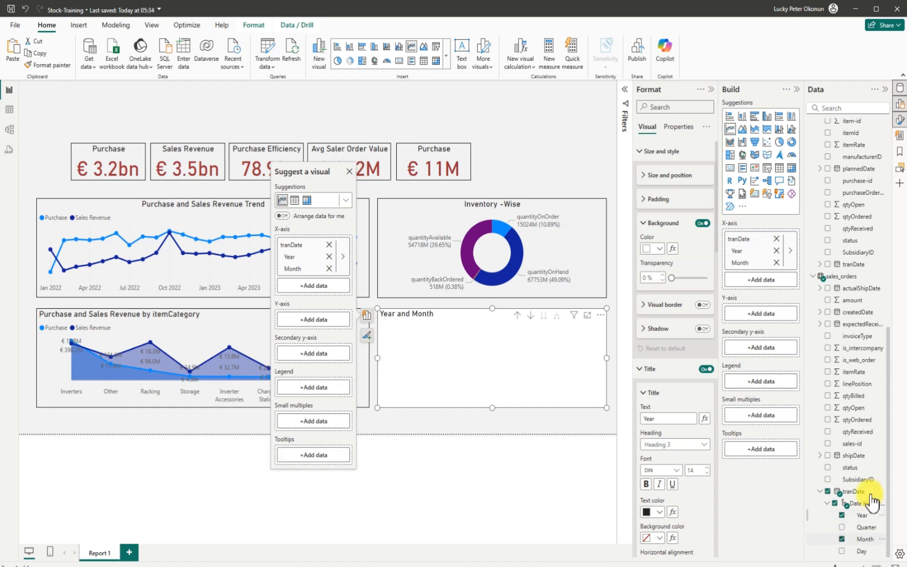
- Plot Purchase YTD on the Y-axis and Sales Revenue YTD on the secondary Y-axis, with Purchase YoY% and Sales Revenue YoY% as tooltips
scroll(873, 231, "up", 5)
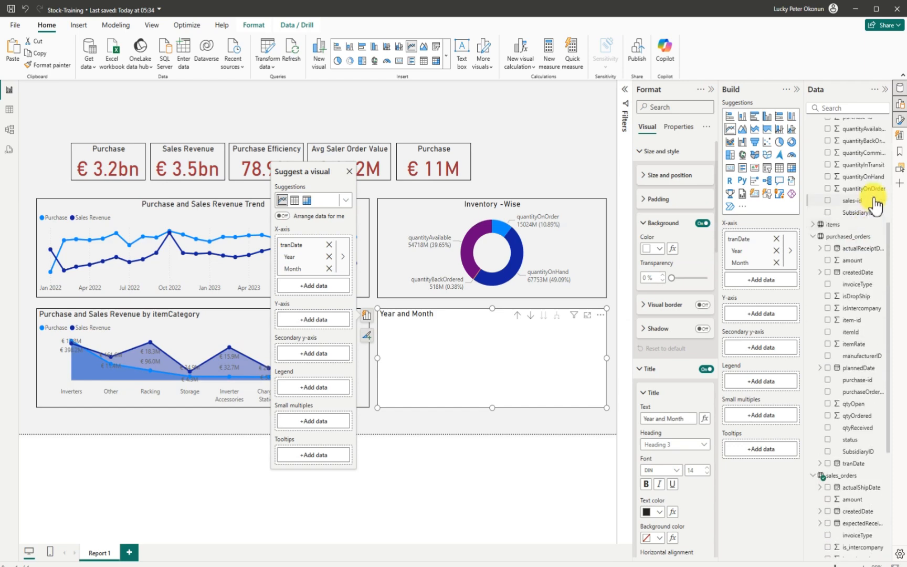
scroll(874, 202, "up", 5)
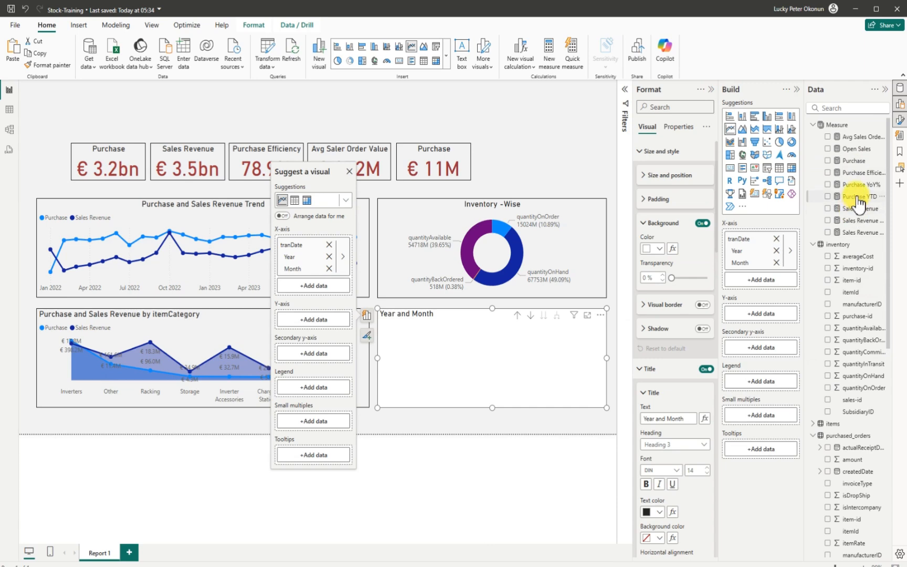
left_click_drag(857, 198, 765, 310)
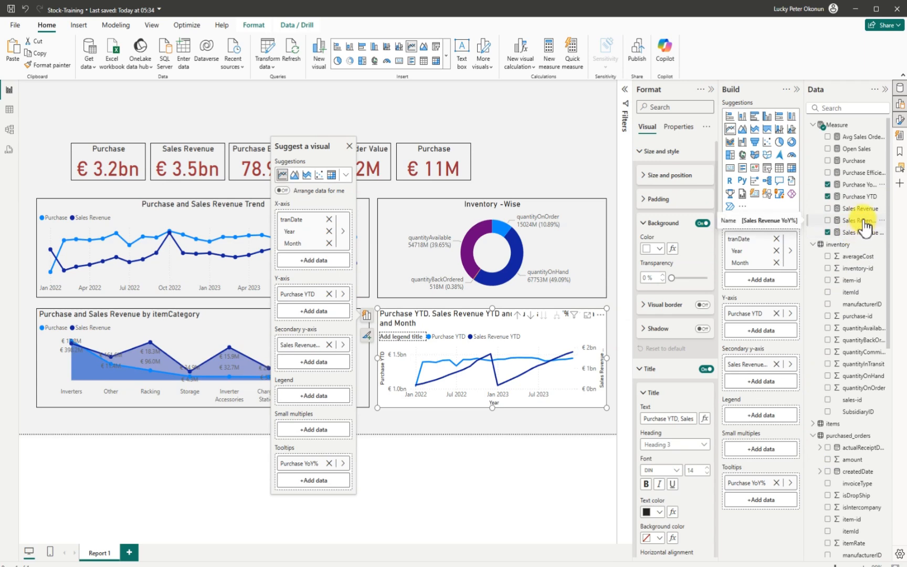
left_click_drag(862, 225, 778, 499)
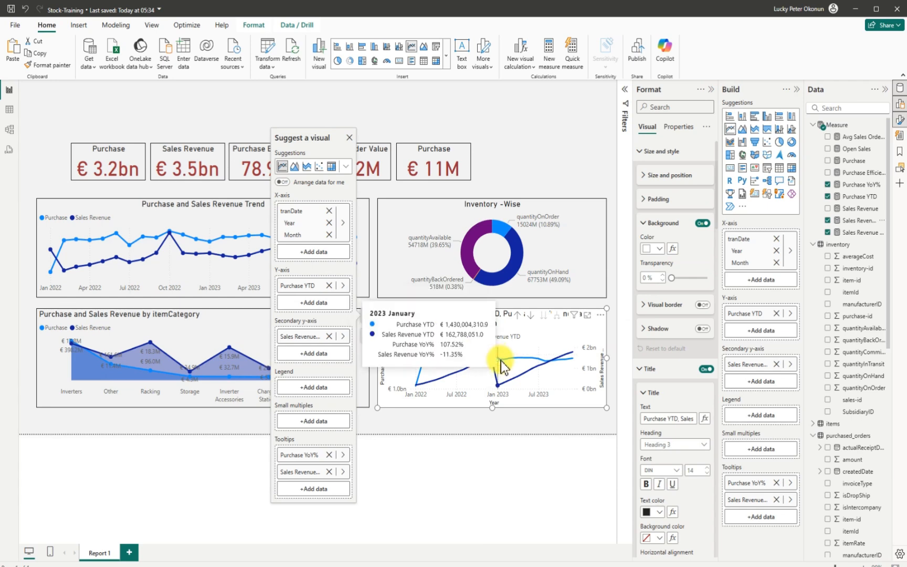
mouse_move(501, 361)
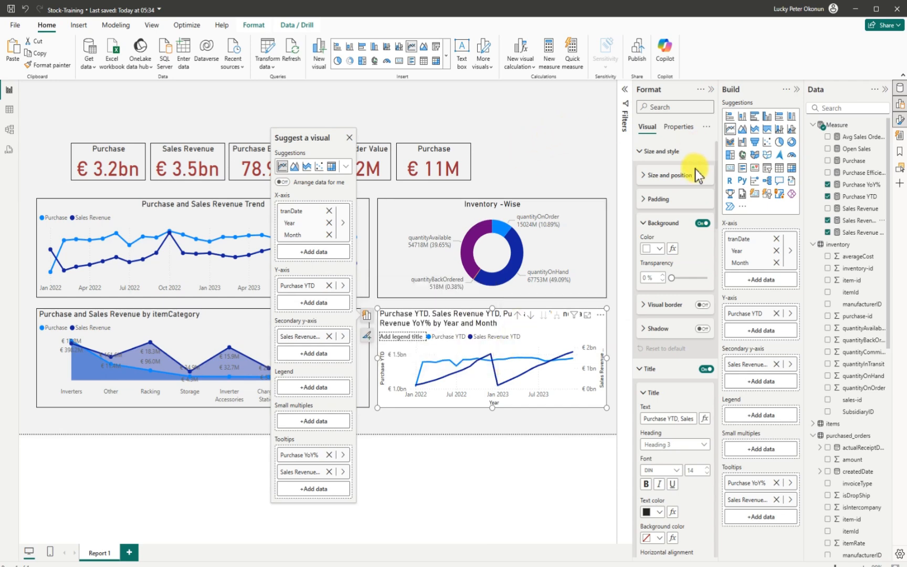
- Turn off the year-to-date line chart's background and turn on its visual border
left_click(700, 223)
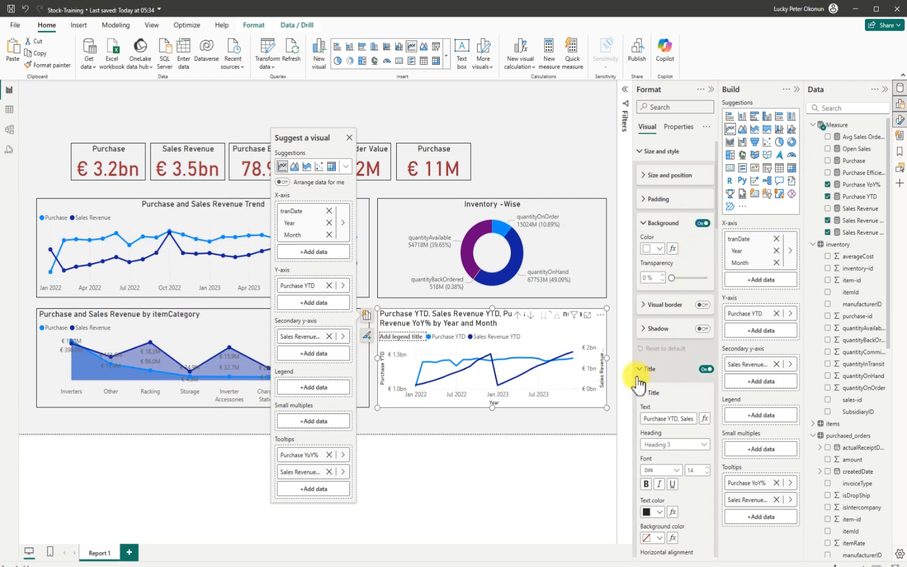
left_click(702, 224)
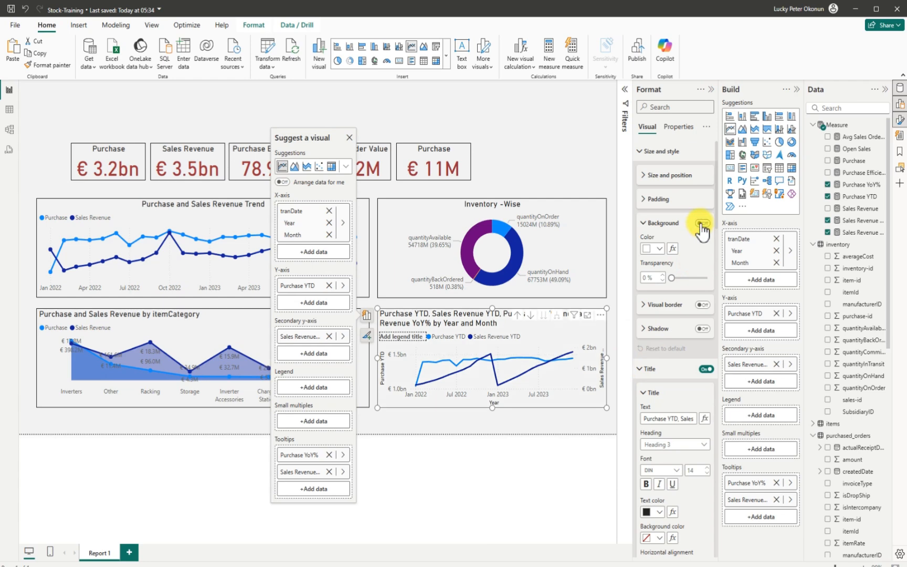
left_click(704, 310)
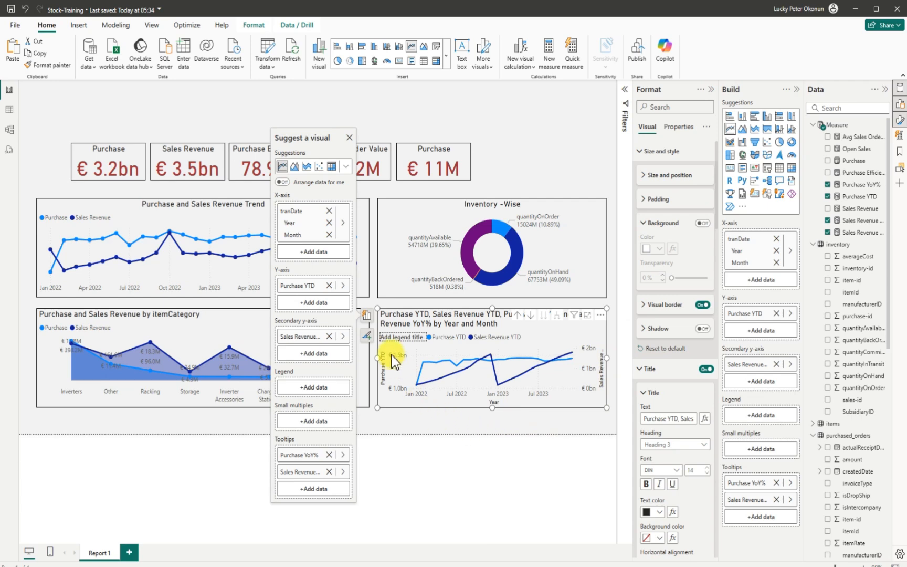
- Turn off the Y-axis title and values and the secondary Y-axis values on the year-to-date line chart
scroll(673, 458, "down", 4)
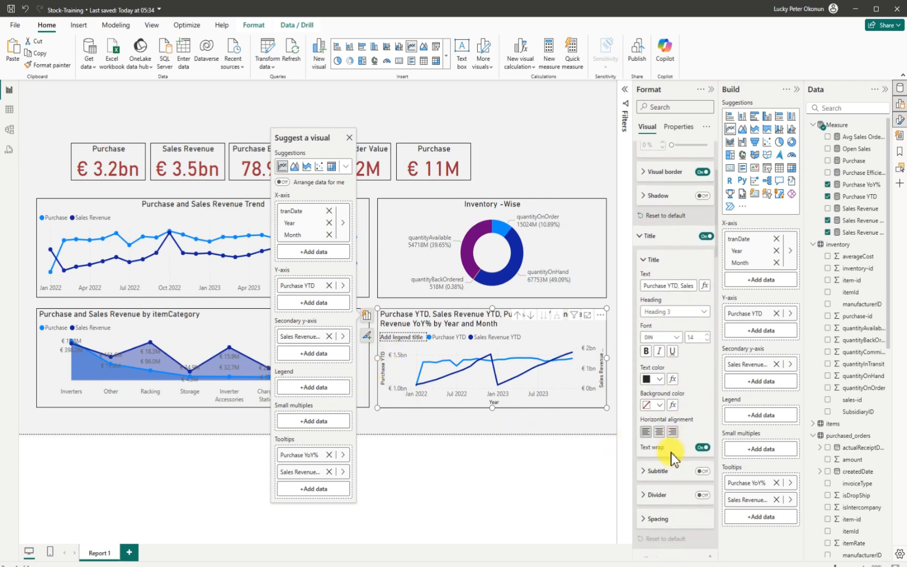
scroll(674, 458, "down", 5)
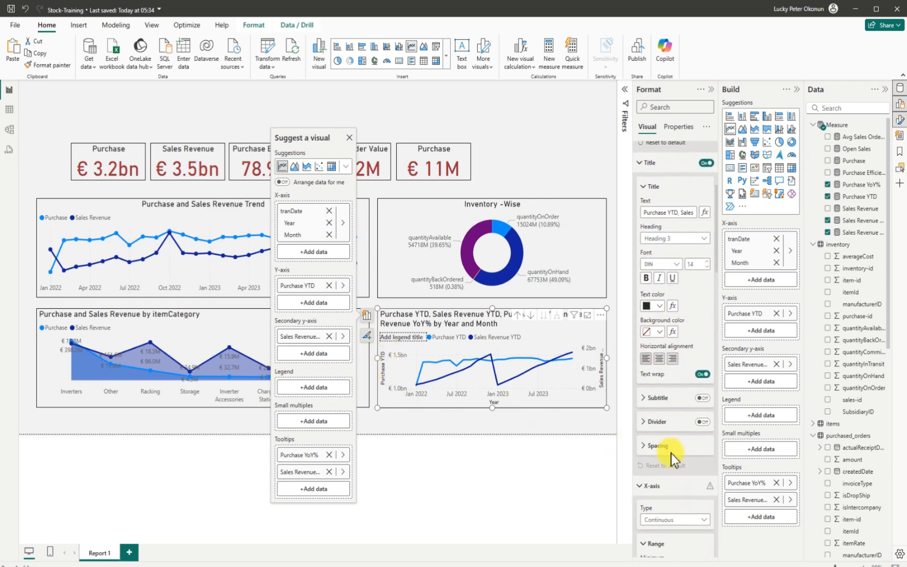
scroll(672, 461, "down", 1)
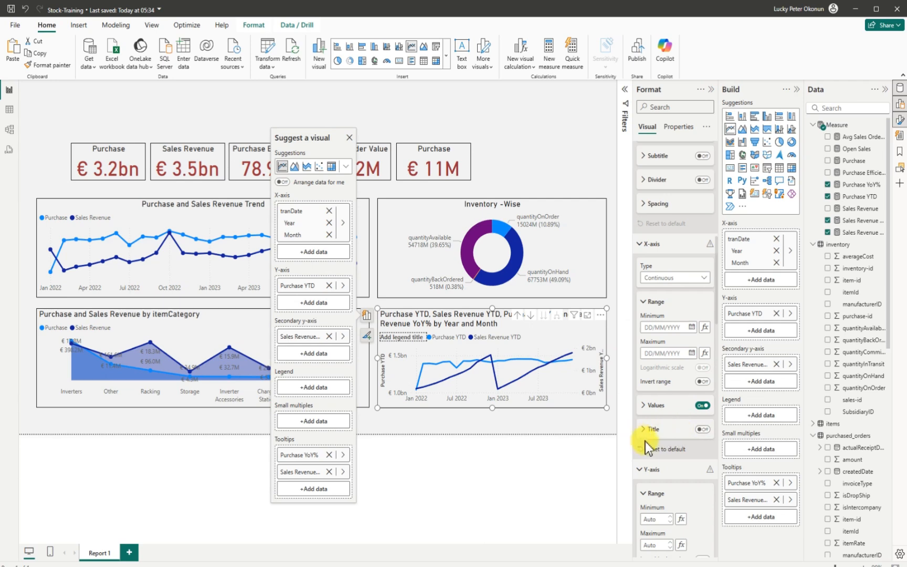
scroll(680, 462, "down", 4)
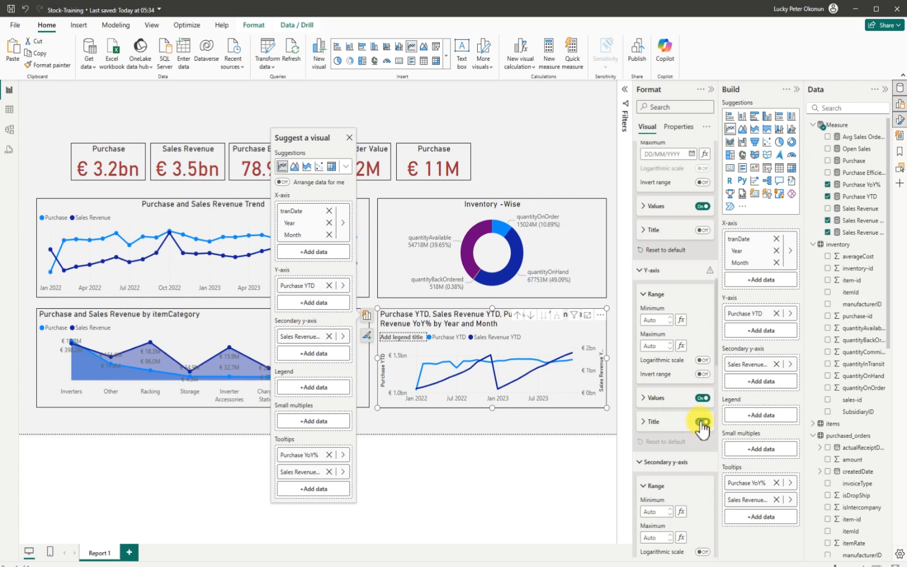
left_click(703, 422)
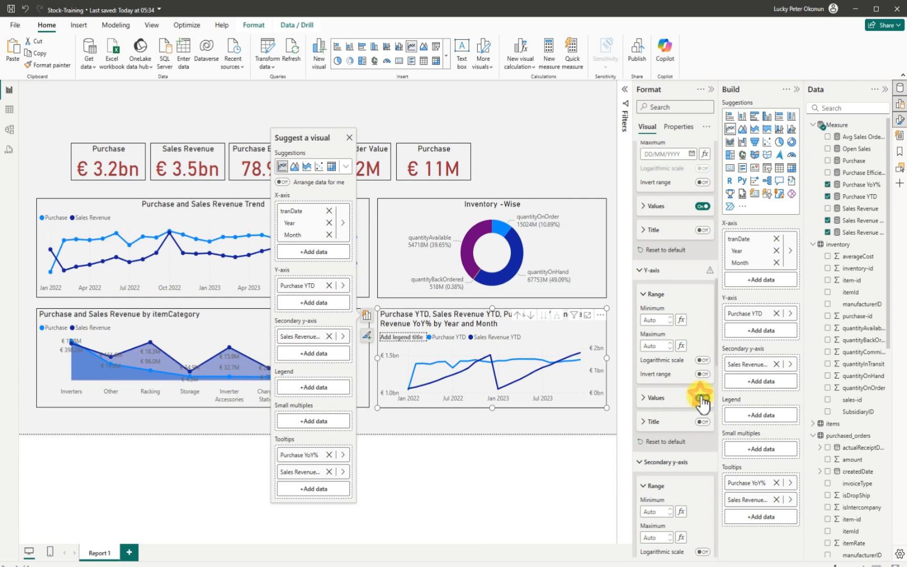
left_click(702, 402)
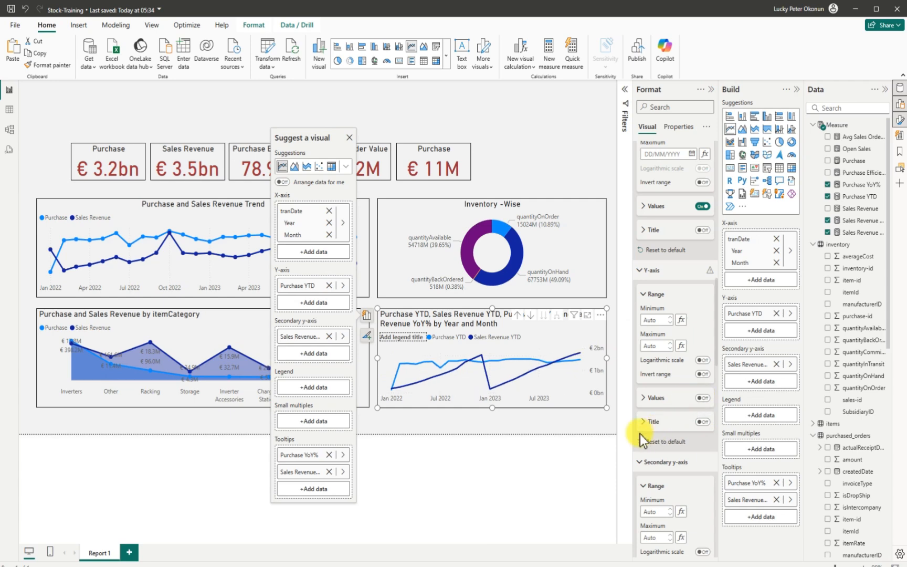
scroll(673, 469, "down", 3)
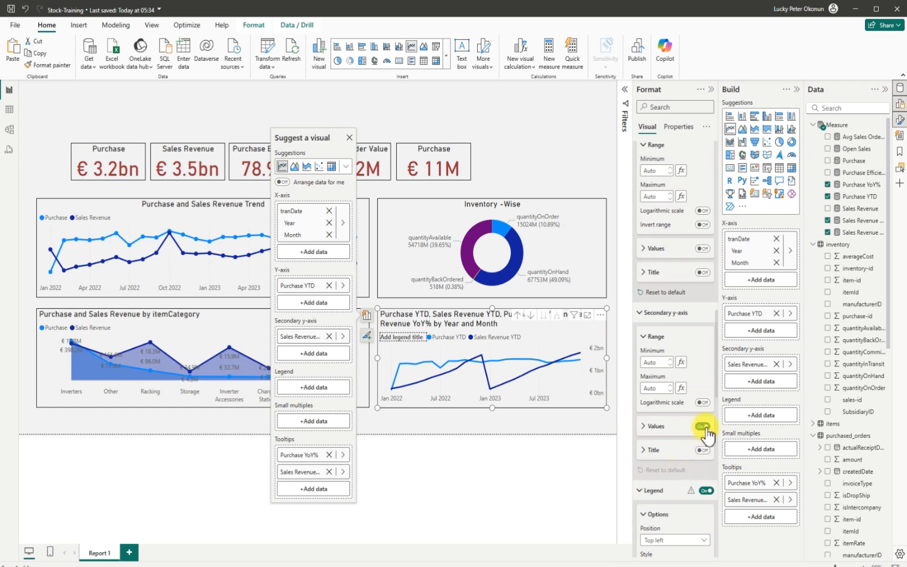
left_click(702, 426)
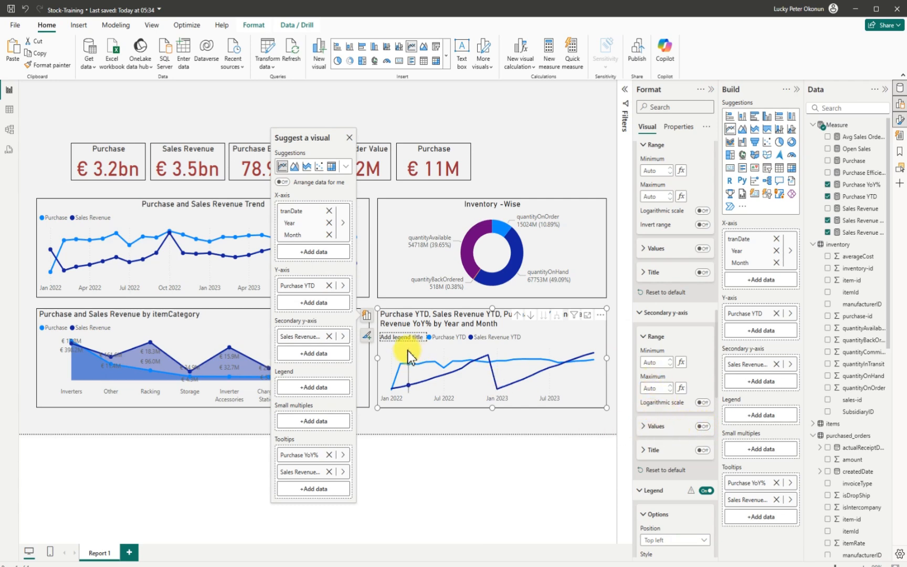
- Turn off the legend title on the year-to-date line chart and deselect the chart
scroll(651, 466, "down", 1)
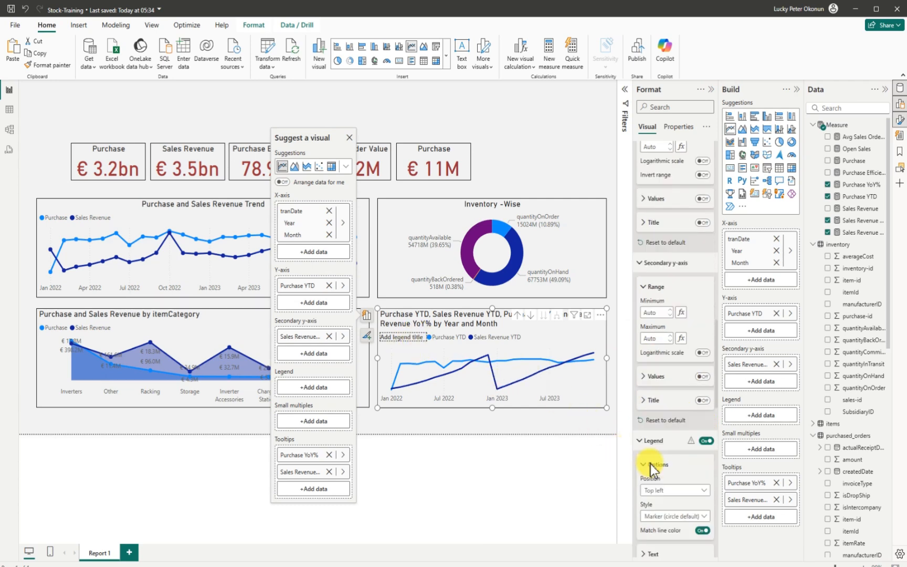
scroll(651, 467, "down", 2)
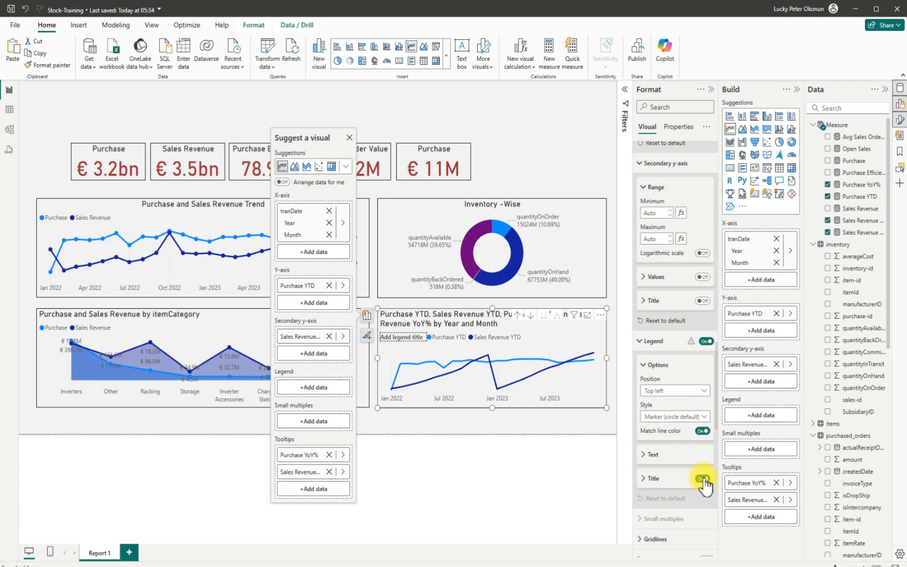
left_click(702, 478)
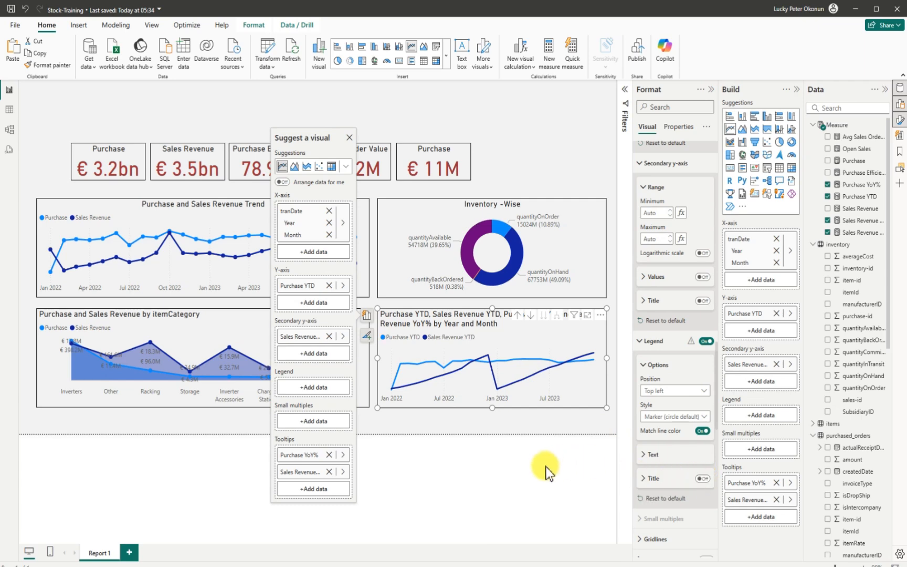
left_click(510, 450)
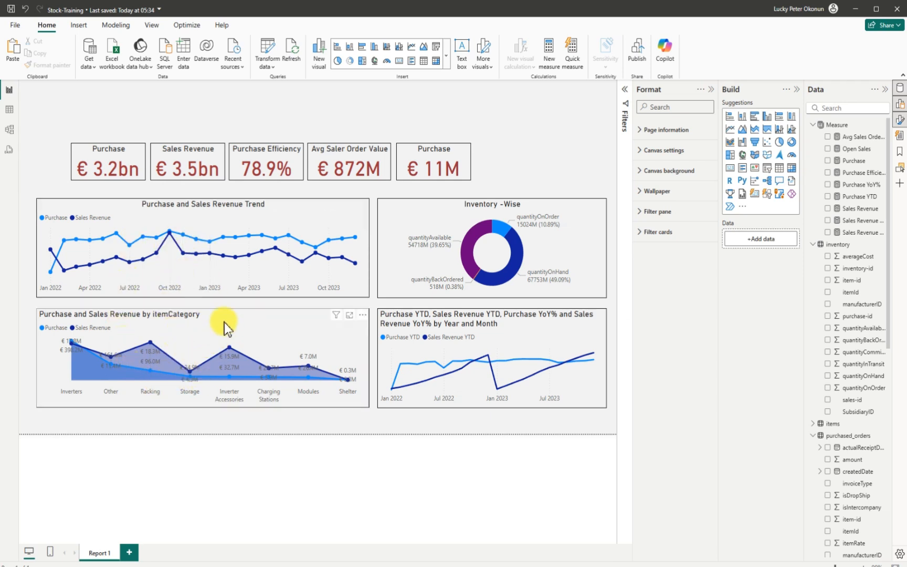
- Insert an empty slicer, shrink it to a small box and place it in the report page's upper-right corner
mouse_move(231, 369)
left_click(711, 89)
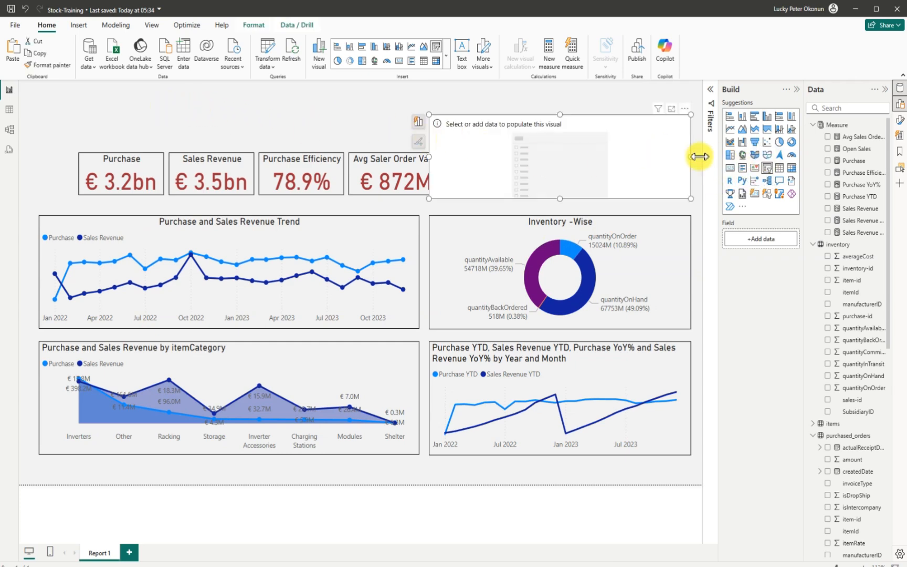
left_click_drag(691, 158, 669, 132)
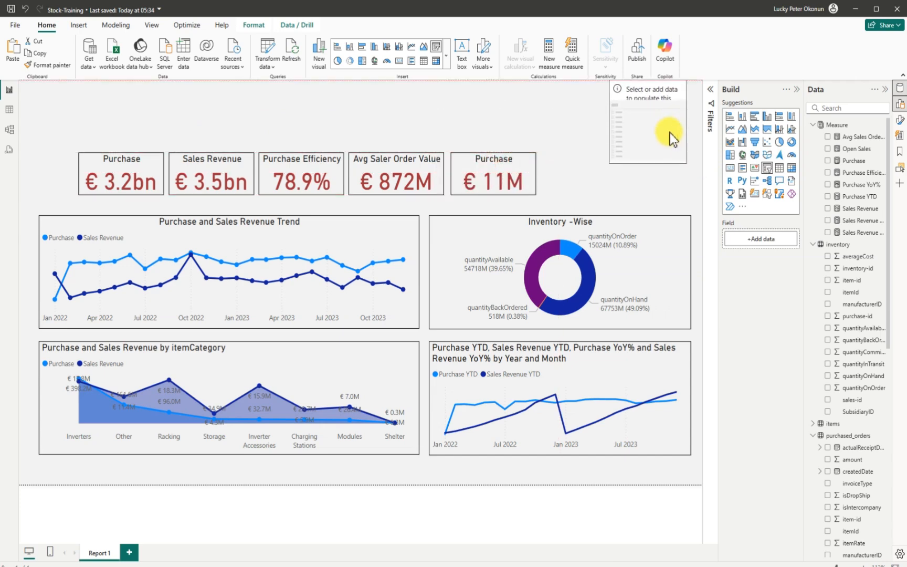
left_click_drag(648, 164, 653, 137)
left_click(651, 109)
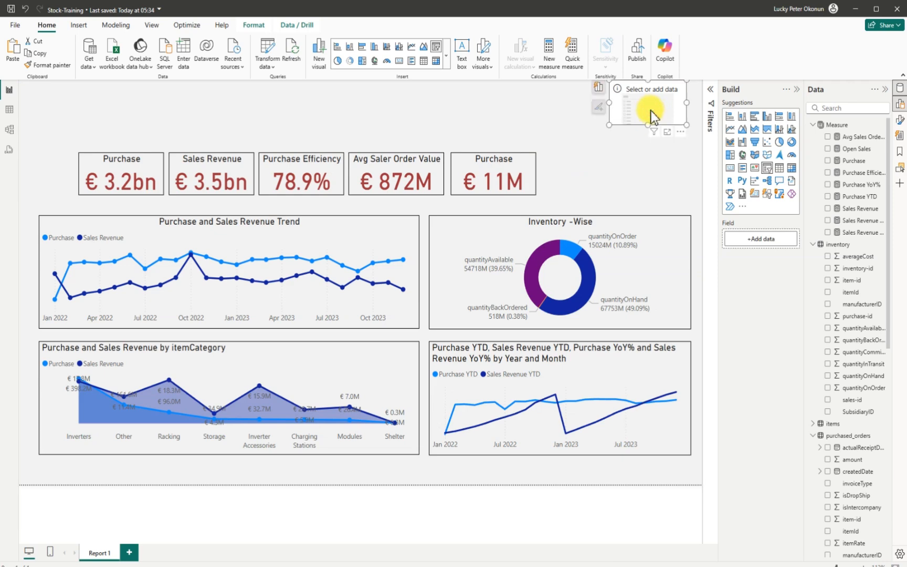
left_click_drag(651, 111, 651, 114)
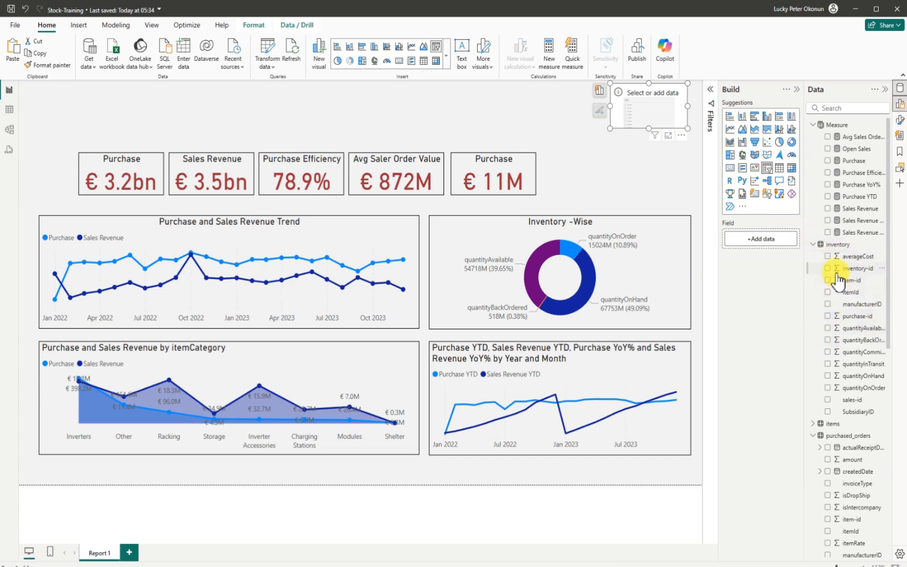
- Add itemCategory from the items table as the slicer's field
scroll(840, 389, "down", 3)
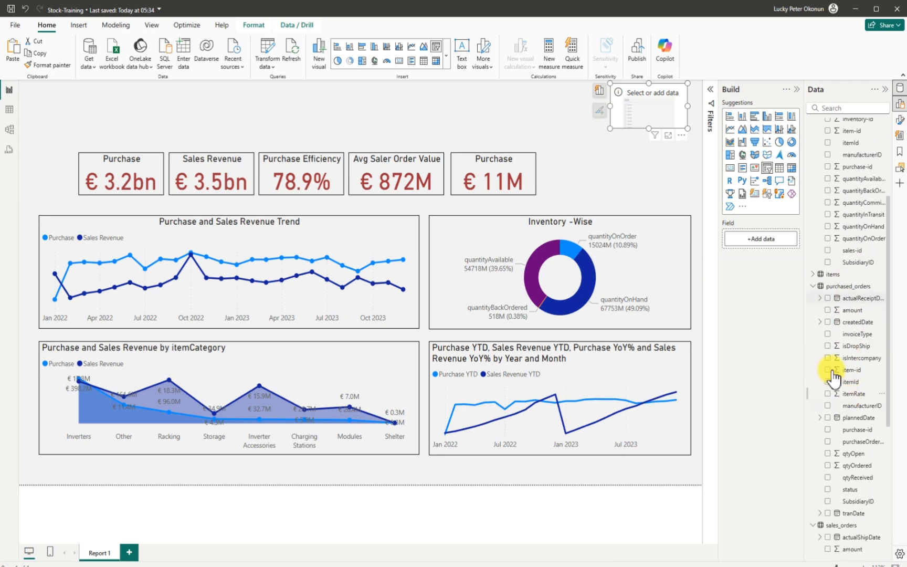
left_click(813, 274)
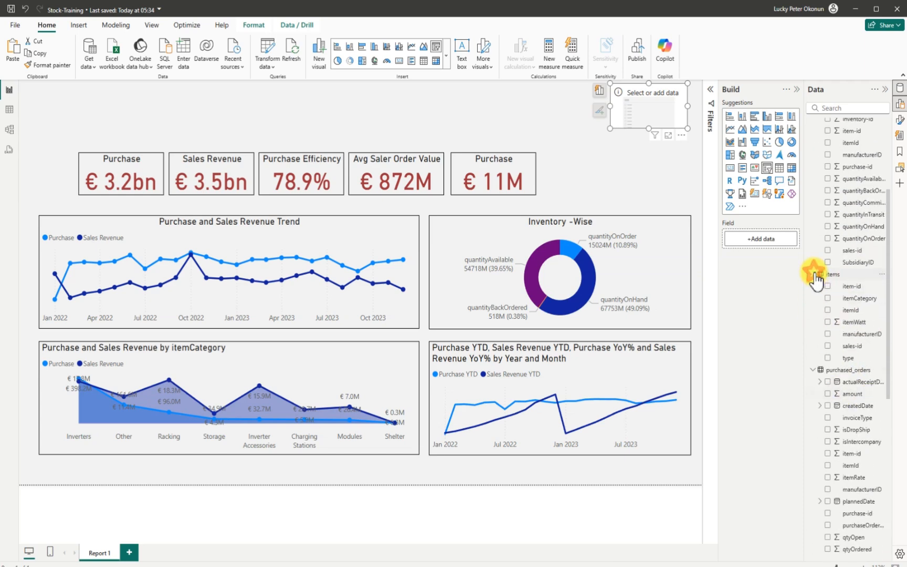
left_click(827, 298)
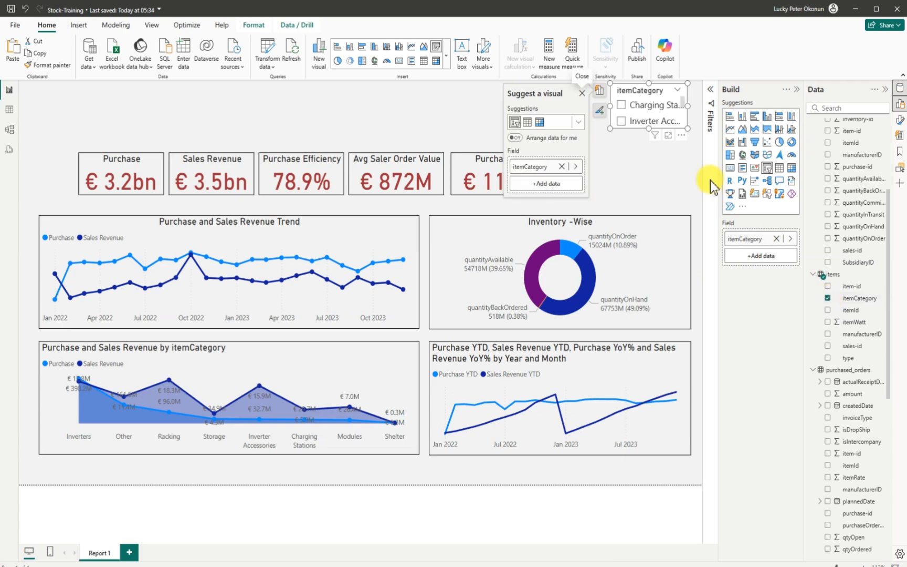
- Turn off the itemCategory slicer's background and turn on its visual border
left_click(682, 136)
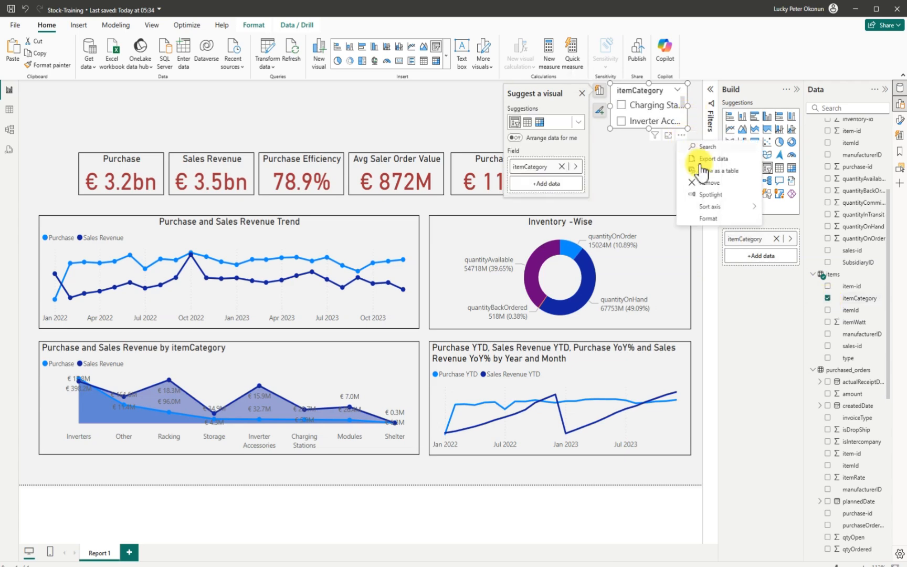
left_click(715, 220)
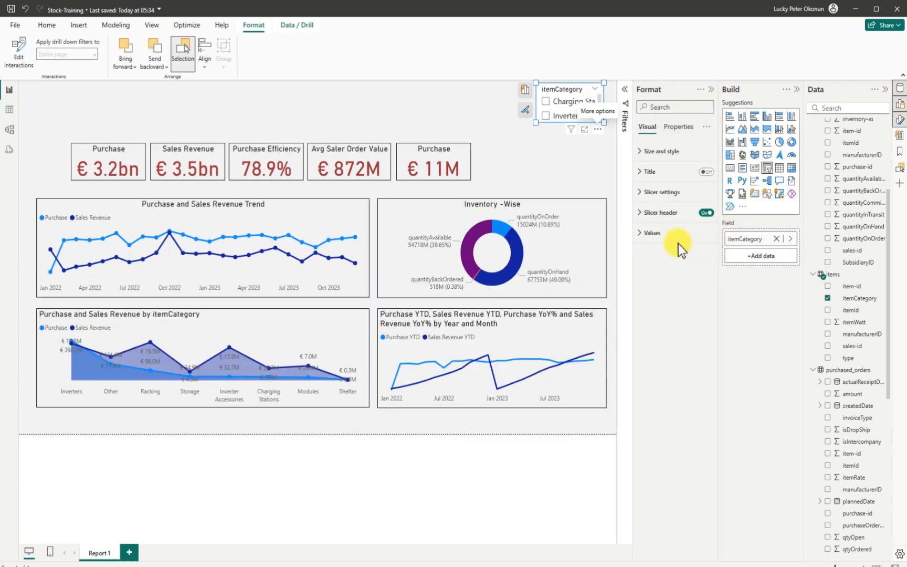
left_click(640, 153)
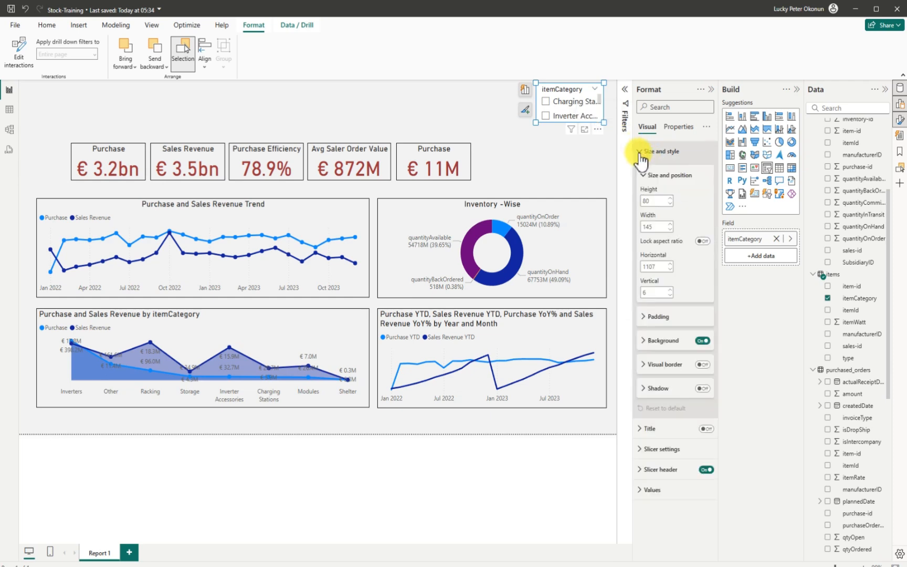
left_click(703, 340)
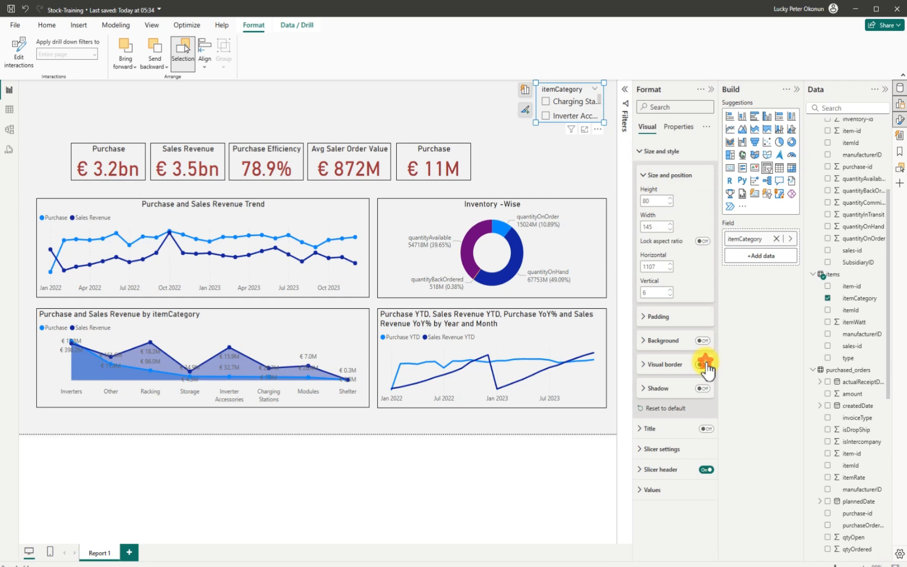
left_click(705, 364)
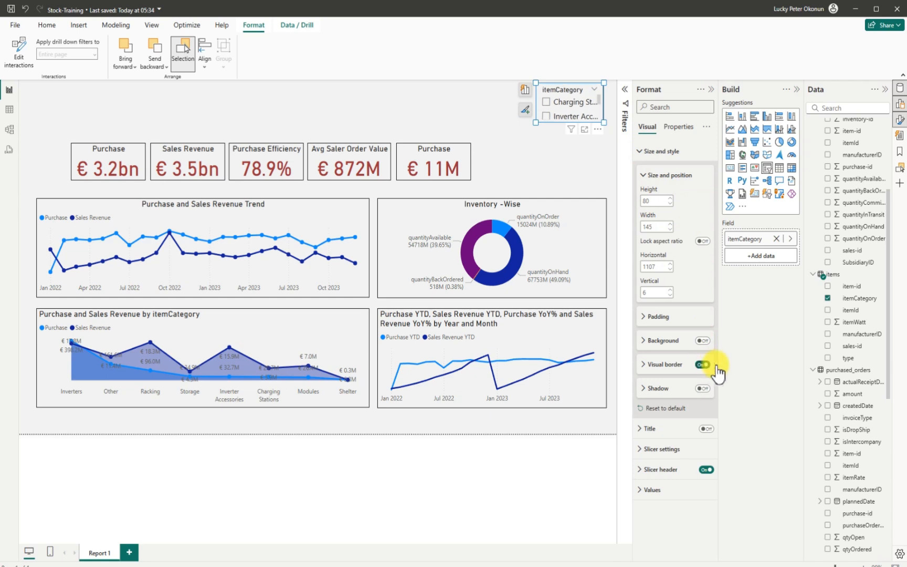
- Set the itemCategory slicer's style to Dropdown
left_click(640, 450)
scroll(667, 459, "down", 1)
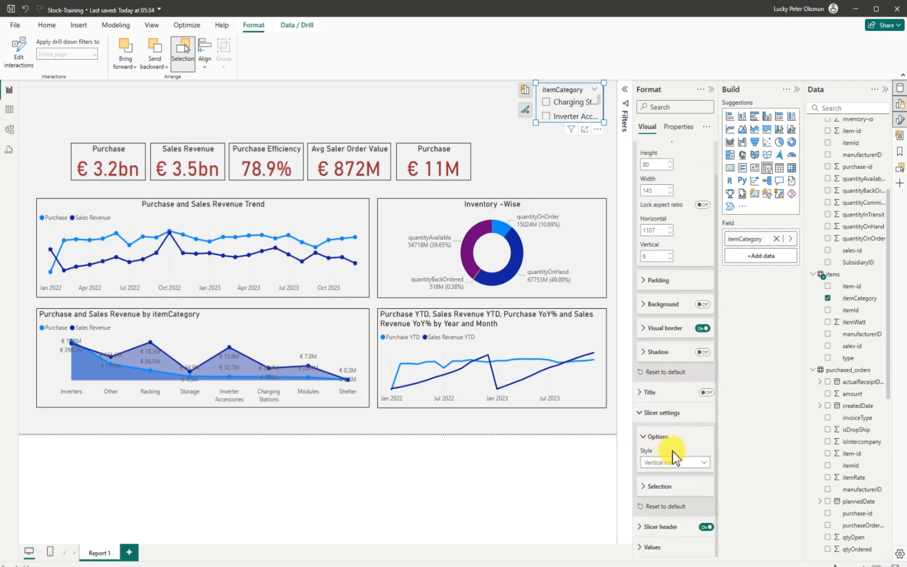
left_click(701, 462)
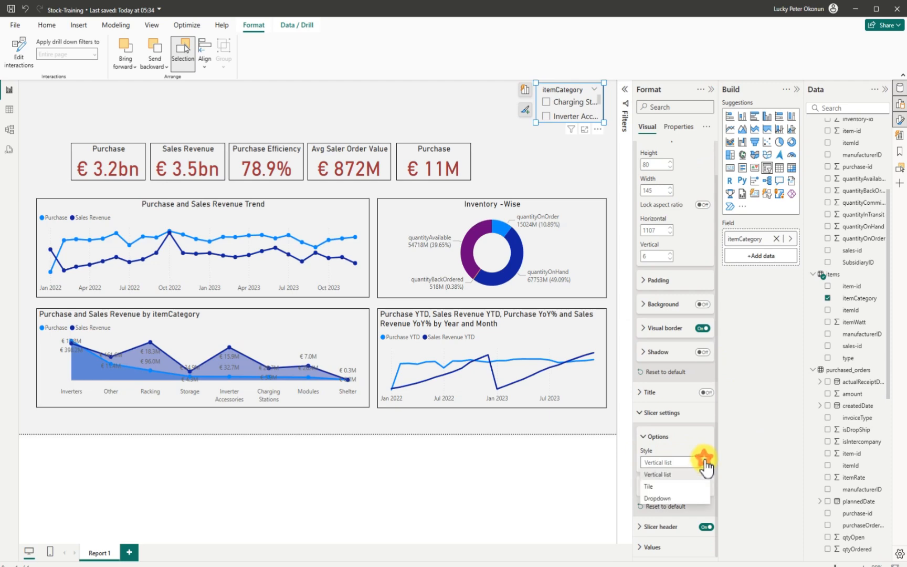
left_click(665, 499)
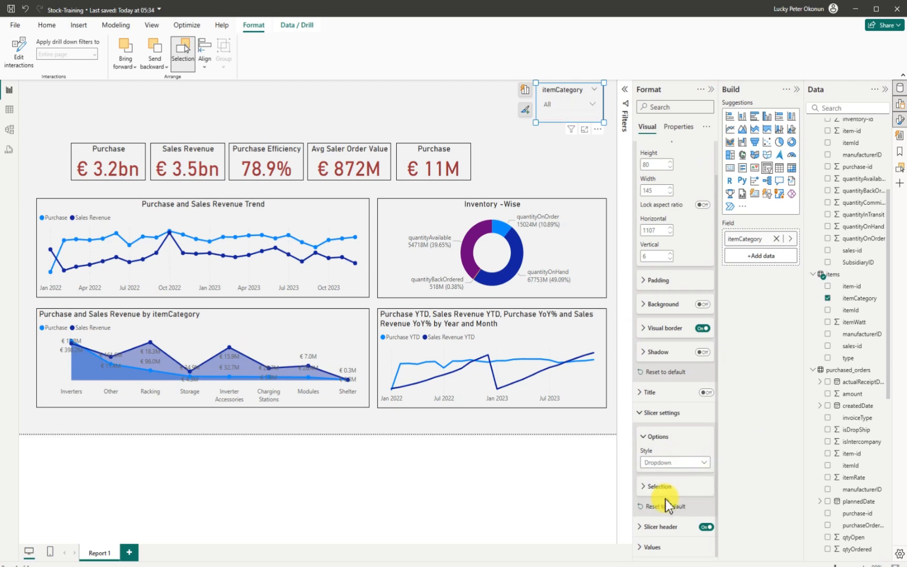
- Widen the itemCategory slicer on both sides to about 210, reaching the page's right edge, and deselect it
left_click(590, 105)
left_click(591, 105)
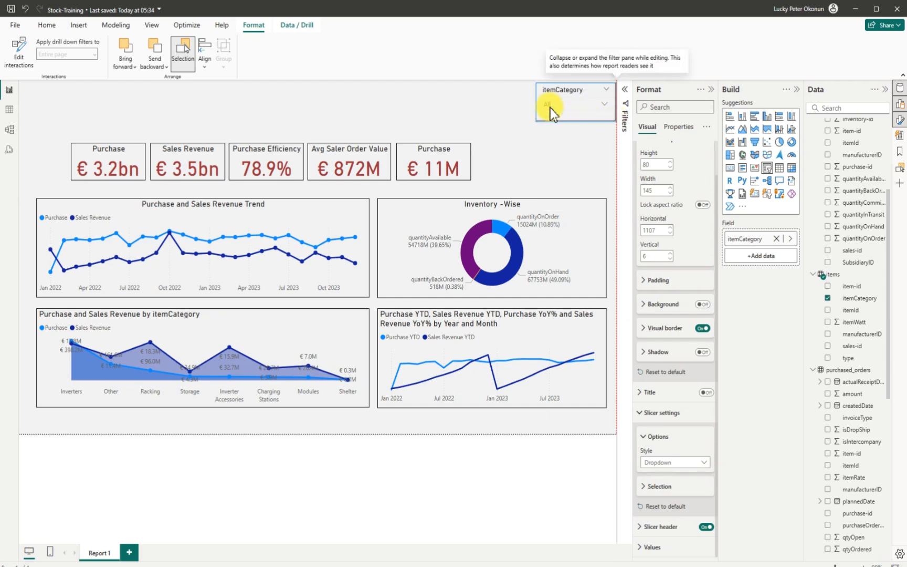
left_click_drag(536, 122, 520, 124)
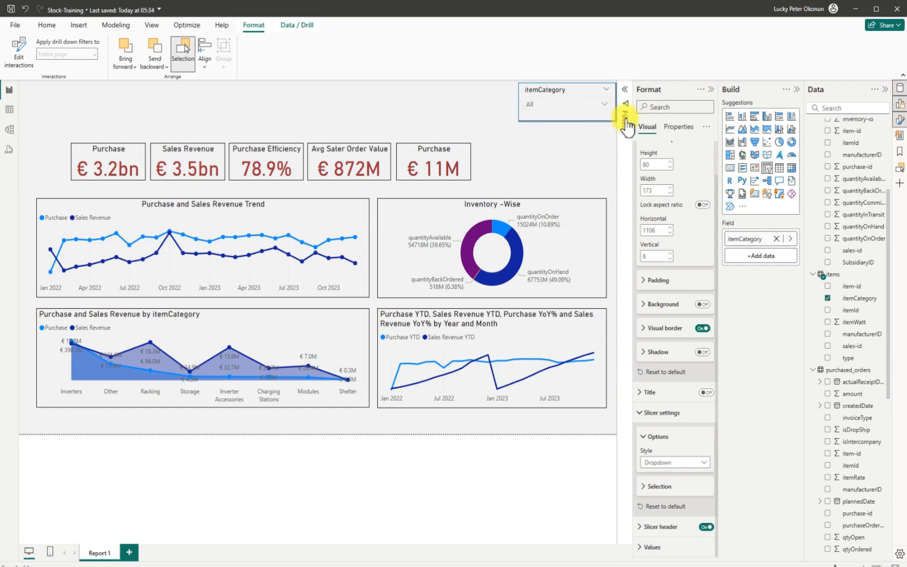
left_click(583, 166)
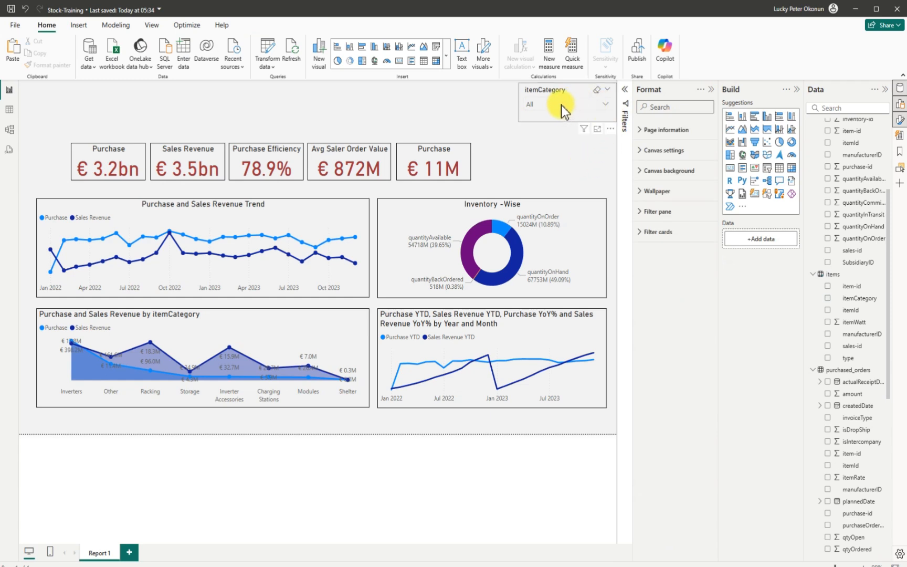
- Check the categories offered in the itemCategory slicer's dropdown list, then close the list without choosing any
left_click(543, 106)
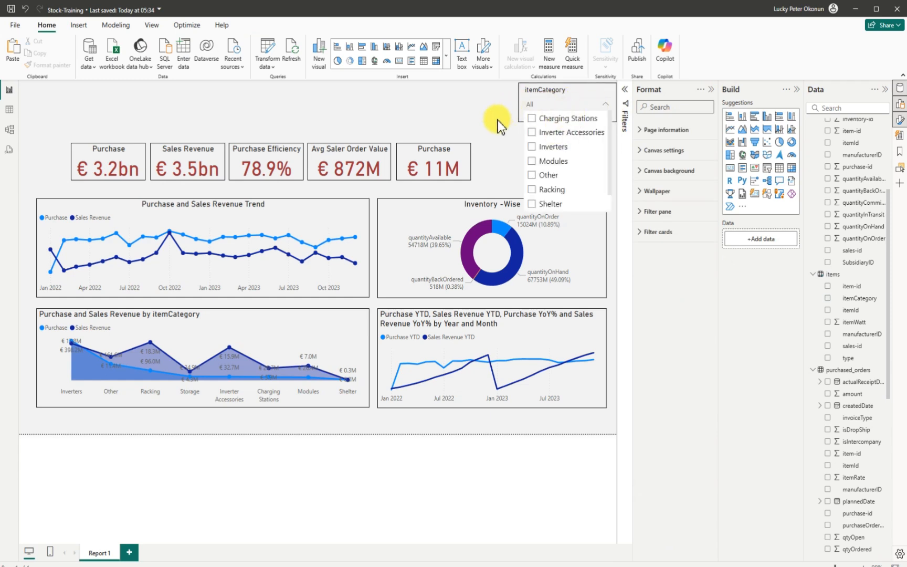
scroll(590, 181, "down", 1)
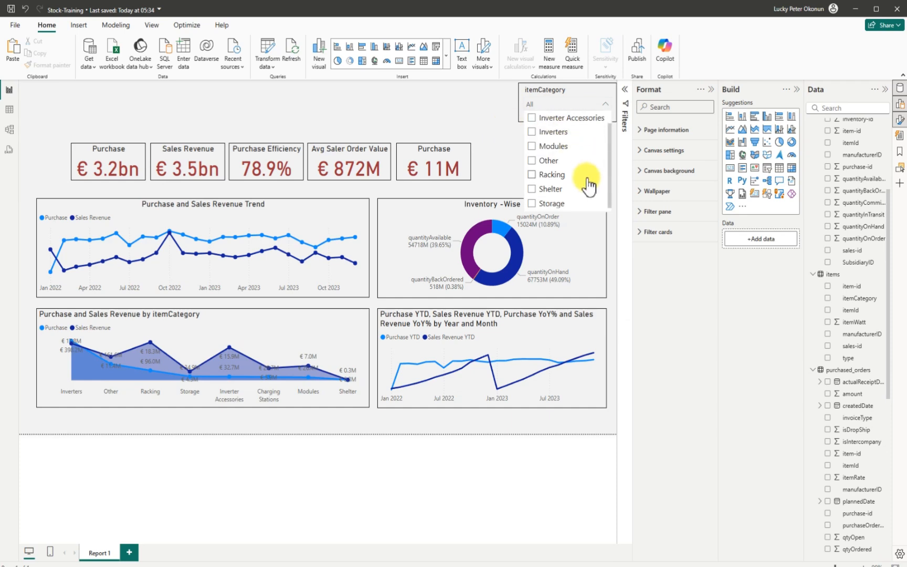
scroll(589, 185, "up", 1)
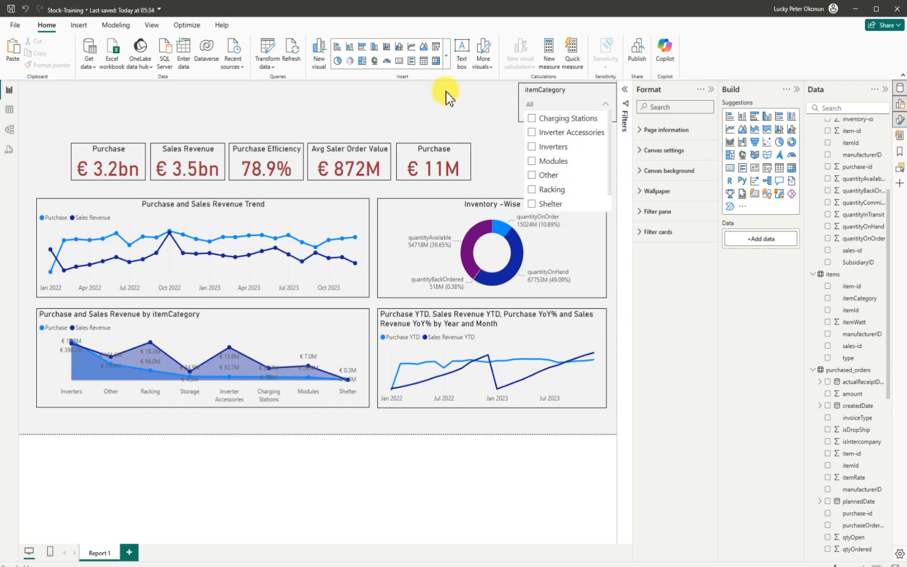
left_click(458, 107)
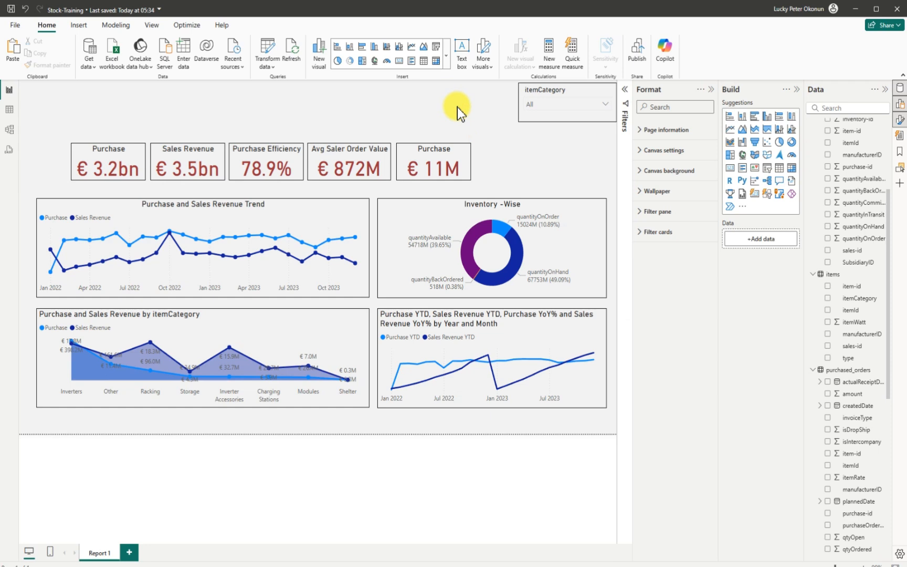
- Move the itemCategory slicer slightly inward so its right edge aligns with the charts below
left_click(569, 120)
left_click_drag(540, 146, 557, 125)
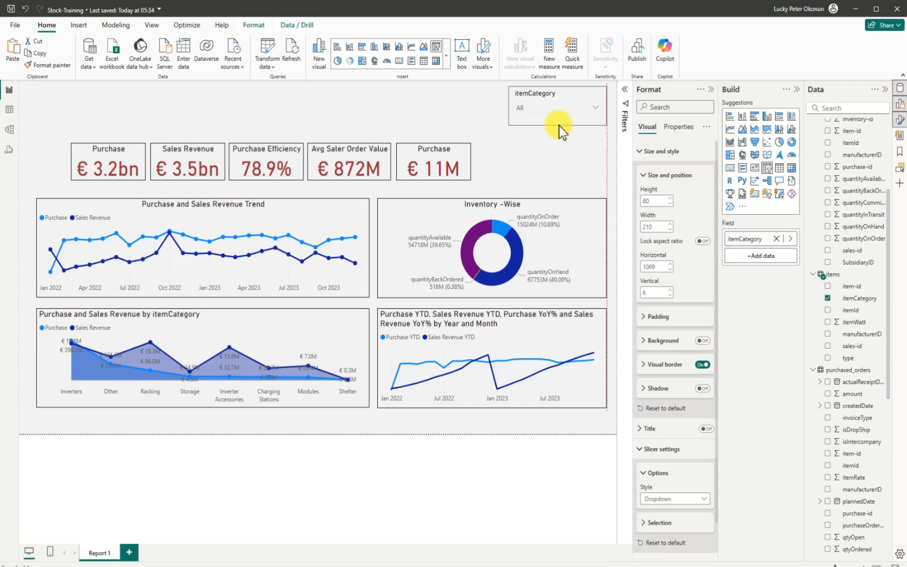
- Place the itemCategory slicer at about 1048 horizontal and 13 vertical, aligned with the charts' right edge, and deselect it
left_click_drag(559, 125, 559, 126)
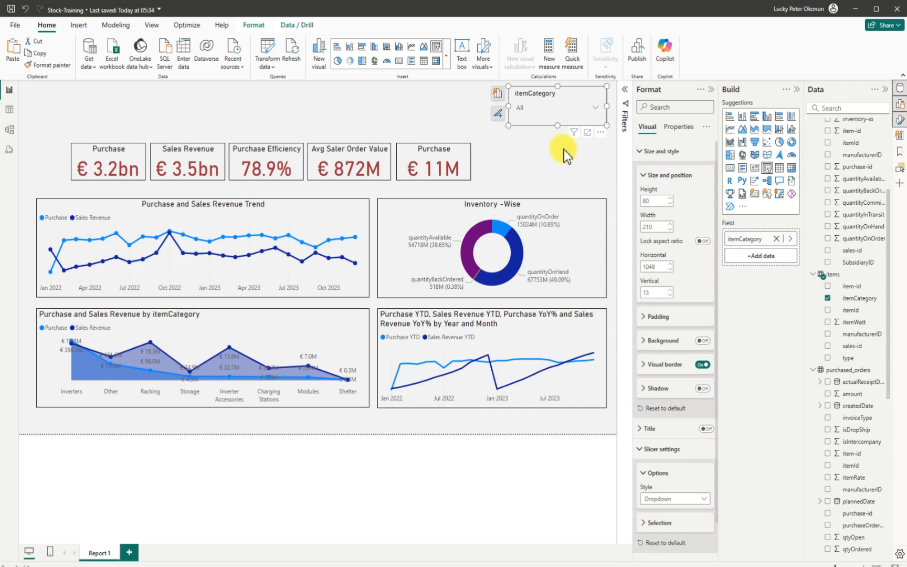
left_click(566, 151)
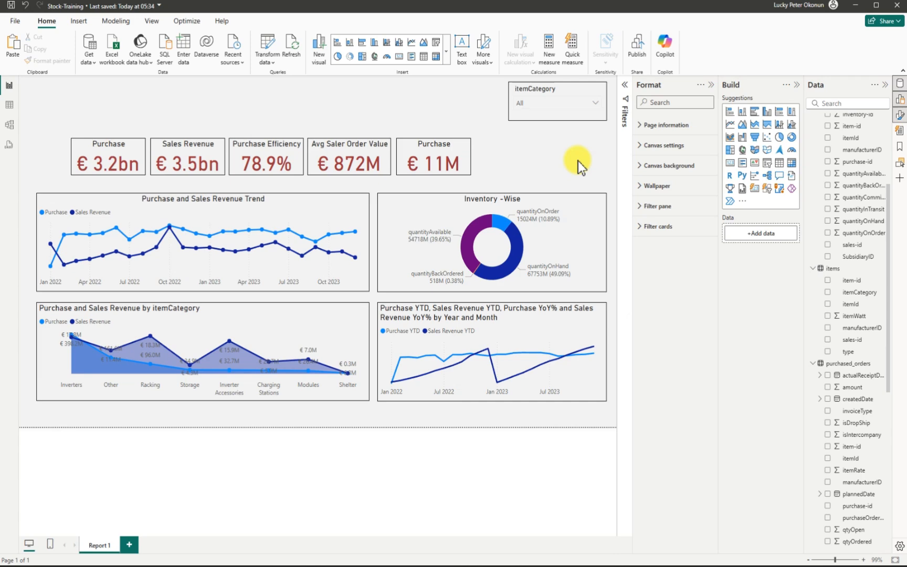
- Duplicate the itemCategory slicer directly to its left and replace the copy's field with SubsidiaryID from the inventory table
left_click(558, 118)
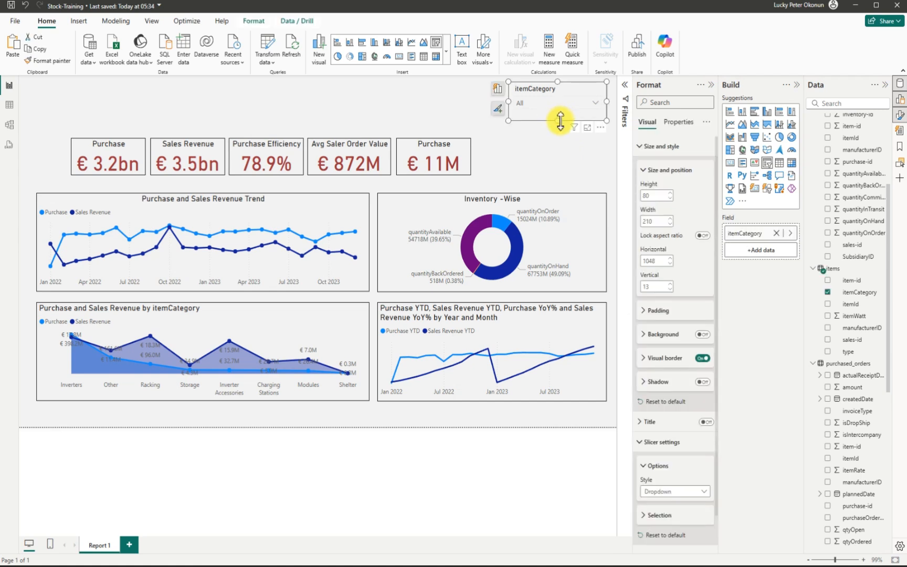
mouse_move(558, 118)
left_mouse_down()
mouse_move(546, 125)
mouse_move(437, 107)
mouse_move(455, 118)
left_mouse_up()
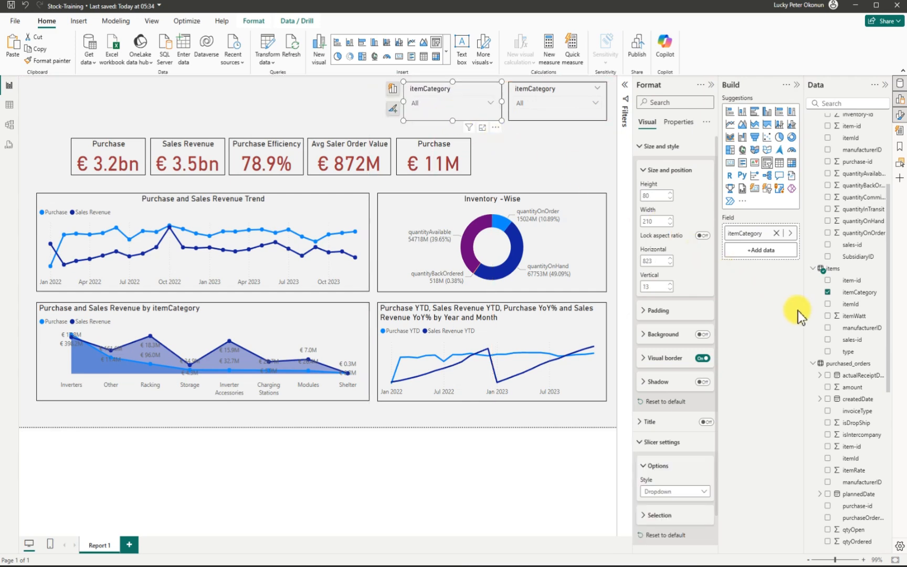
left_click(828, 292)
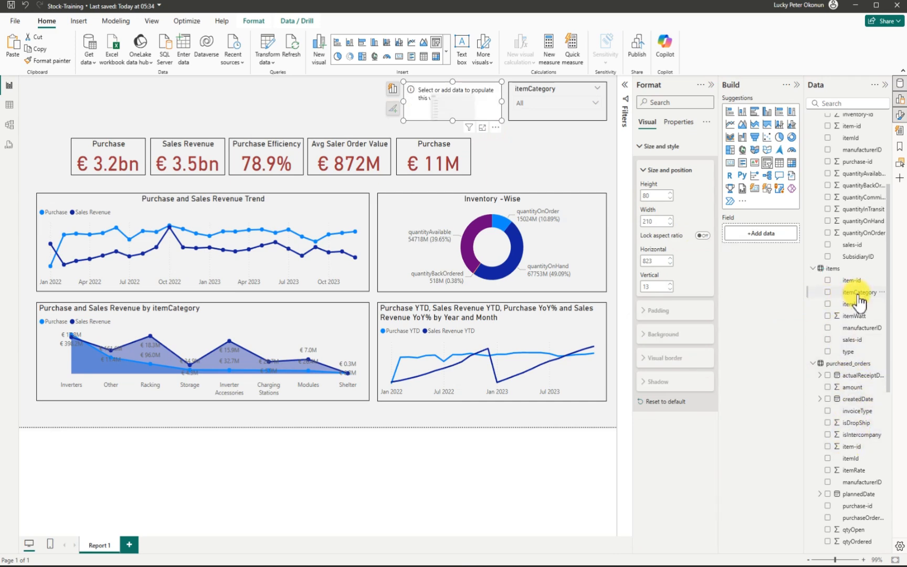
scroll(858, 303, "up", 3)
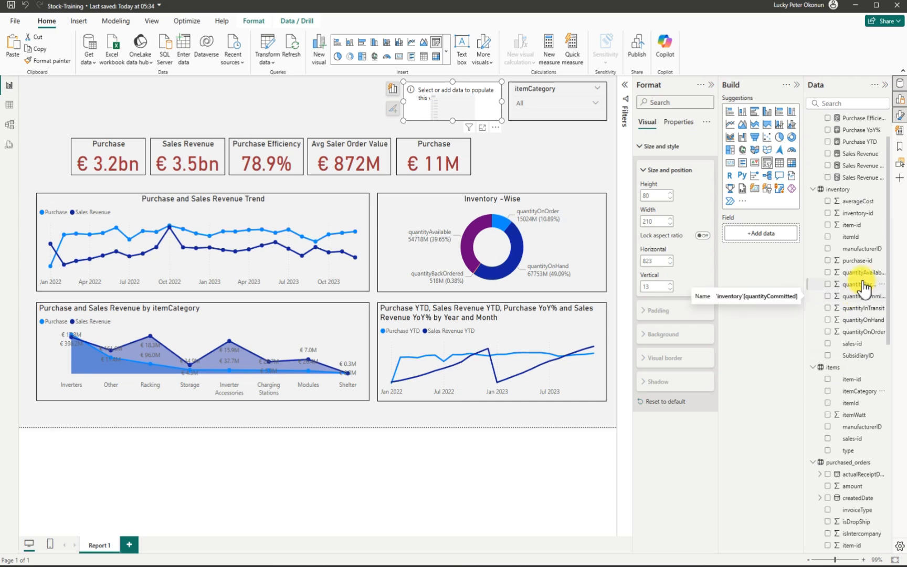
left_click(829, 356)
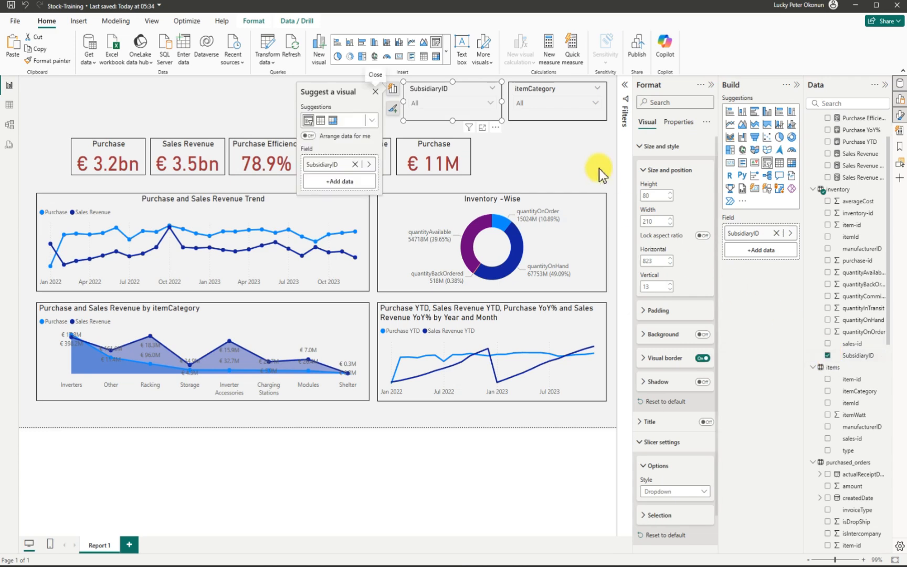
- Test the SubsidiaryID slicer by filtering the page by A, G and J in turn, and clear the selection
left_click(491, 100)
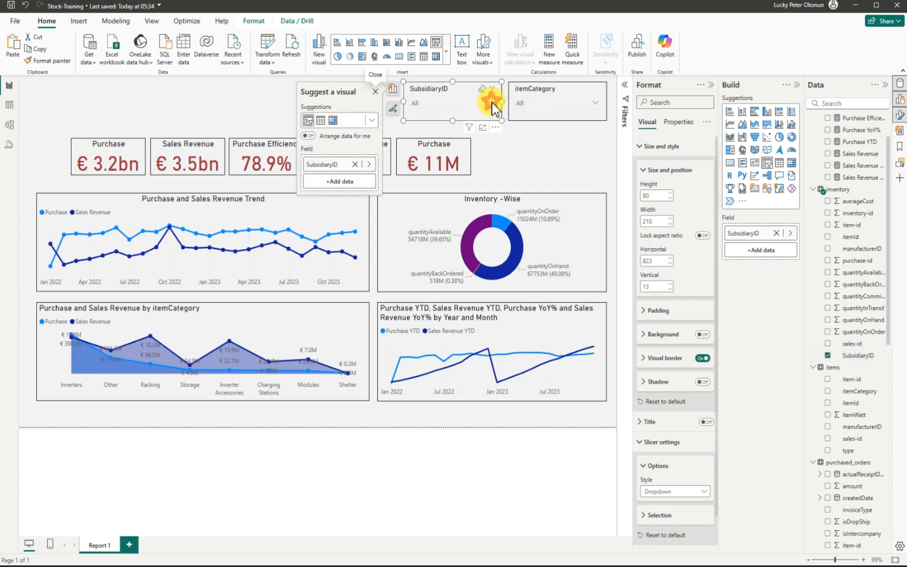
left_click(420, 121)
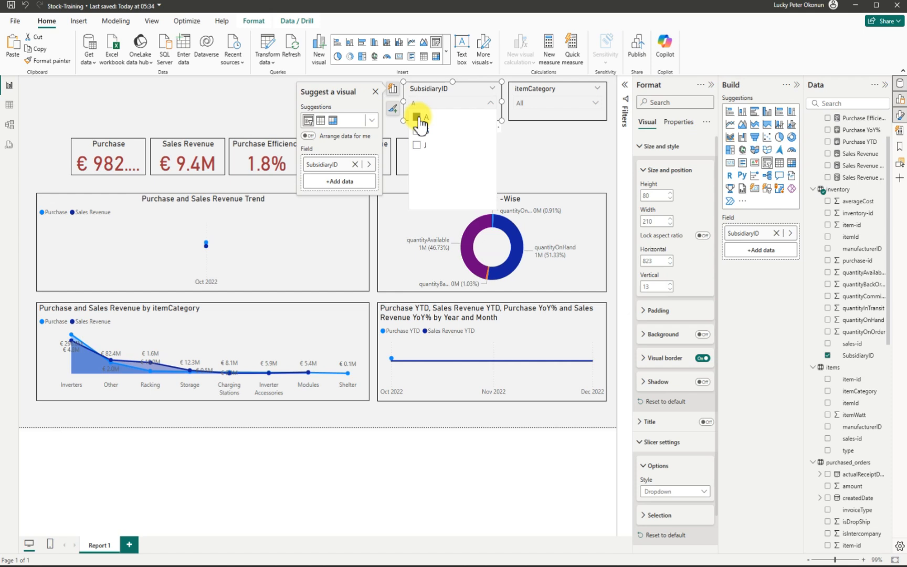
left_click(418, 130)
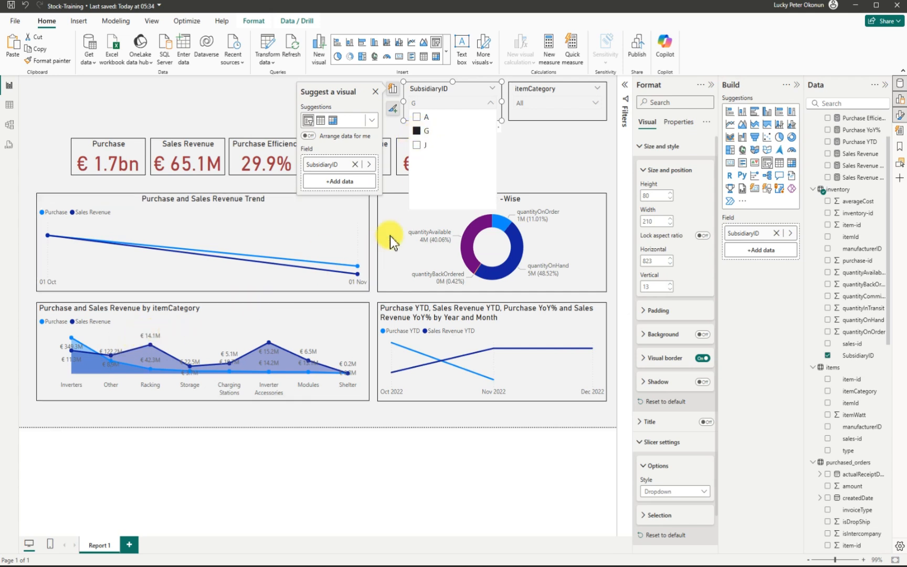
left_click(418, 150)
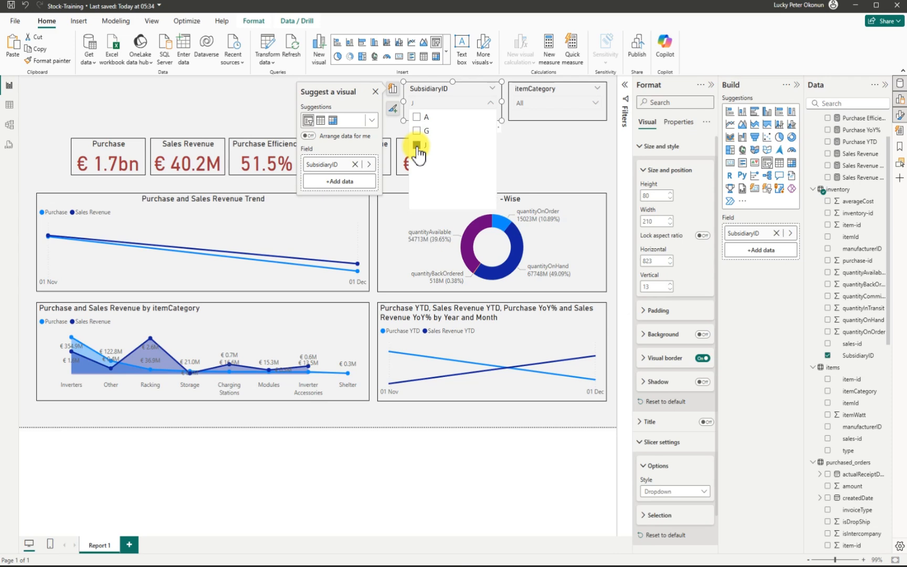
left_click(417, 145)
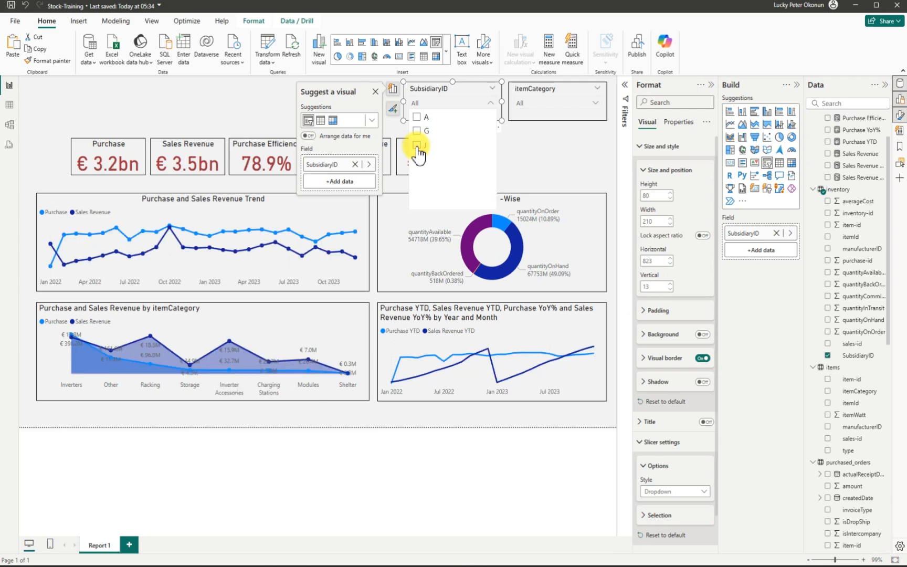
- Widen the first Purchase card leftward to about 174 and deselect it
left_click(75, 157)
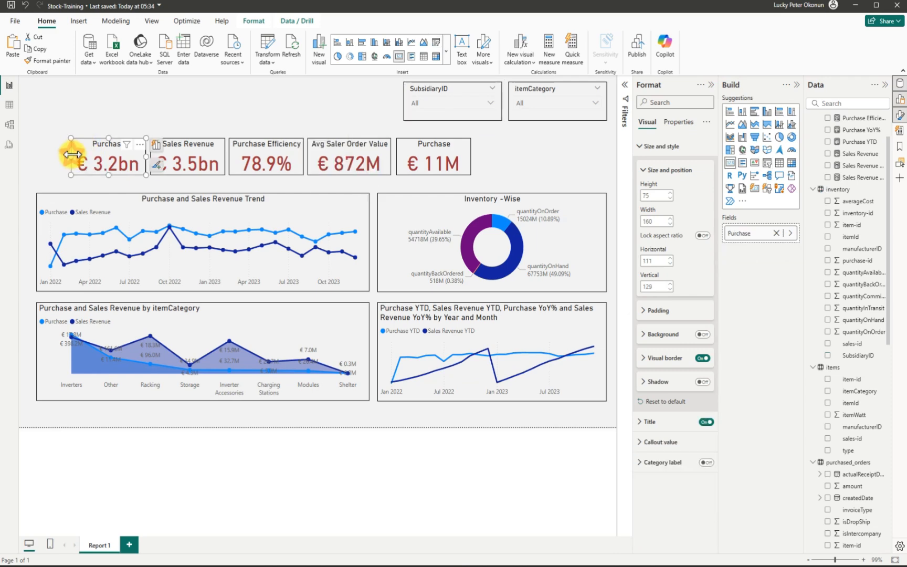
left_click_drag(73, 157, 66, 157)
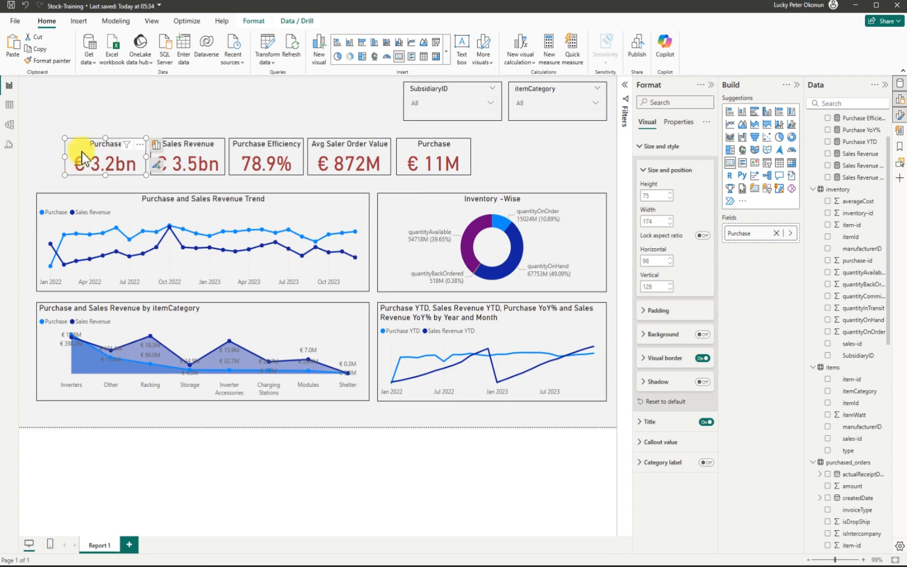
left_click(356, 96)
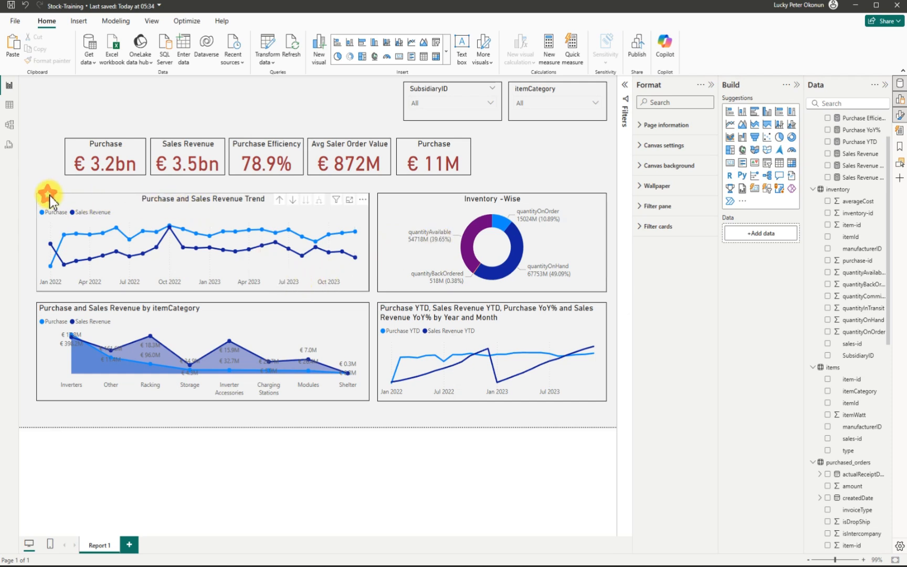
- Add the average sales order measure to the tooltips of the Purchase and Sales Revenue Trend chart and check a data point
left_click(50, 200)
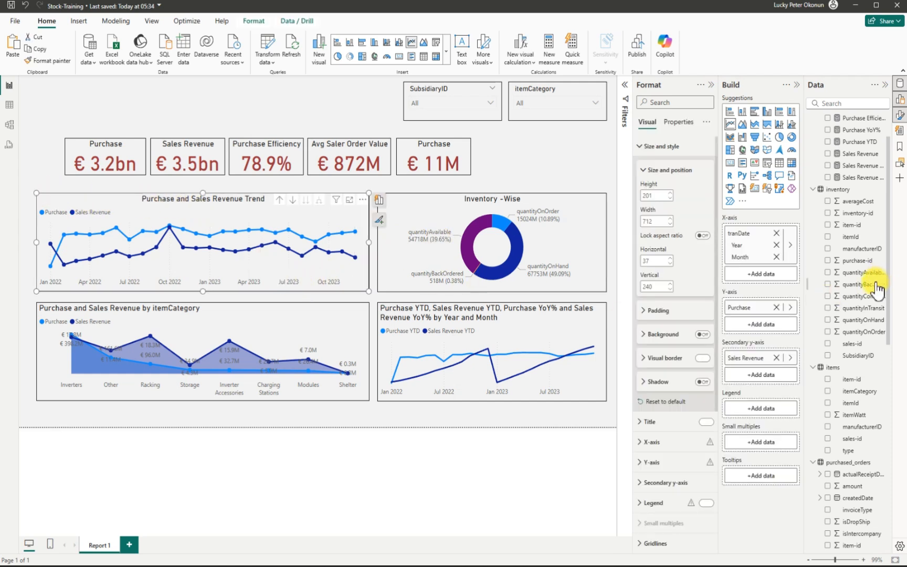
scroll(864, 160, "up", 2)
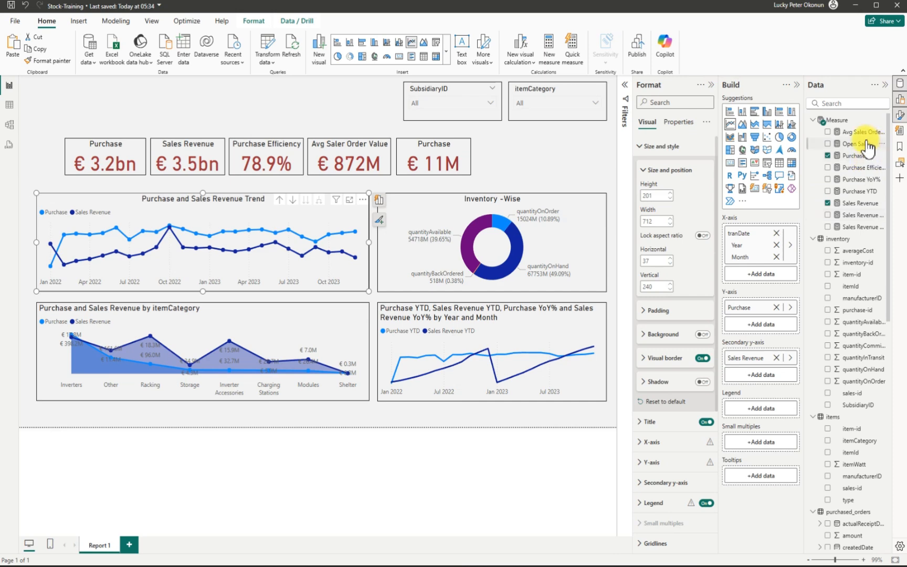
left_click_drag(855, 132, 763, 474)
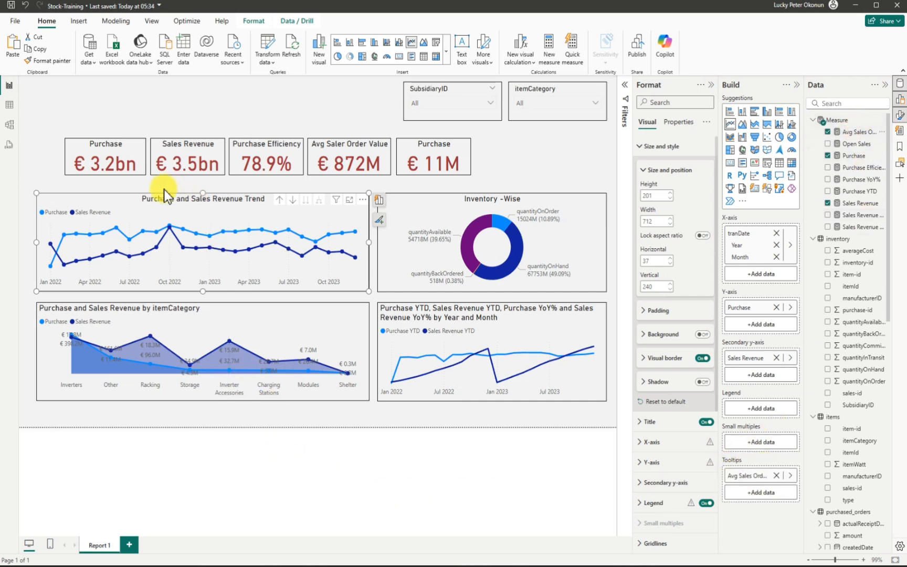
mouse_move(169, 230)
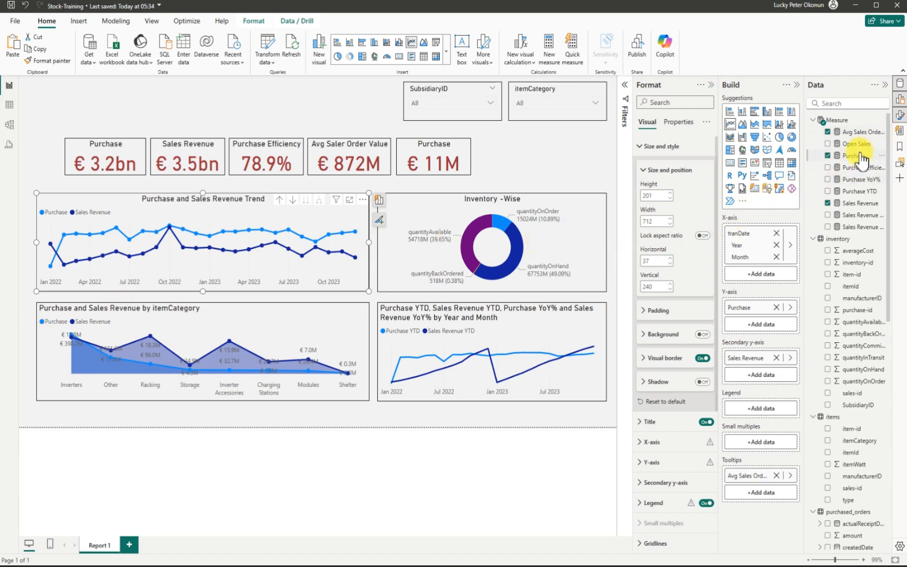
- Create a new measure in the Measure table and name it Stock Availability
left_click(882, 121)
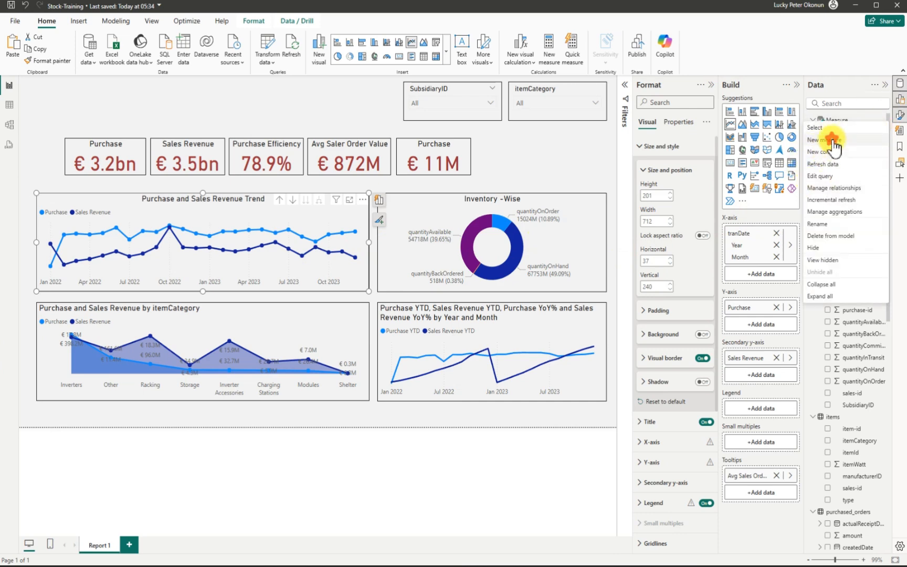
left_click(833, 141)
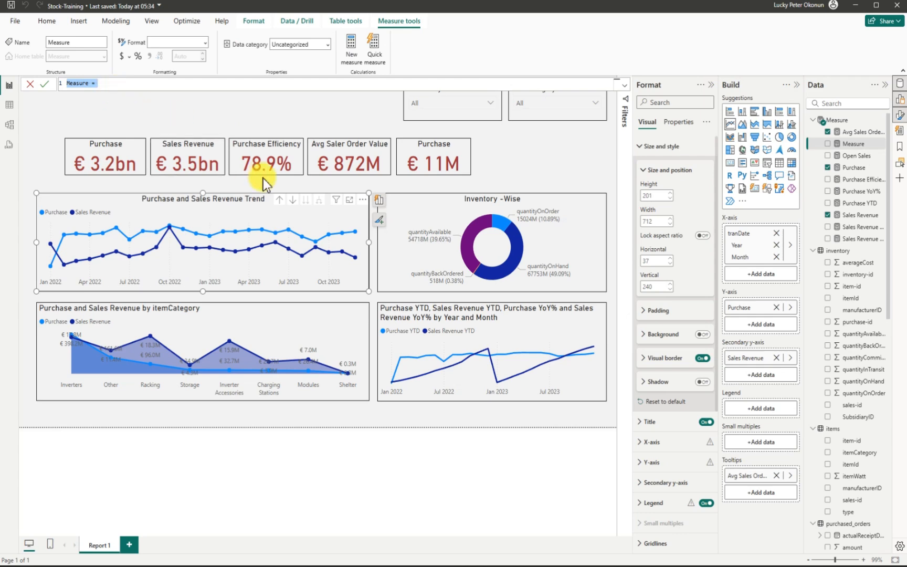
type("S")
type("t")
type("ock")
type(" Ave")
type("ilab")
type("ility ")
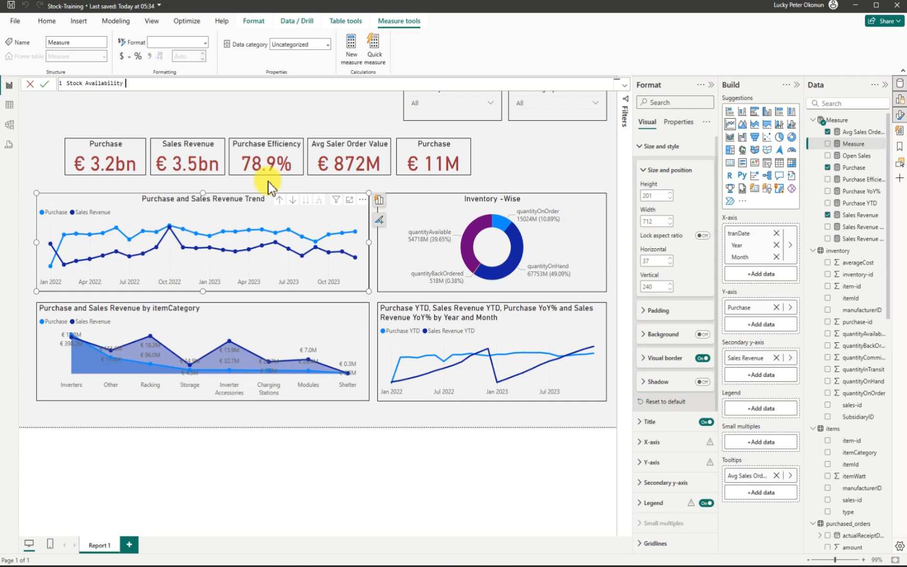
- Start the Stock Availability formula with DIVIDE, using SUM(inventory[quantityAvailable]) as the numerator
type("=")
type("div")
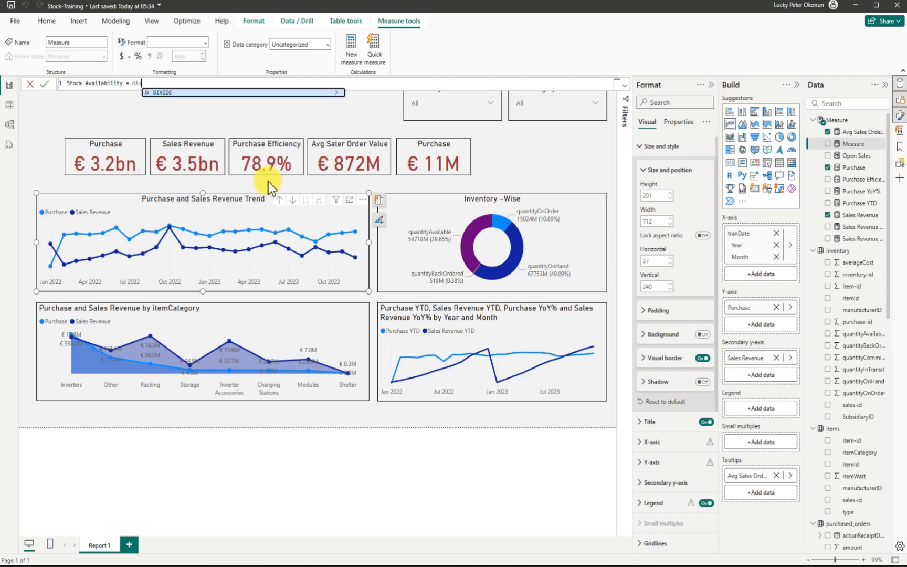
key("Tab")
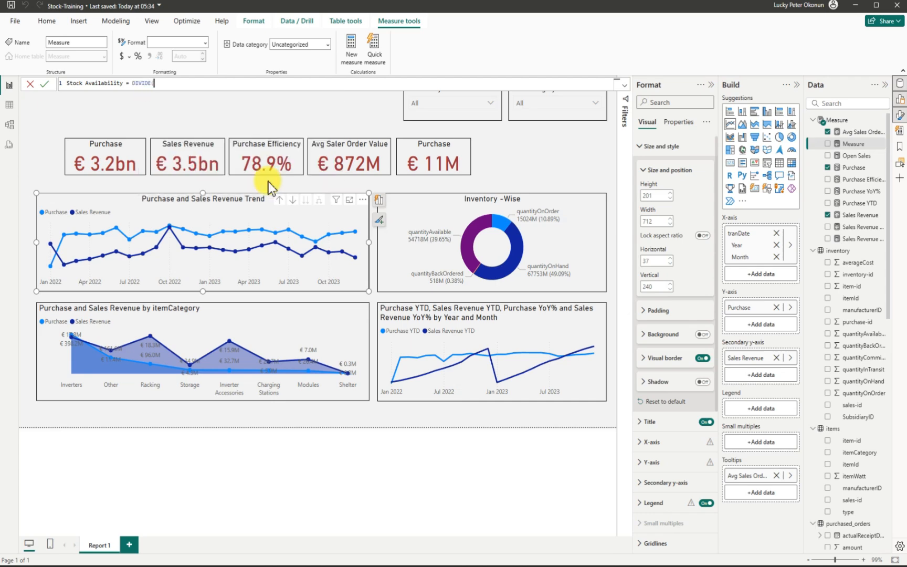
type("SUM")
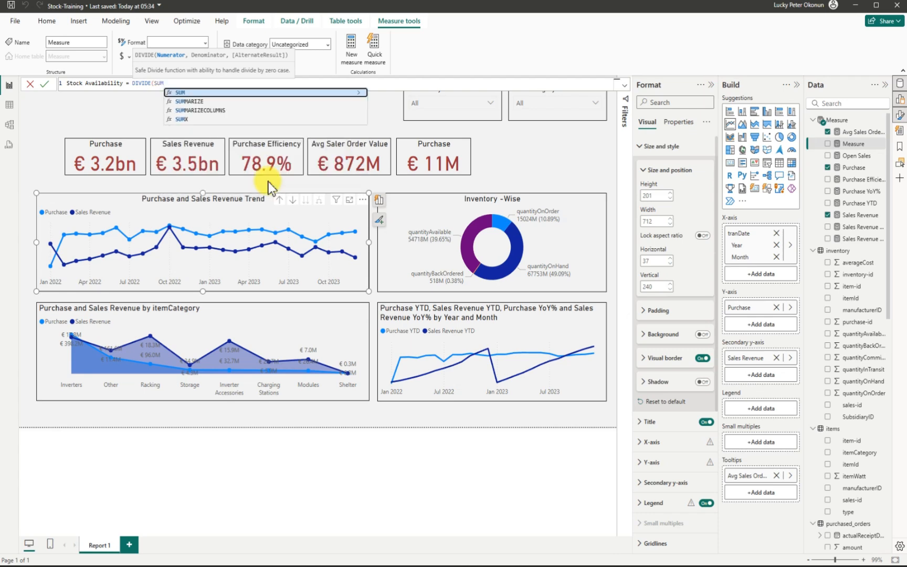
key("Tab")
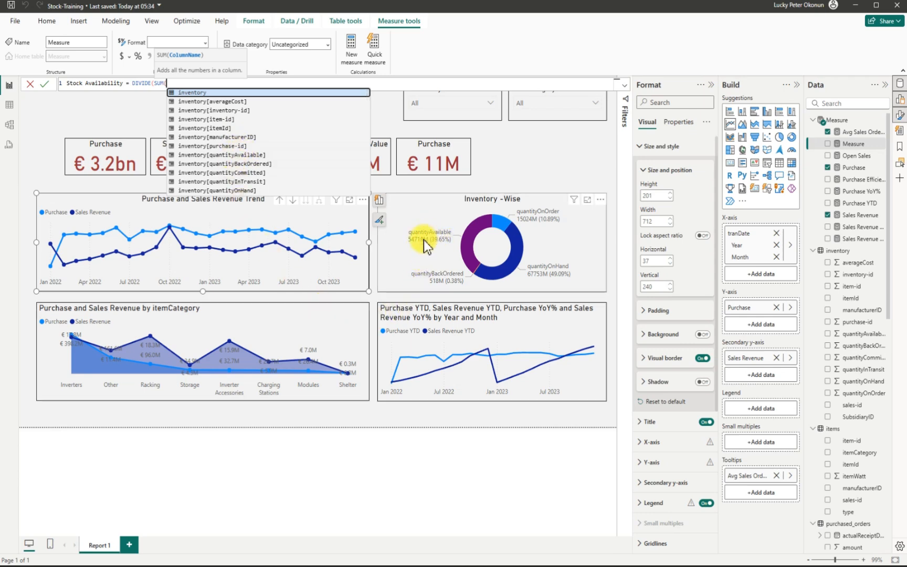
mouse_move(434, 241)
mouse_move(555, 275)
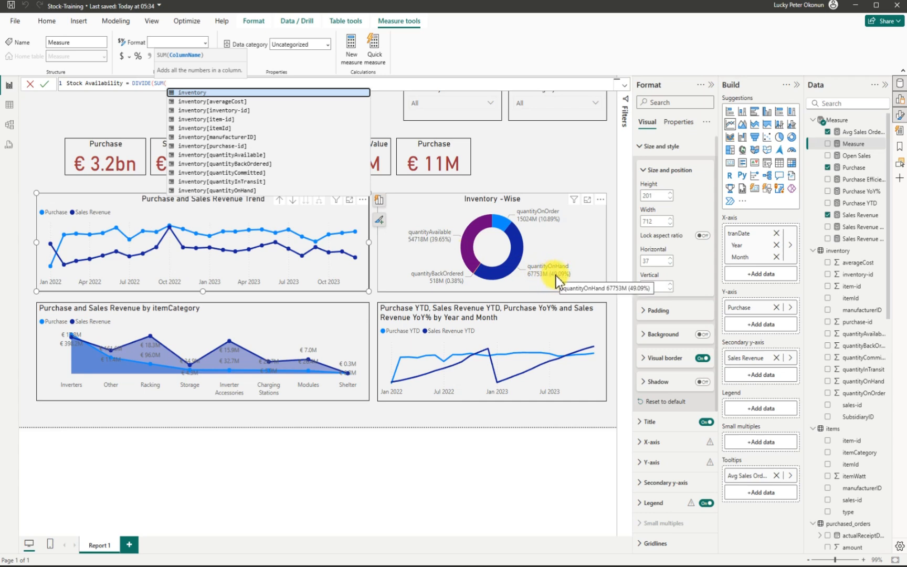
left_click(231, 155)
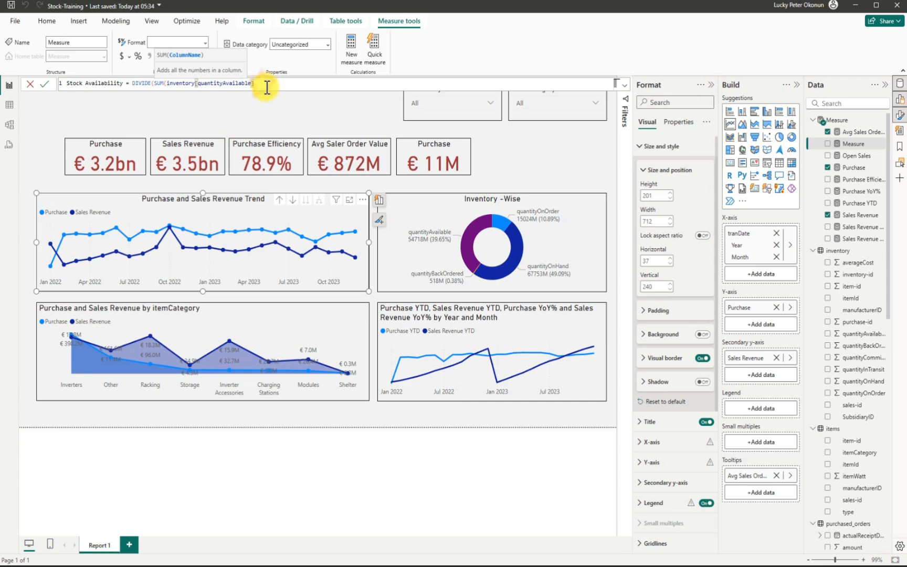
type(")")
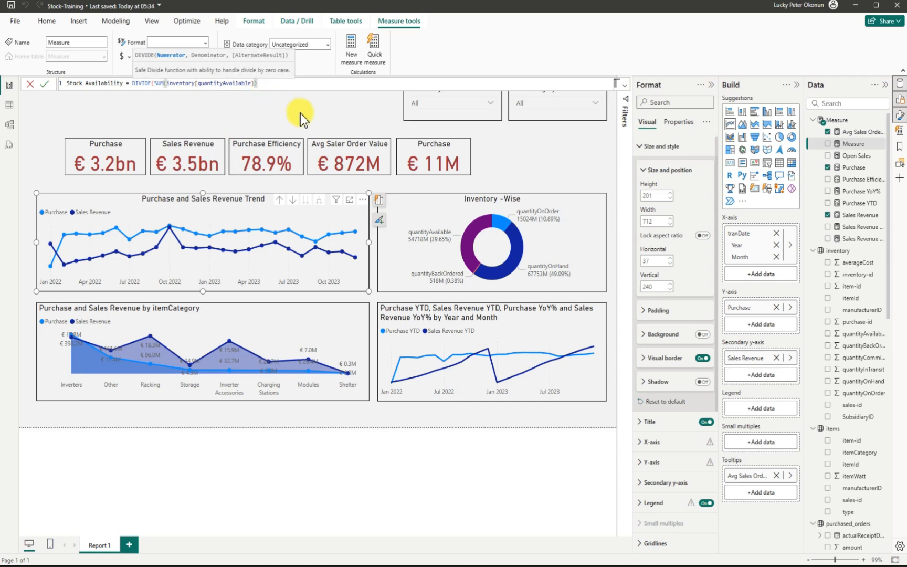
- Complete the Stock Availability formula with SUM(inventory[quantityOnHand]) as denominator and 0 as alternate result, and commit the measure
type(", SUM")
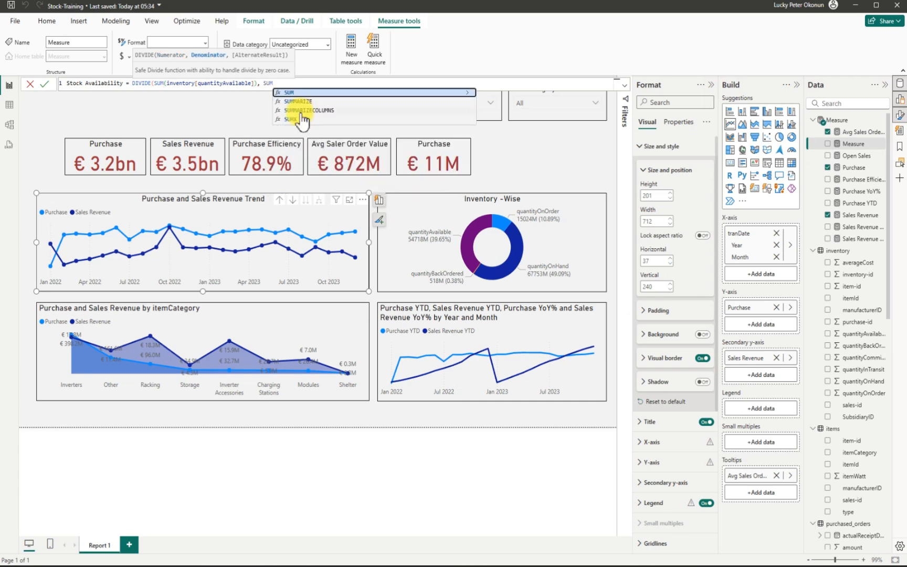
type("(")
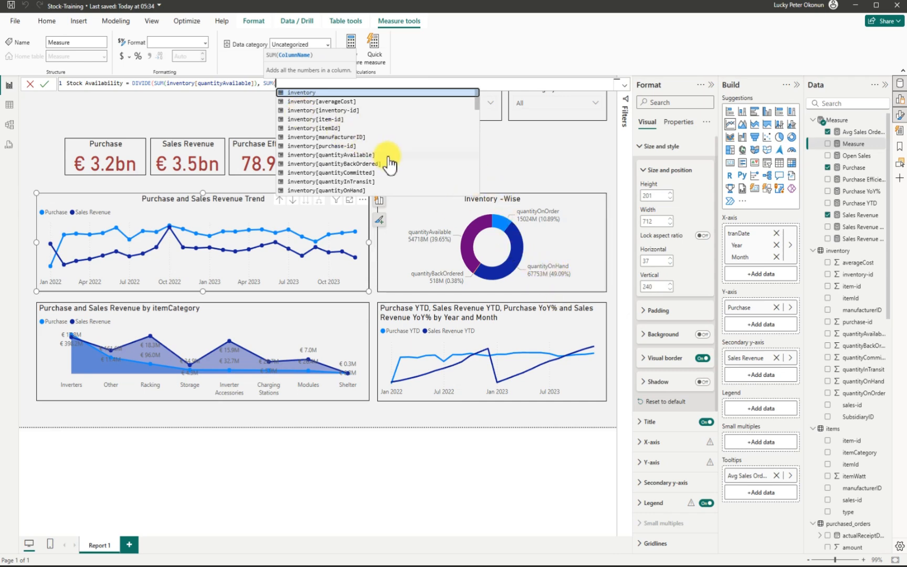
scroll(338, 176, "down", 1)
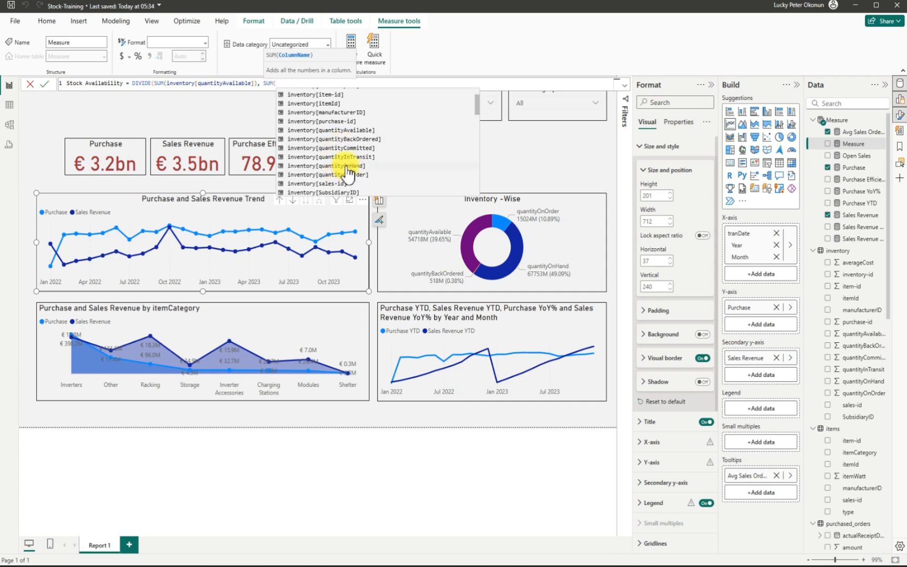
left_click(335, 165)
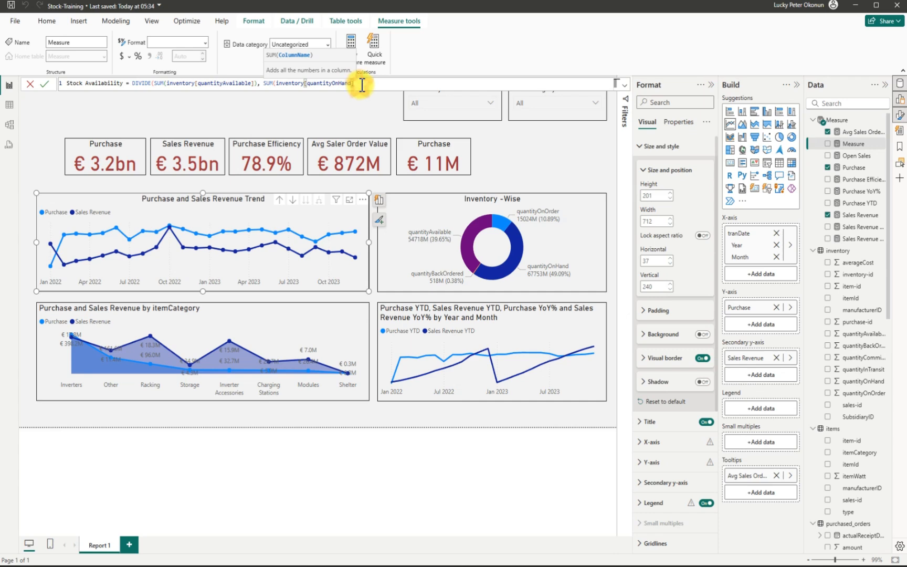
type("))")
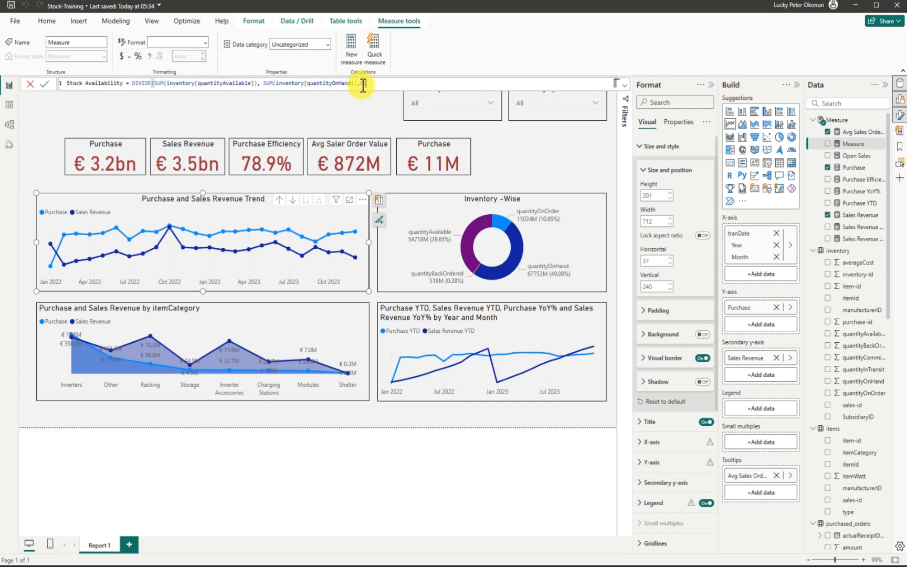
type("0)")
key("Return")
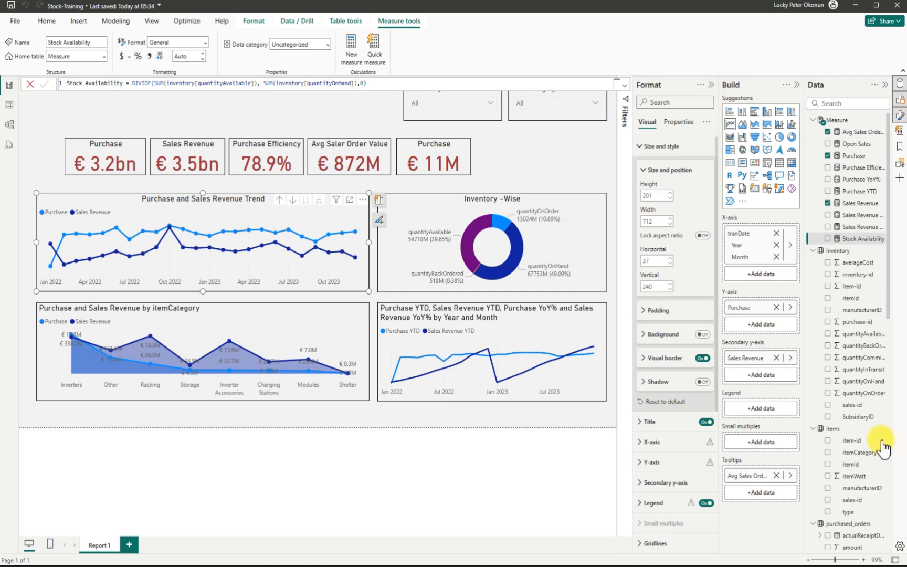
- Move the Avg Sales Order Value measure from the tooltips of the Purchase and Sales Revenue Trend chart to its secondary y-axis
left_click(777, 476)
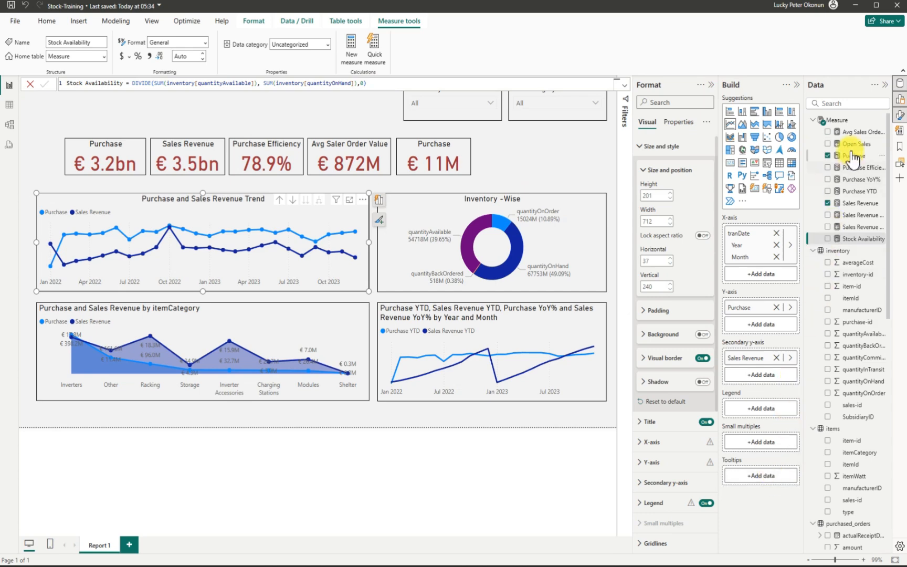
left_click_drag(856, 131, 766, 381)
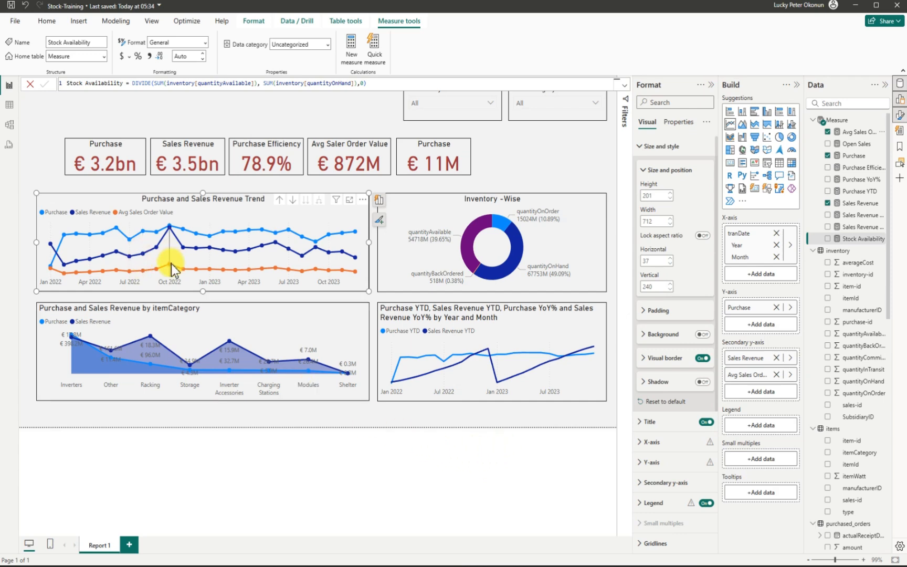
mouse_move(173, 269)
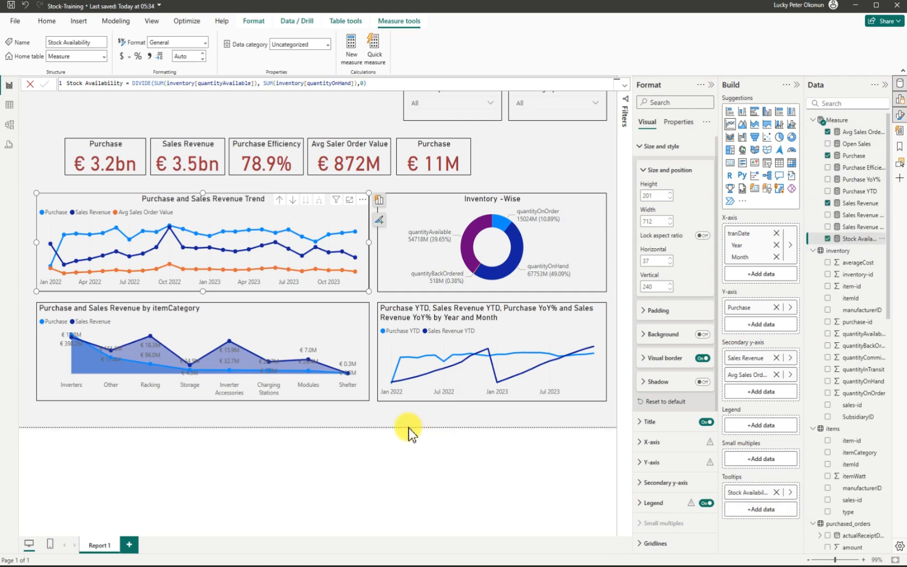
- Add Stock Availability to the trend chart's tooltips and format the measure as a percentage, checking several data points
mouse_move(170, 227)
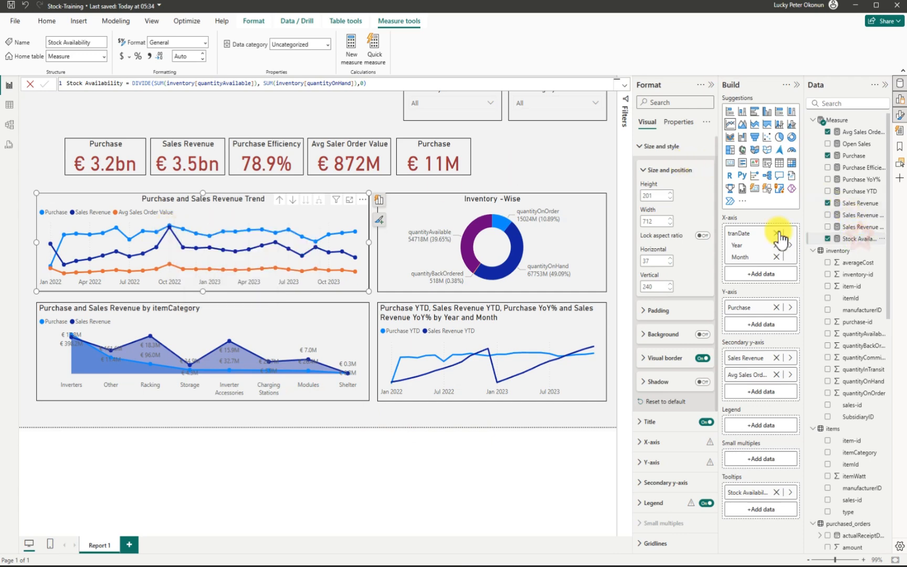
left_click(140, 56)
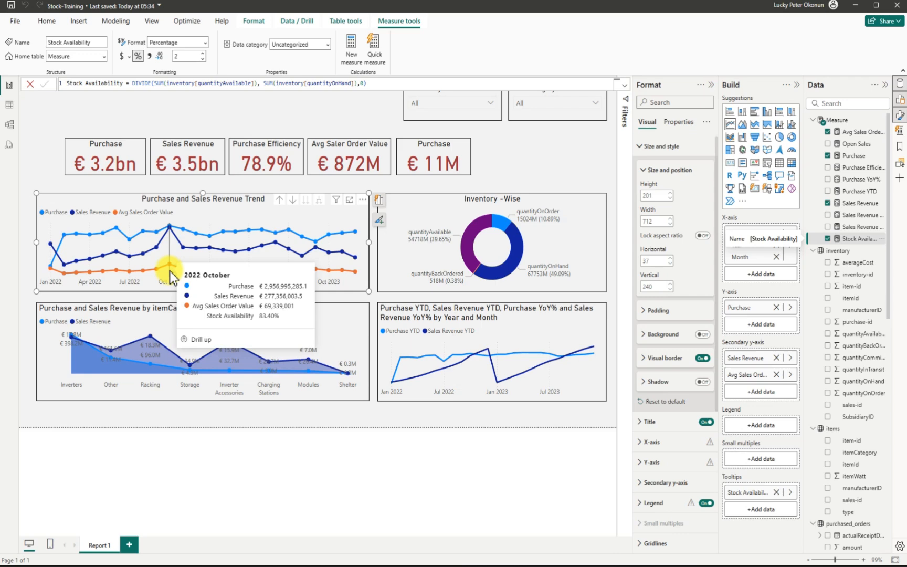
mouse_move(132, 263)
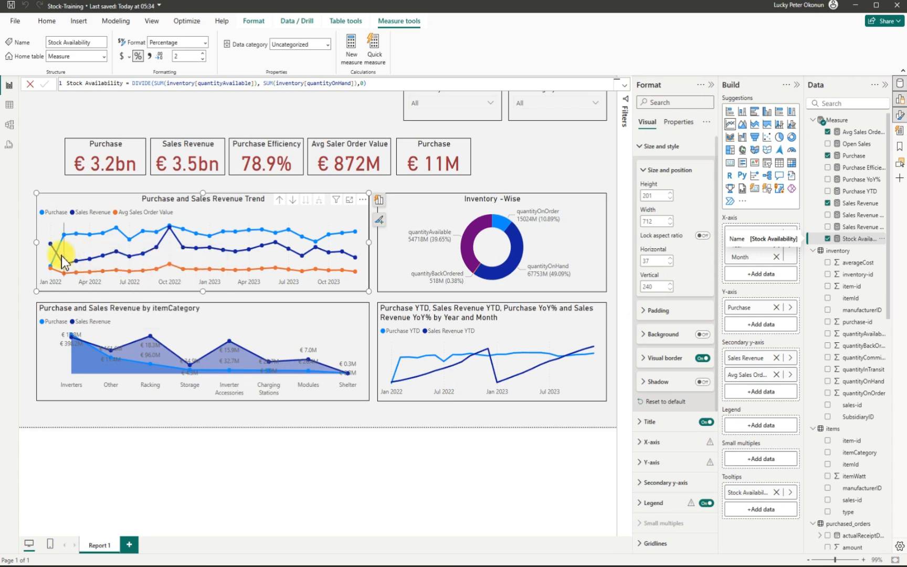
mouse_move(316, 250)
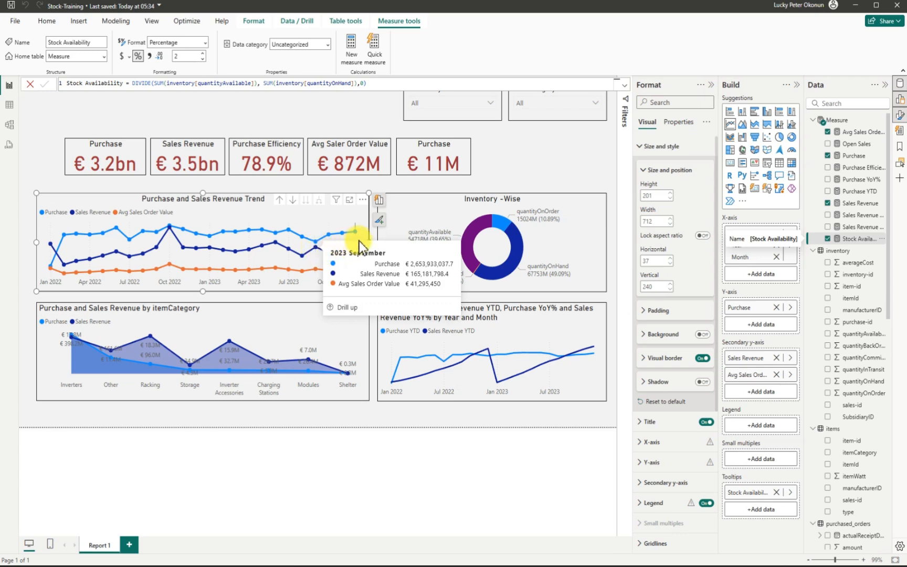
mouse_move(360, 244)
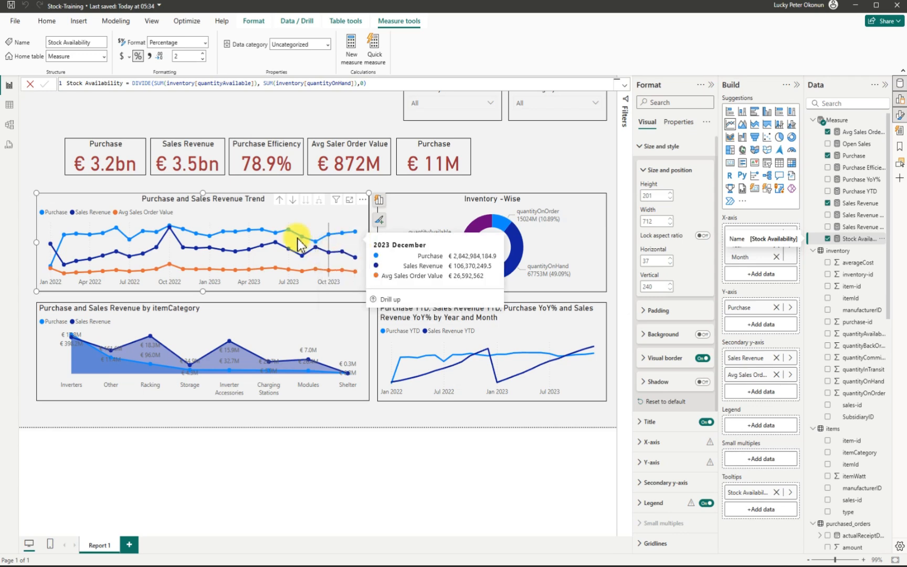
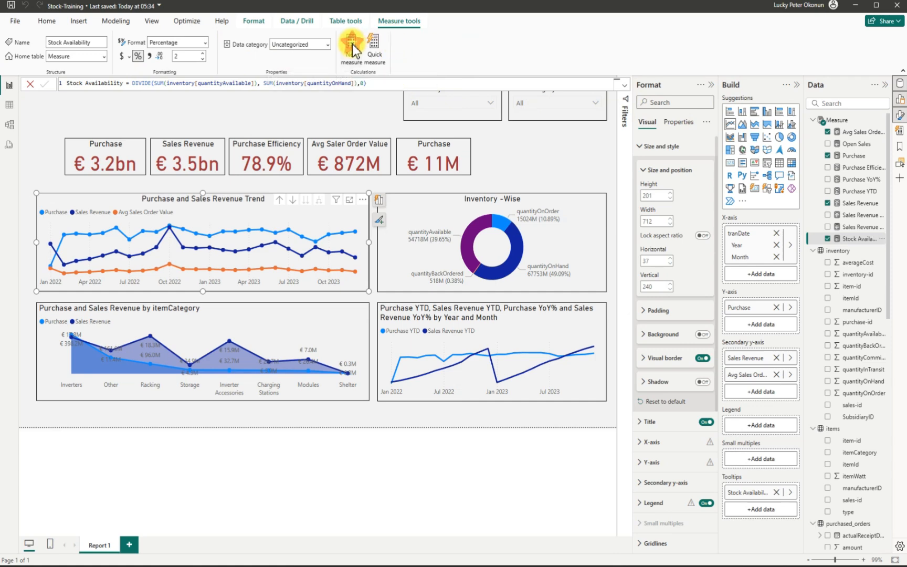
- Create a new measure in the Measure table and name it Sales Fulfilment Rate
left_click(359, 63)
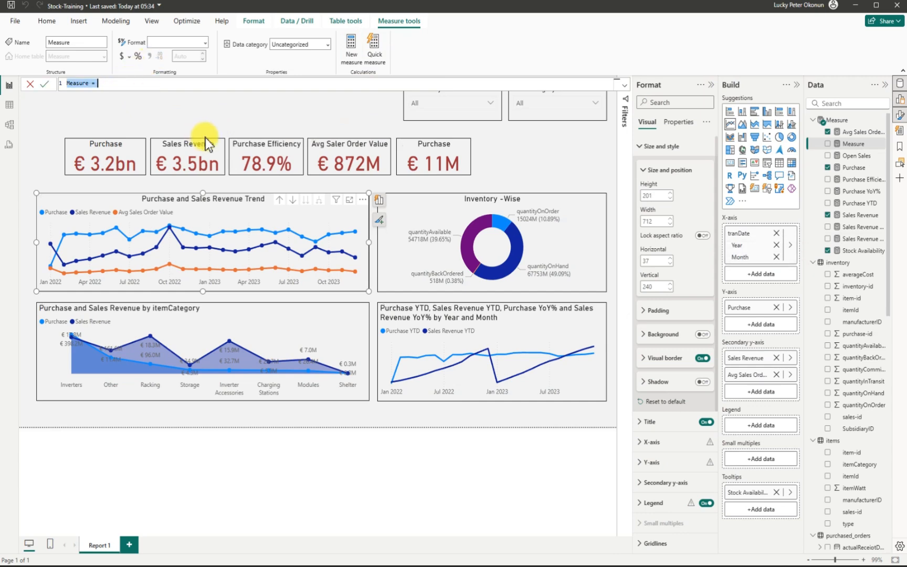
key("BackSpace")
type("sALES")
key("BackSpace")
key("BackSpace")
key("BackSpace")
key("BackSpace")
key("BackSpace")
type("Sales Fulfilment Rate = di")
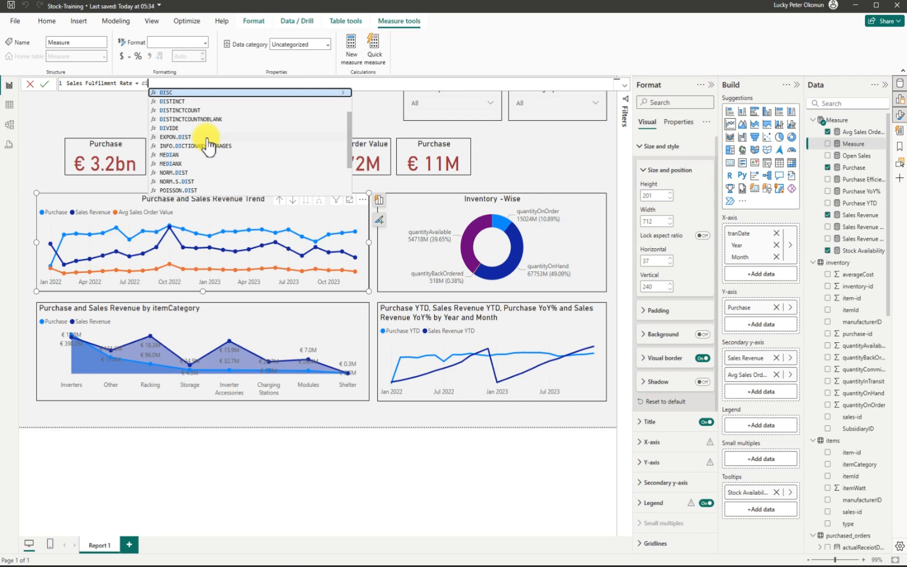
- Start the Sales Fulfilment Rate formula with DIVIDE, using SUM(sales_orders[qtyReceived]) as the numerator
type("vi")
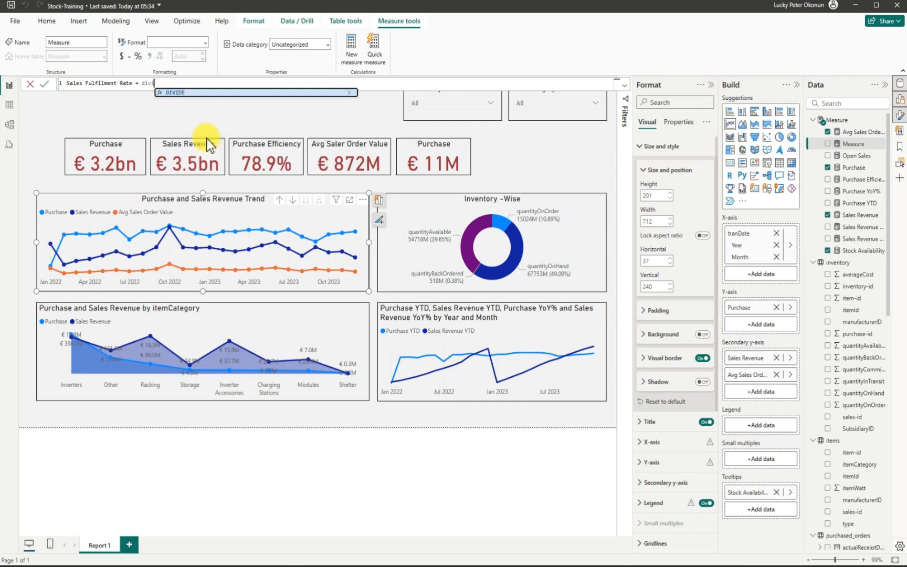
key("Tab")
type("sum")
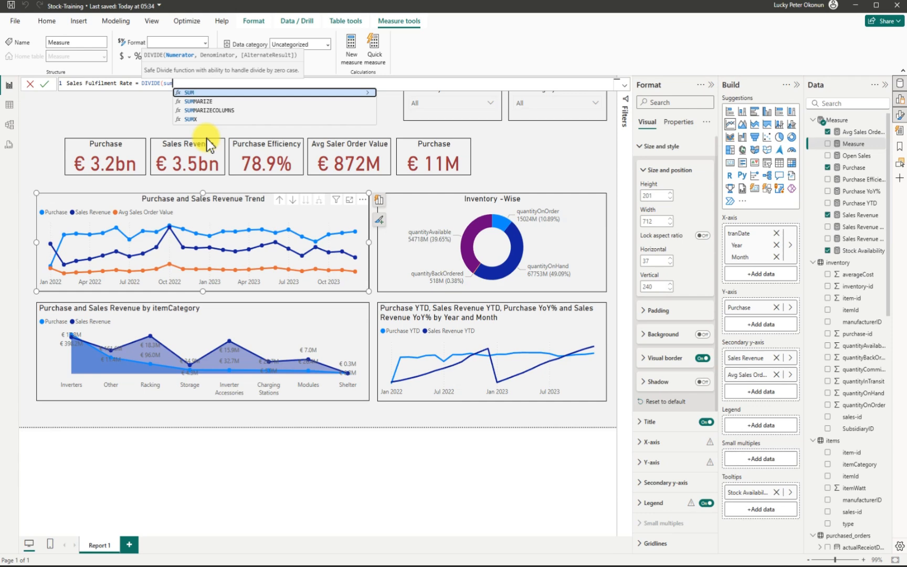
key("Tab")
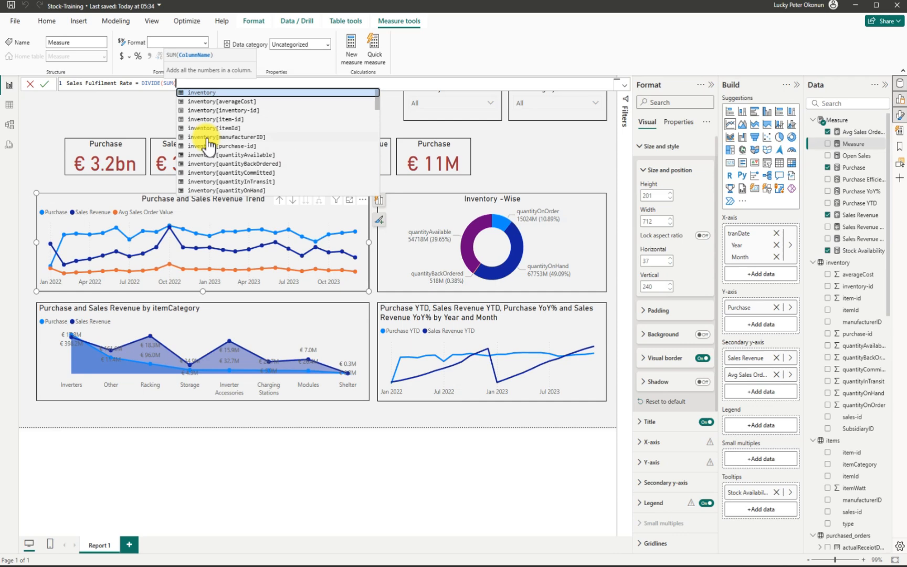
scroll(231, 142, "down", 2)
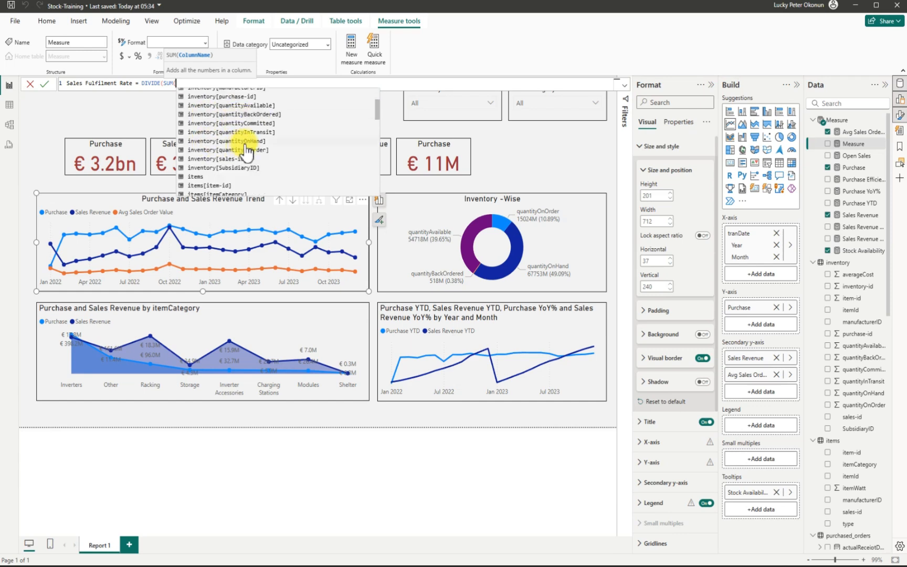
scroll(223, 170, "down", 2)
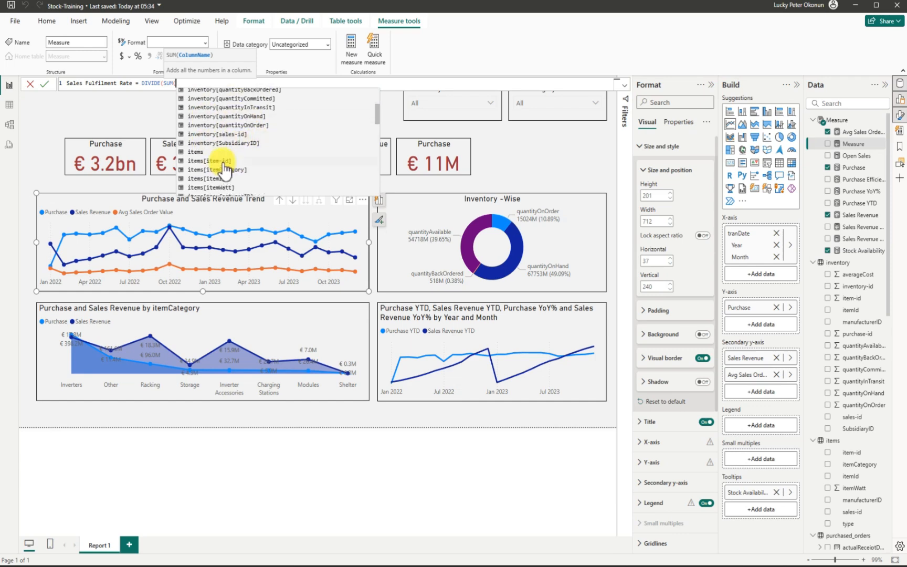
scroll(253, 178, "down", 6)
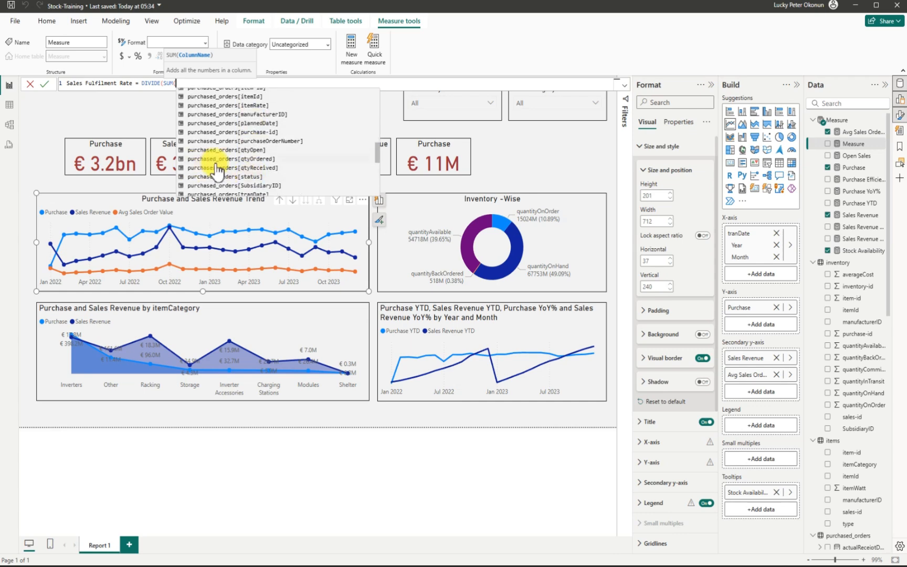
scroll(246, 178, "down", 4)
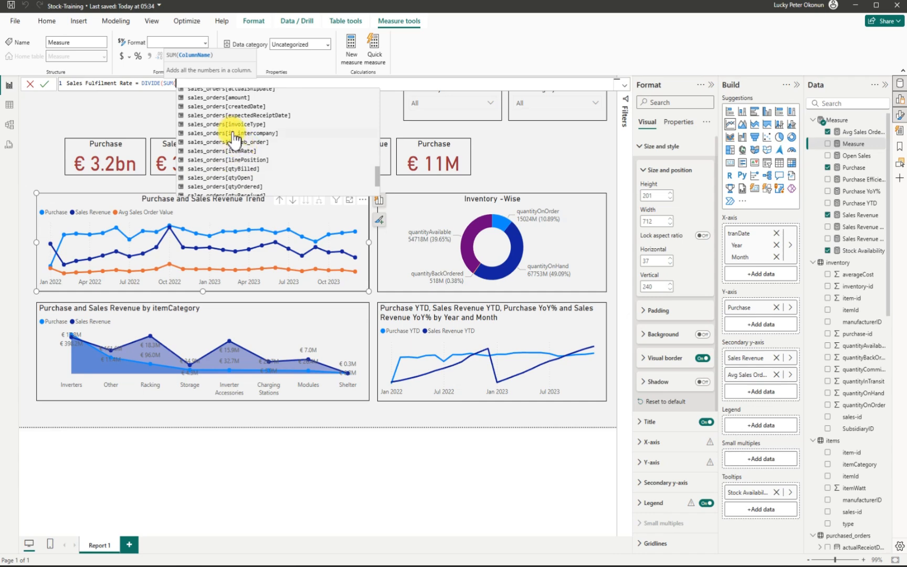
scroll(236, 137, "down", 1)
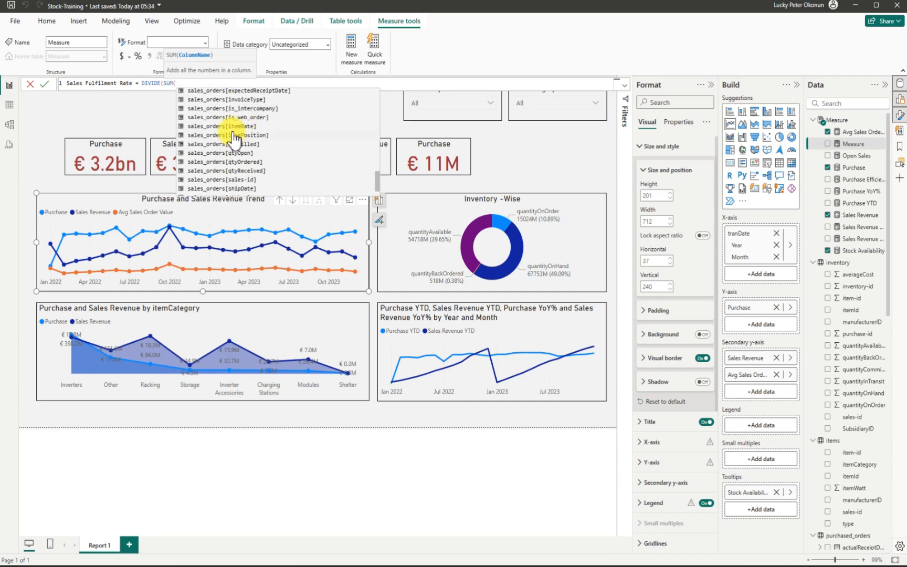
left_click(222, 170)
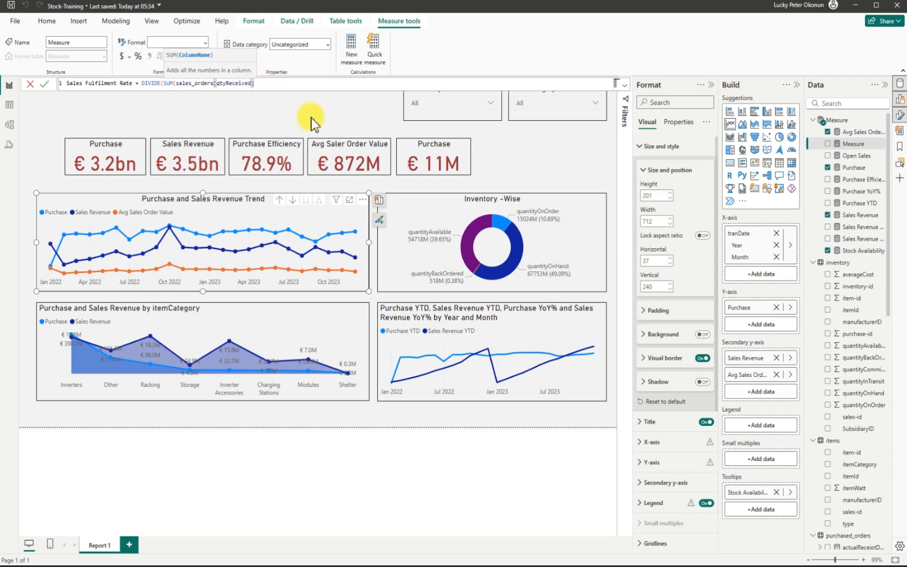
type("), ")
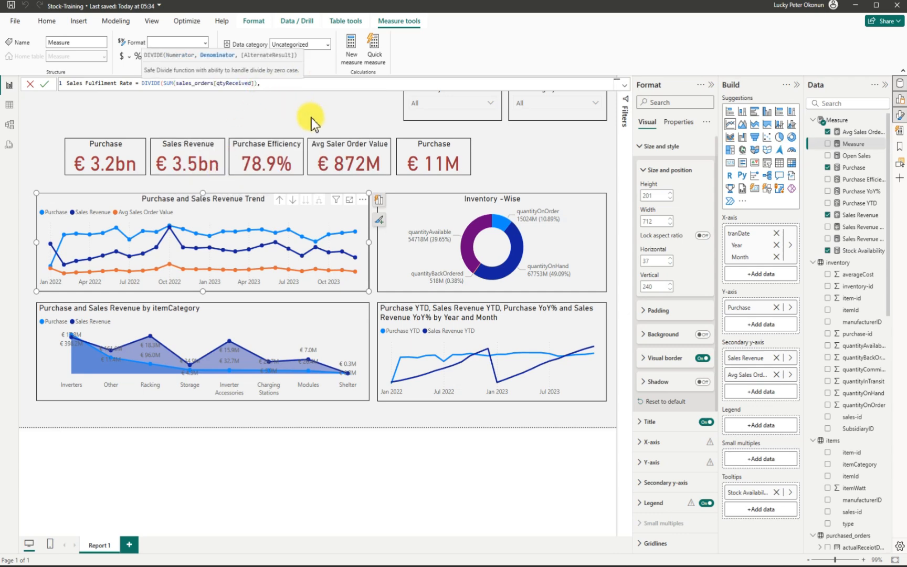
- Complete the Sales Fulfilment Rate formula with SUM(sales_orders[qtyOrdered]) as denominator and 0 as alternate result, and commit the measure
type("sum")
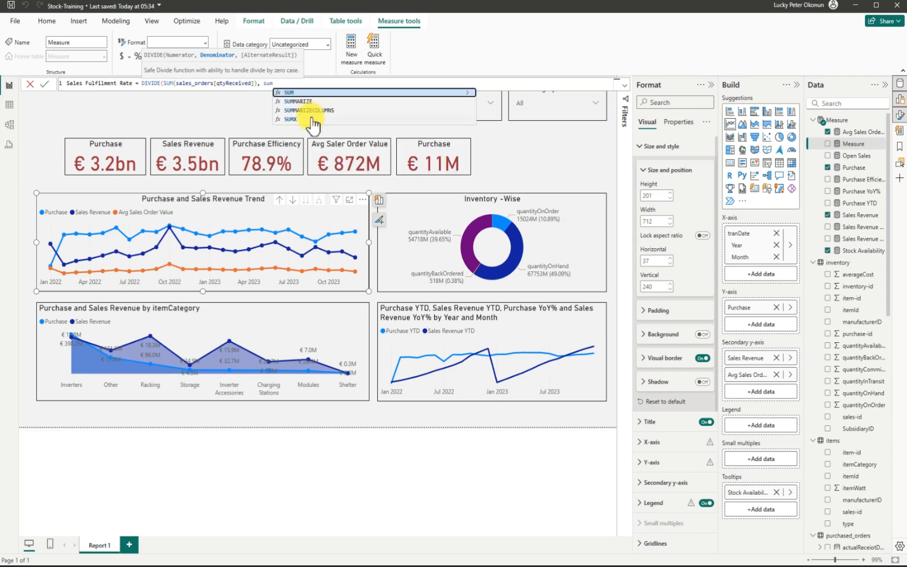
key("Tab")
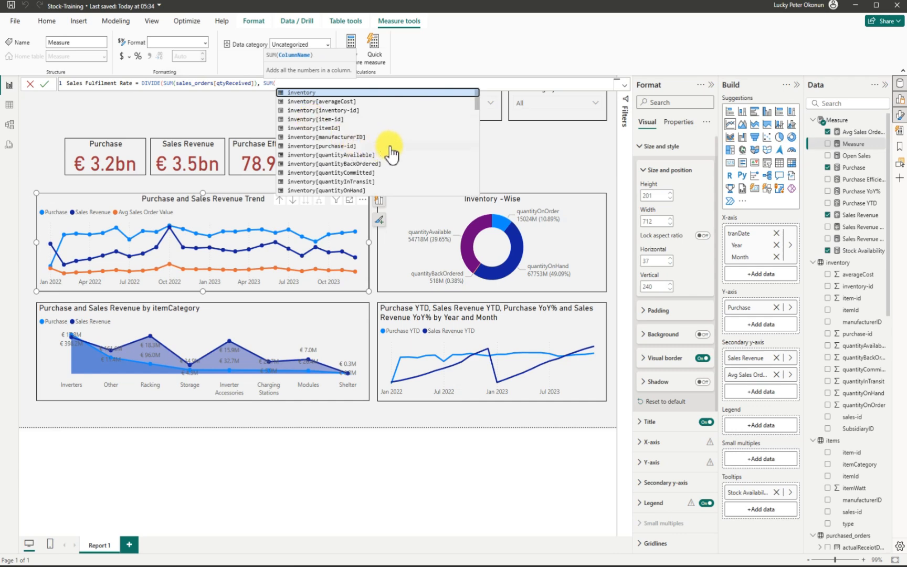
scroll(360, 173, "down", 2)
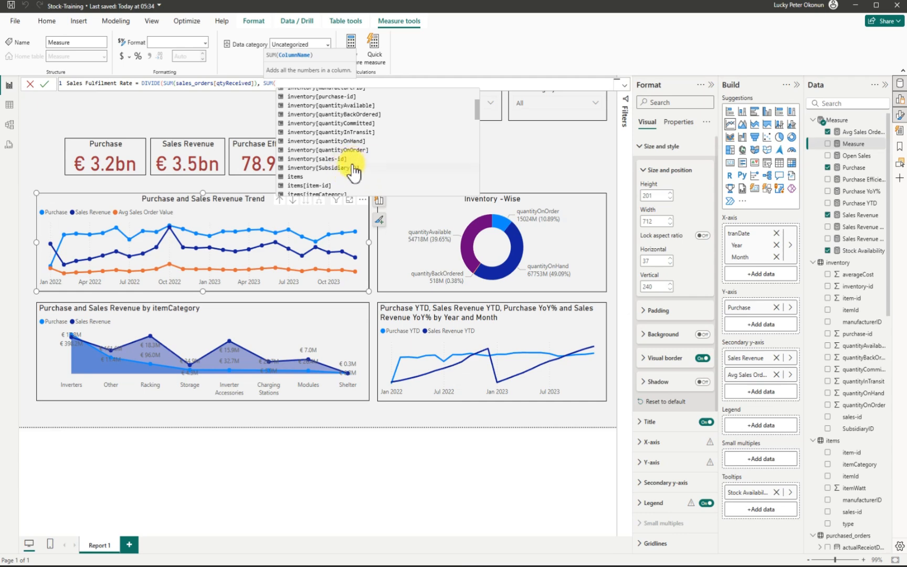
scroll(355, 172, "down", 7)
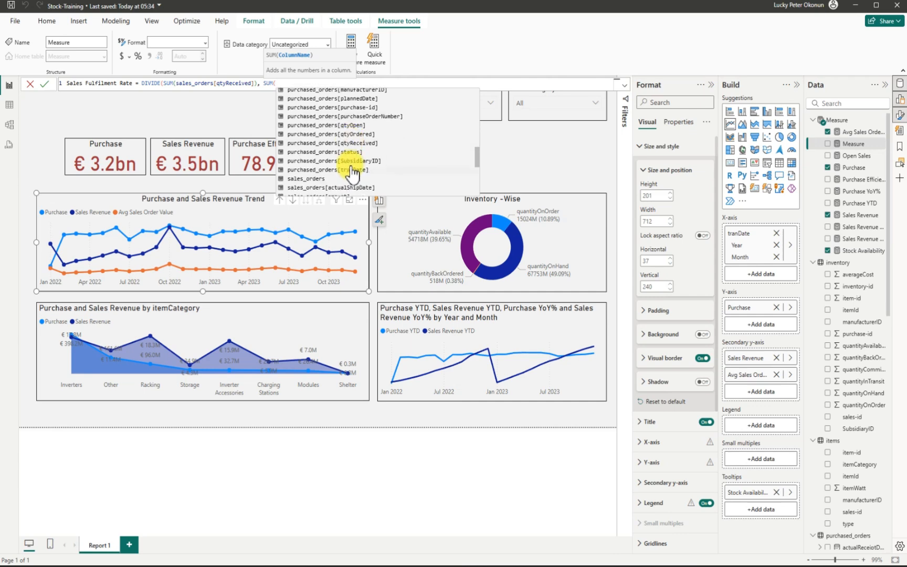
scroll(352, 172, "down", 4)
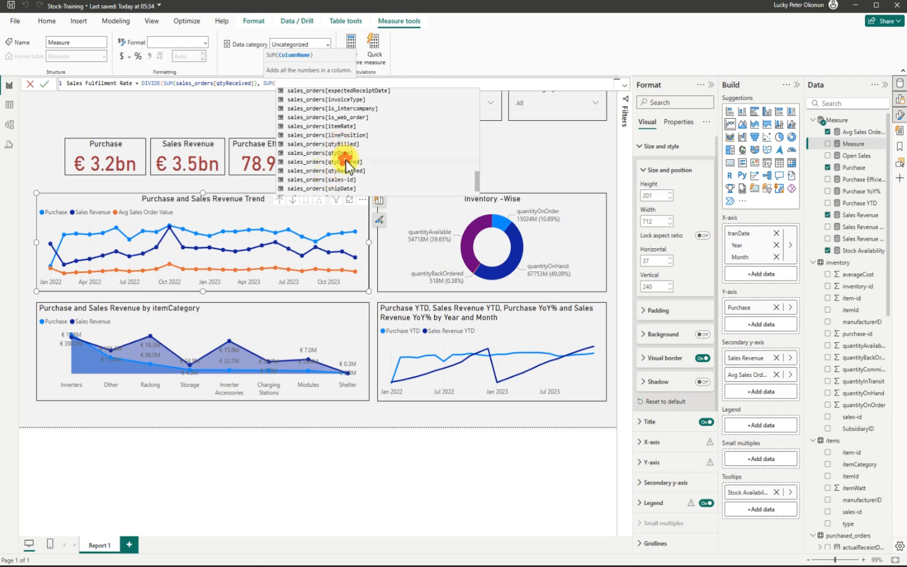
double_click(346, 162)
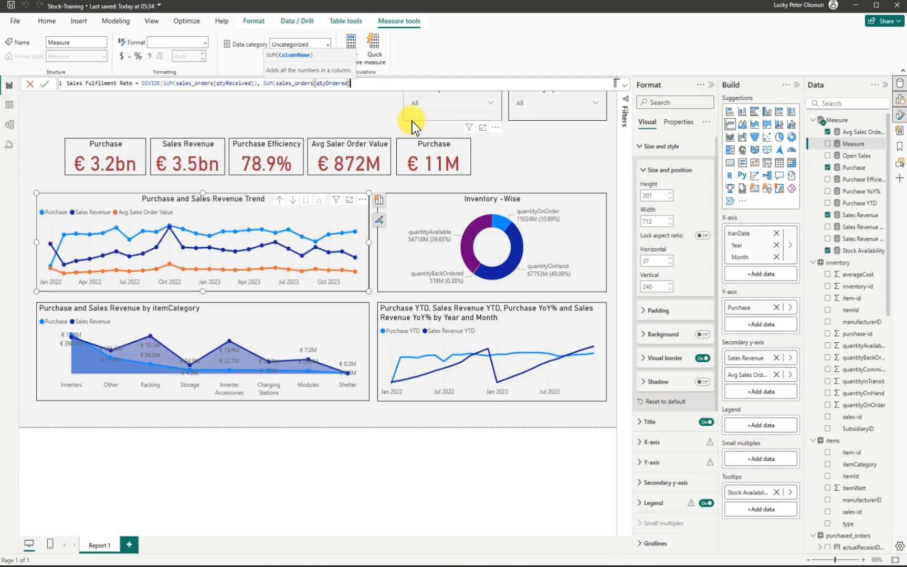
type("),")
type("0)")
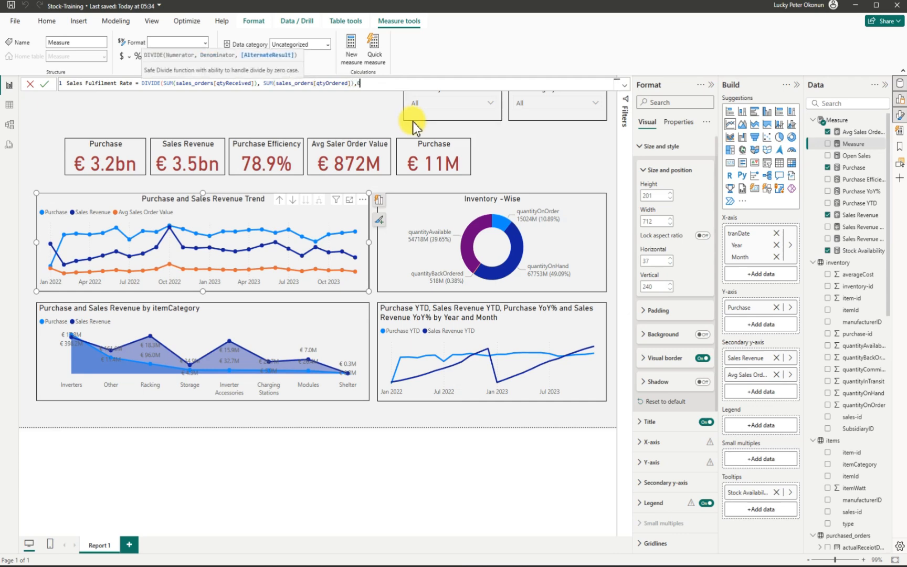
key("Return")
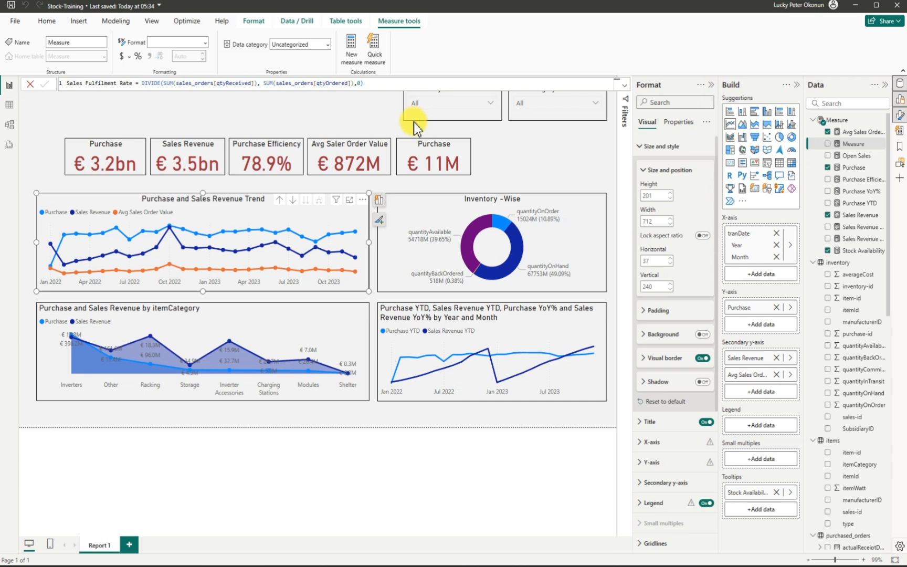
- Format Sales Fulfilment Rate as a percentage and add it to the tooltips of the Purchase and Sales Revenue Trend chart, checking several months
left_click(139, 56)
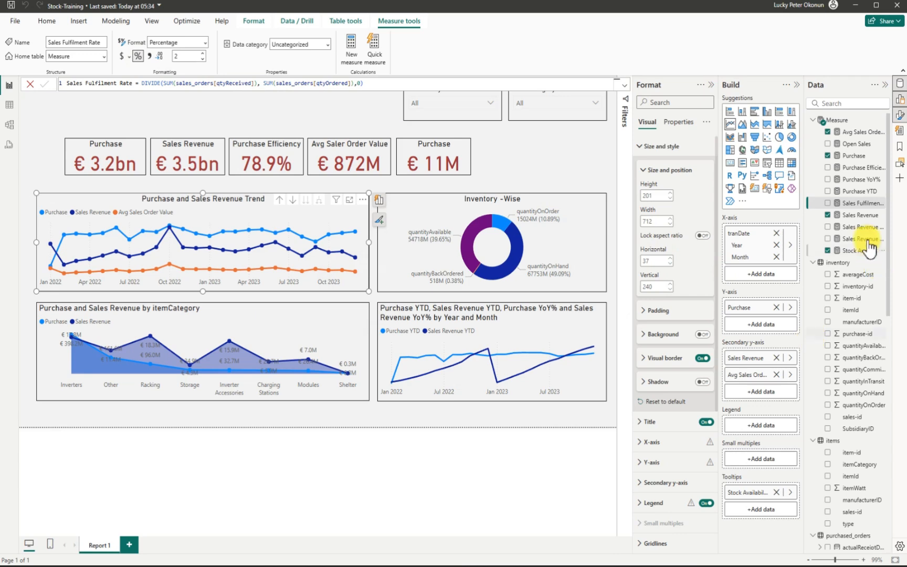
left_click_drag(859, 210, 772, 509)
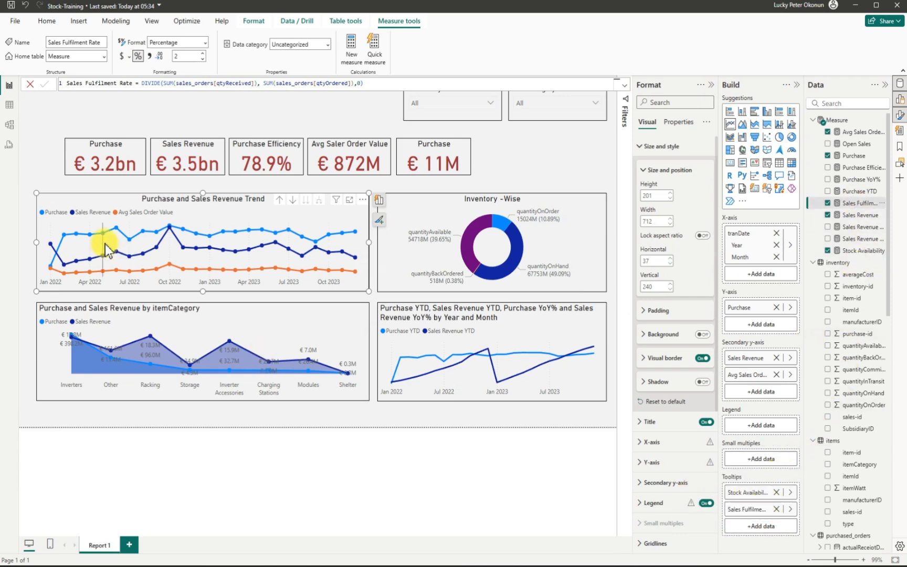
mouse_move(168, 239)
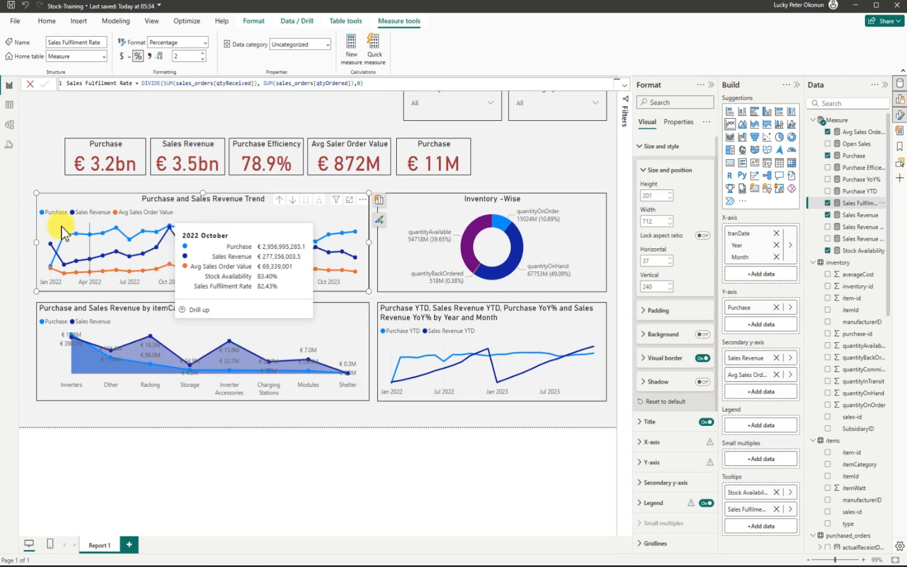
mouse_move(61, 231)
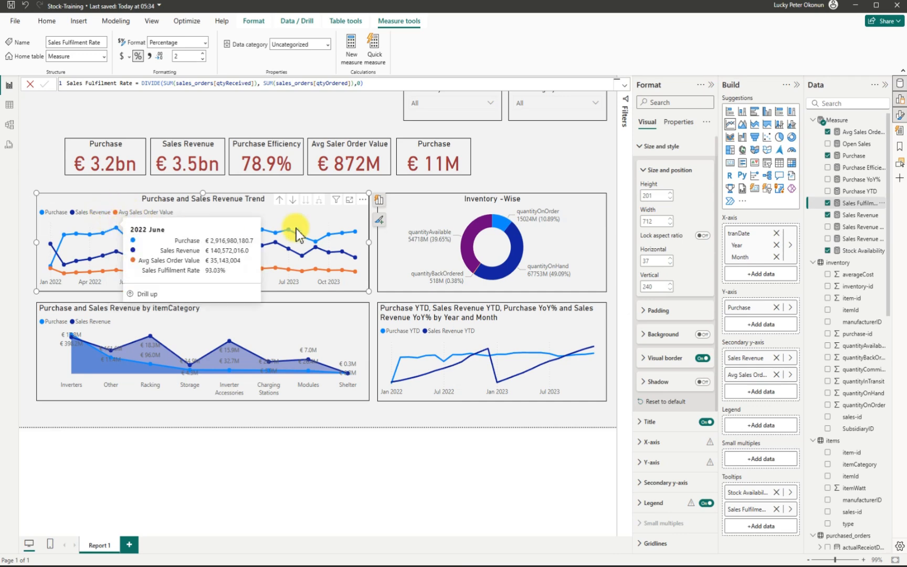
mouse_move(355, 236)
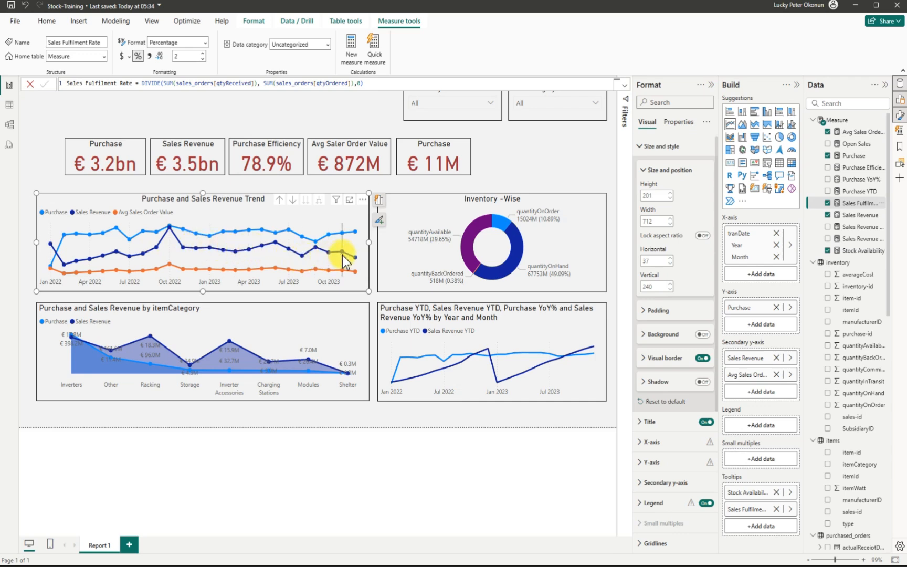
mouse_move(355, 260)
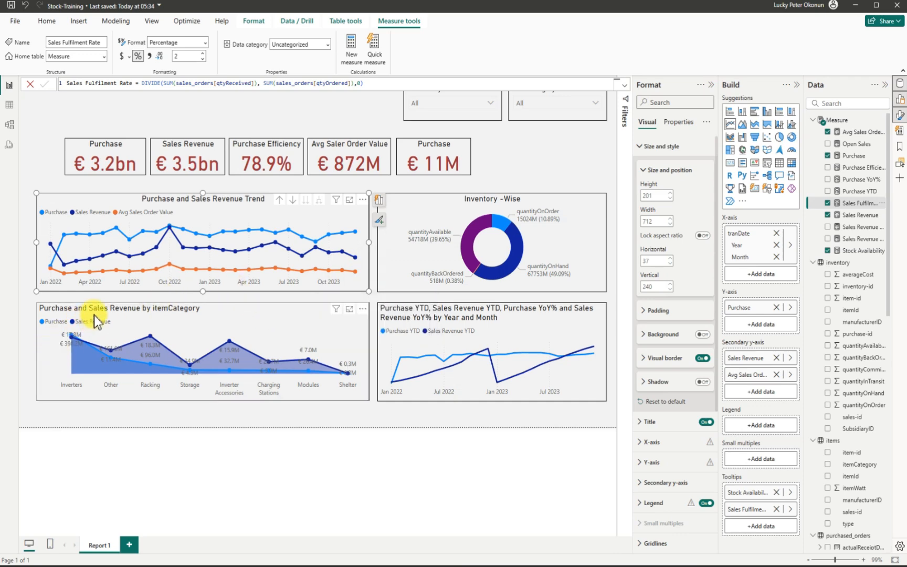
- Add the Sales Fulfilment Rate measure to the secondary y-axis of the Purchase and Sales Revenue by itemCategory chart
left_click(42, 369)
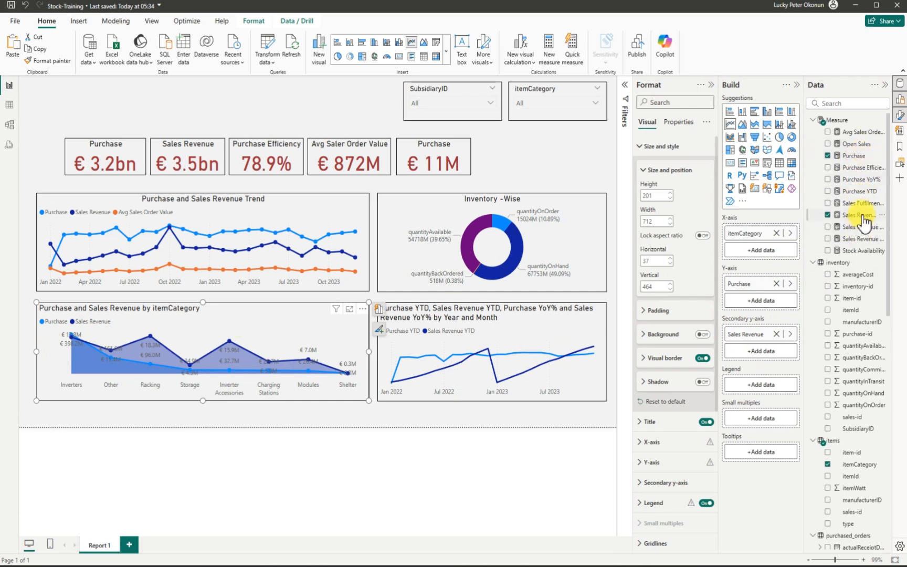
left_click_drag(858, 203, 775, 355)
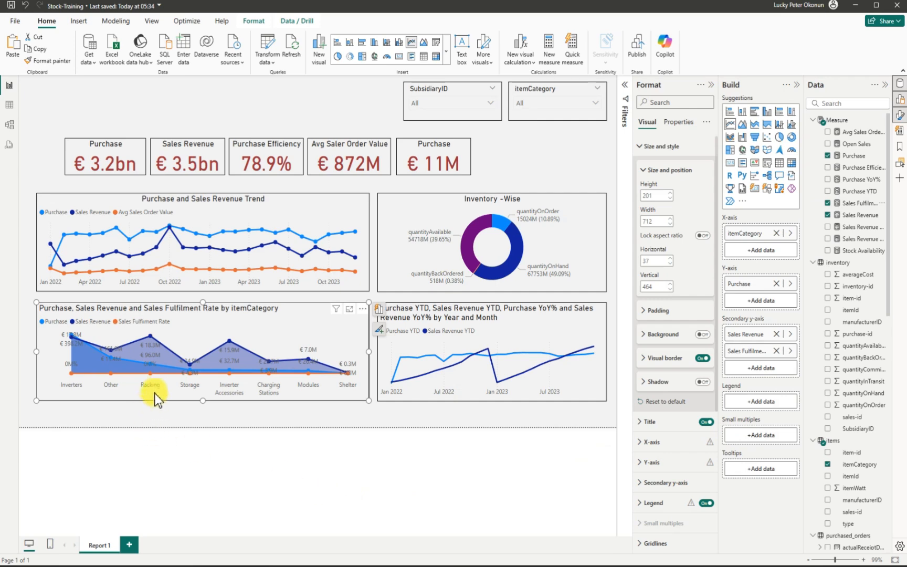
mouse_move(149, 374)
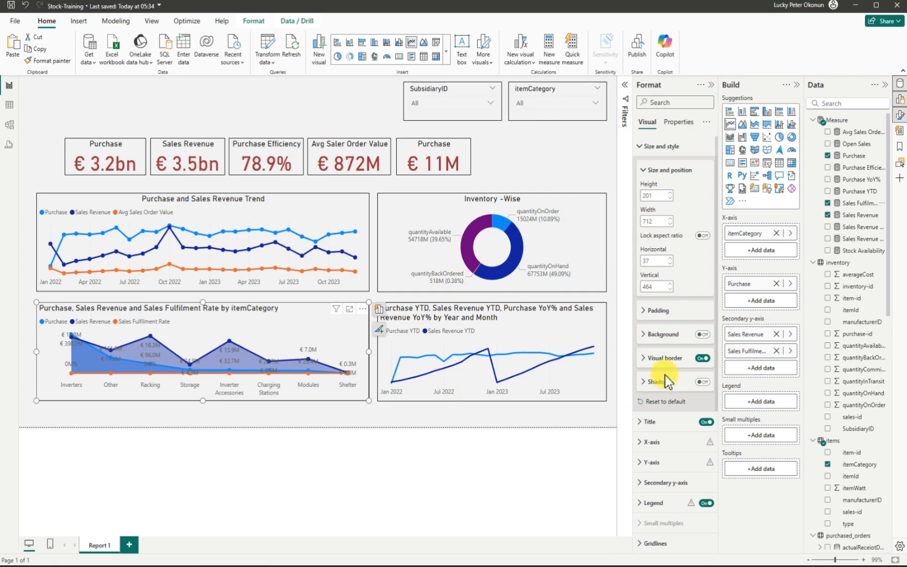
- Target the Sales Fulfilment Rate series in the data label settings of the itemCategory chart
scroll(666, 379, "down", 3)
scroll(665, 376, "down", 1)
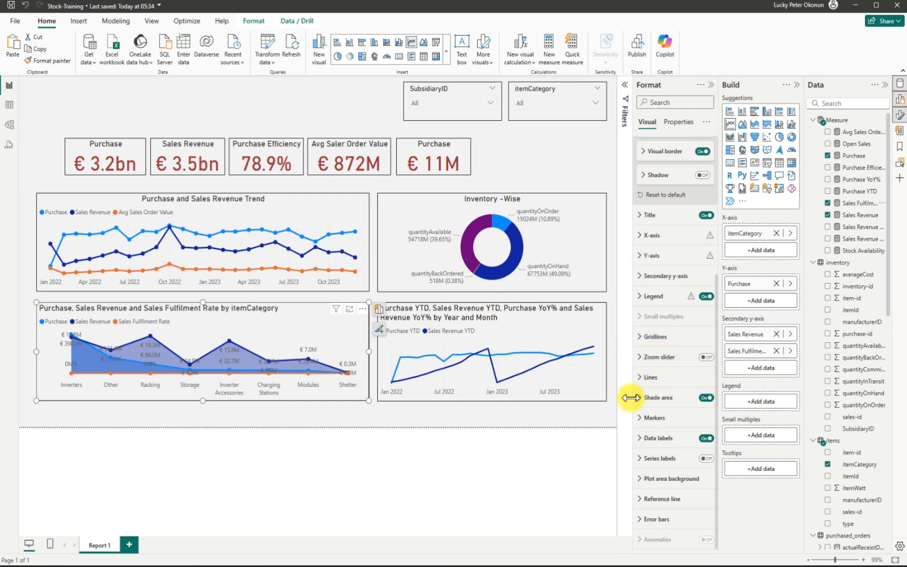
left_click(644, 439)
scroll(654, 435, "down", 3)
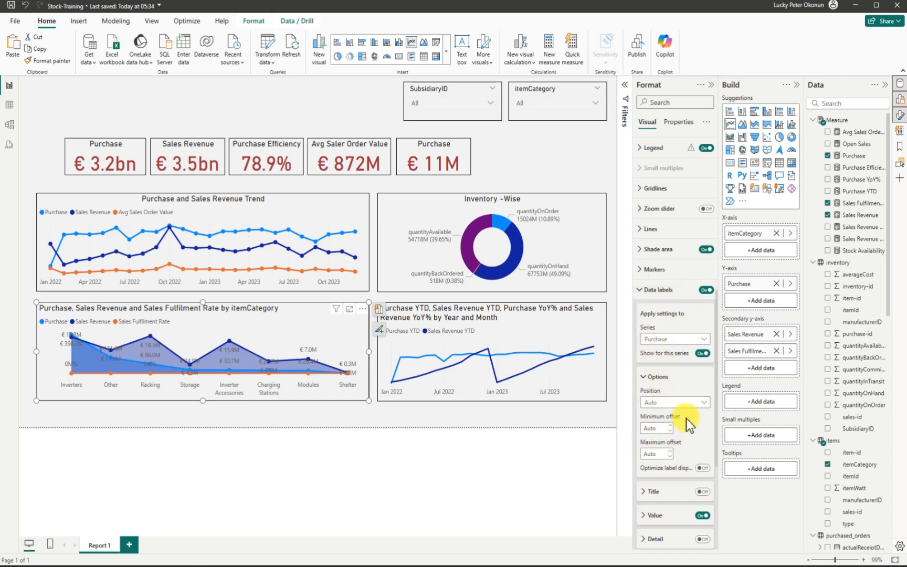
scroll(685, 425, "down", 2)
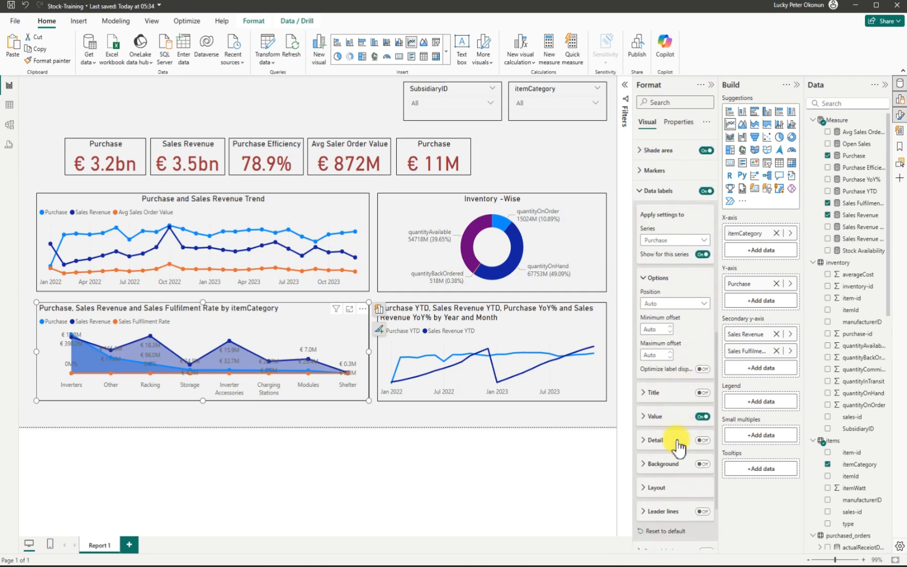
left_click(643, 417)
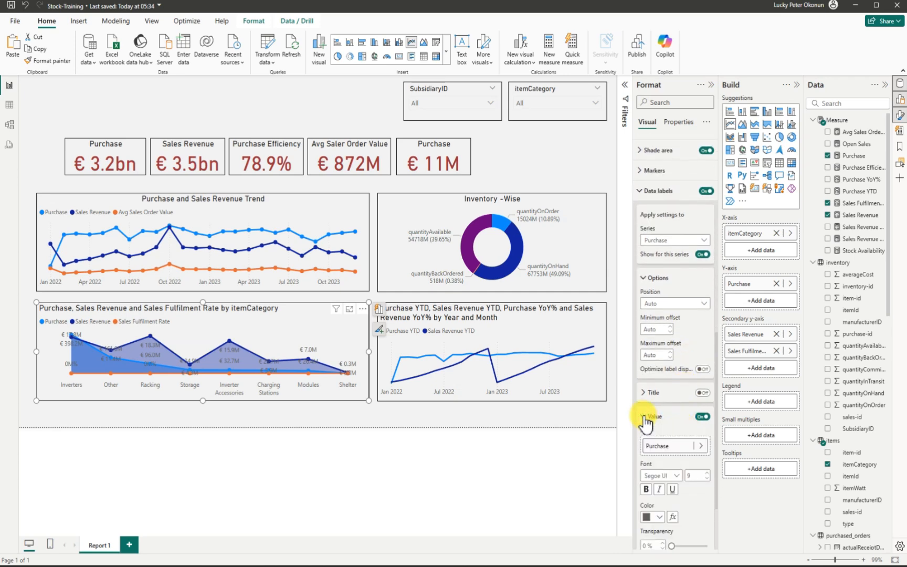
scroll(667, 436, "down", 2)
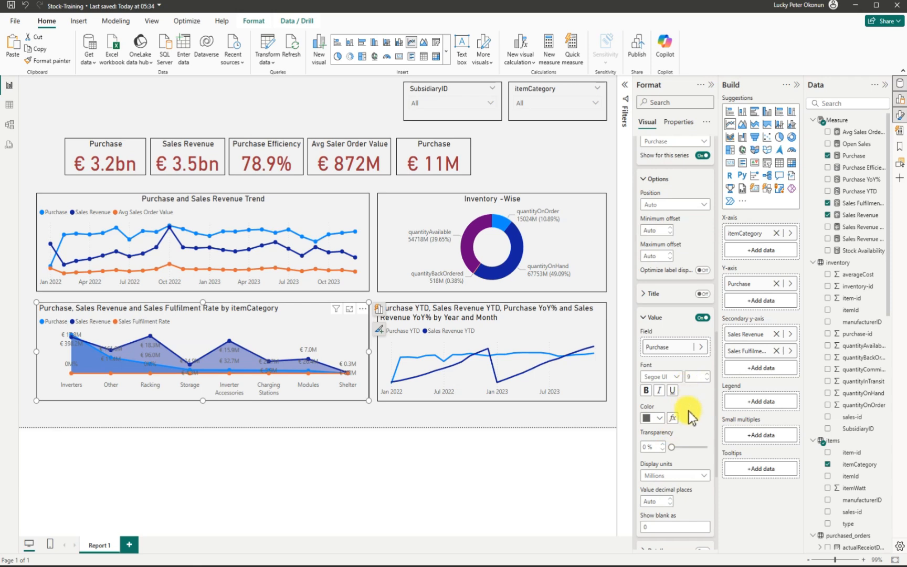
scroll(677, 441, "up", 2)
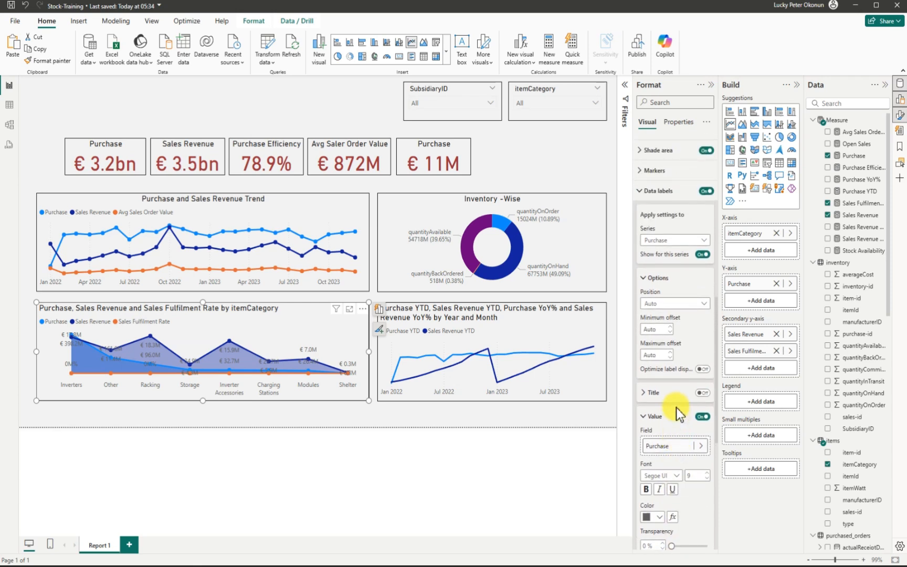
scroll(676, 407, "up", 1)
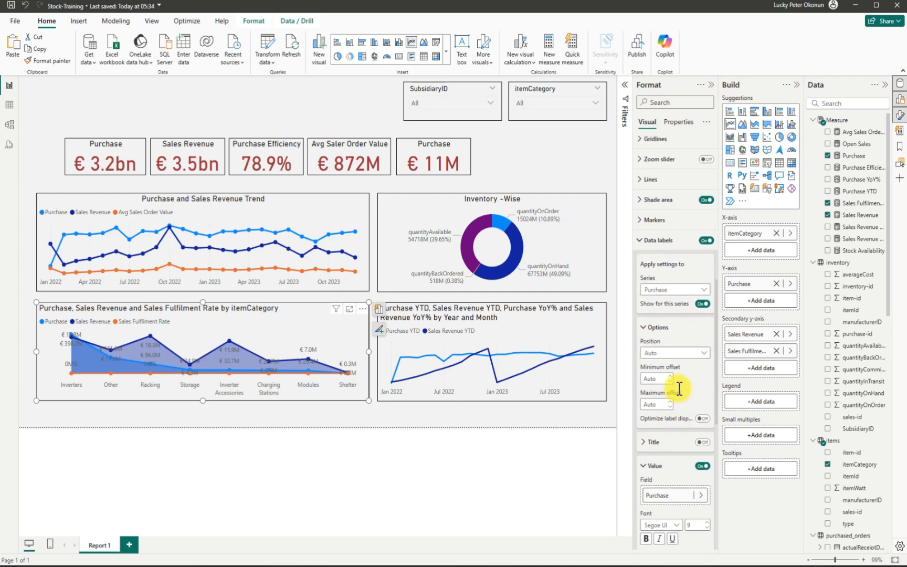
left_click(703, 291)
left_click(675, 314)
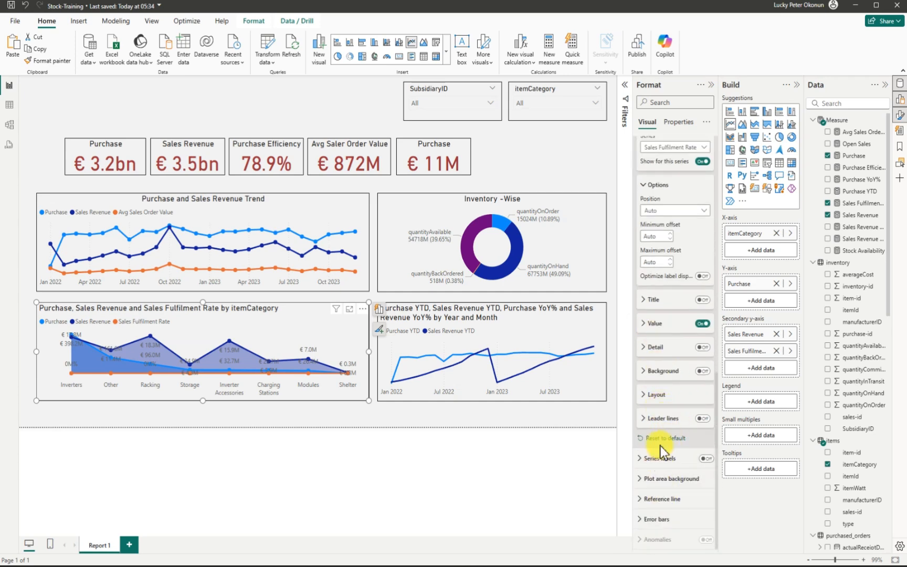
- Set the display units of the Sales Fulfilment Rate data label values to None and check the labels on the chart
left_click(647, 328)
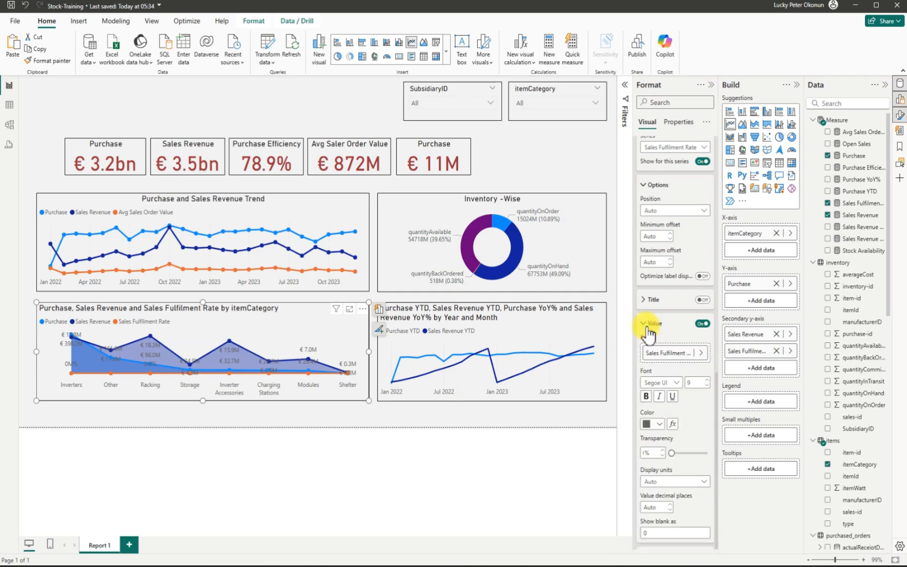
left_click(680, 482)
left_click(656, 434)
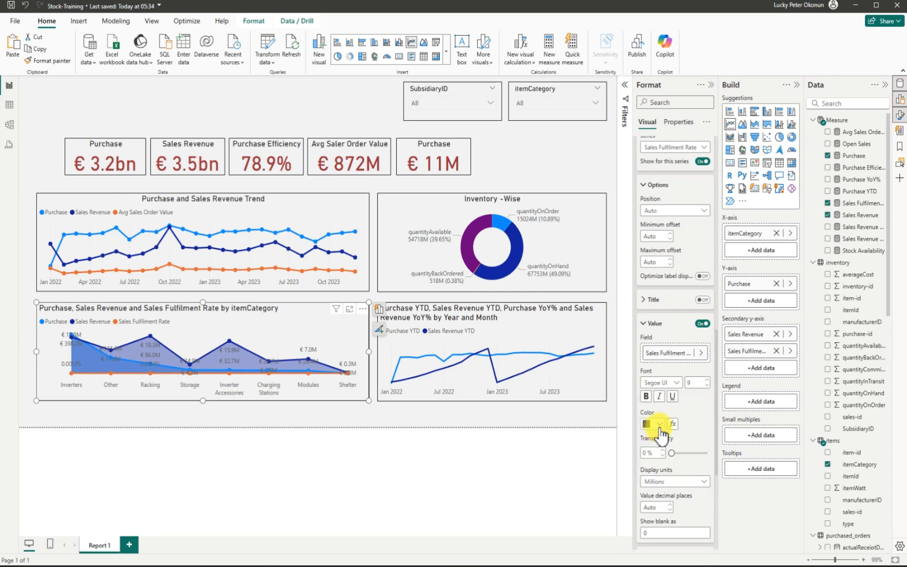
left_click(698, 480)
left_click(656, 434)
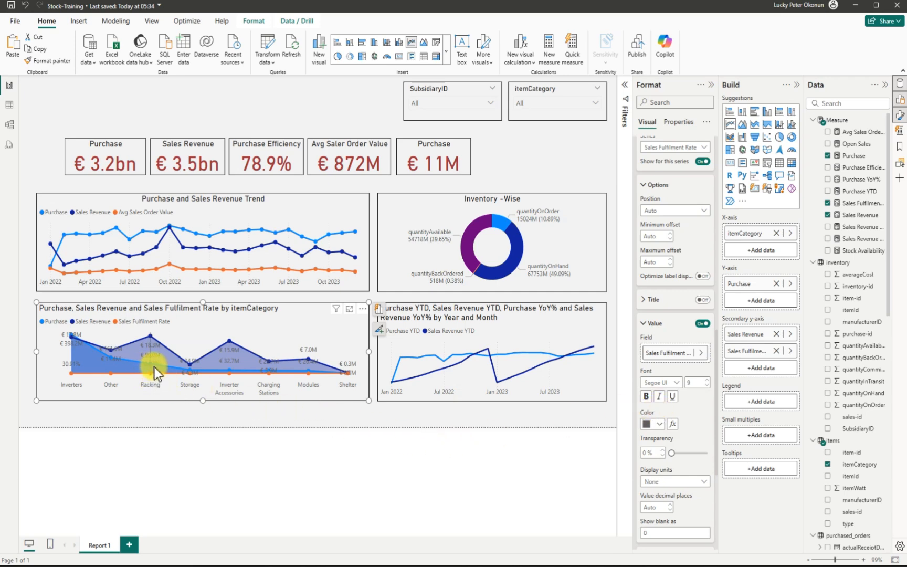
mouse_move(155, 369)
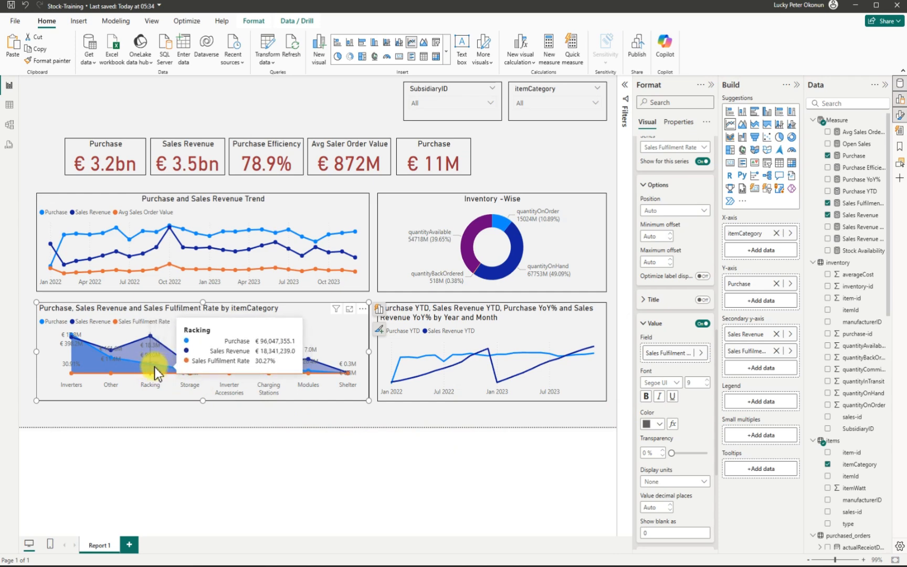
mouse_move(77, 367)
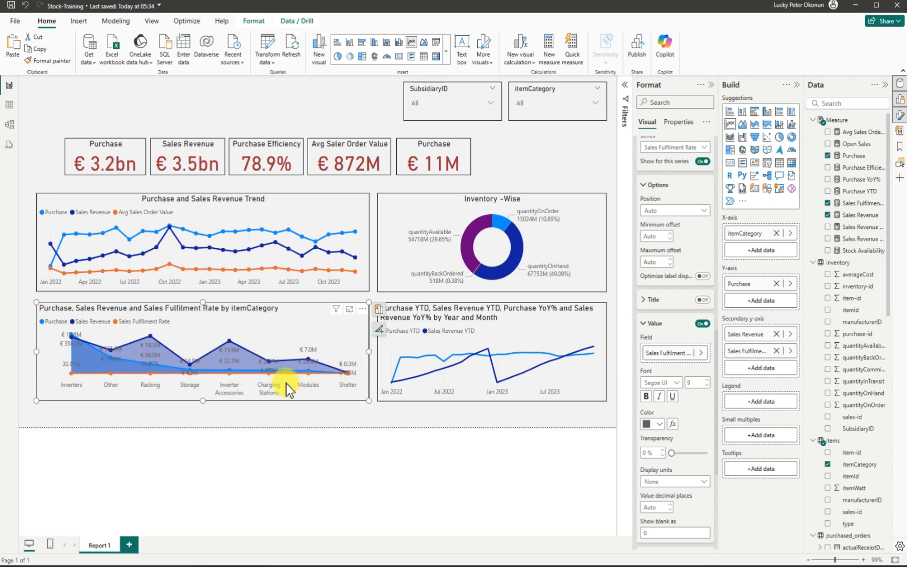
left_click(67, 188)
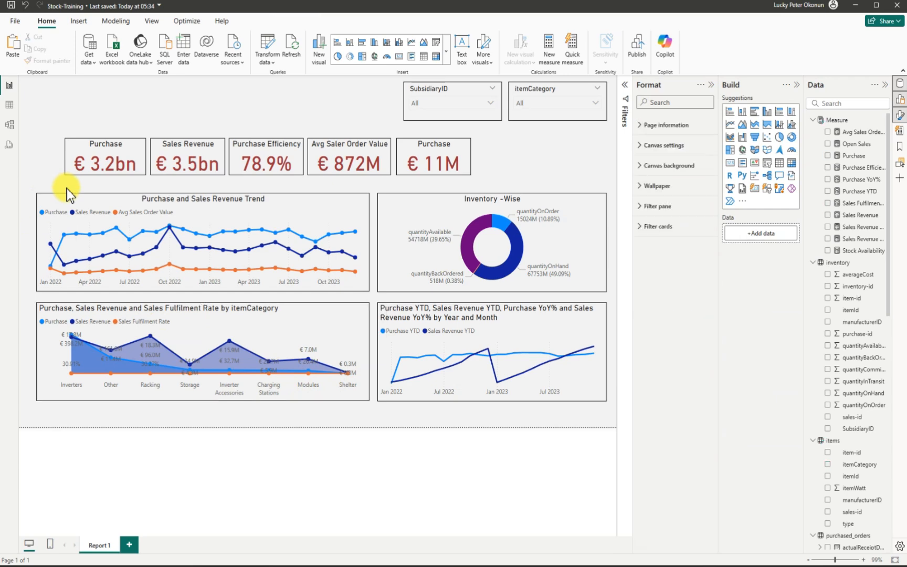
left_click(177, 257)
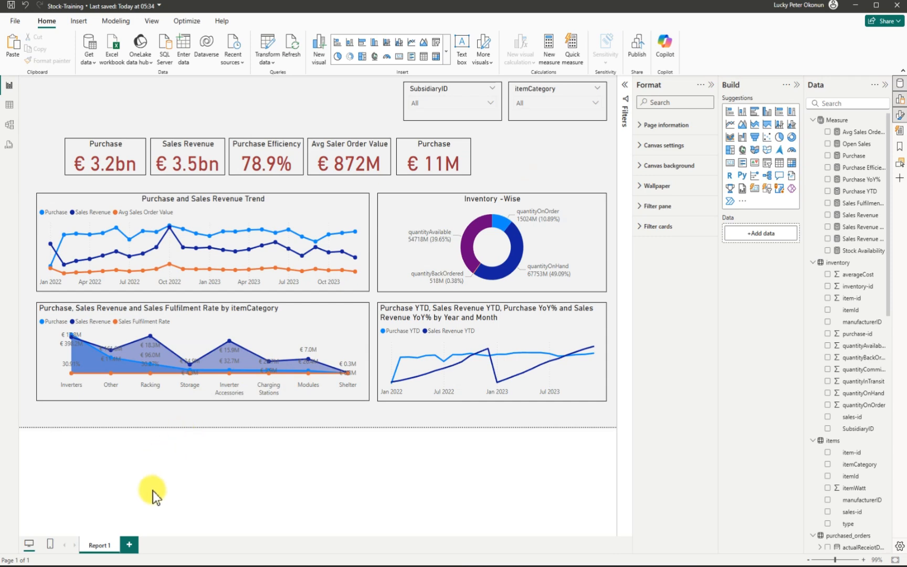
- Add a new report page and name it Report 2
left_click(129, 545)
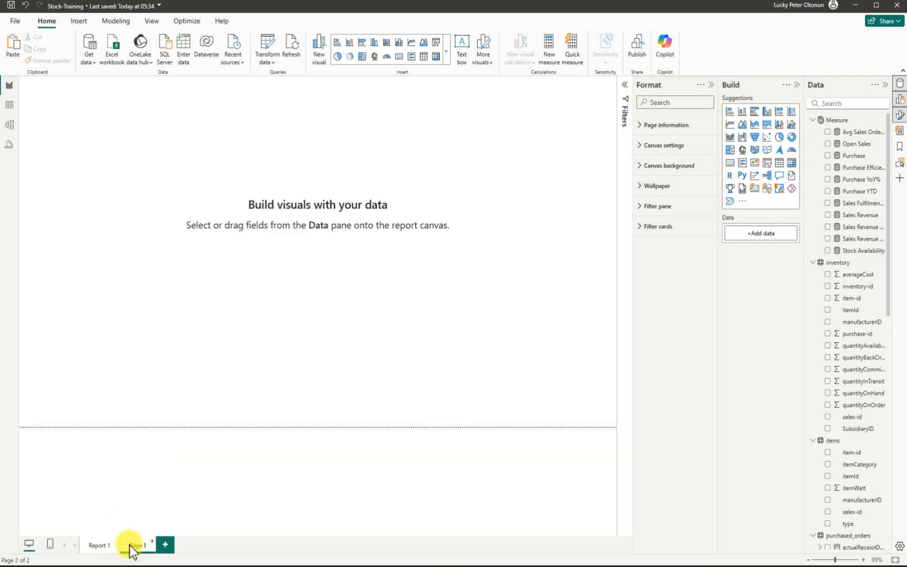
double_click(147, 547)
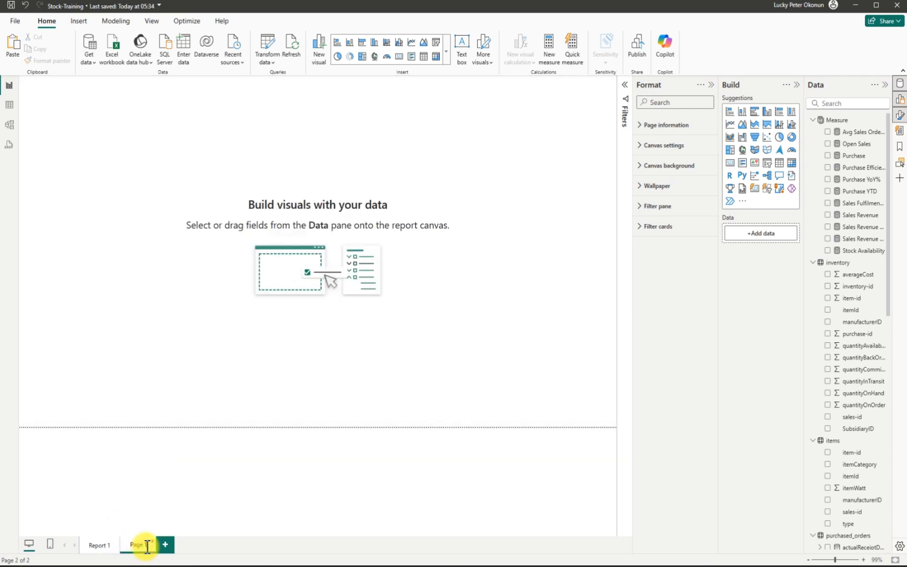
key("BackSpace")
type("P")
type("eport")
type(" 2")
key("Return")
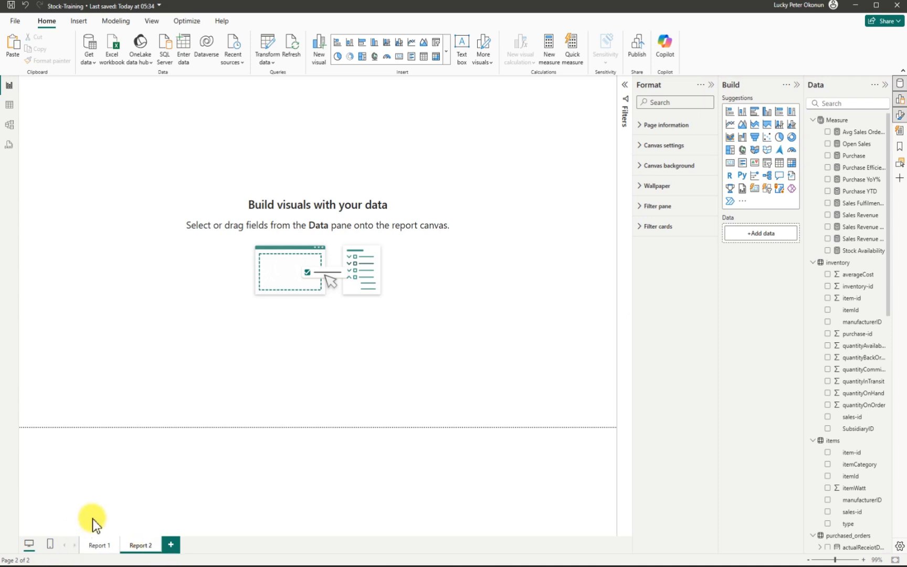
- Return to the Report 1 page and collapse the Format, Build and Data panes to enlarge the canvas
left_click(99, 545)
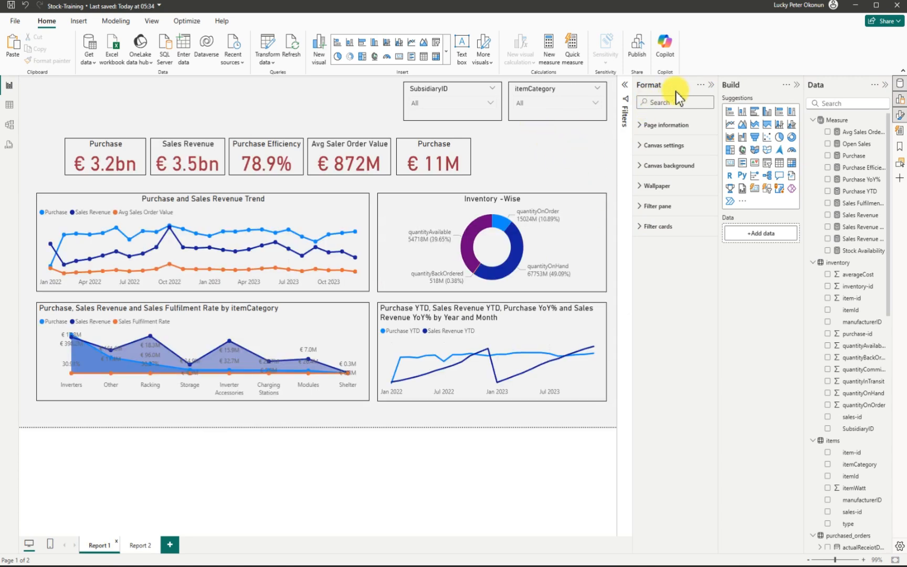
left_click(709, 88)
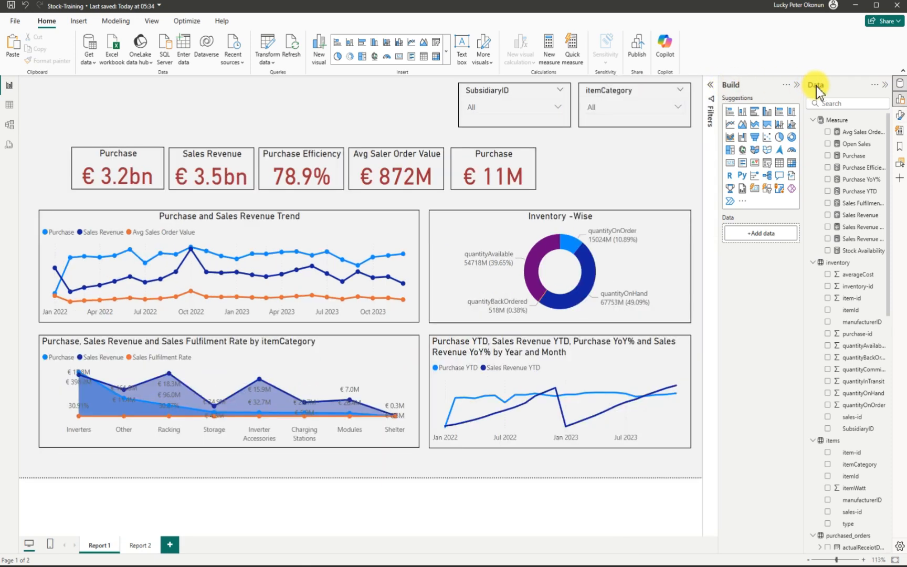
left_click(798, 86)
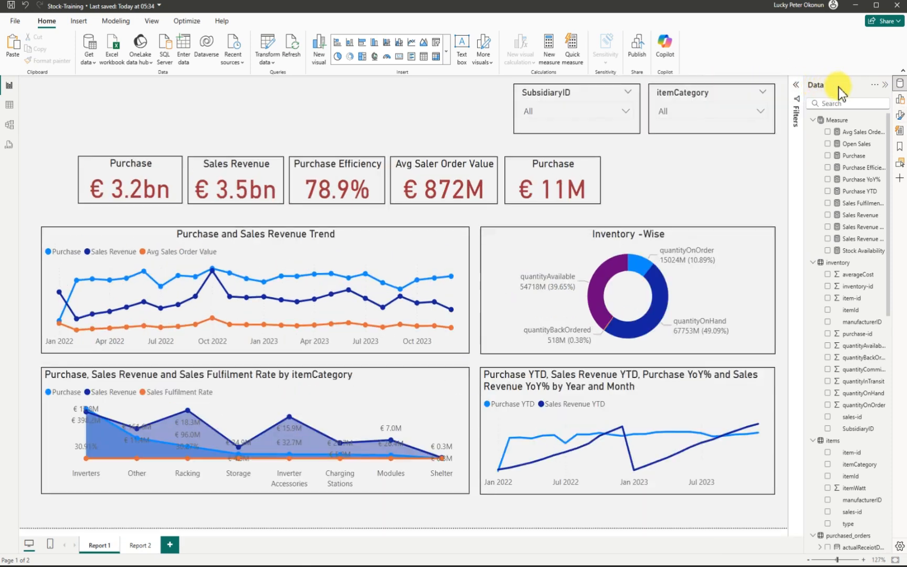
left_click(884, 87)
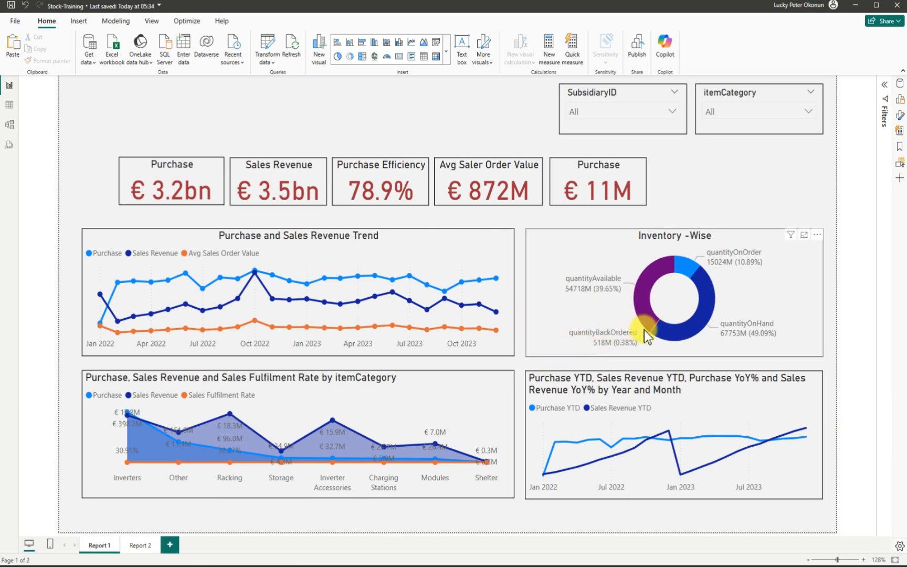
- Examine the segments of the Inventory -Wise donut chart and select the € 11M Purchase card
mouse_move(628, 345)
mouse_move(733, 339)
mouse_move(716, 267)
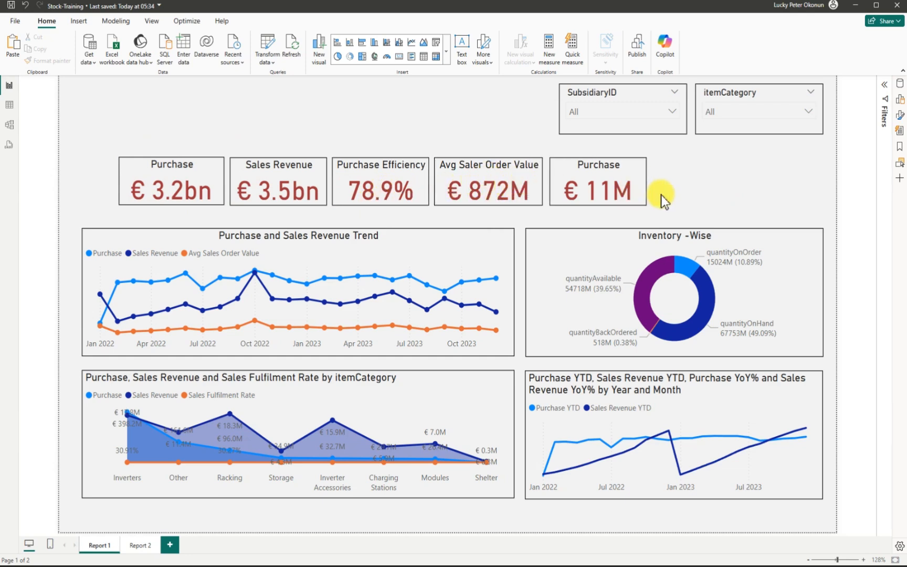
left_click(573, 169)
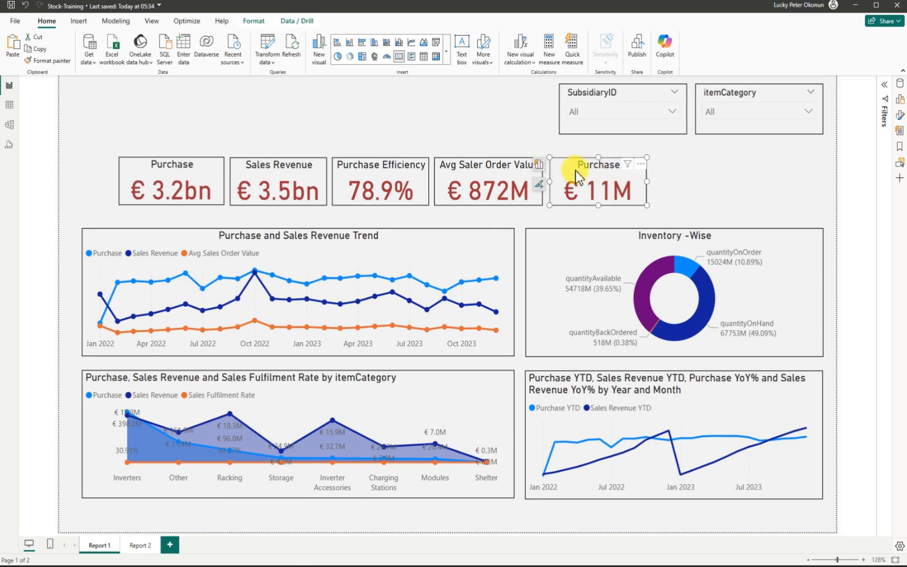